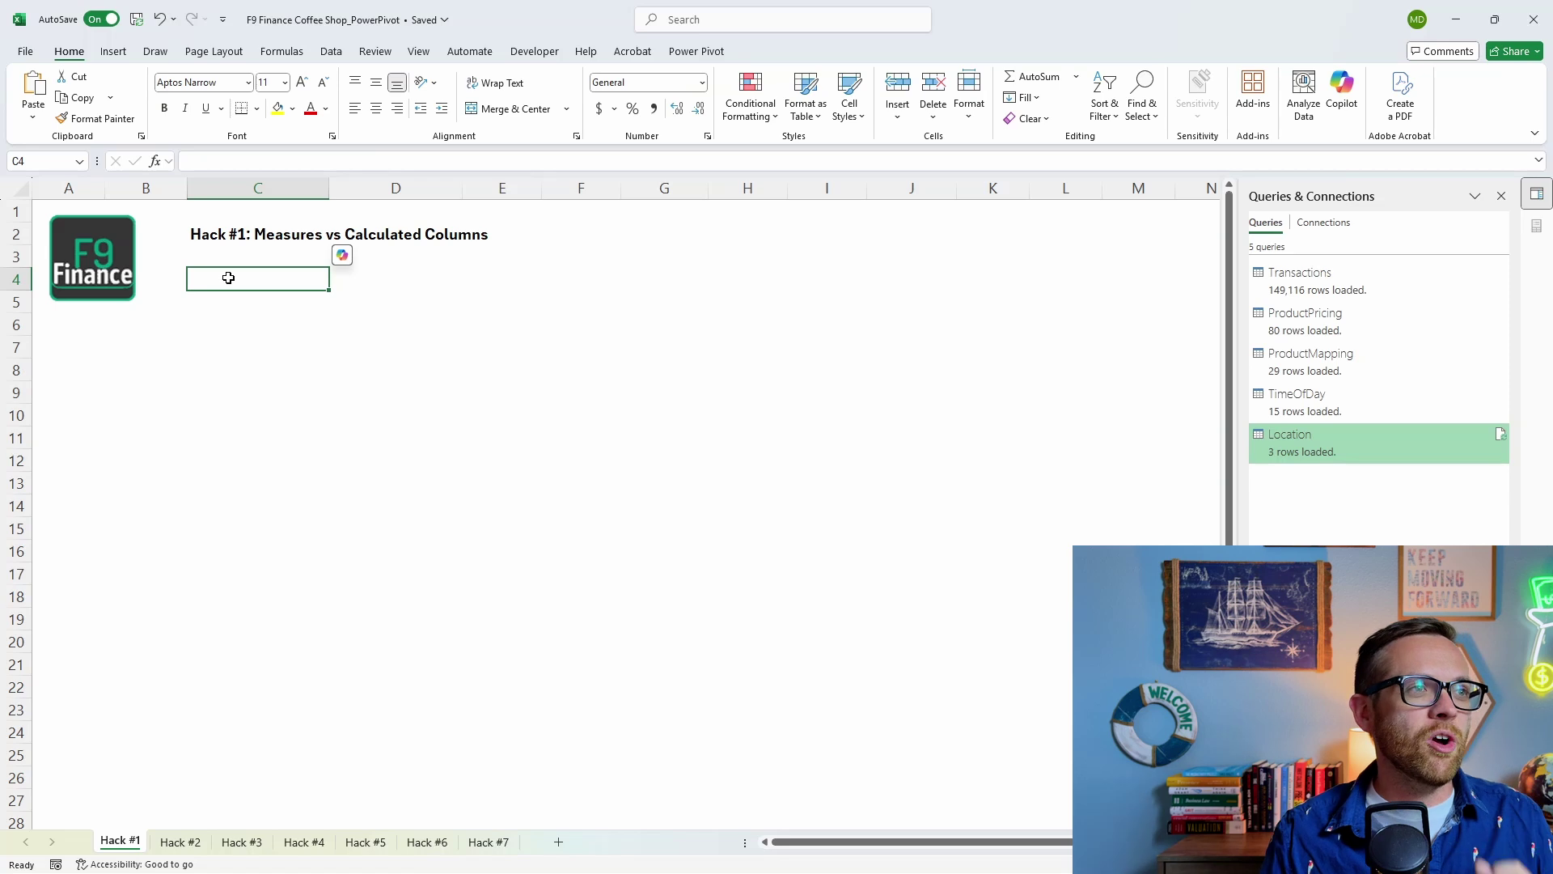
Open the Power Pivot data model and examine the table relationships in its diagram before returning to the data grid
left_click(693, 51)
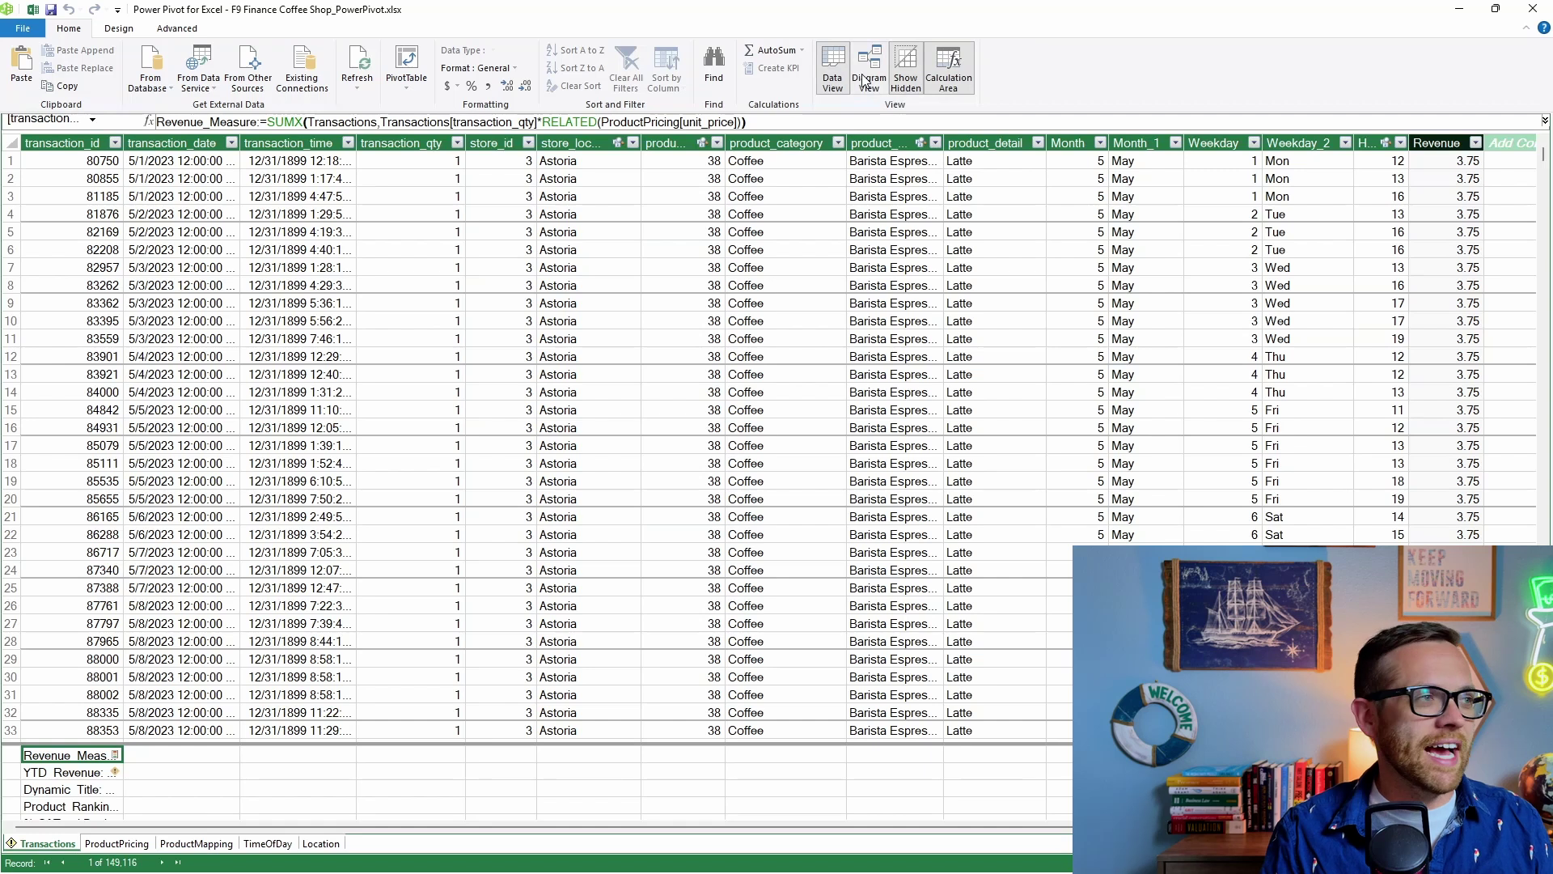
left_click(865, 79)
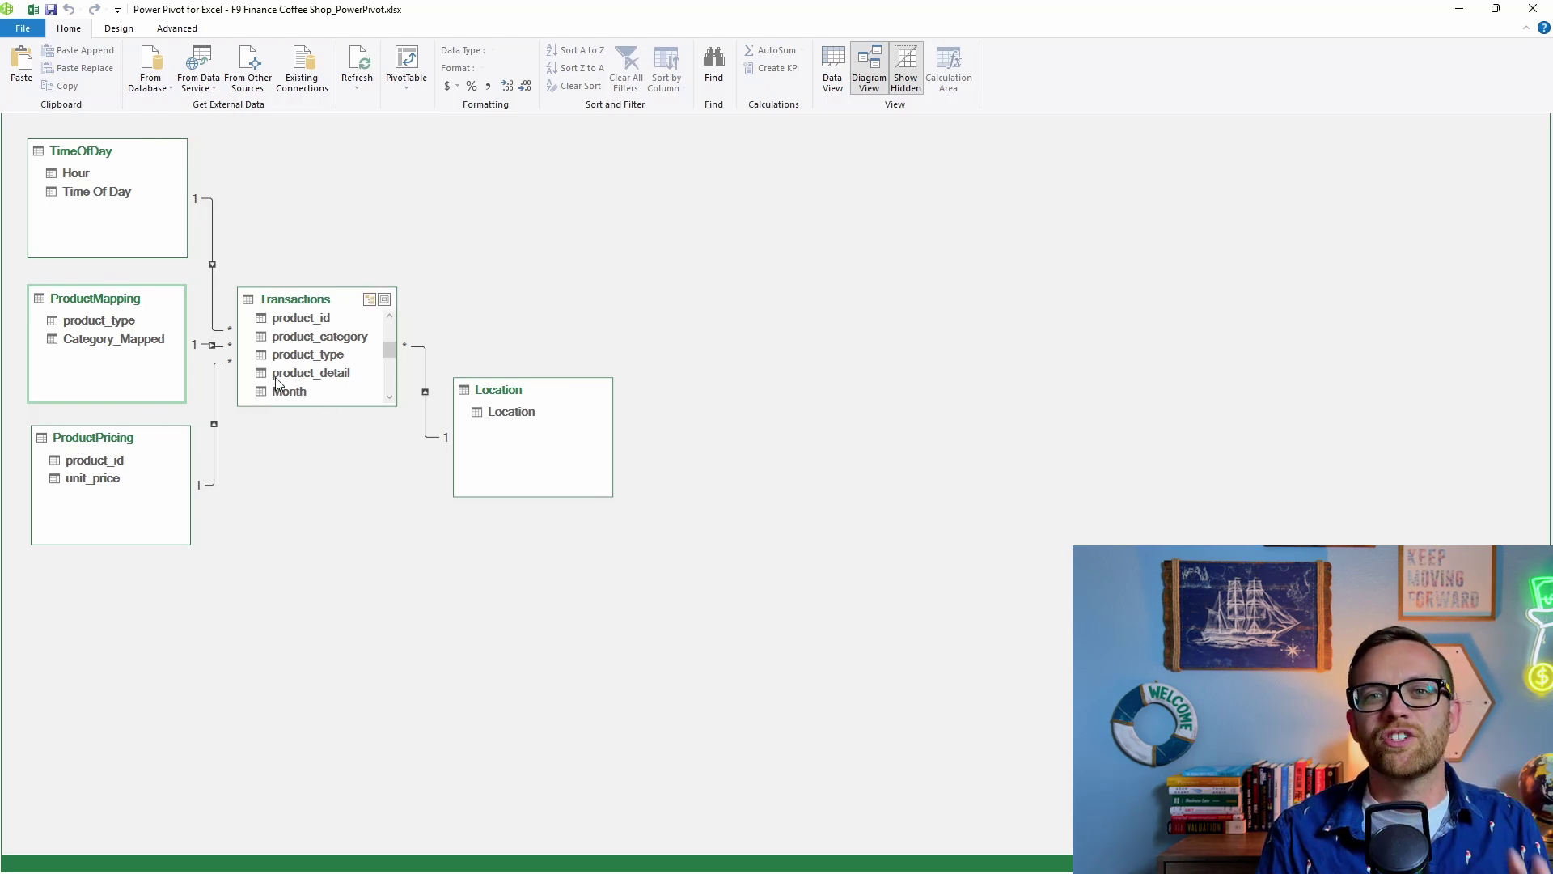
left_click(843, 83)
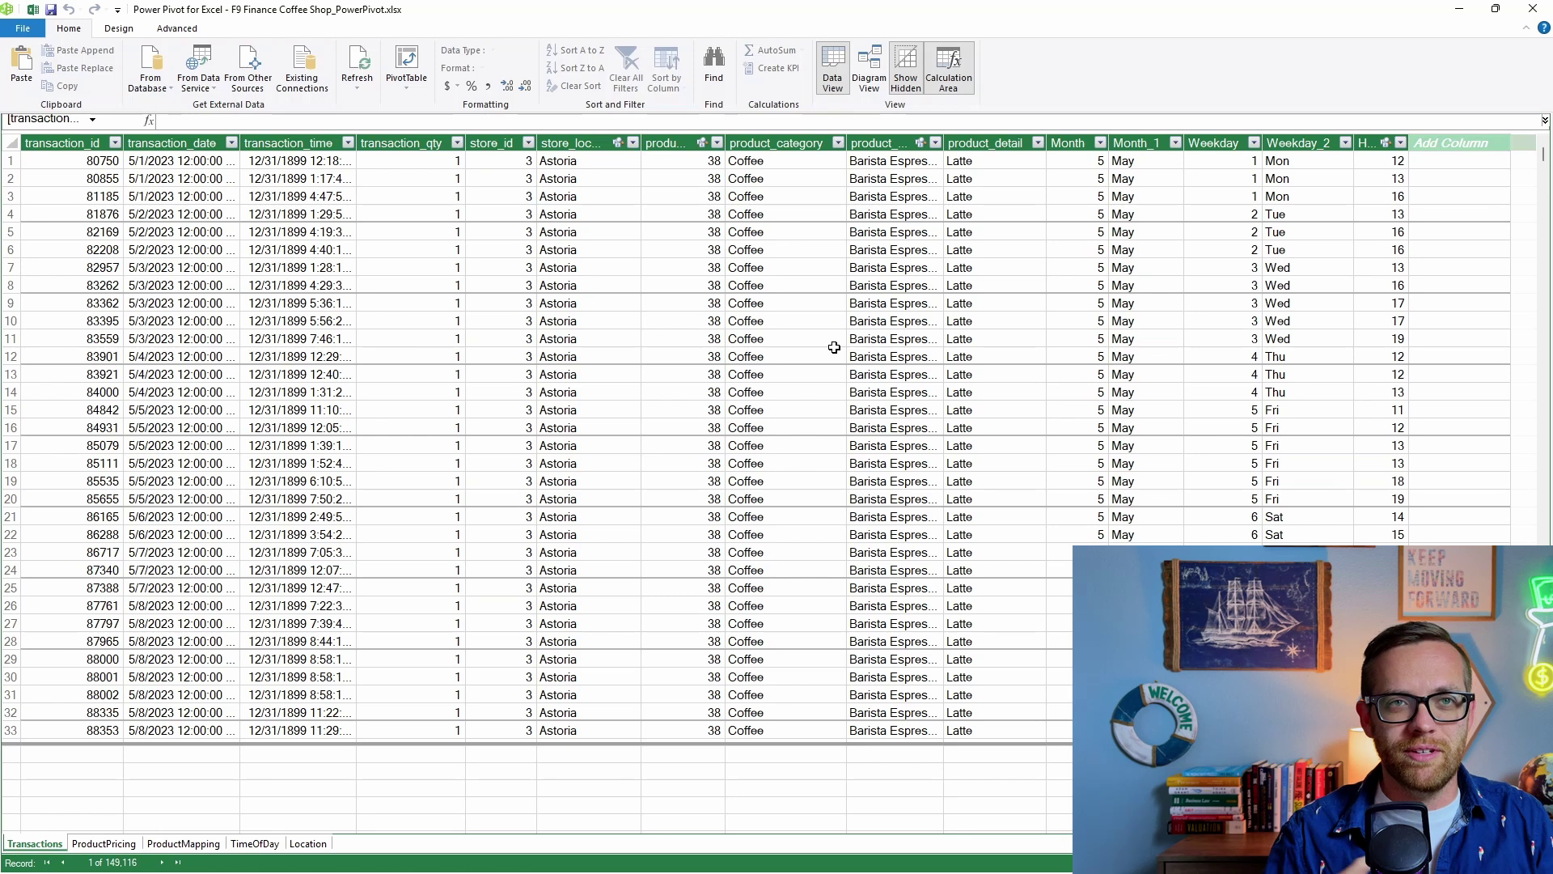
Add a calculated column named Revenue to the Transactions table
left_click(1440, 161)
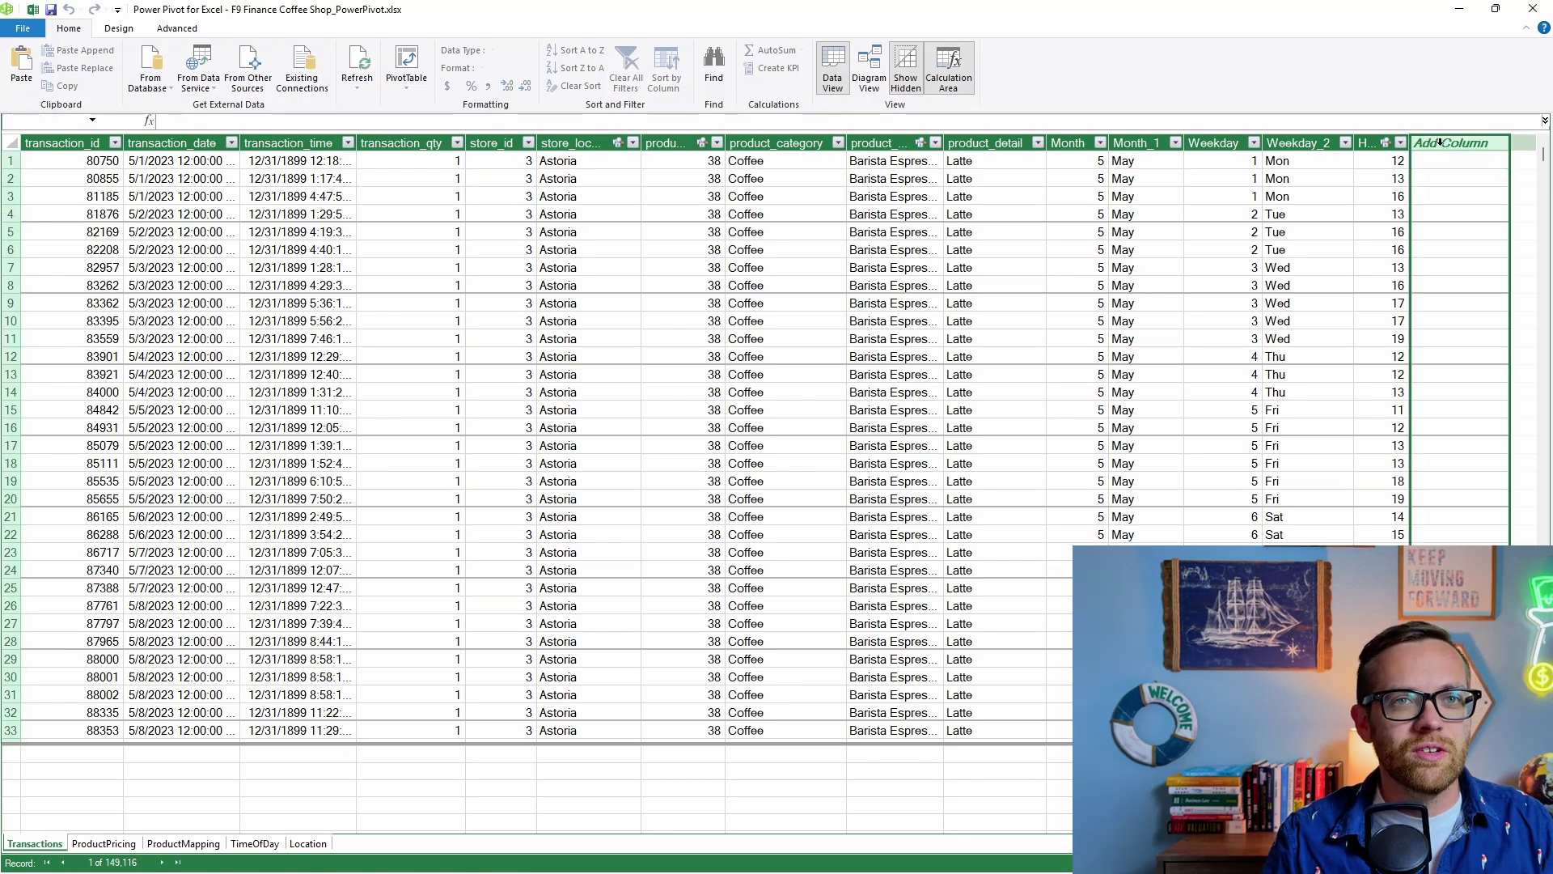
double_click(1442, 143)
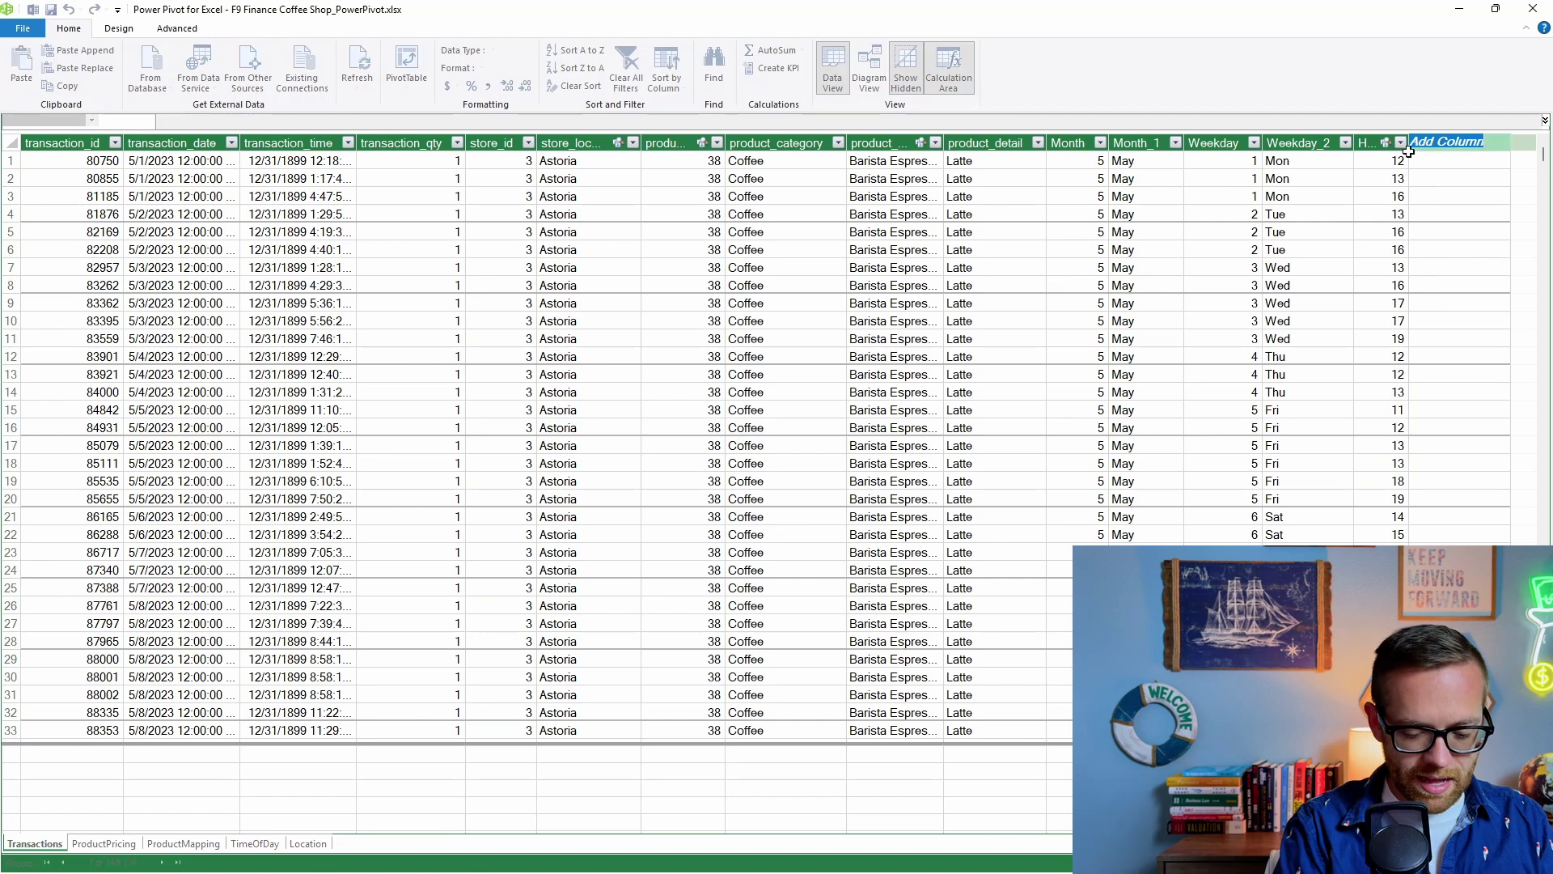
type("Revenue")
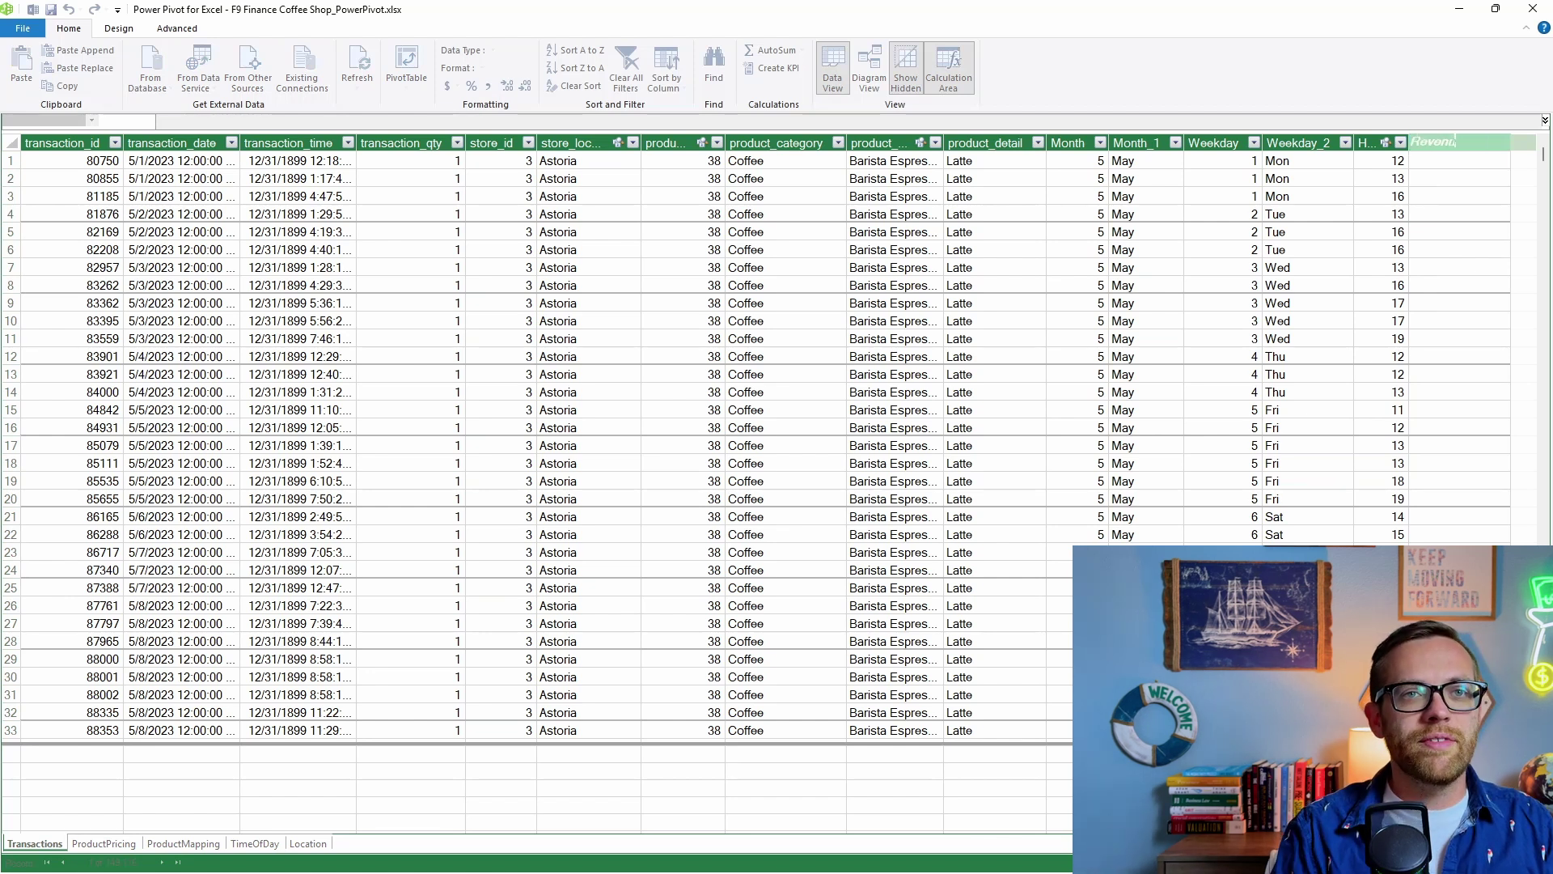
key("Return")
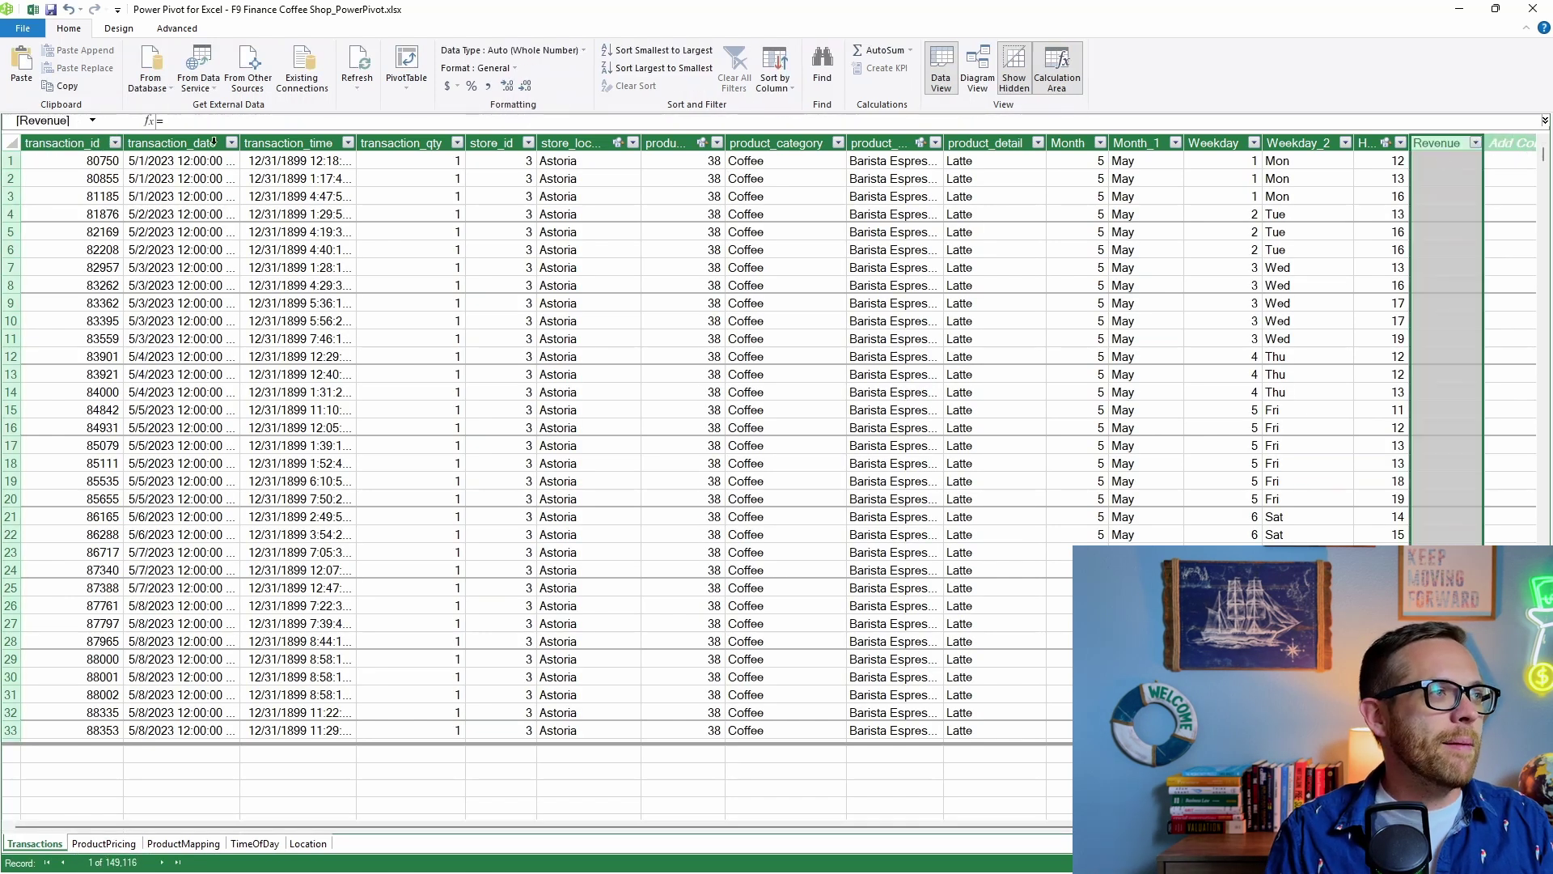
Enter the Revenue column's formula =Transactions[transaction_qty]*Related(ProductPricing[unit_price])
left_click(191, 121)
type("=")
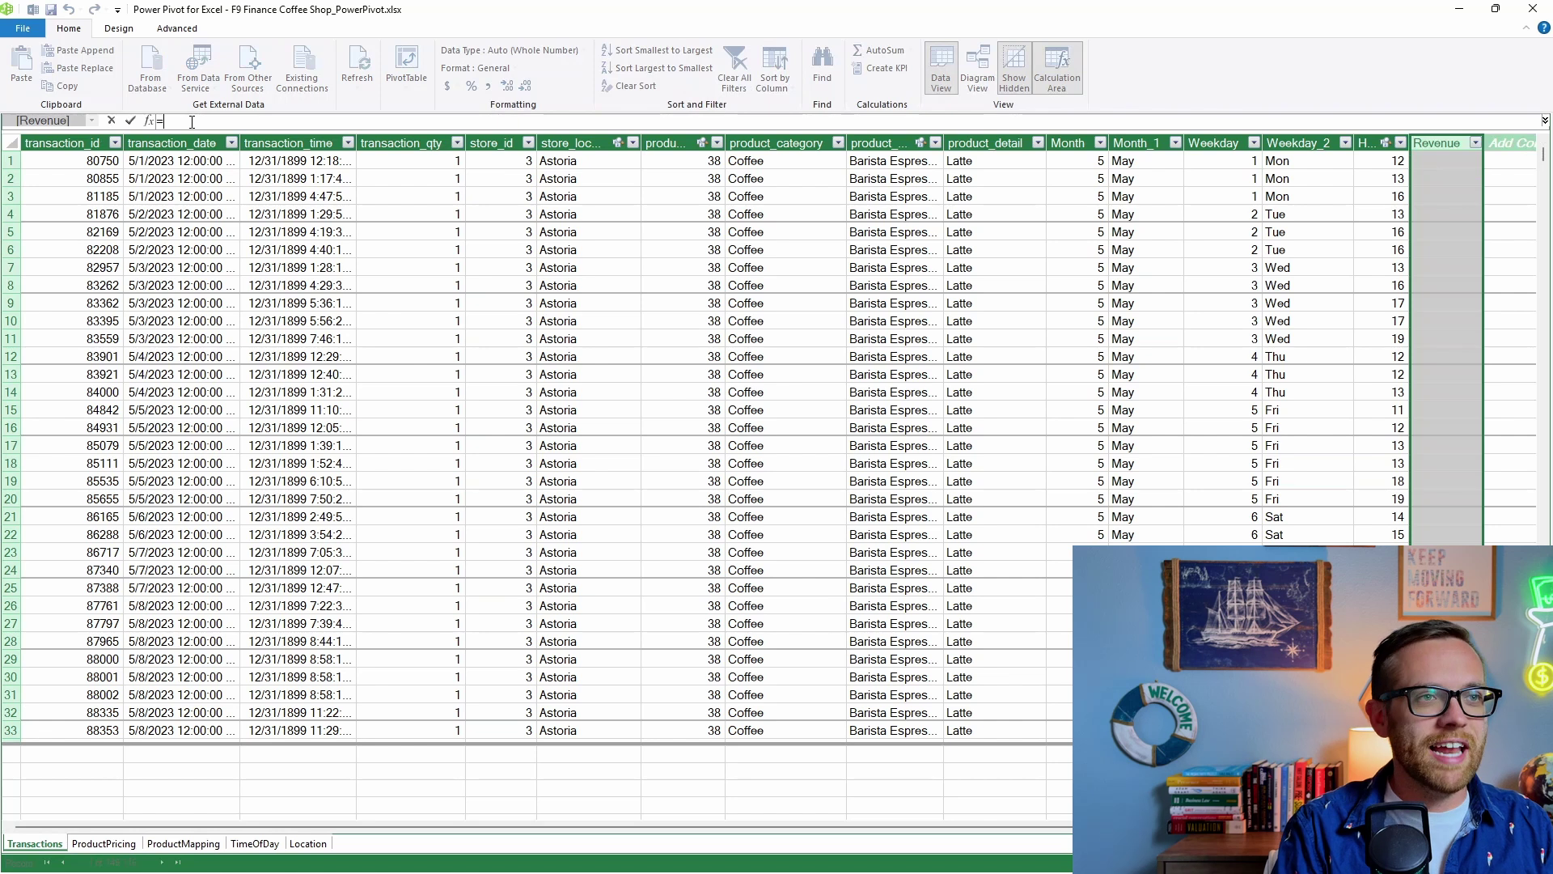
type("Tran")
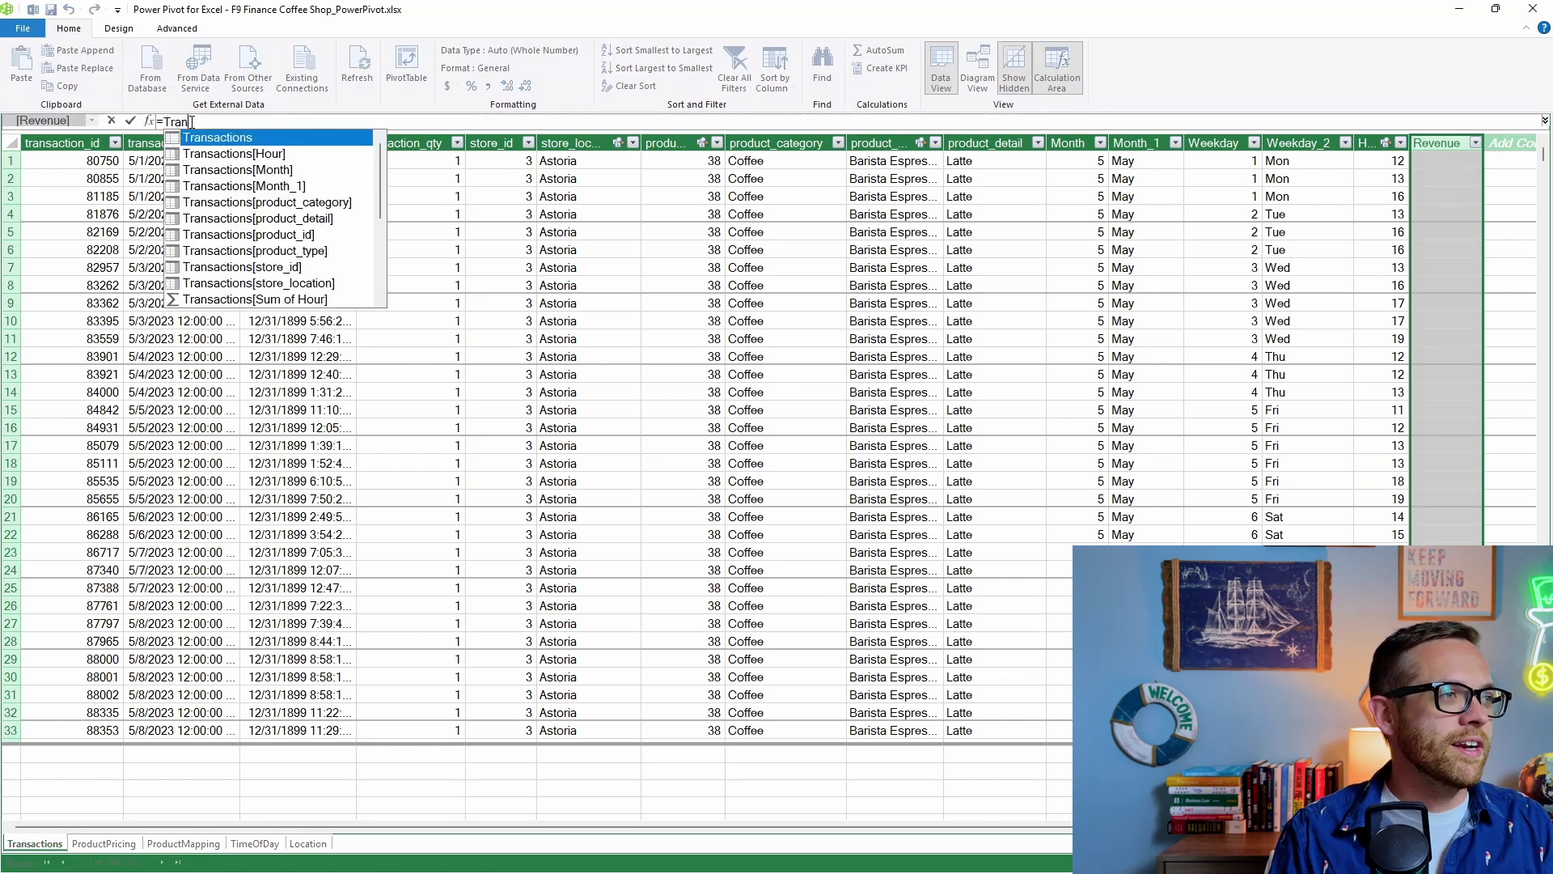
scroll(246, 253, "down", 3)
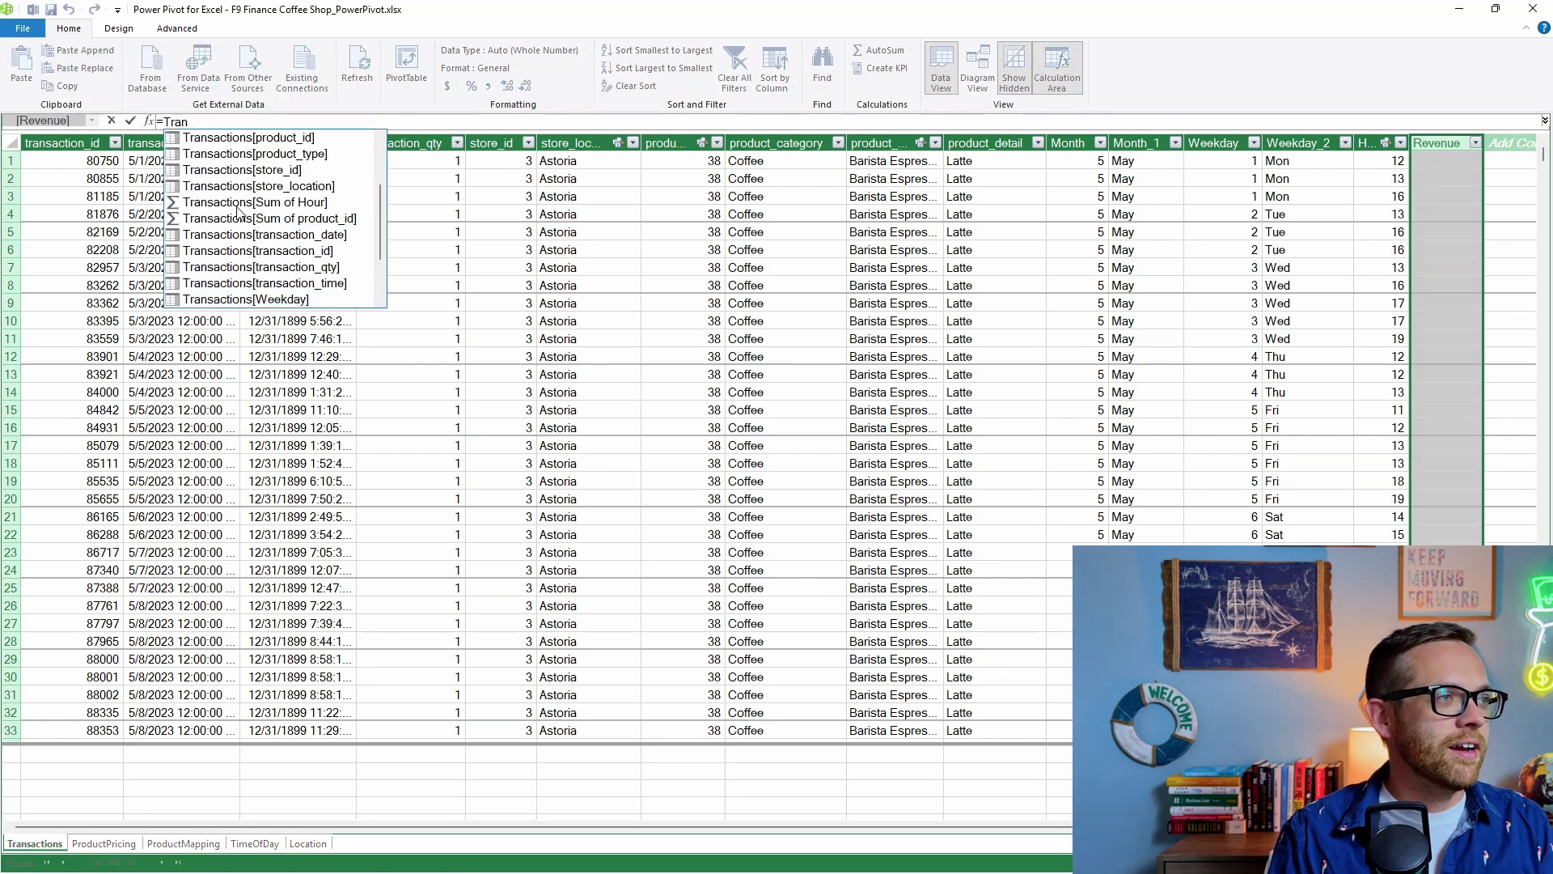
type("n")
double_click(244, 266)
type("*")
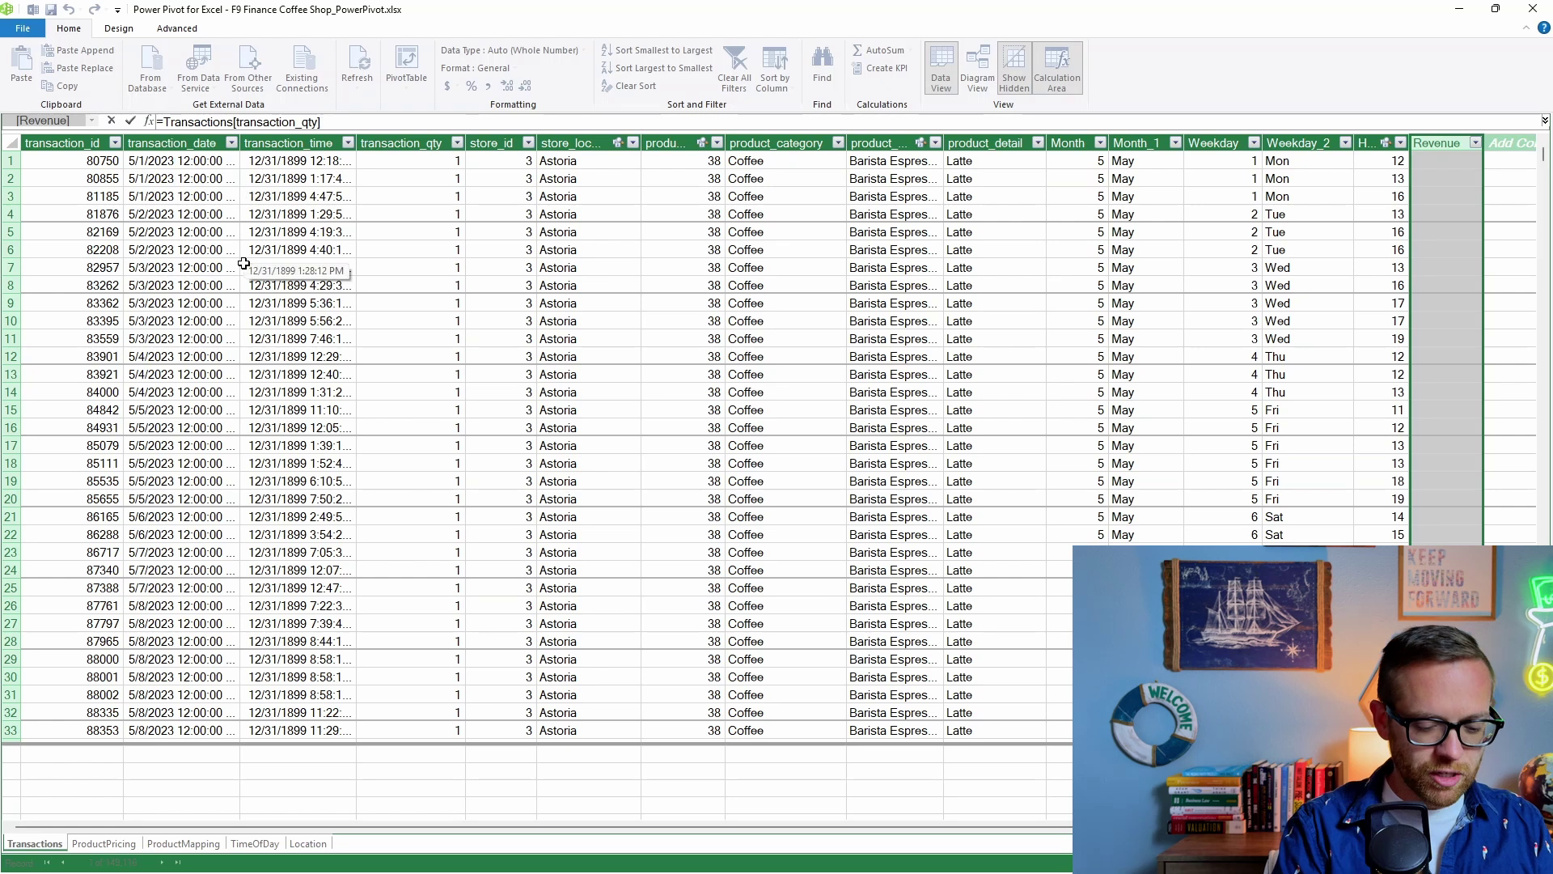
type("Related")
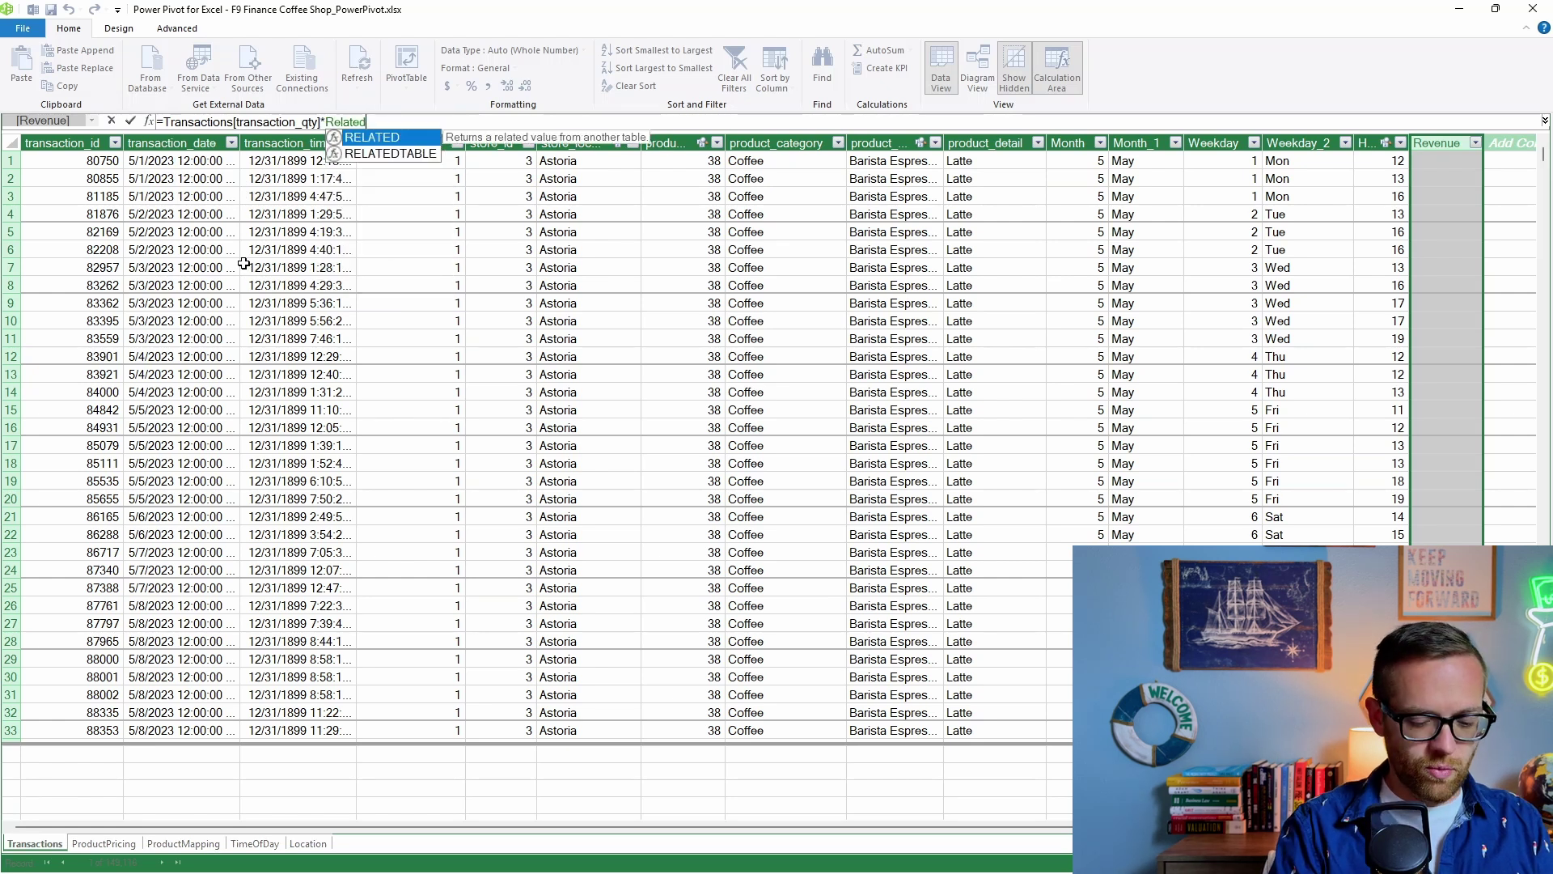
type("(pric")
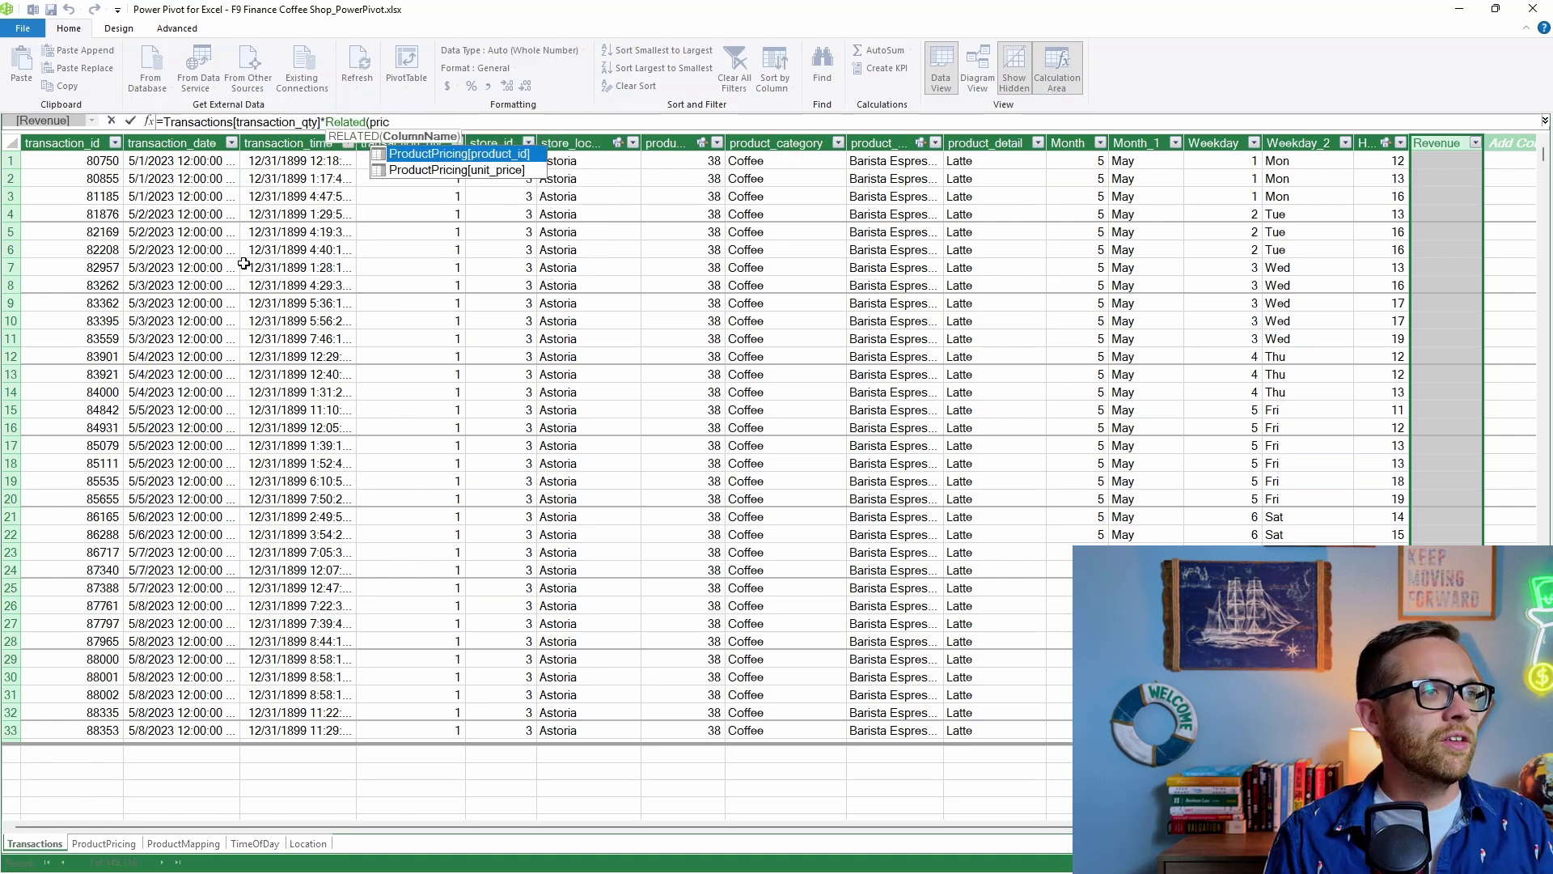
left_click(423, 171)
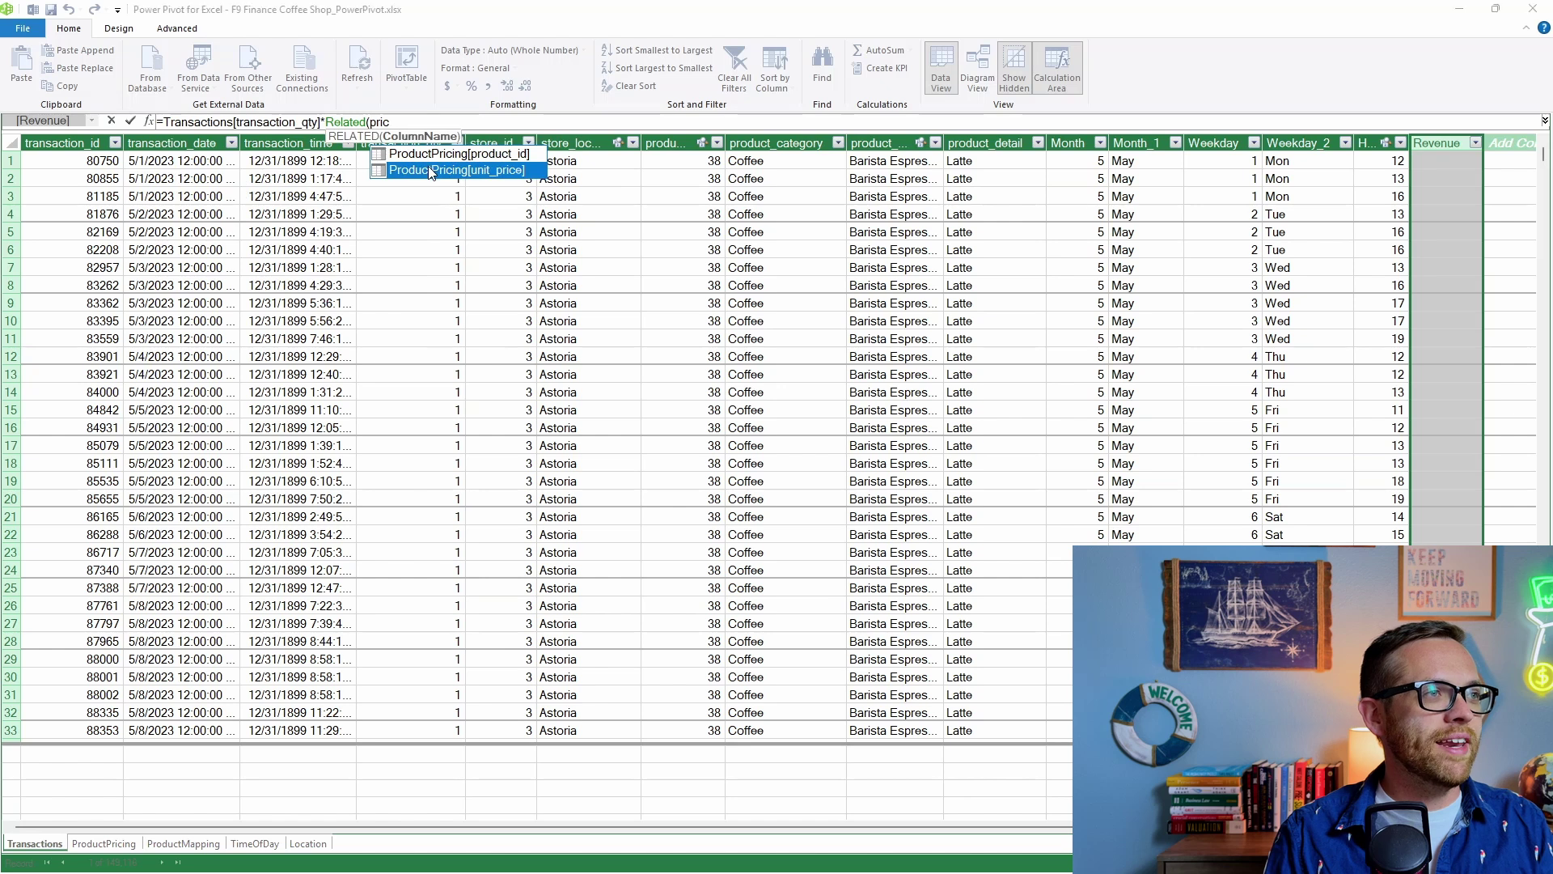
double_click(428, 168)
type(")")
key("Return")
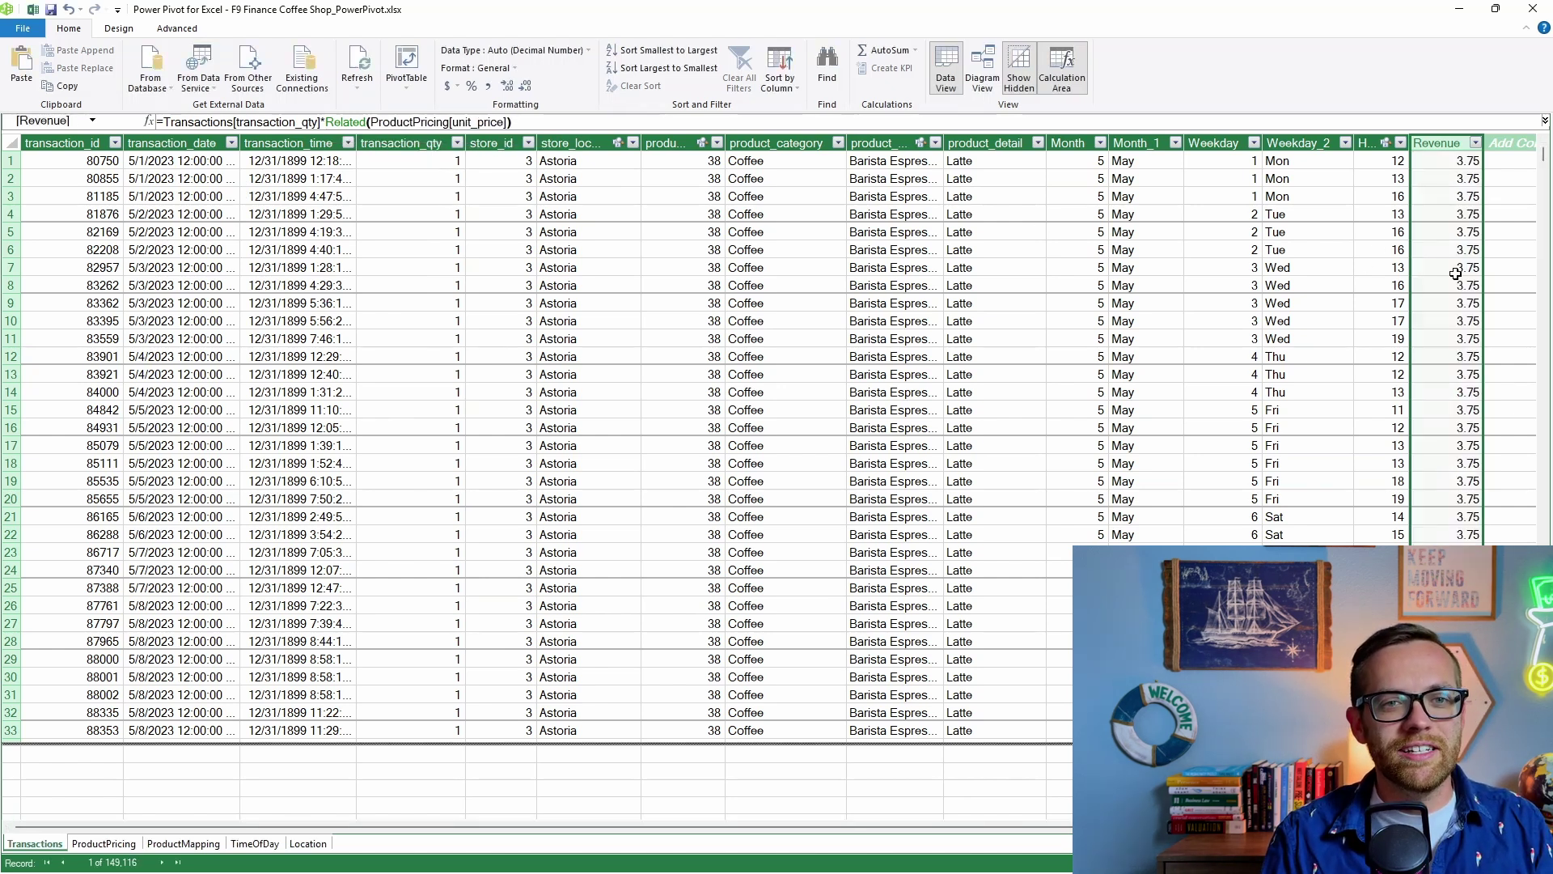
Look over the calculated Revenue values further down the Transactions table and return to the Excel workbook
scroll(1456, 274, "down", 3)
scroll(1456, 274, "down", 15)
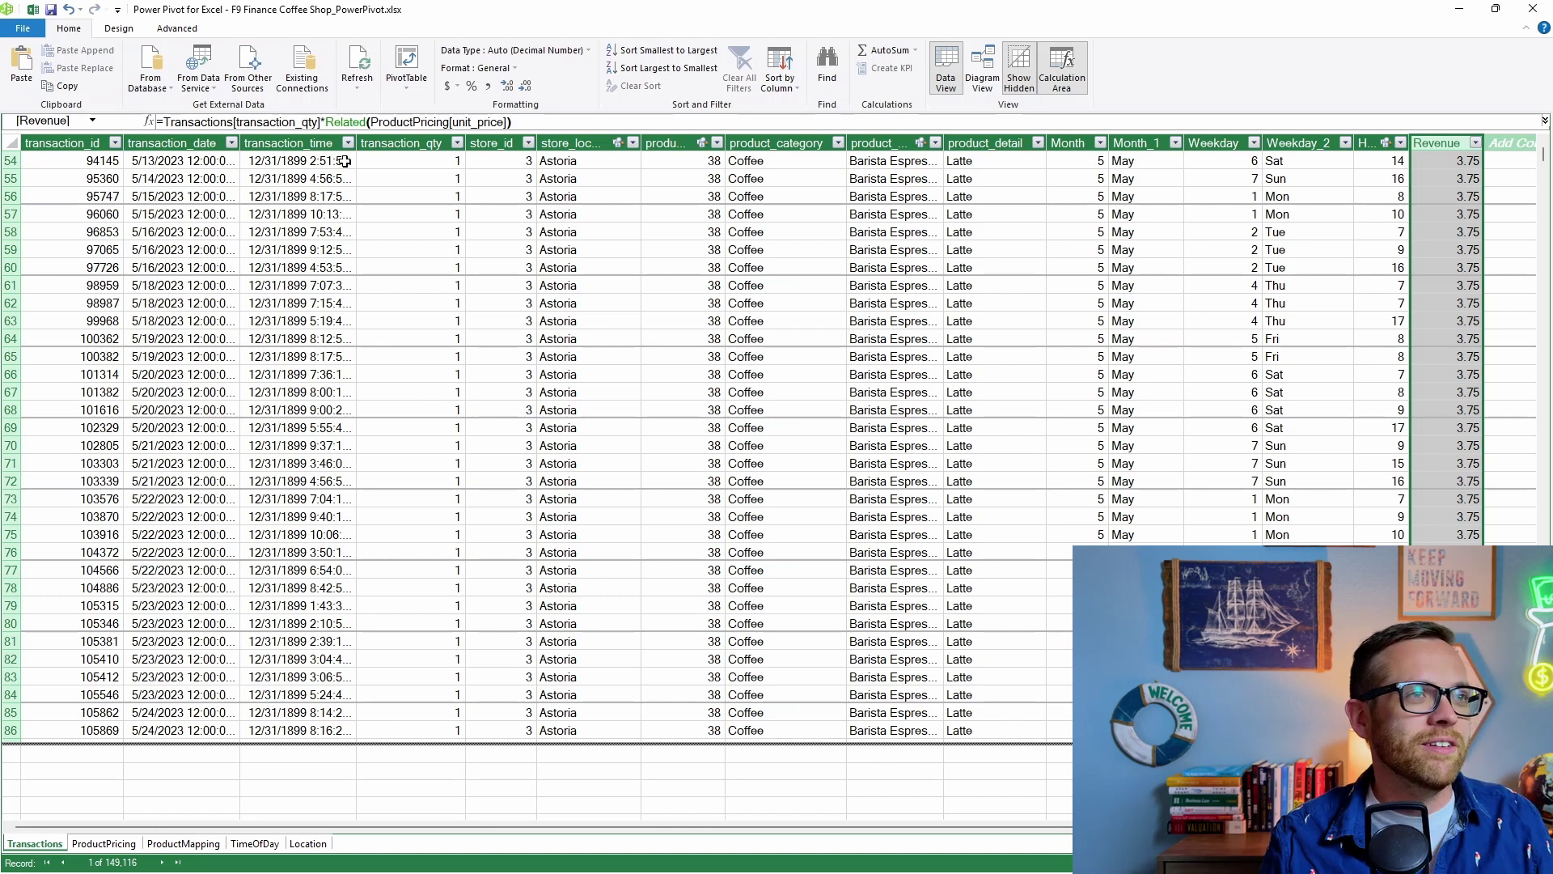
left_click(1532, 14)
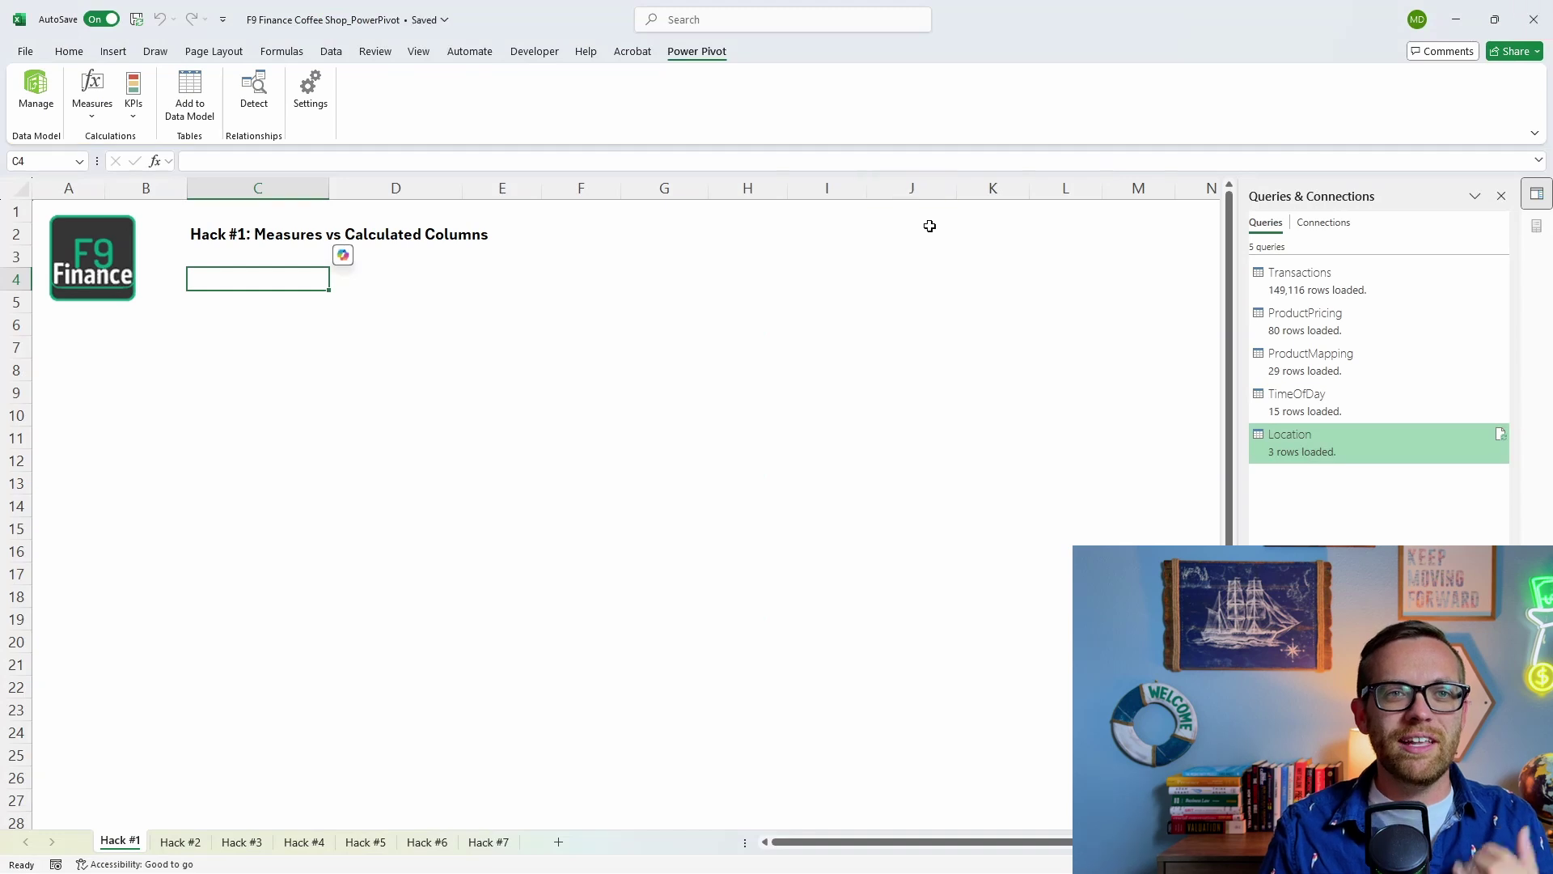
Create a new measure in the Transactions table and name it Revenue Measure
left_click(97, 116)
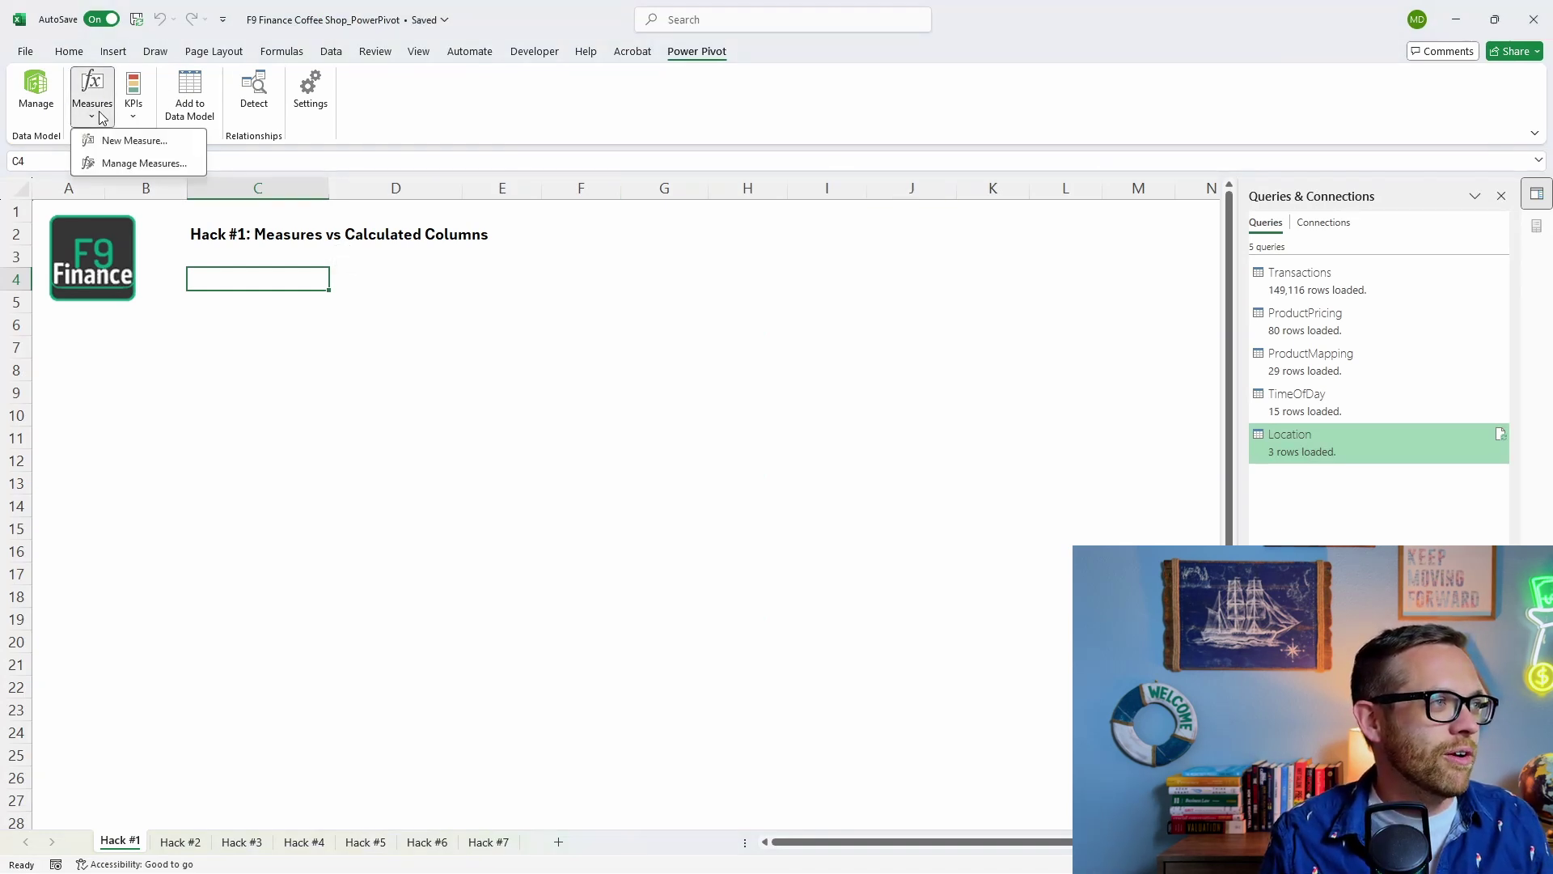
left_click(110, 144)
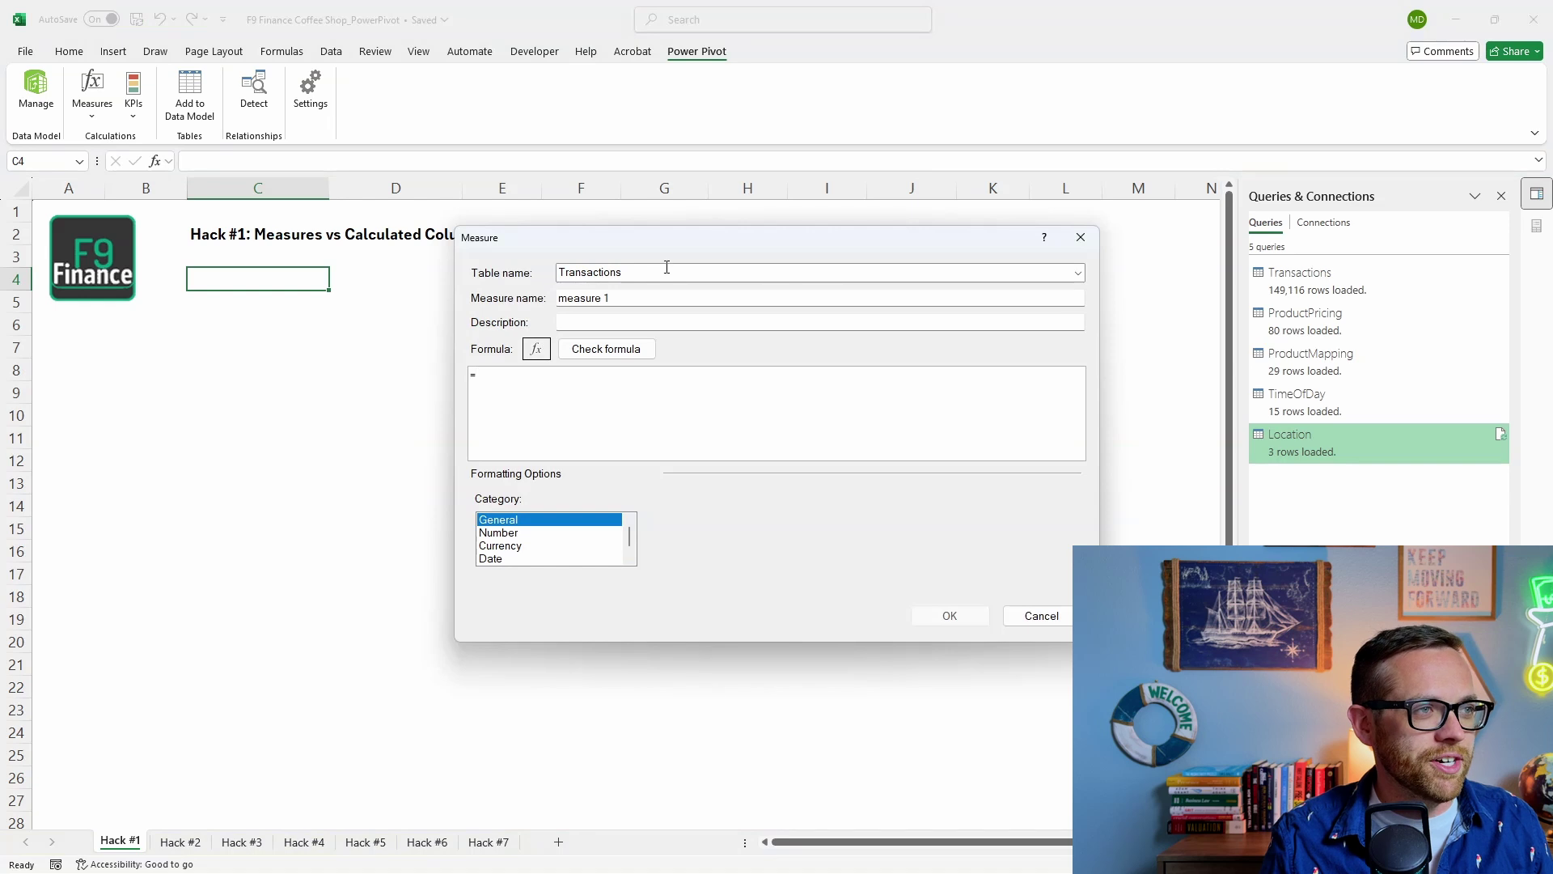
left_click(639, 273)
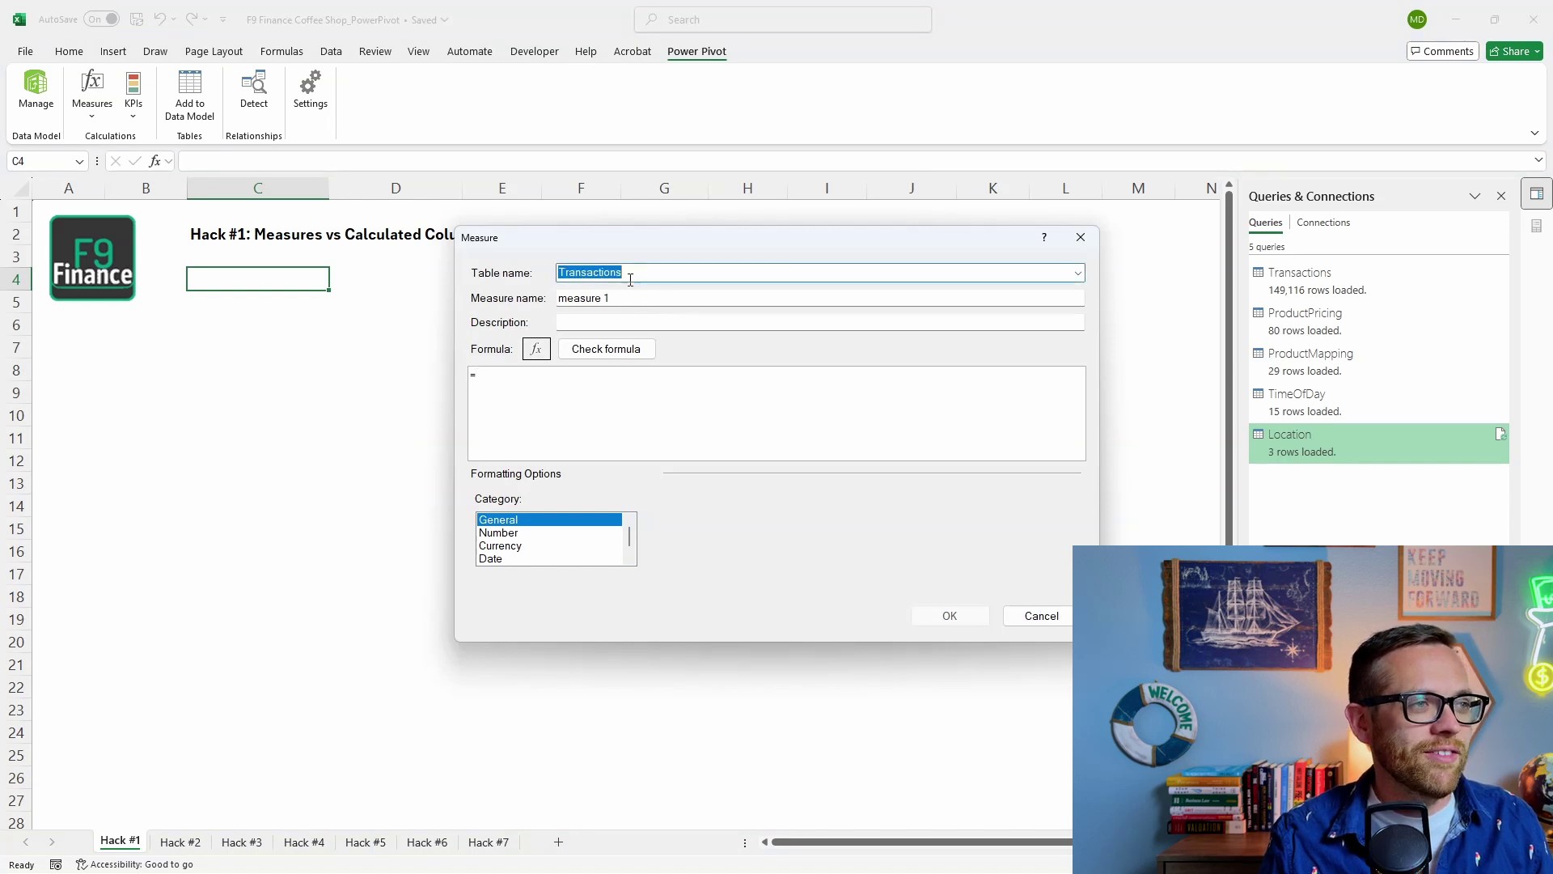
left_click(626, 295)
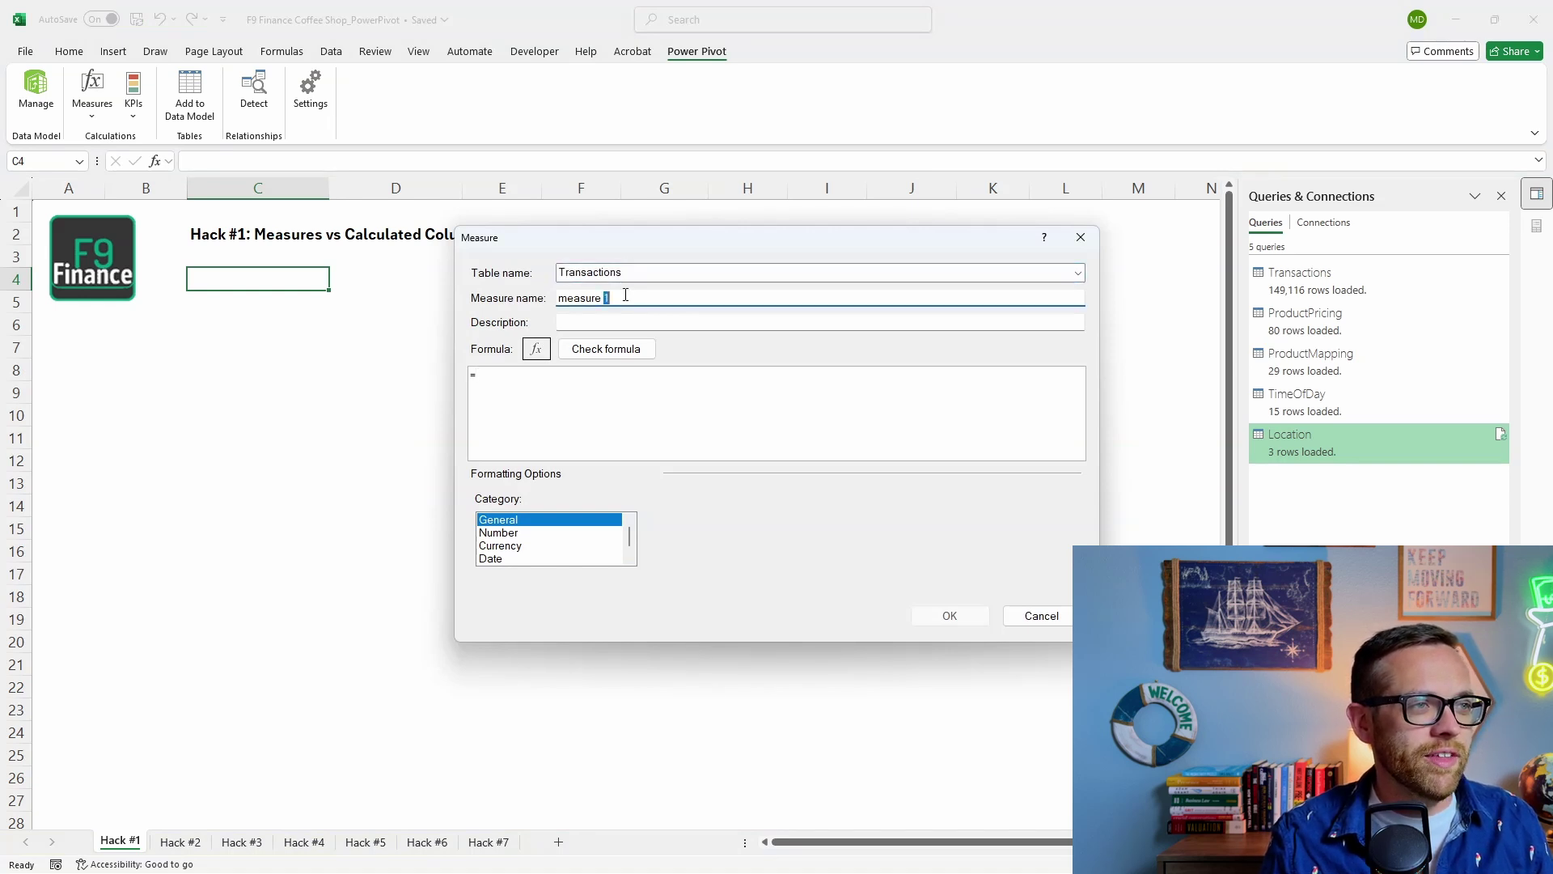
double_click(627, 298)
left_click(629, 302)
left_click_drag(629, 301, 528, 304)
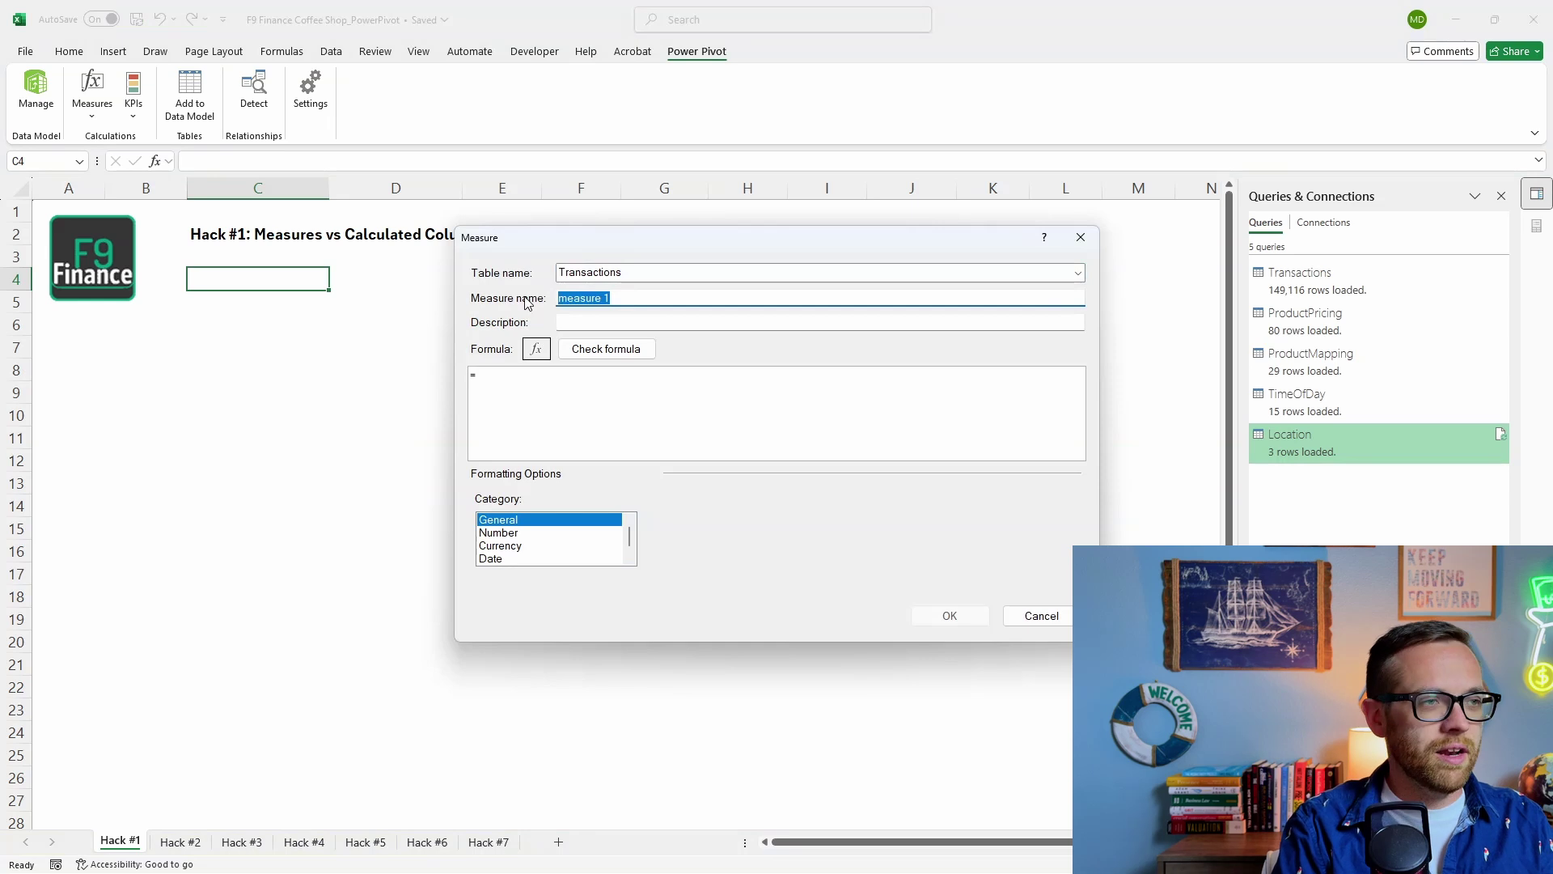
type("Ree")
type("enue ")
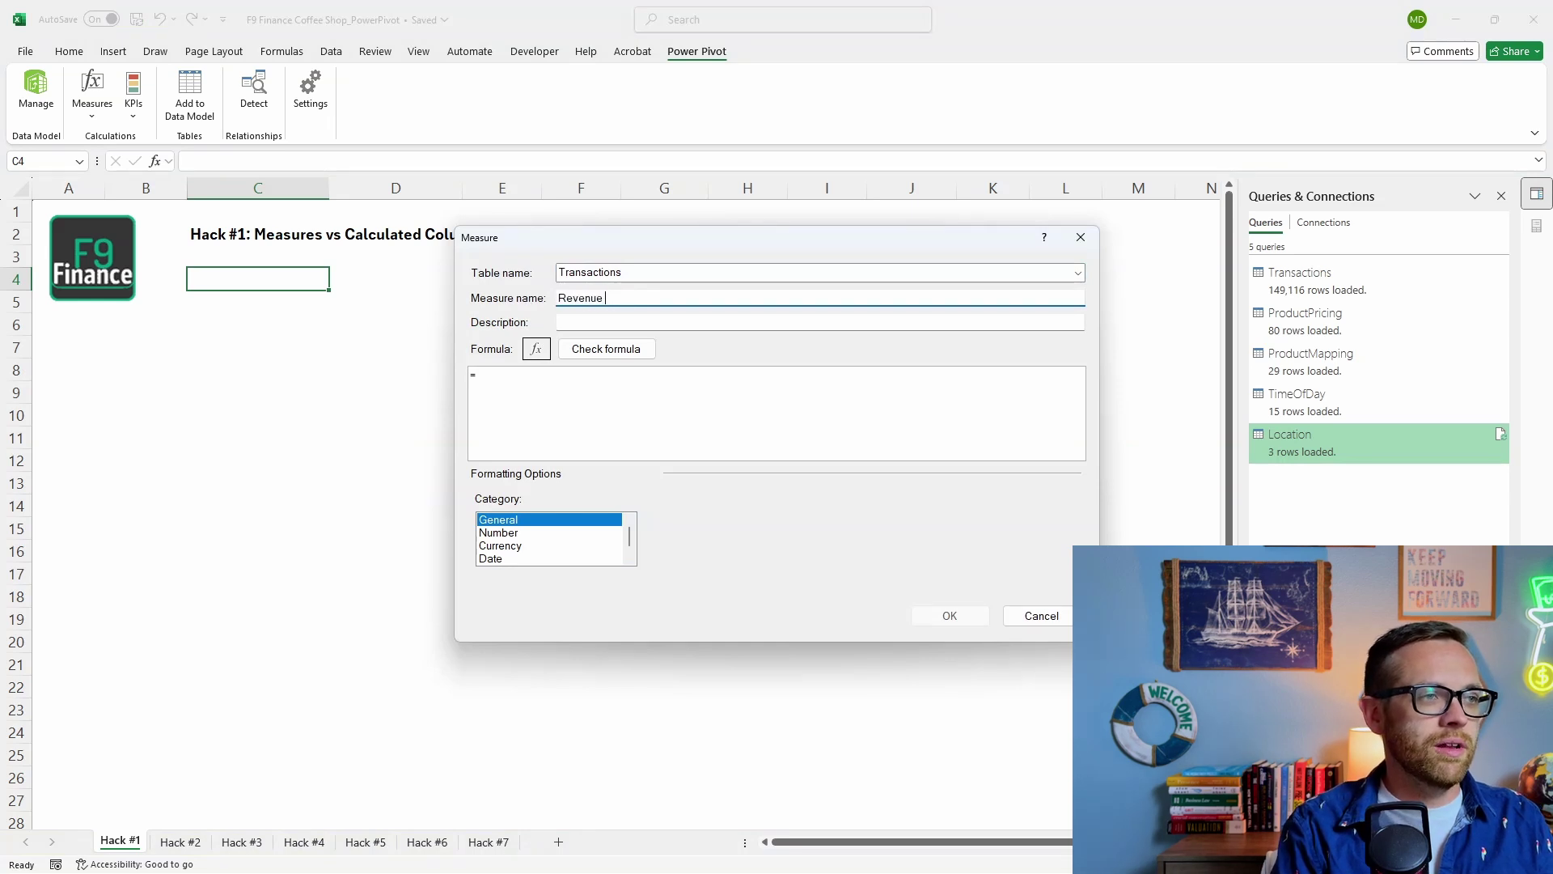
type("Measure")
Begin the measure's formula with =SUMX(Transactions, Transactions[transaction_qty], iterating over the Transactions table
left_click(558, 387)
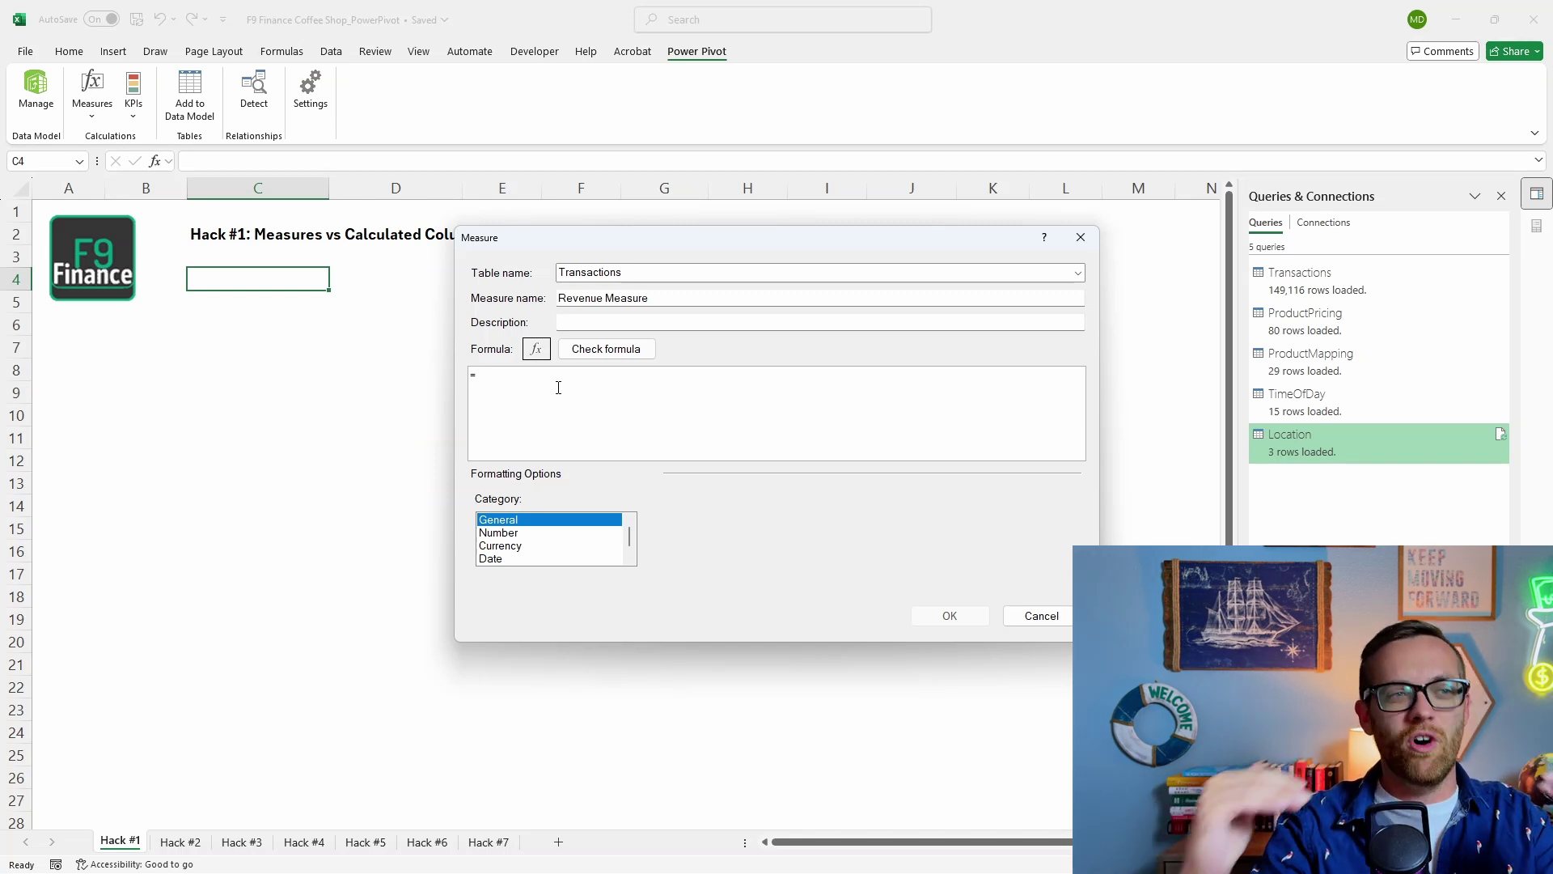
type("SUMX")
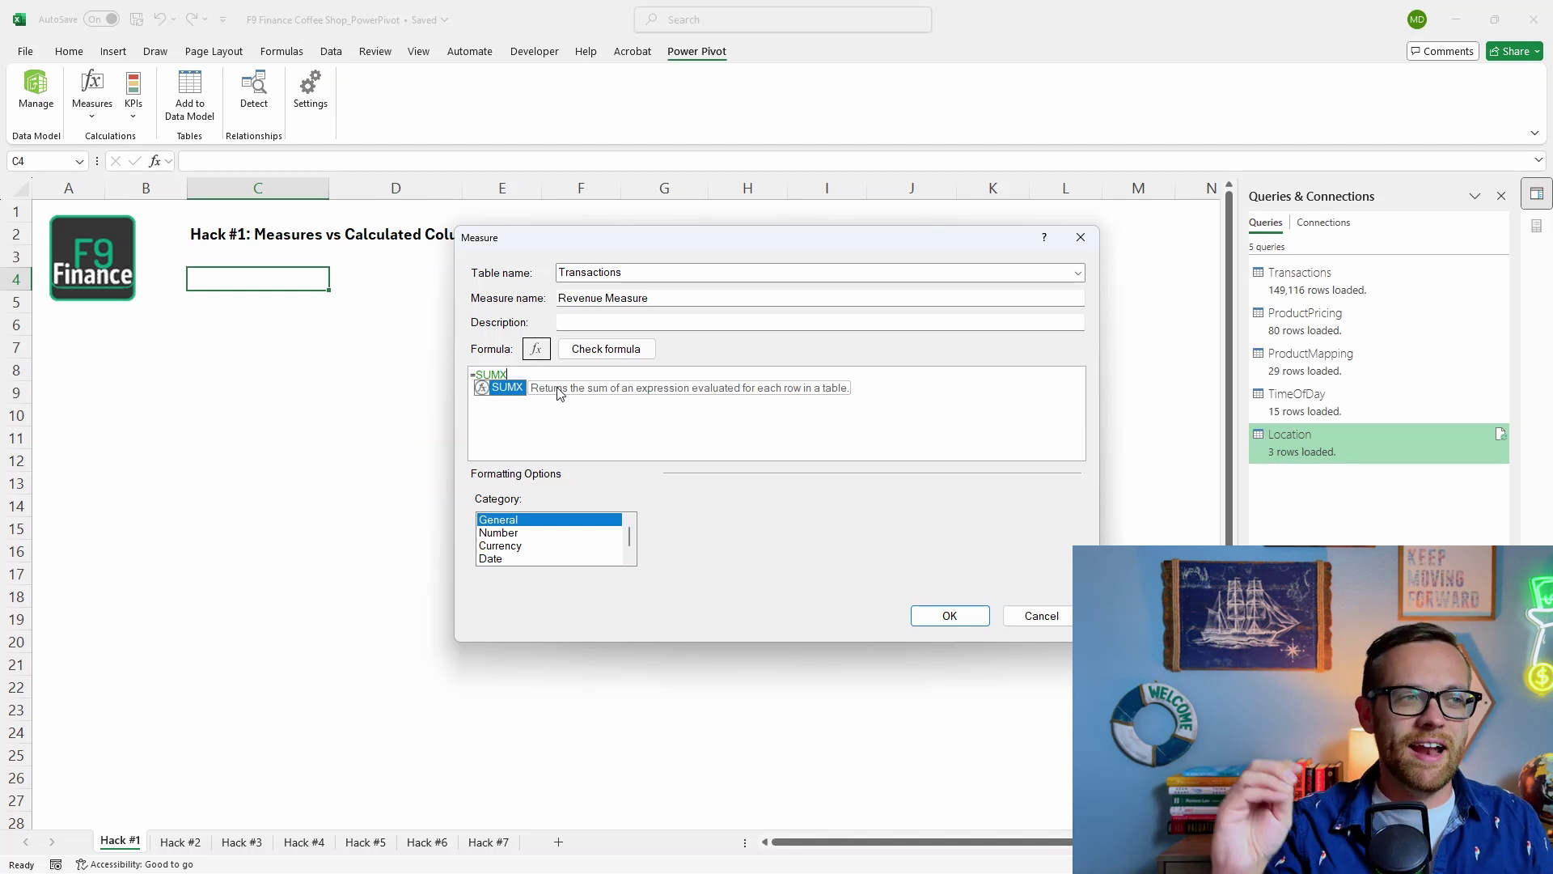
type("(Tr")
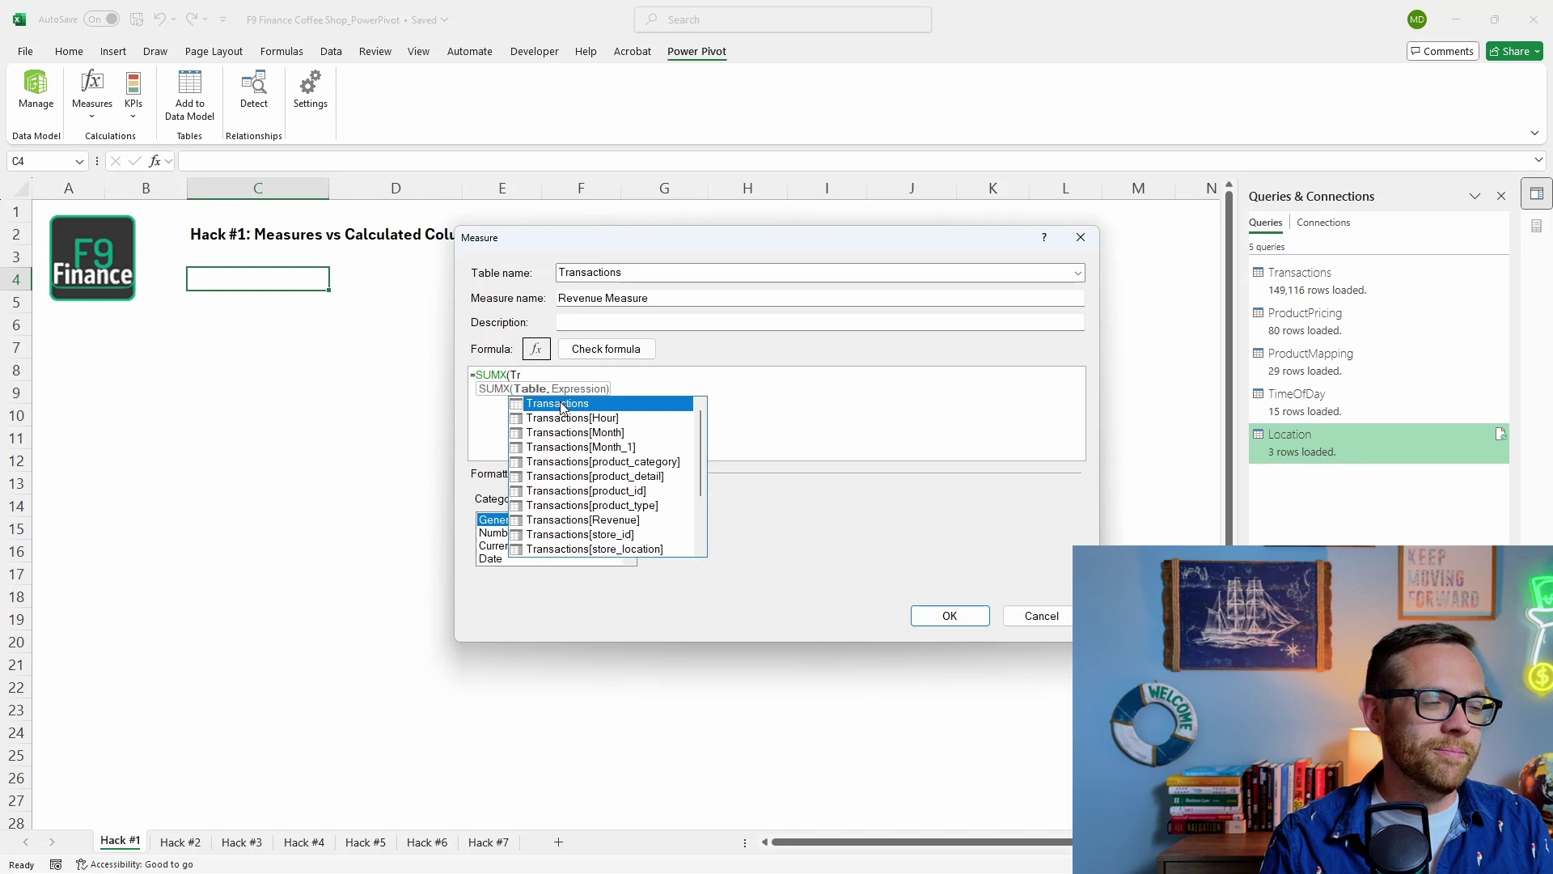
double_click(564, 403)
type(", ")
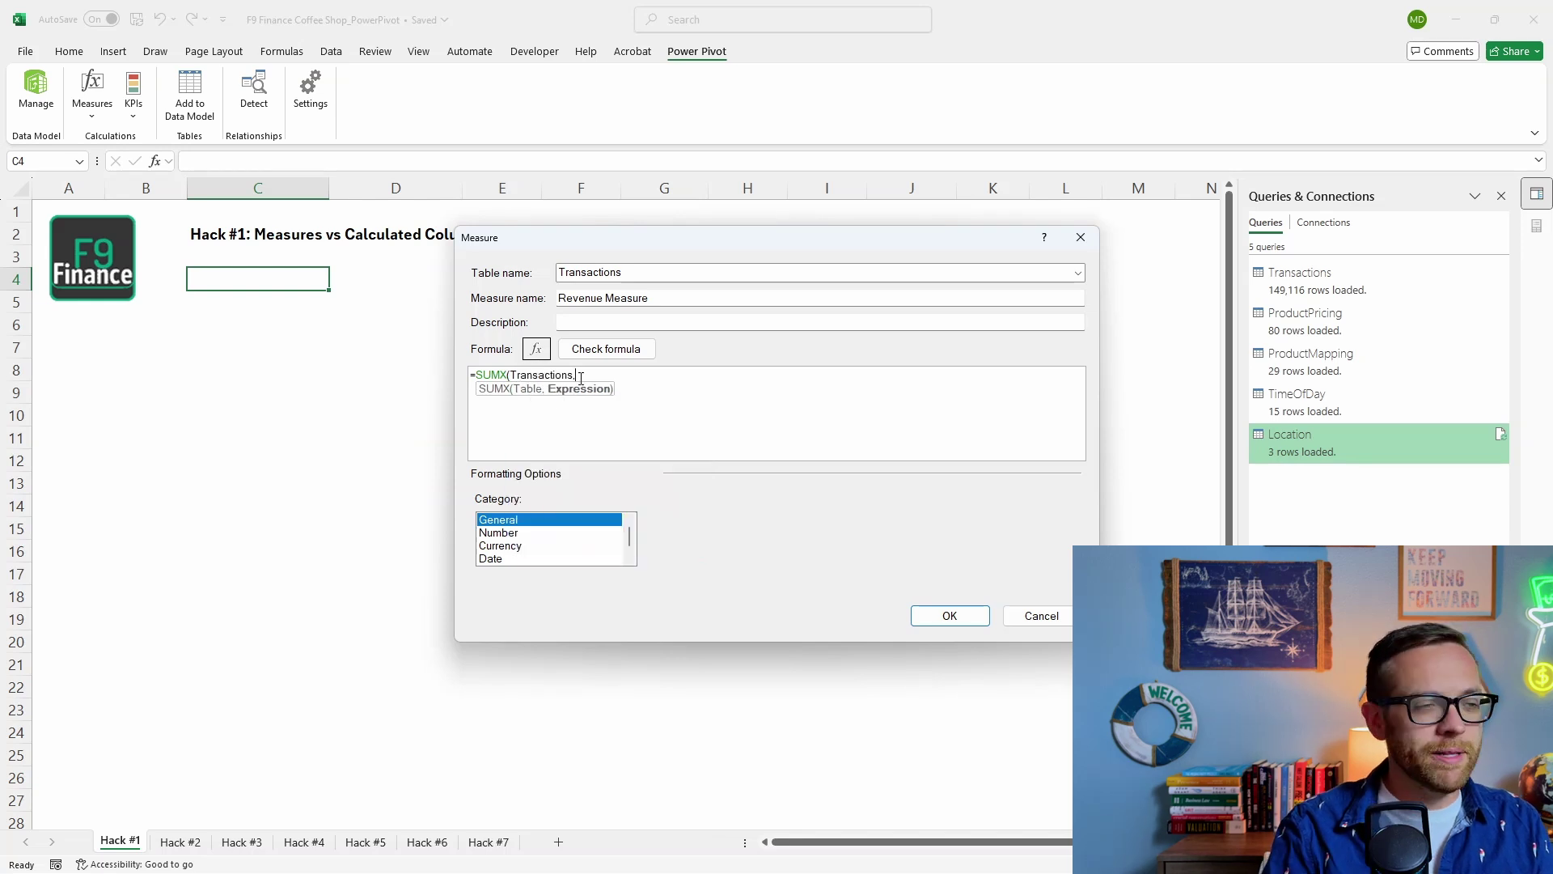
type("Tra")
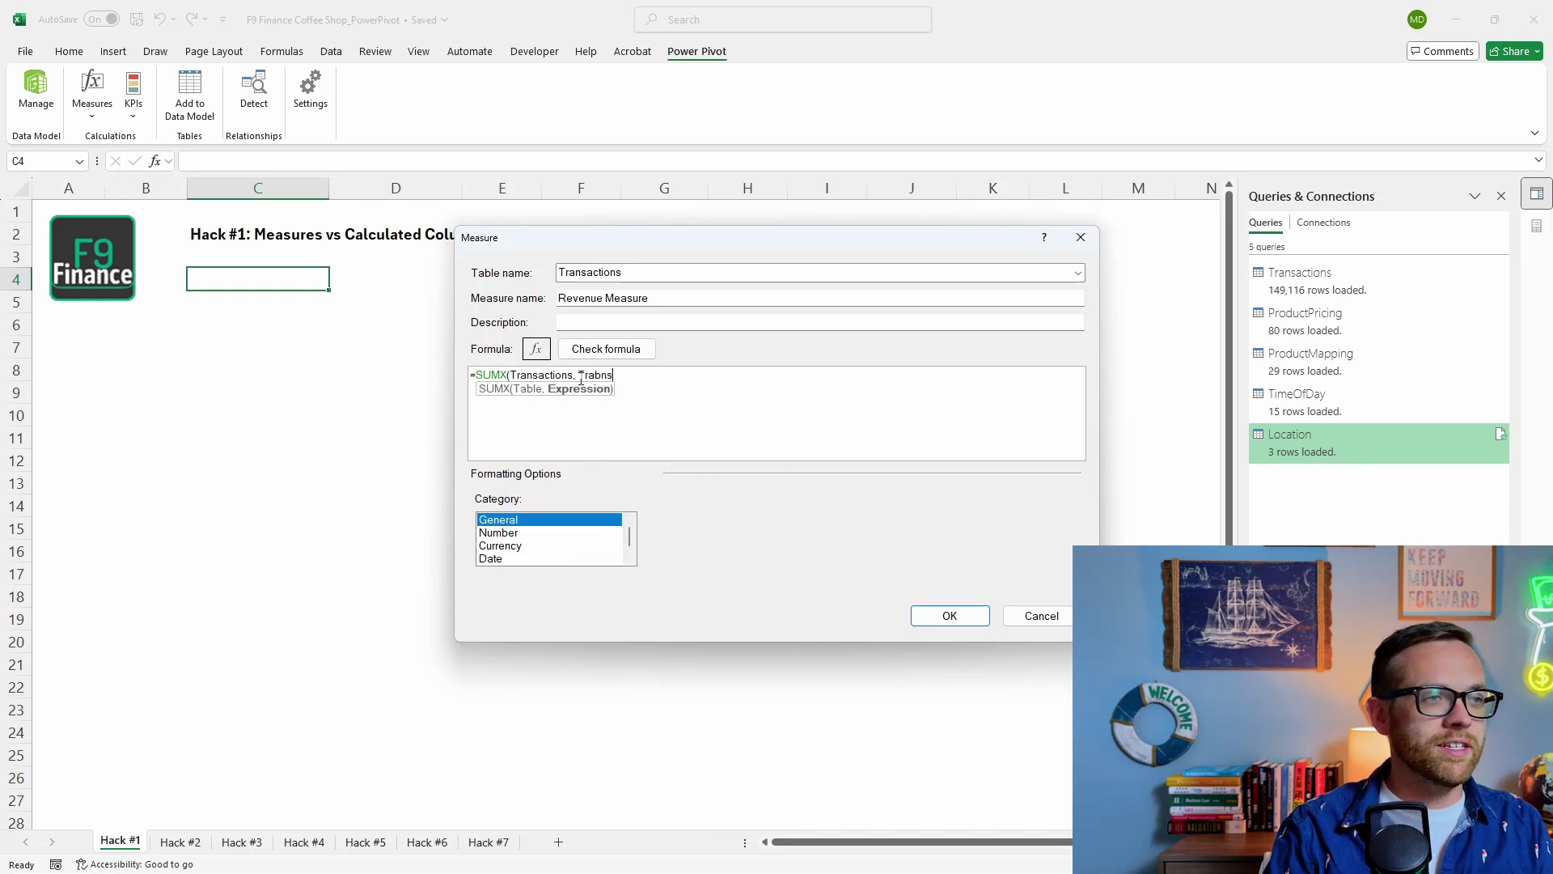
scroll(729, 492, "down", 4)
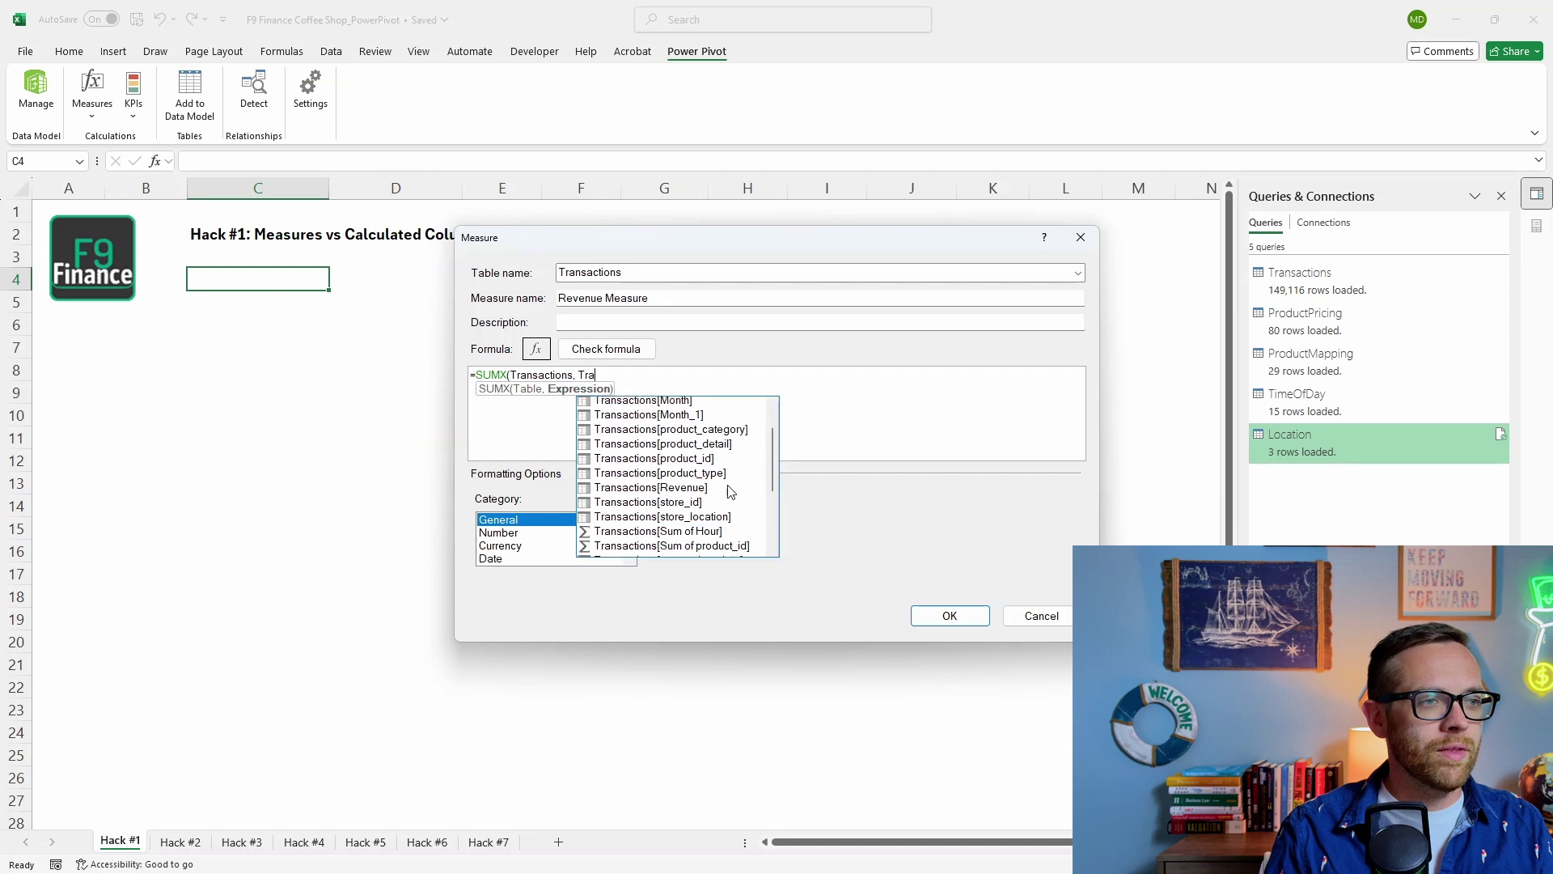
double_click(724, 500)
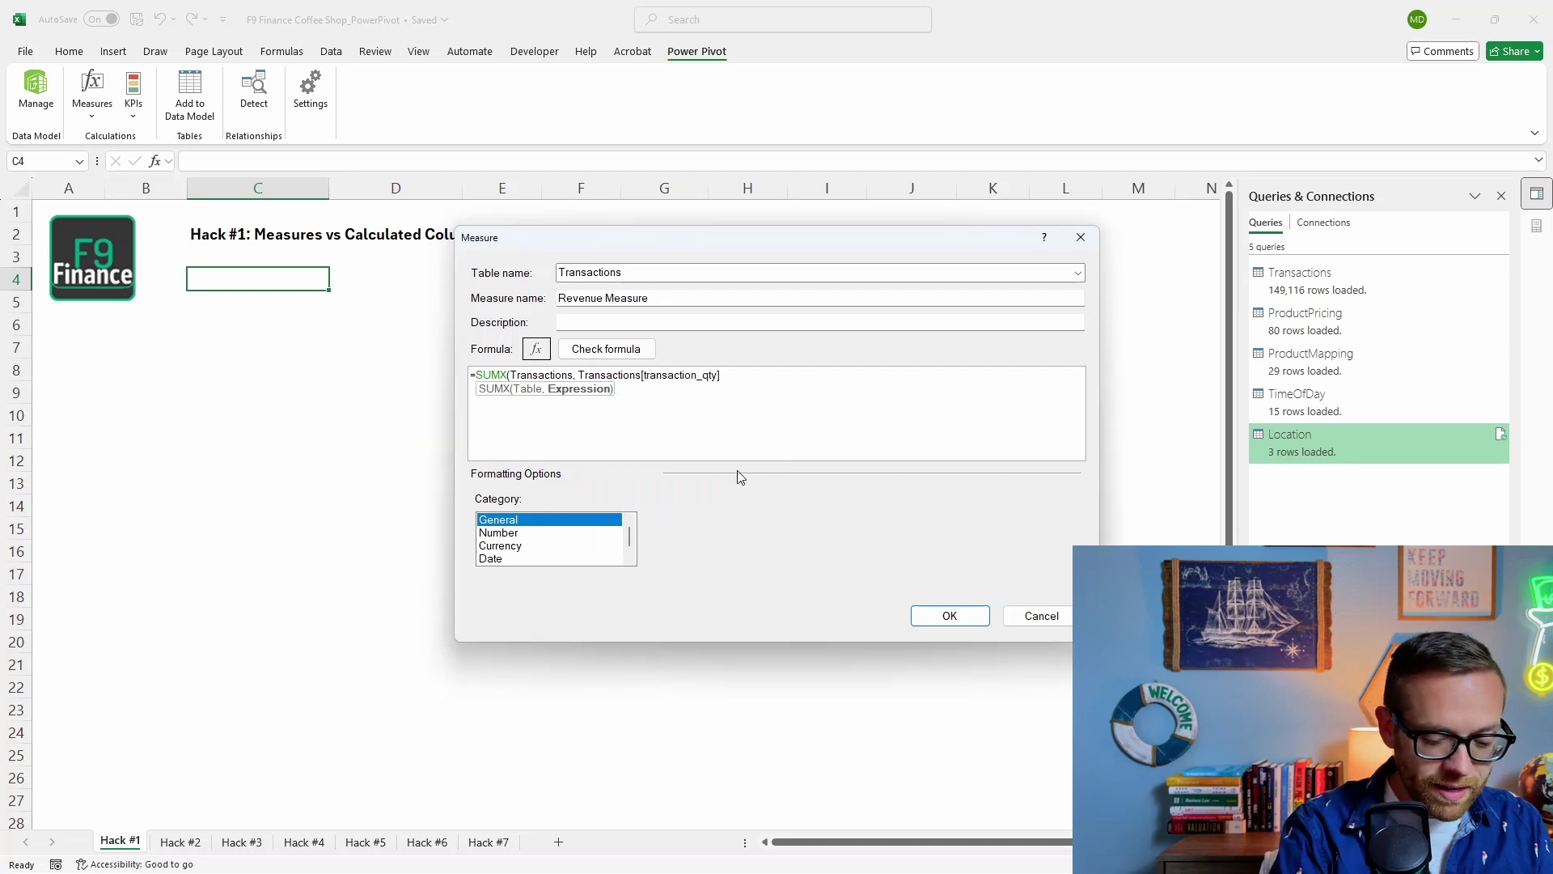
Complete the measure's formula with *RELATED(ProductPricing[unit_price])), check it for errors and save the measure
key("BackSpace")
type("*Related")
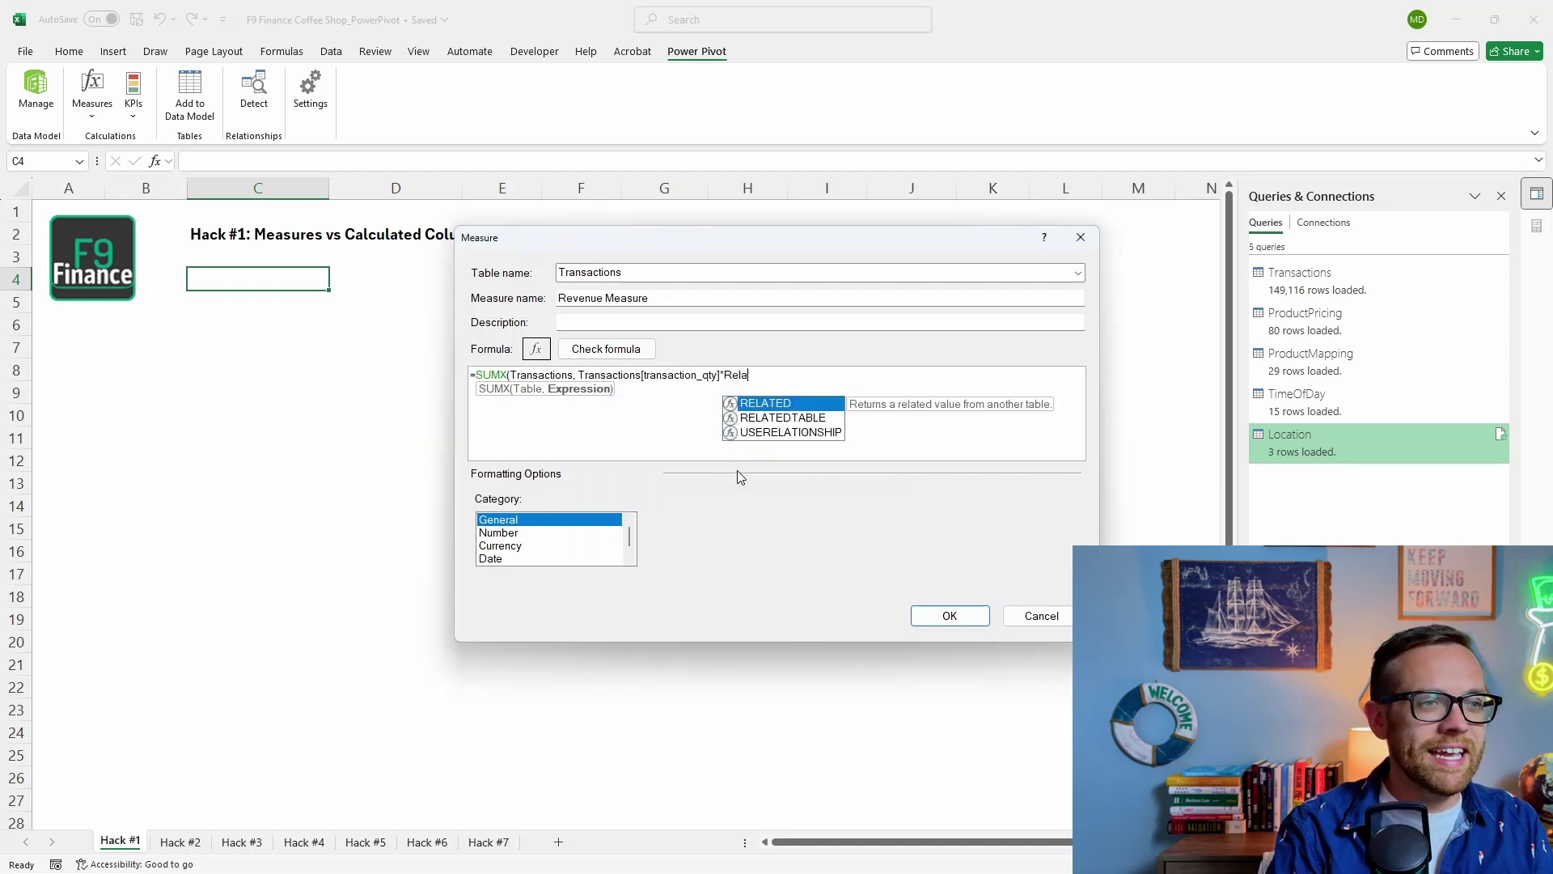
double_click(768, 404)
type("ice")
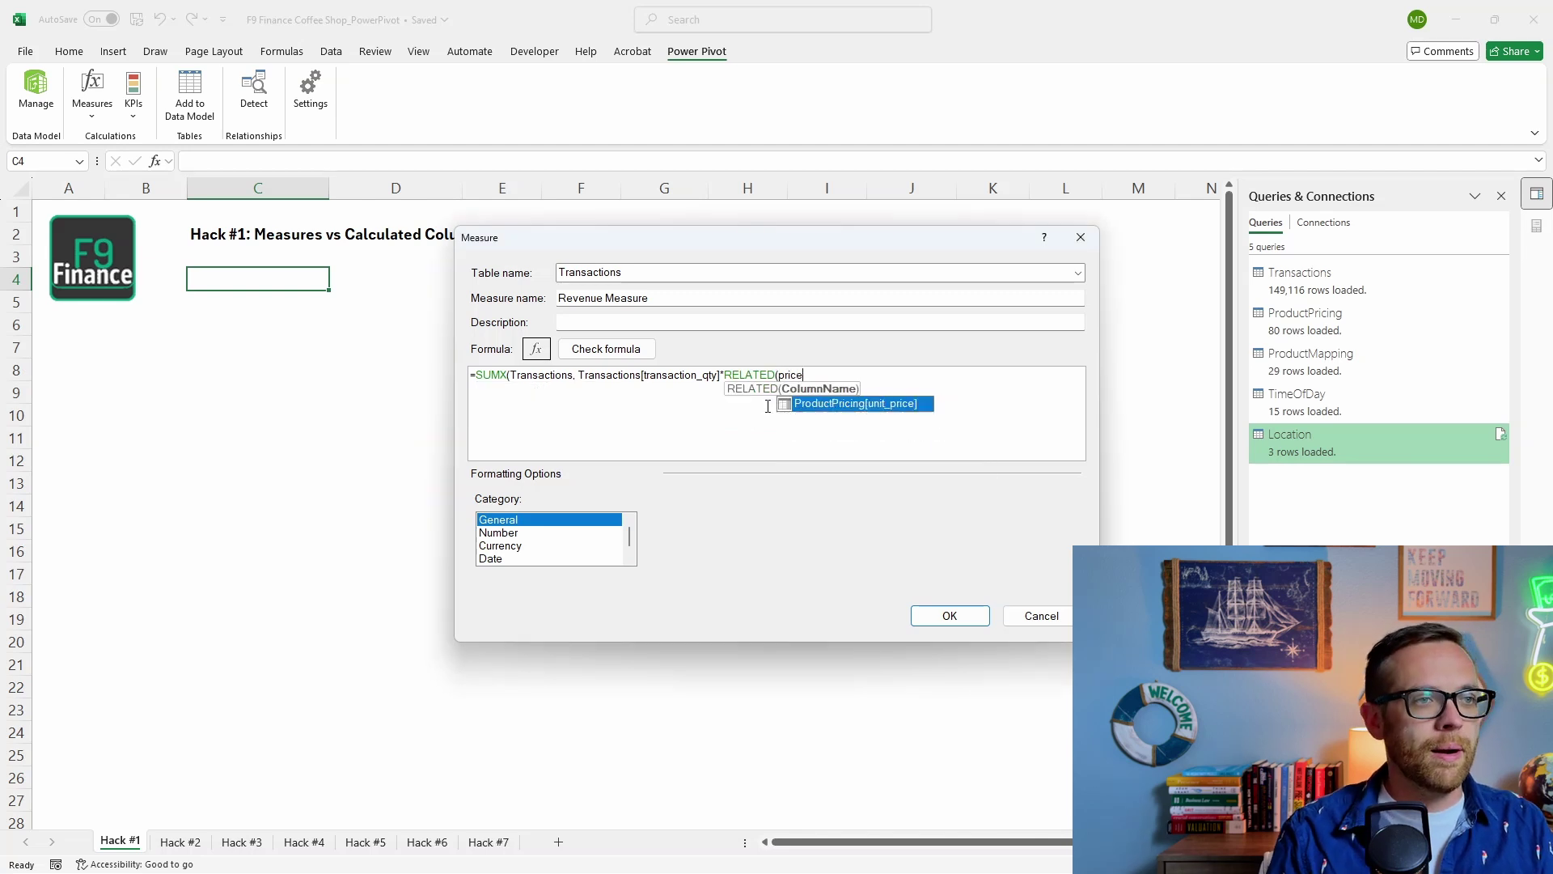
double_click(823, 403)
type("))")
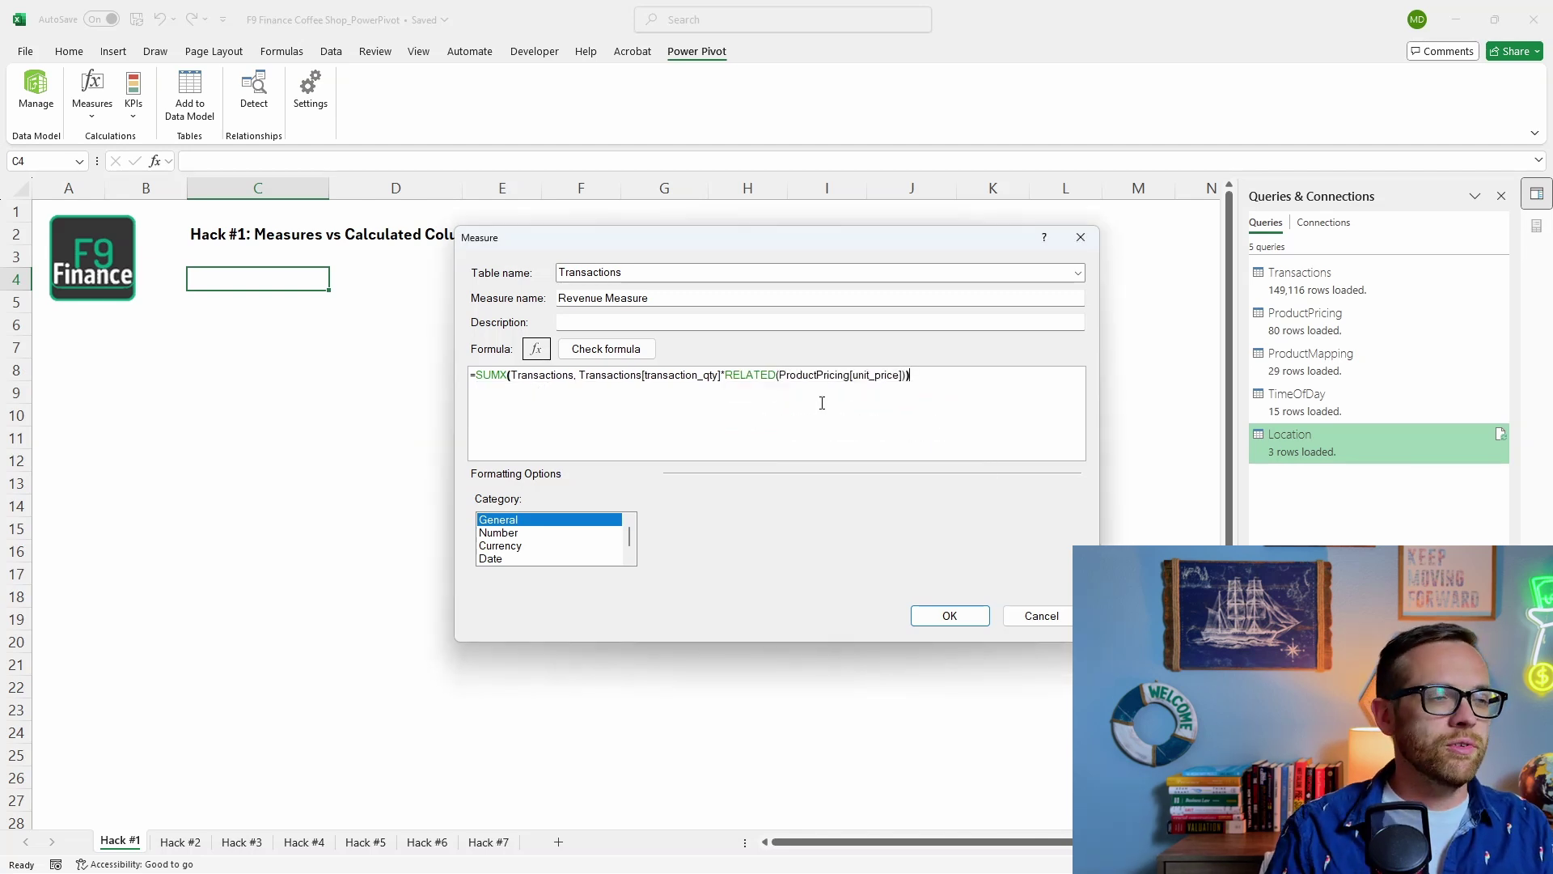
left_click(606, 348)
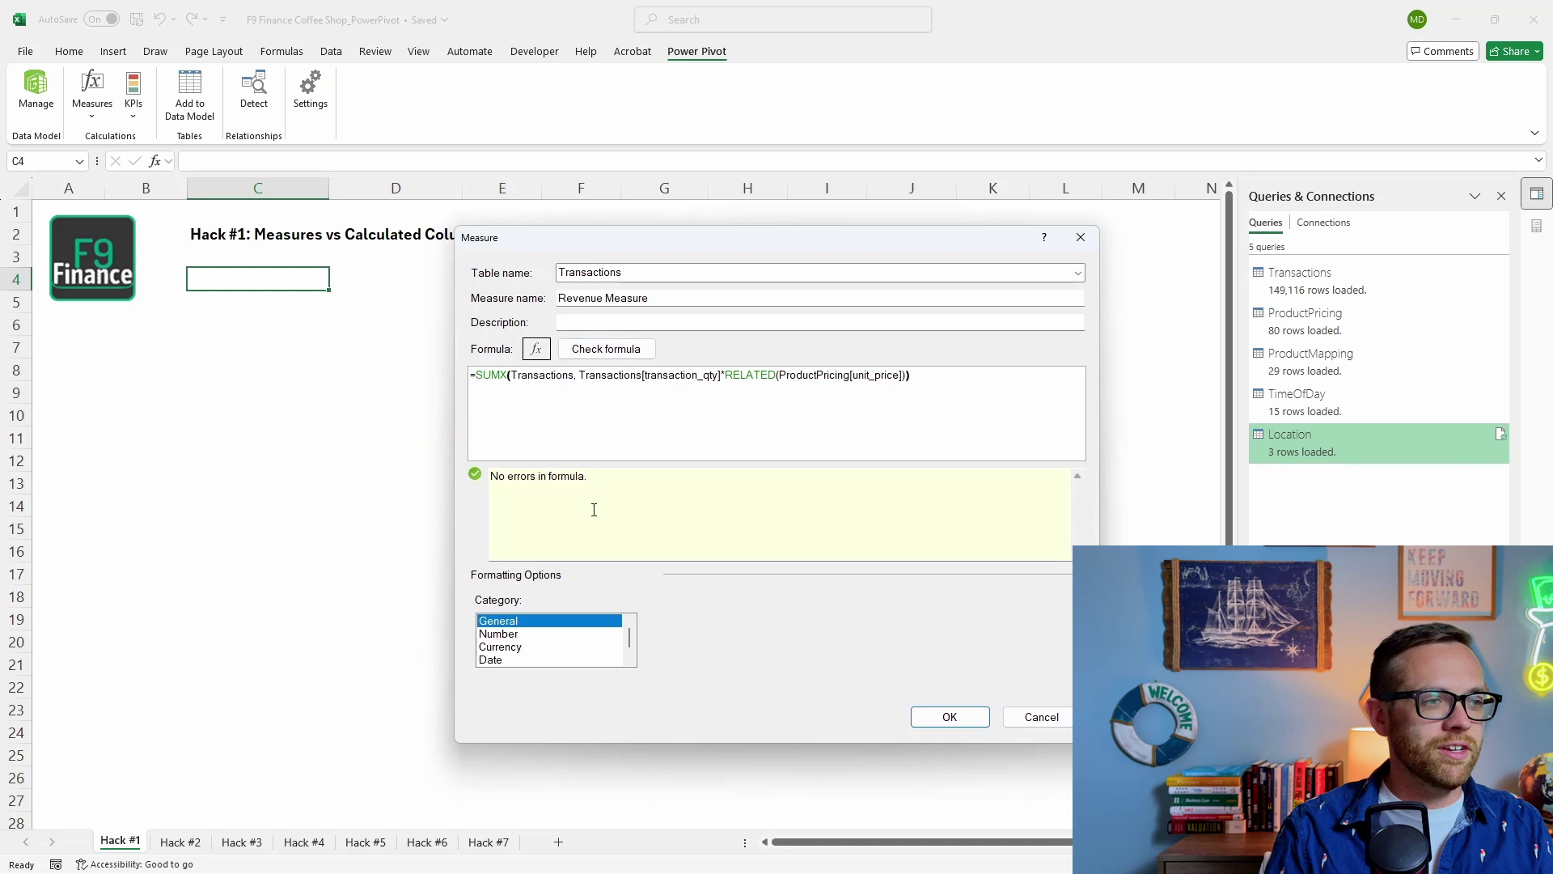
left_click(947, 717)
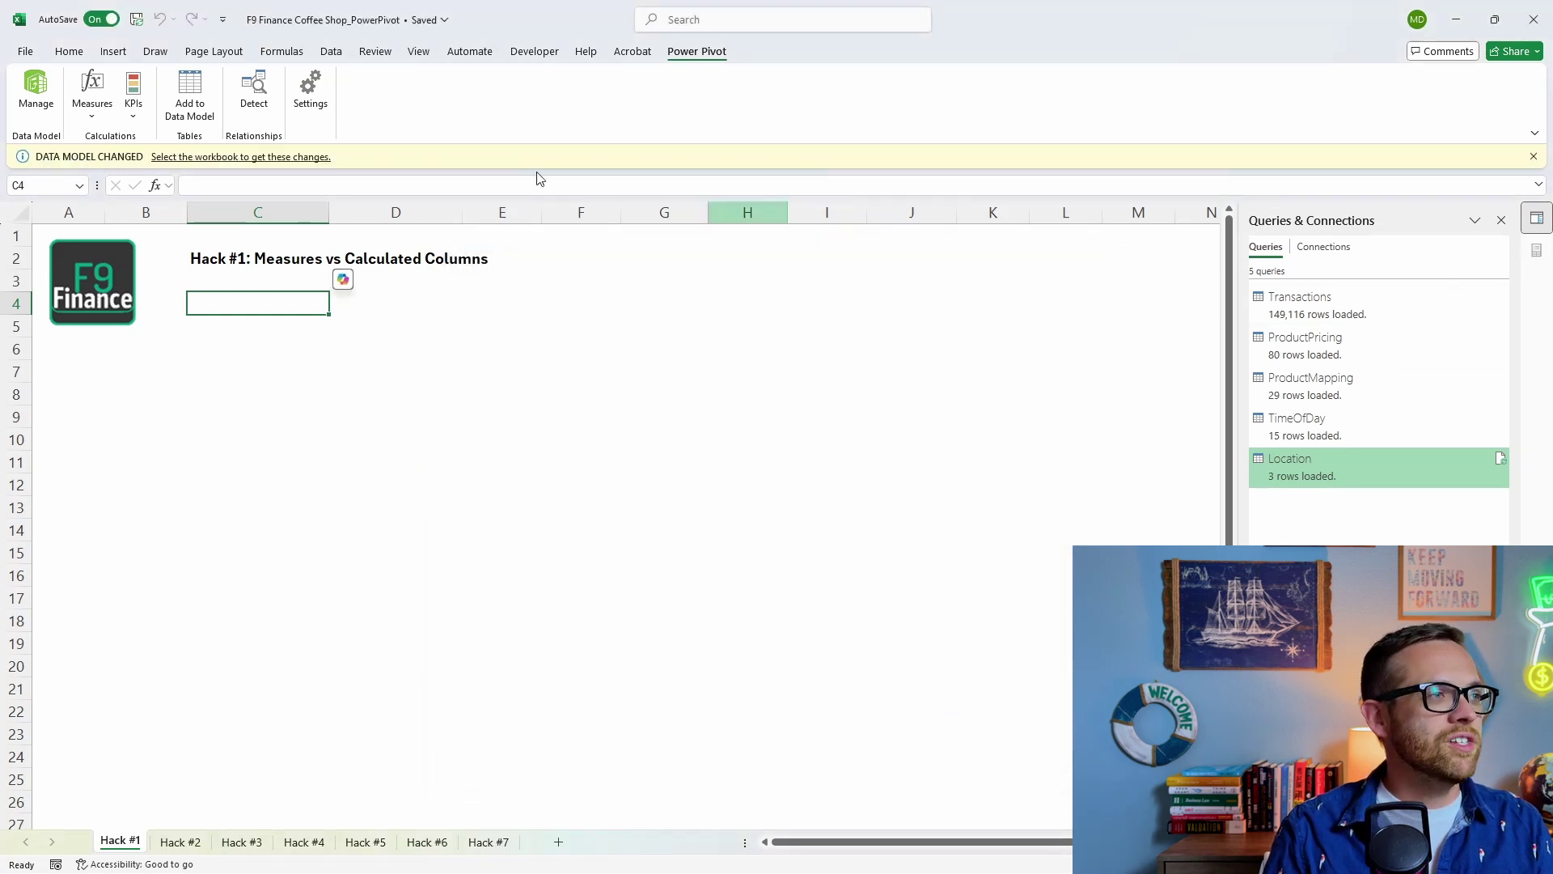
Insert a PivotTable from the data model at cell C4 of the Hack #1 sheet and add Revenue Measure as its values
left_click(113, 51)
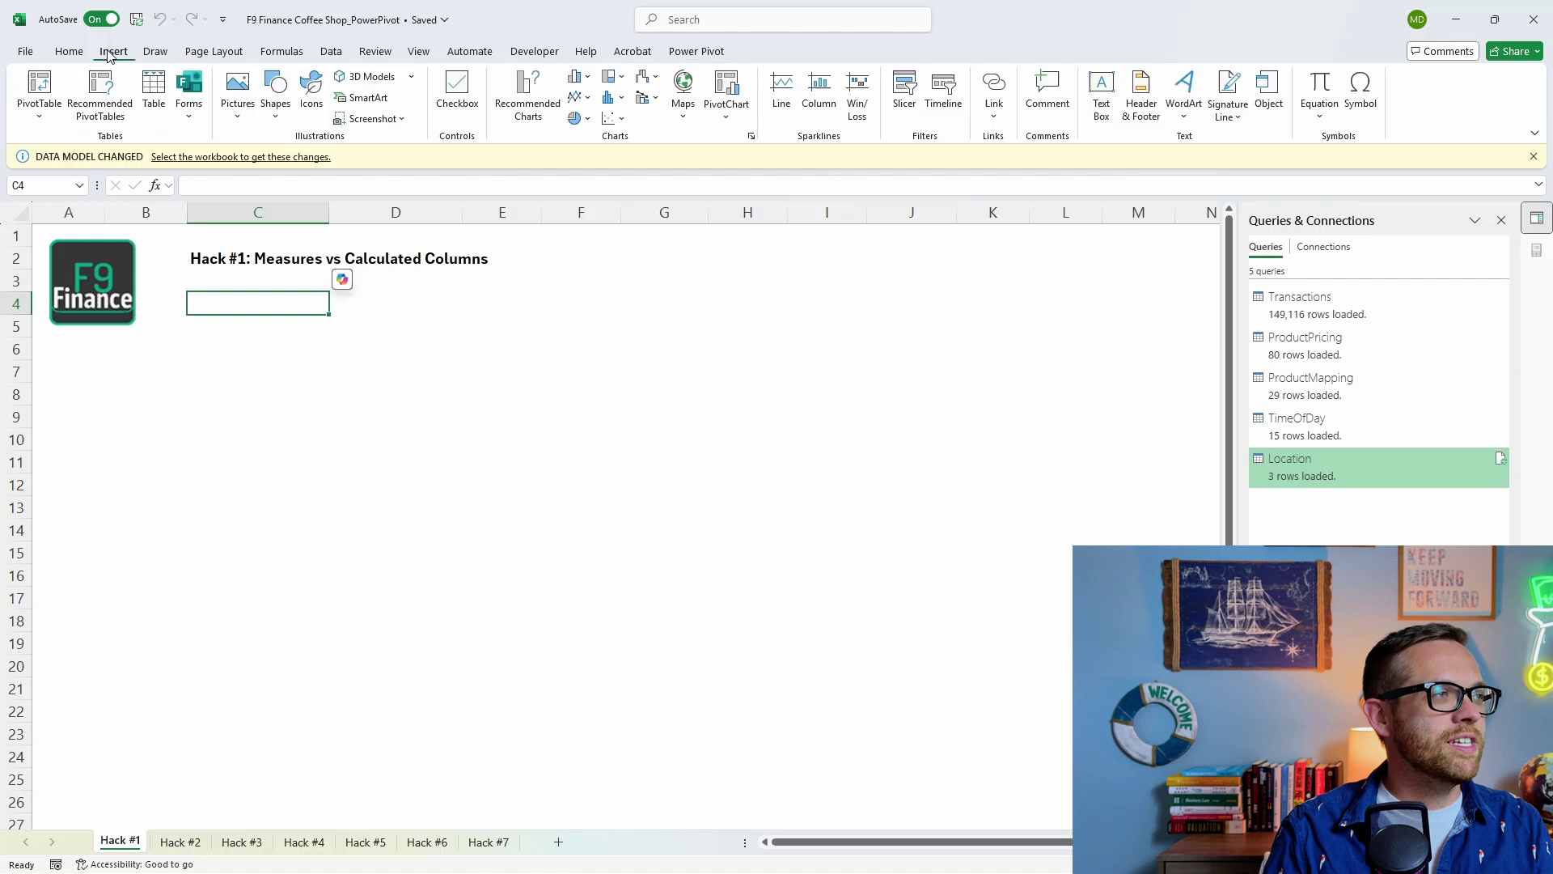
left_click(39, 107)
left_click(66, 186)
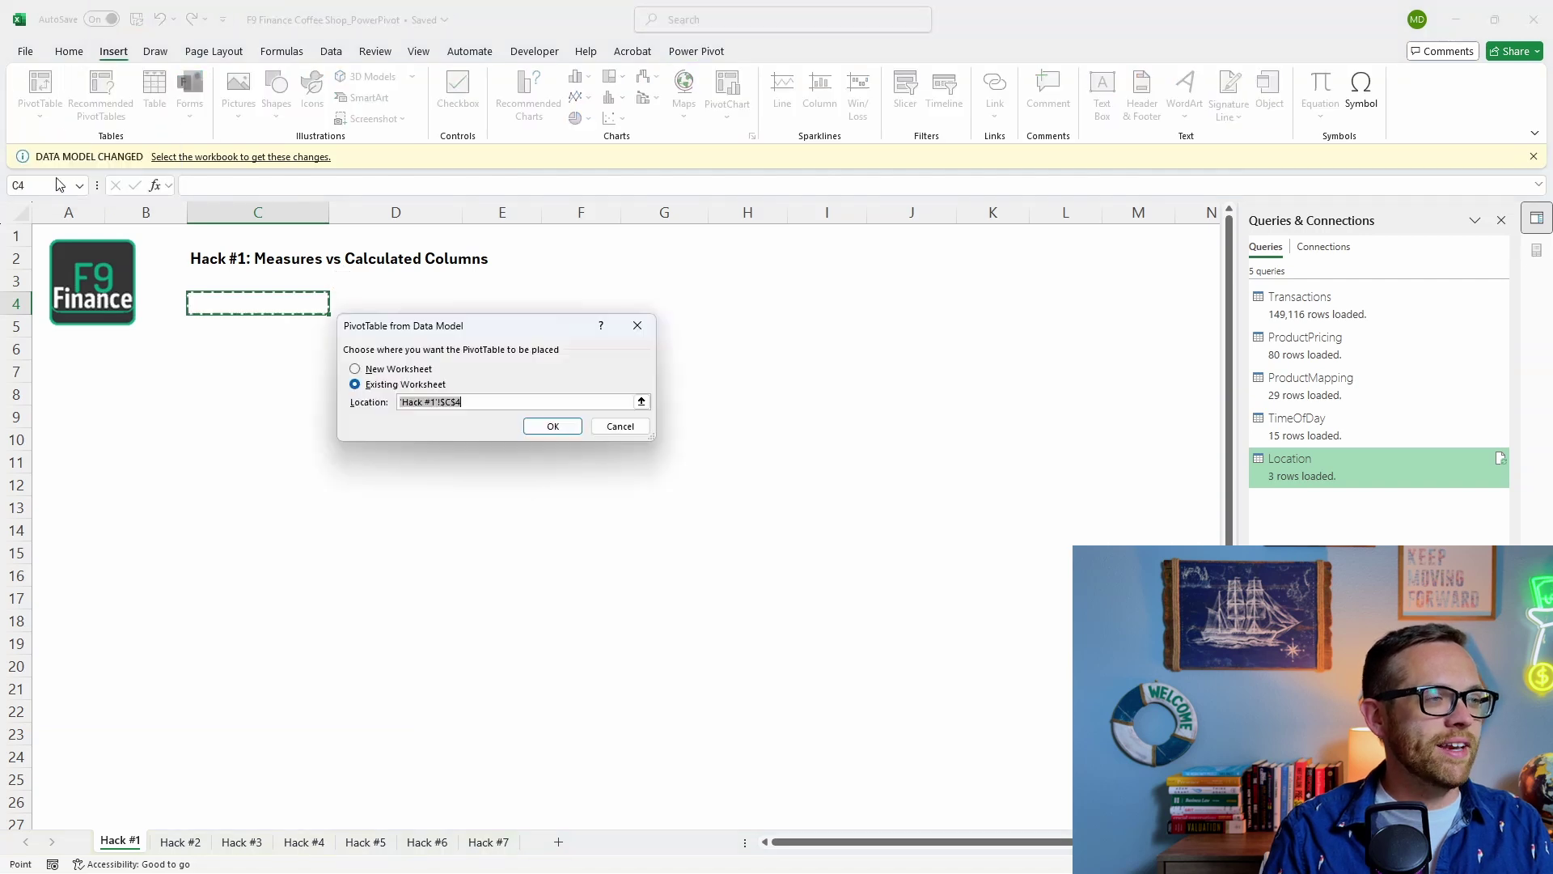
left_click(539, 426)
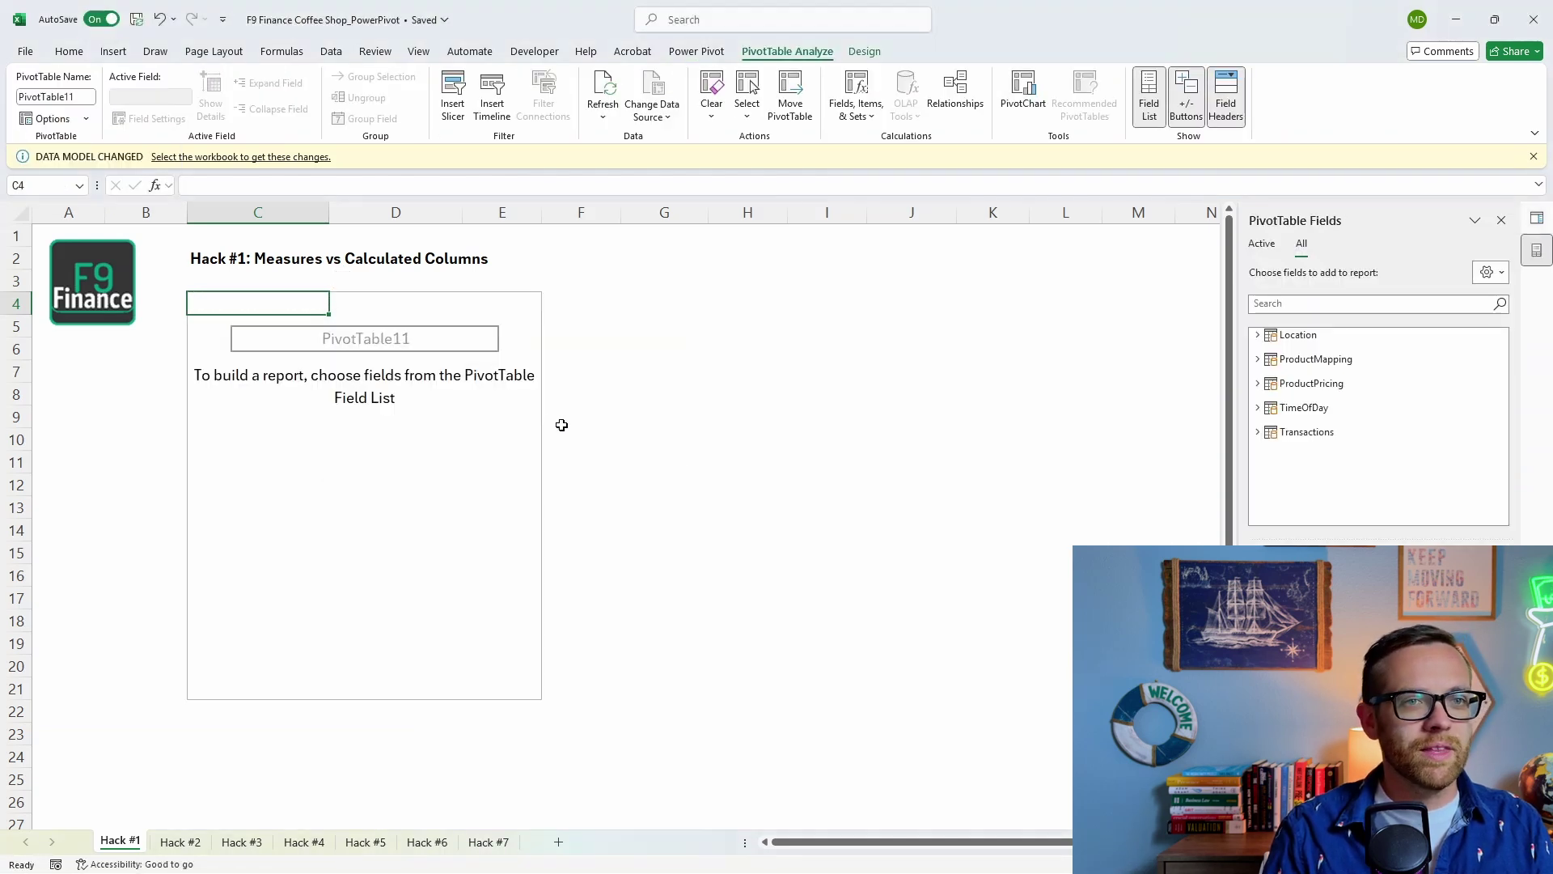
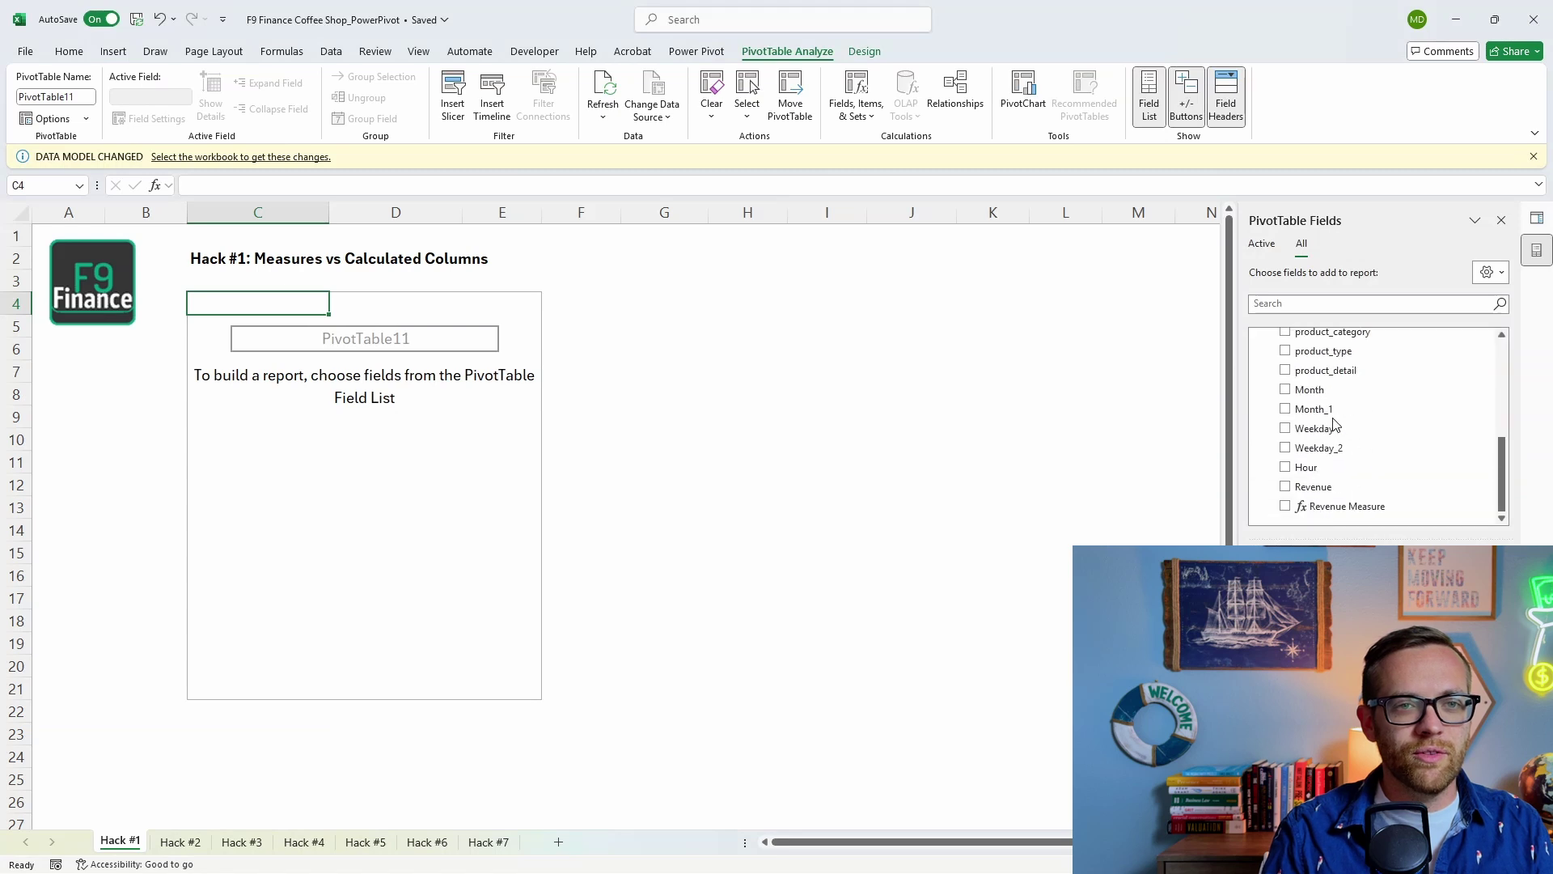
left_click(1286, 508)
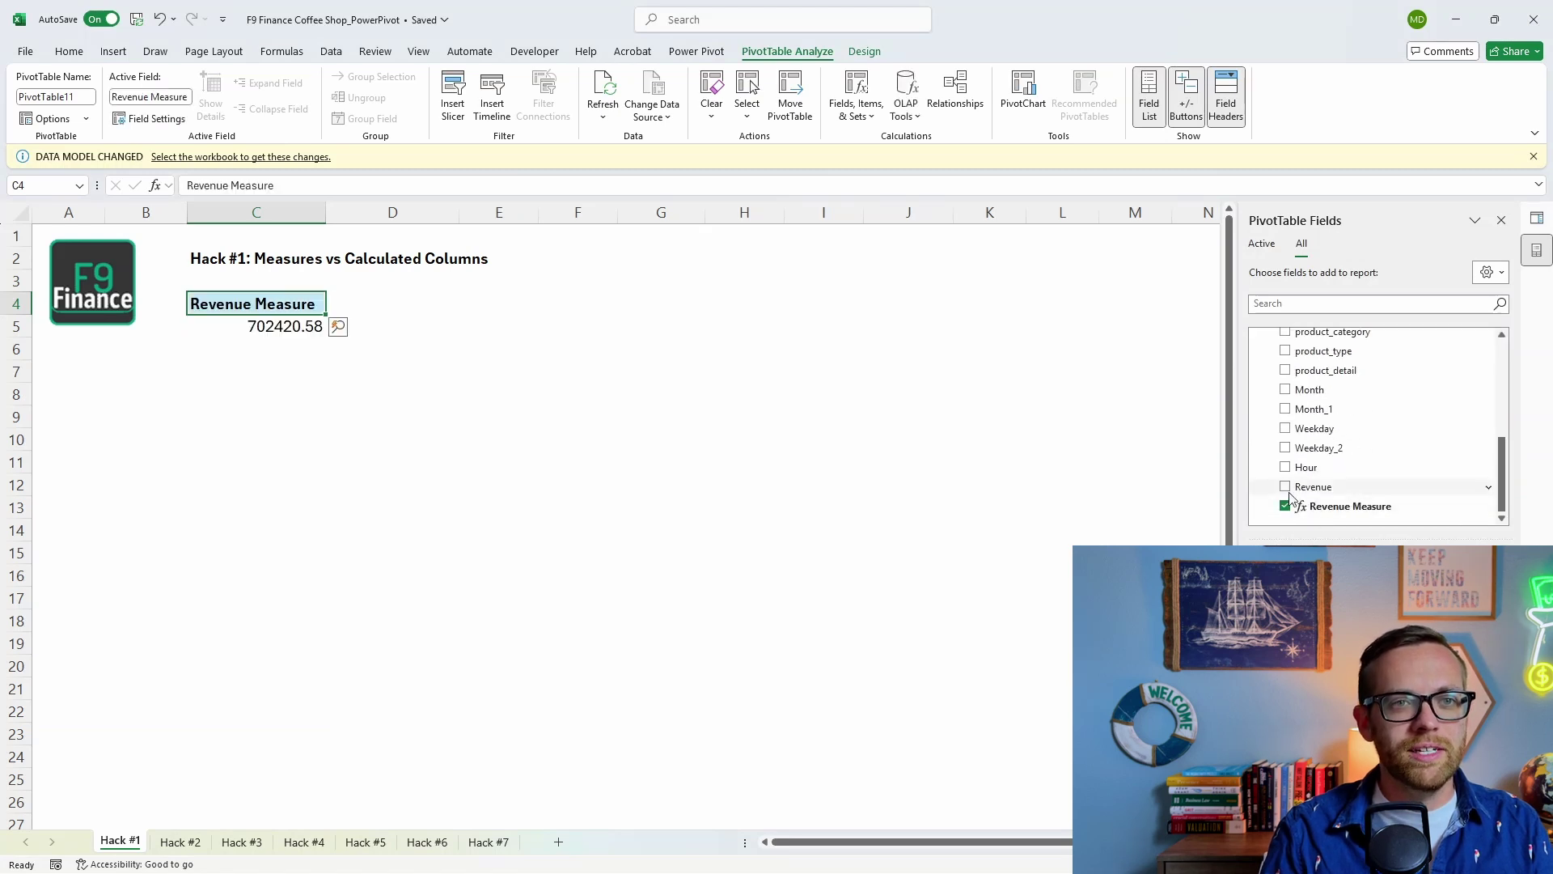
Break the PivotTable's revenue down by store_location in rows and Month_1 in columns, and select the monthly store values
scroll(1303, 429, "up", 6)
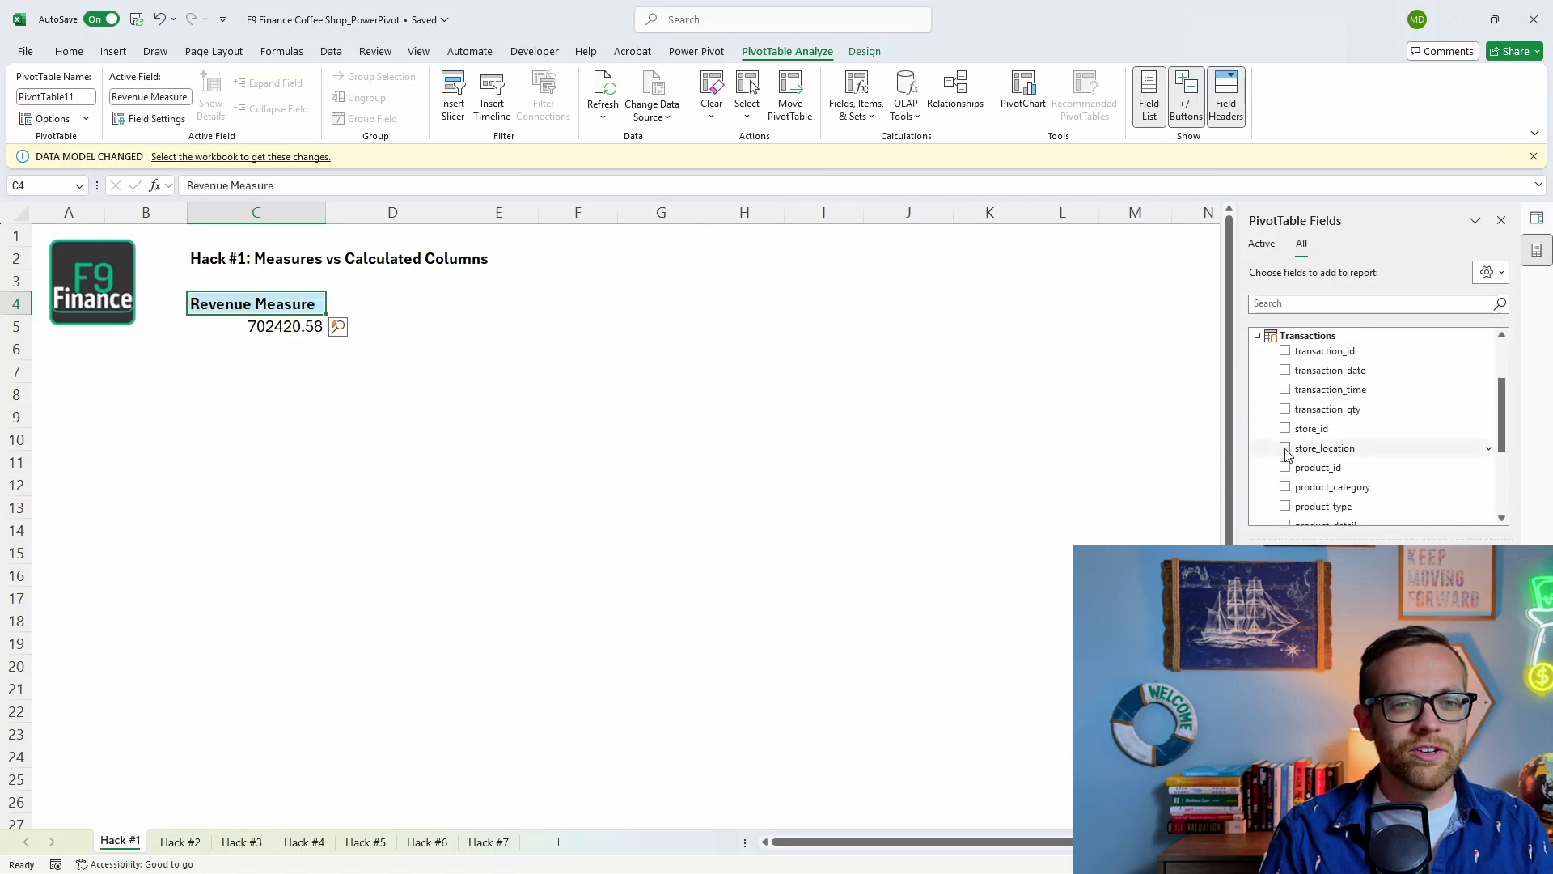
left_click(1295, 449)
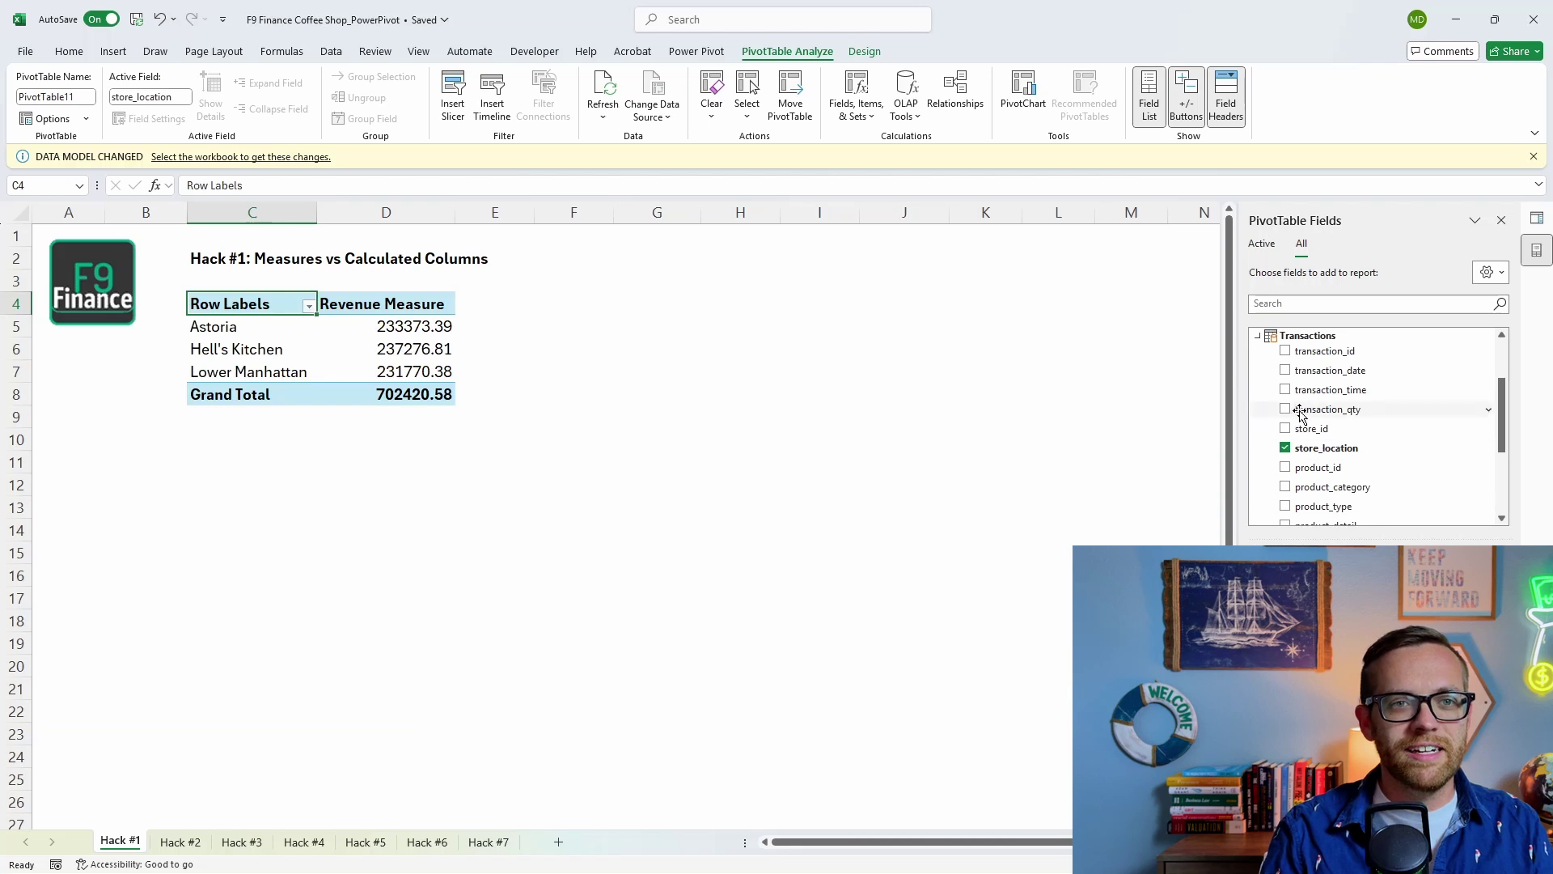
scroll(1299, 411, "down", 2)
left_click(1287, 448)
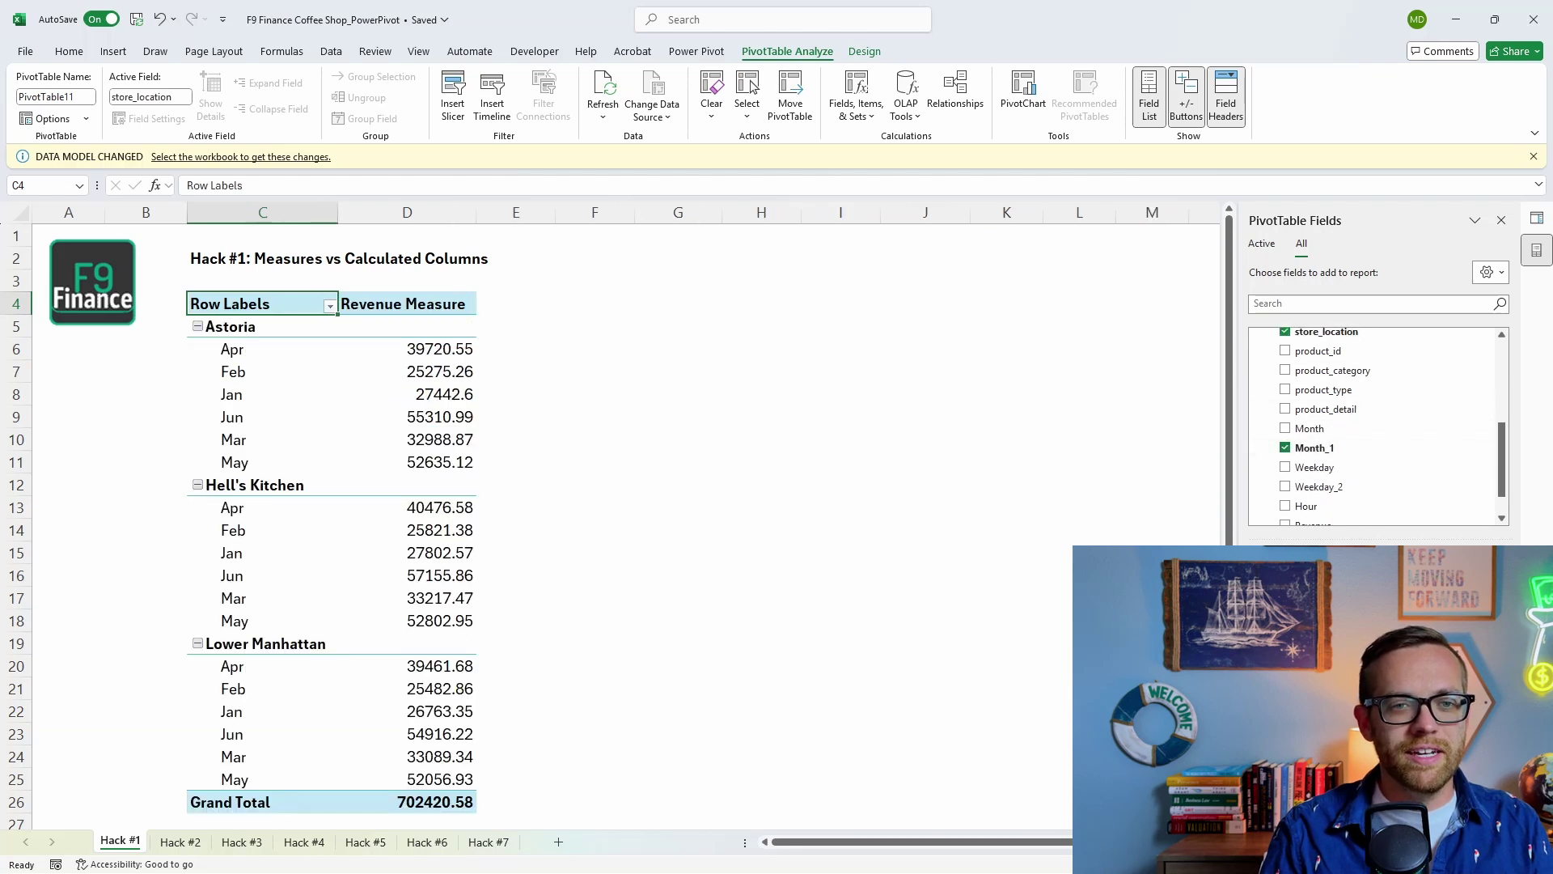
left_click_drag(1310, 768, 1448, 615)
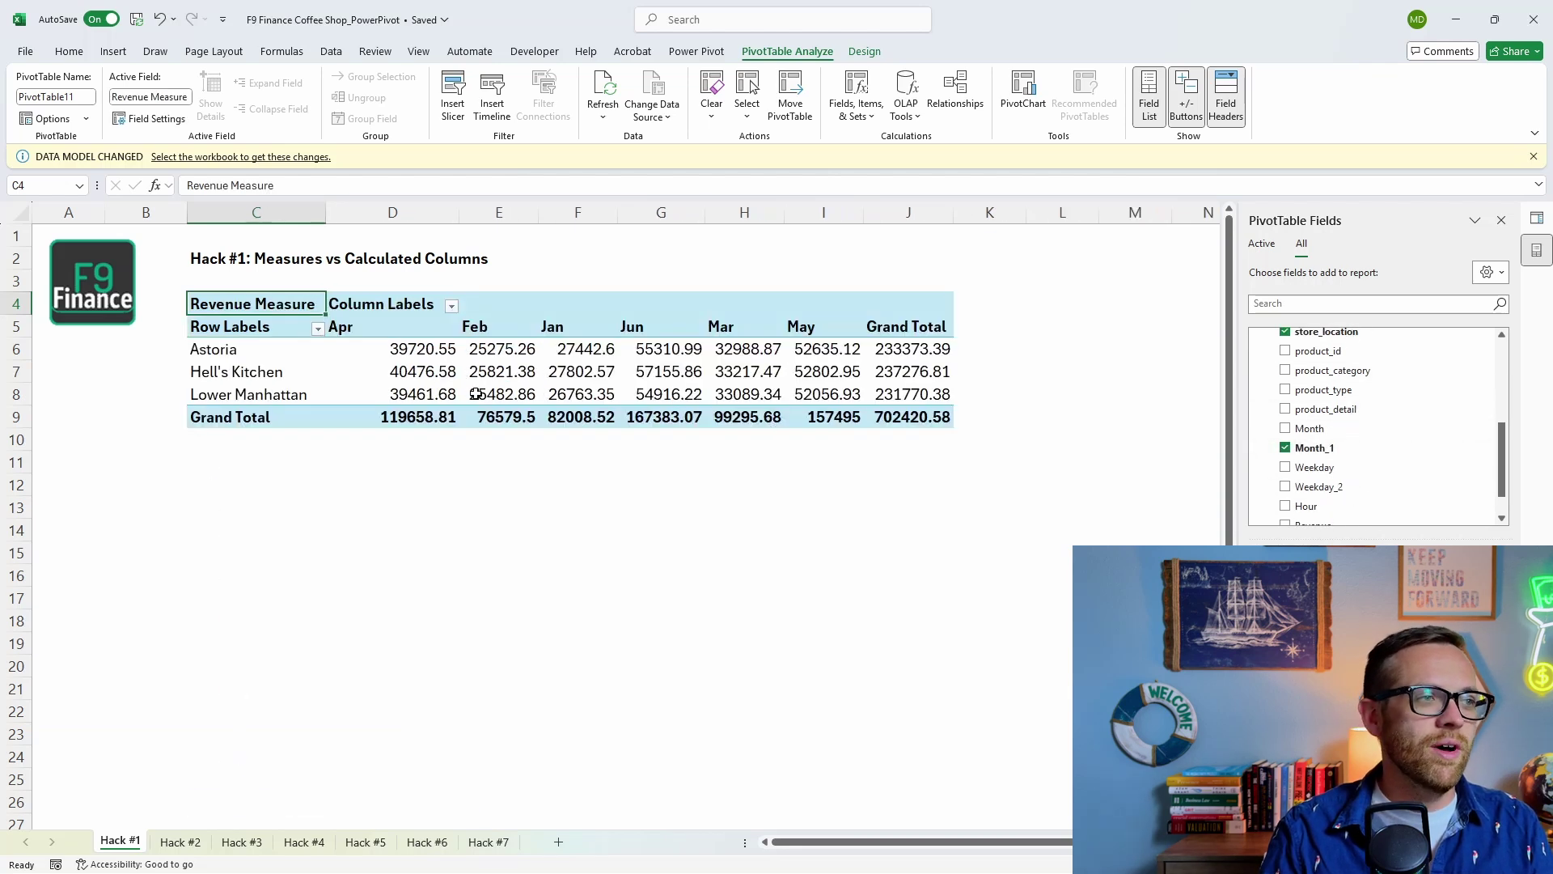
left_click_drag(412, 356, 817, 394)
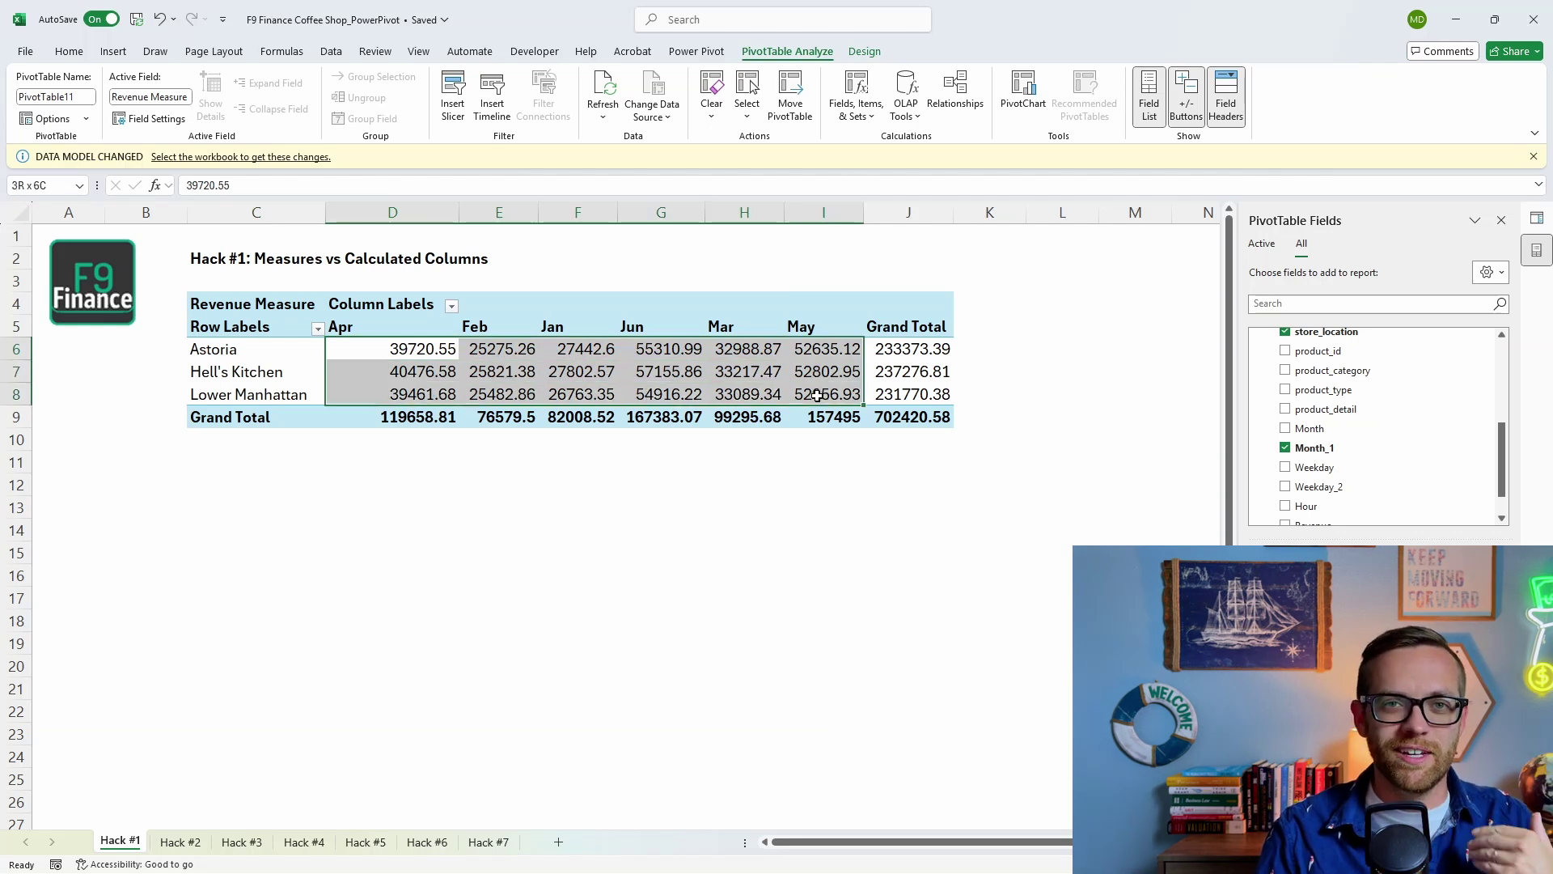
left_click_drag(817, 394, 817, 394)
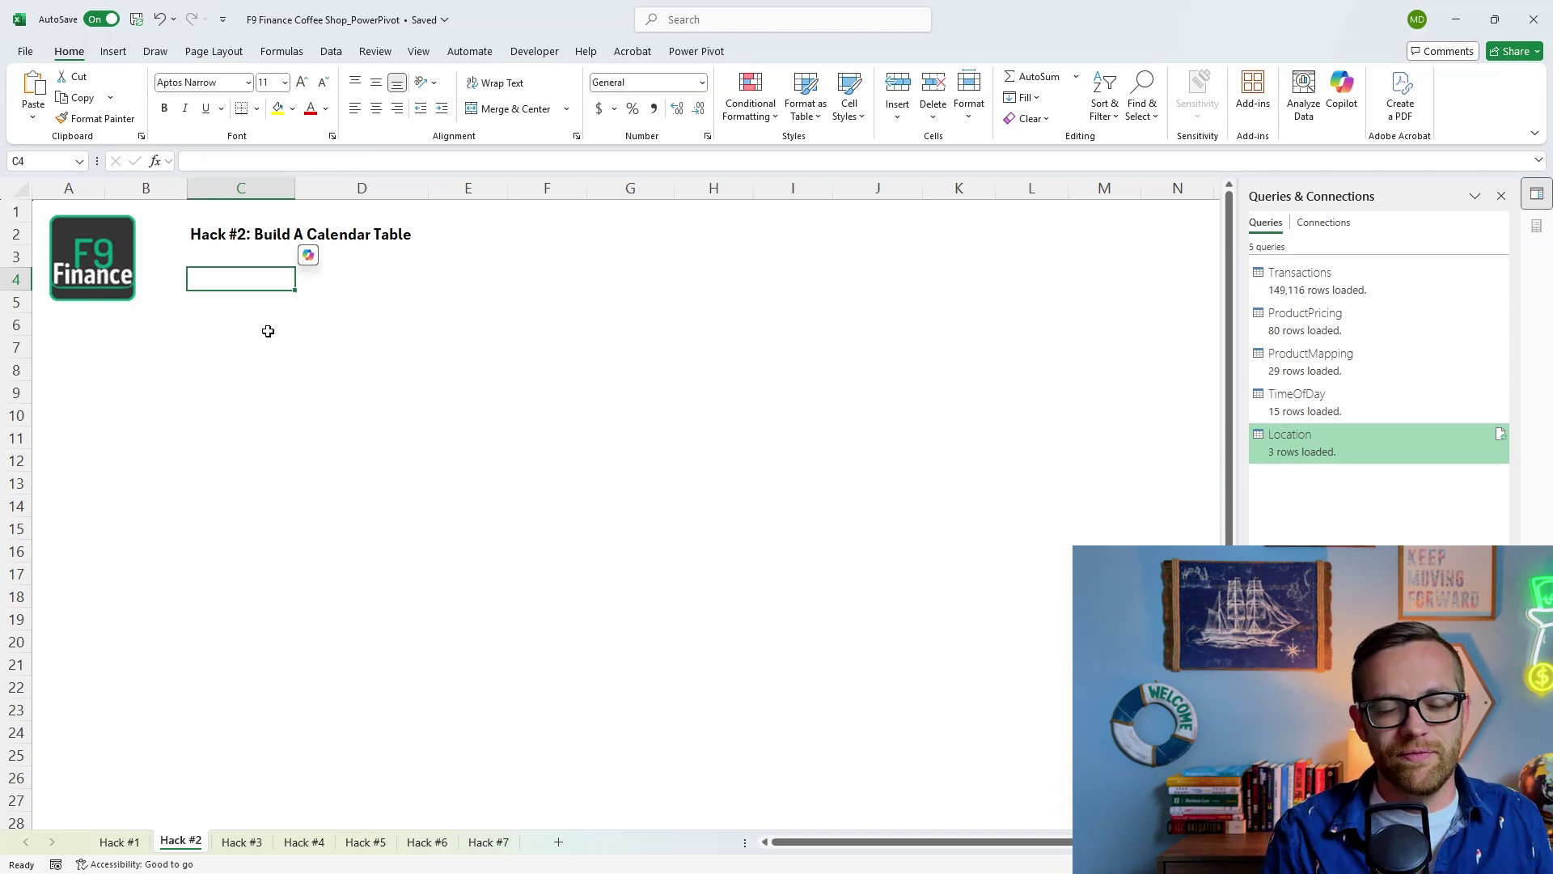
Open the data model from the Hack #2 sheet and generate a new date table
left_click(701, 51)
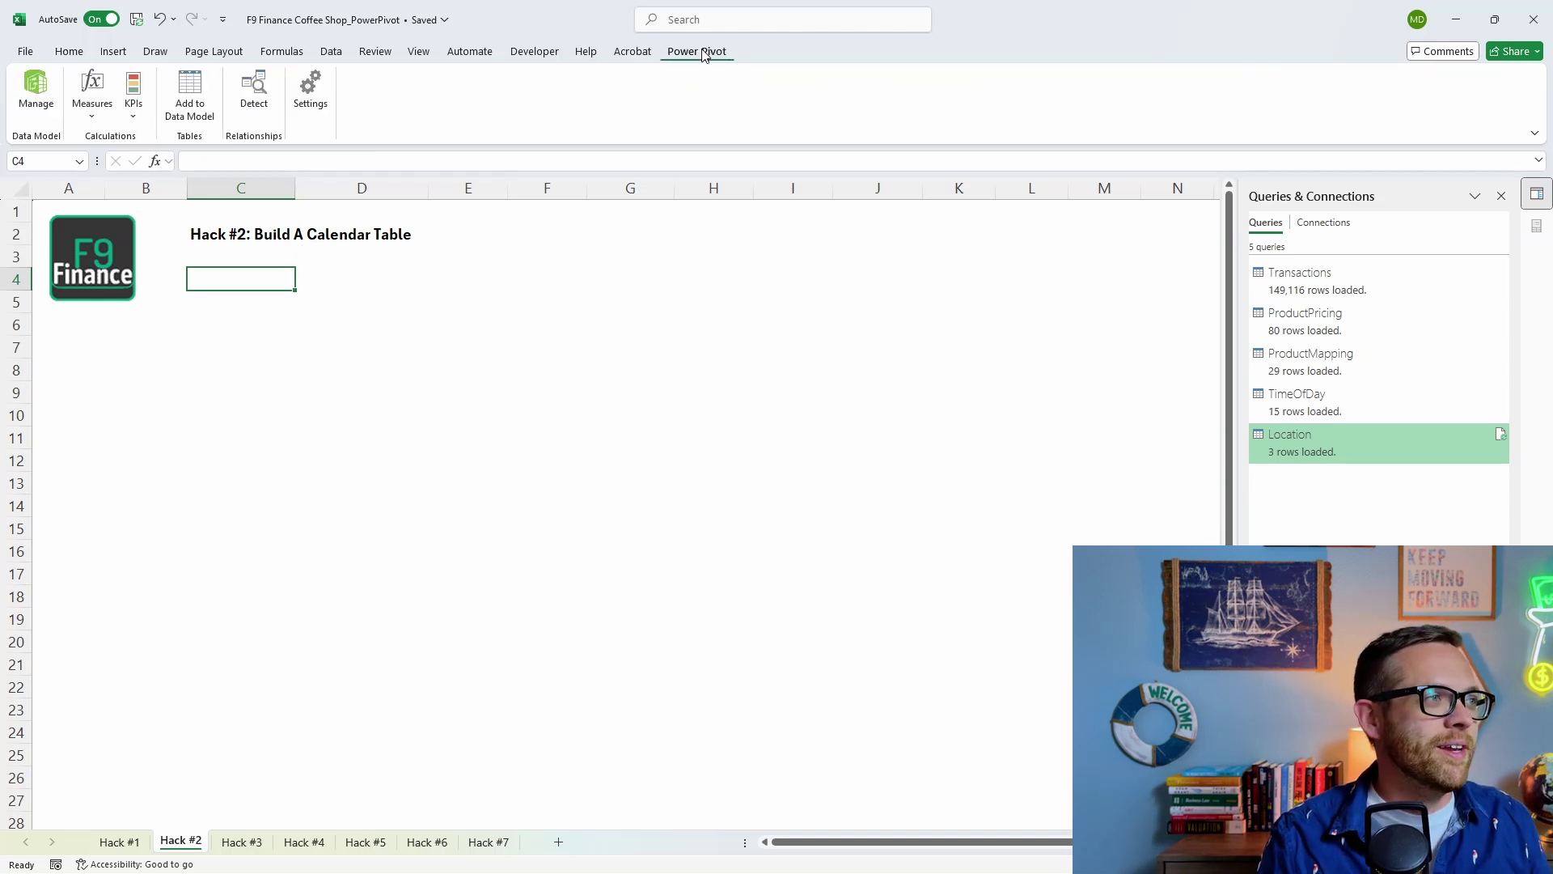
left_click(30, 98)
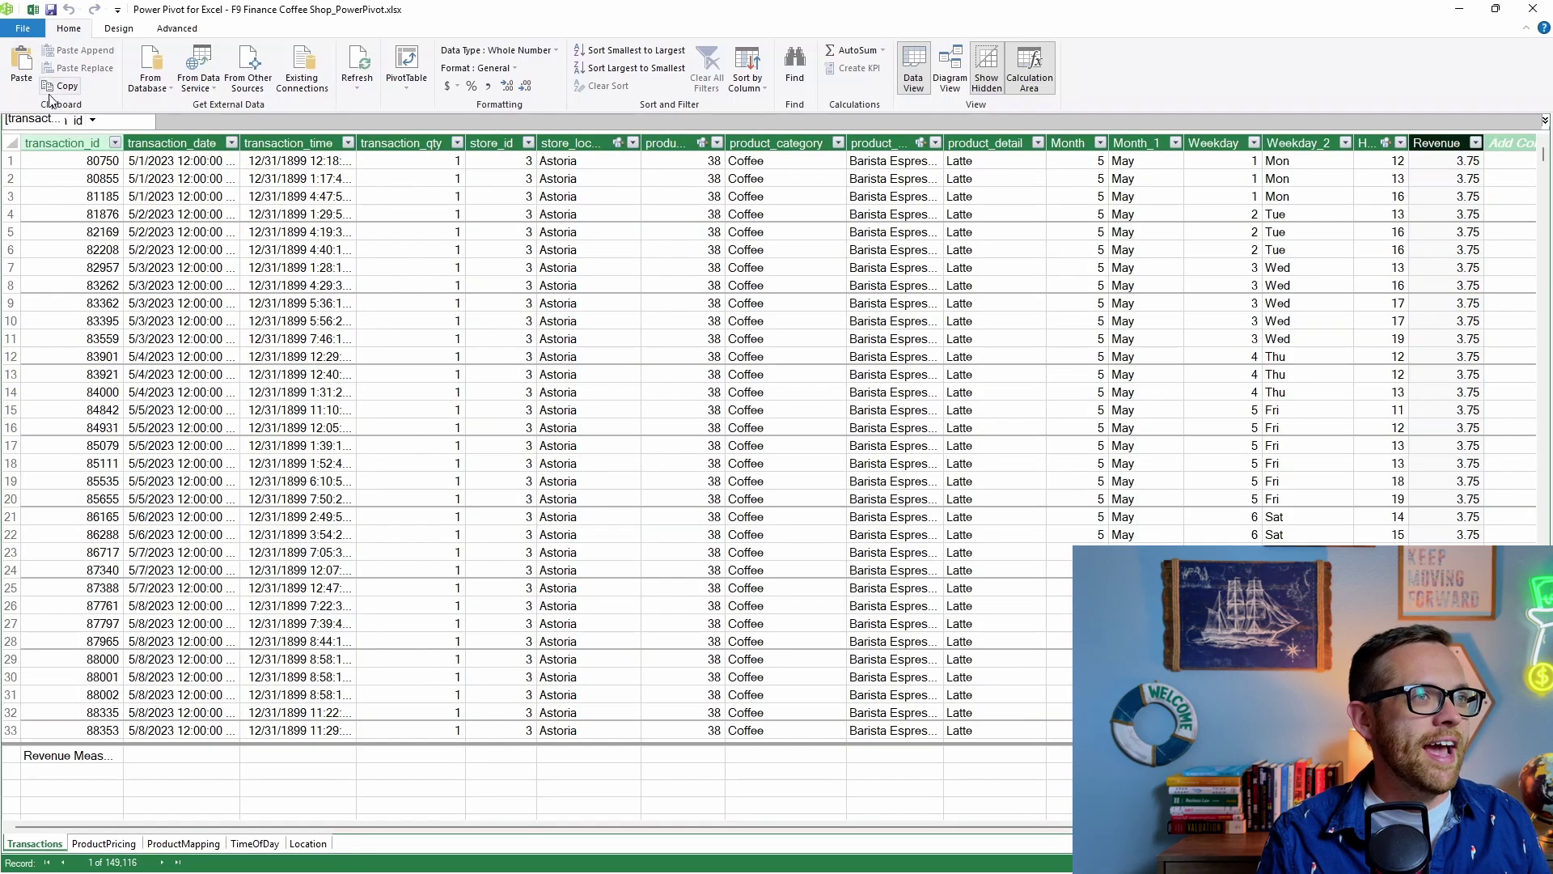
left_click(132, 29)
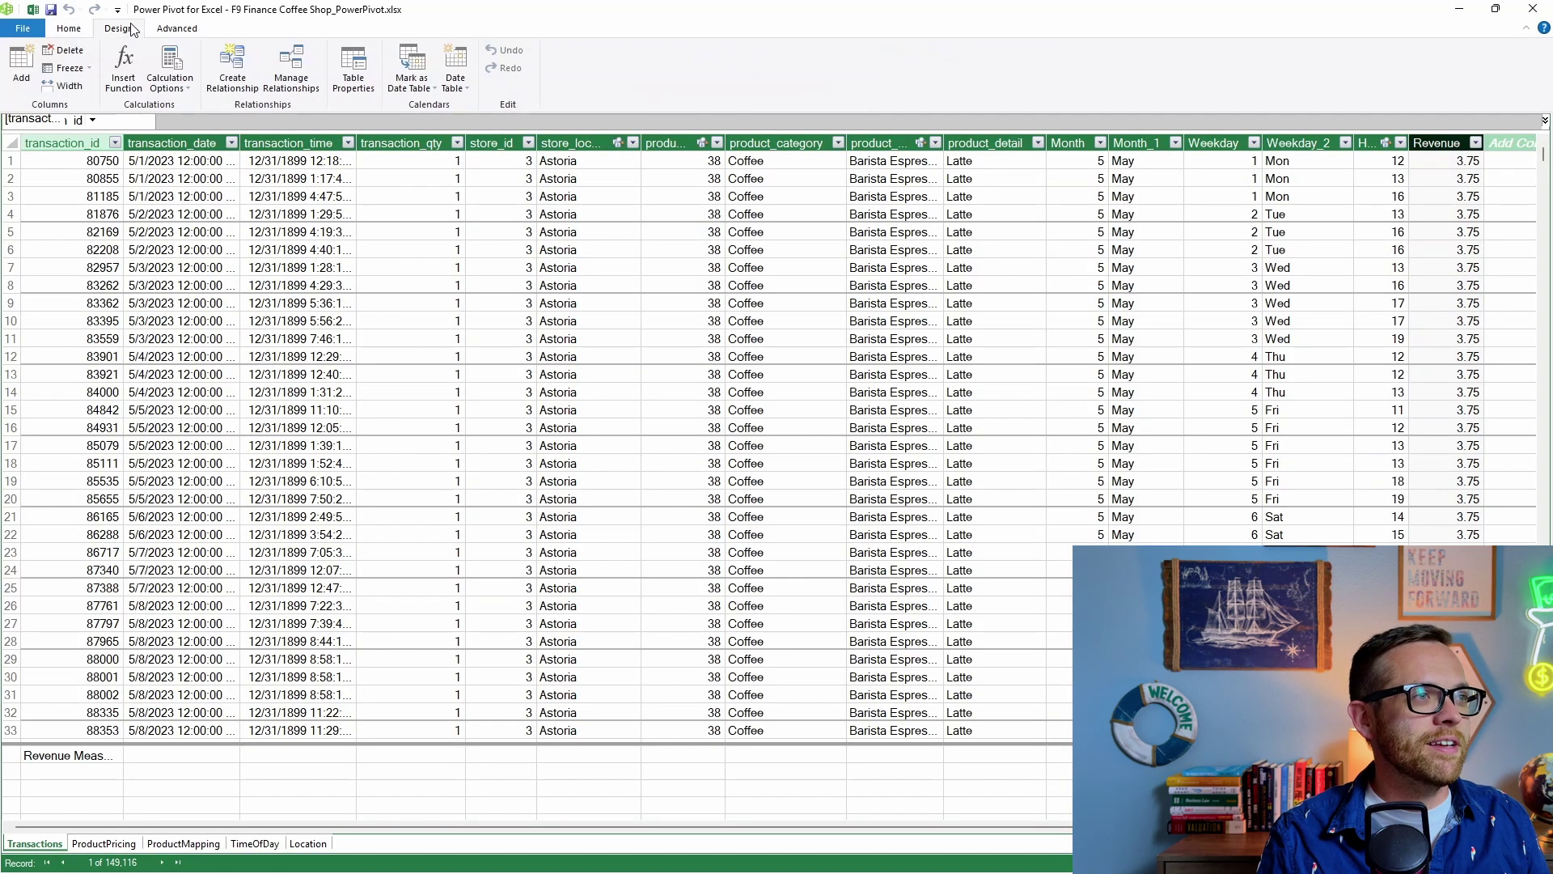
left_click(455, 87)
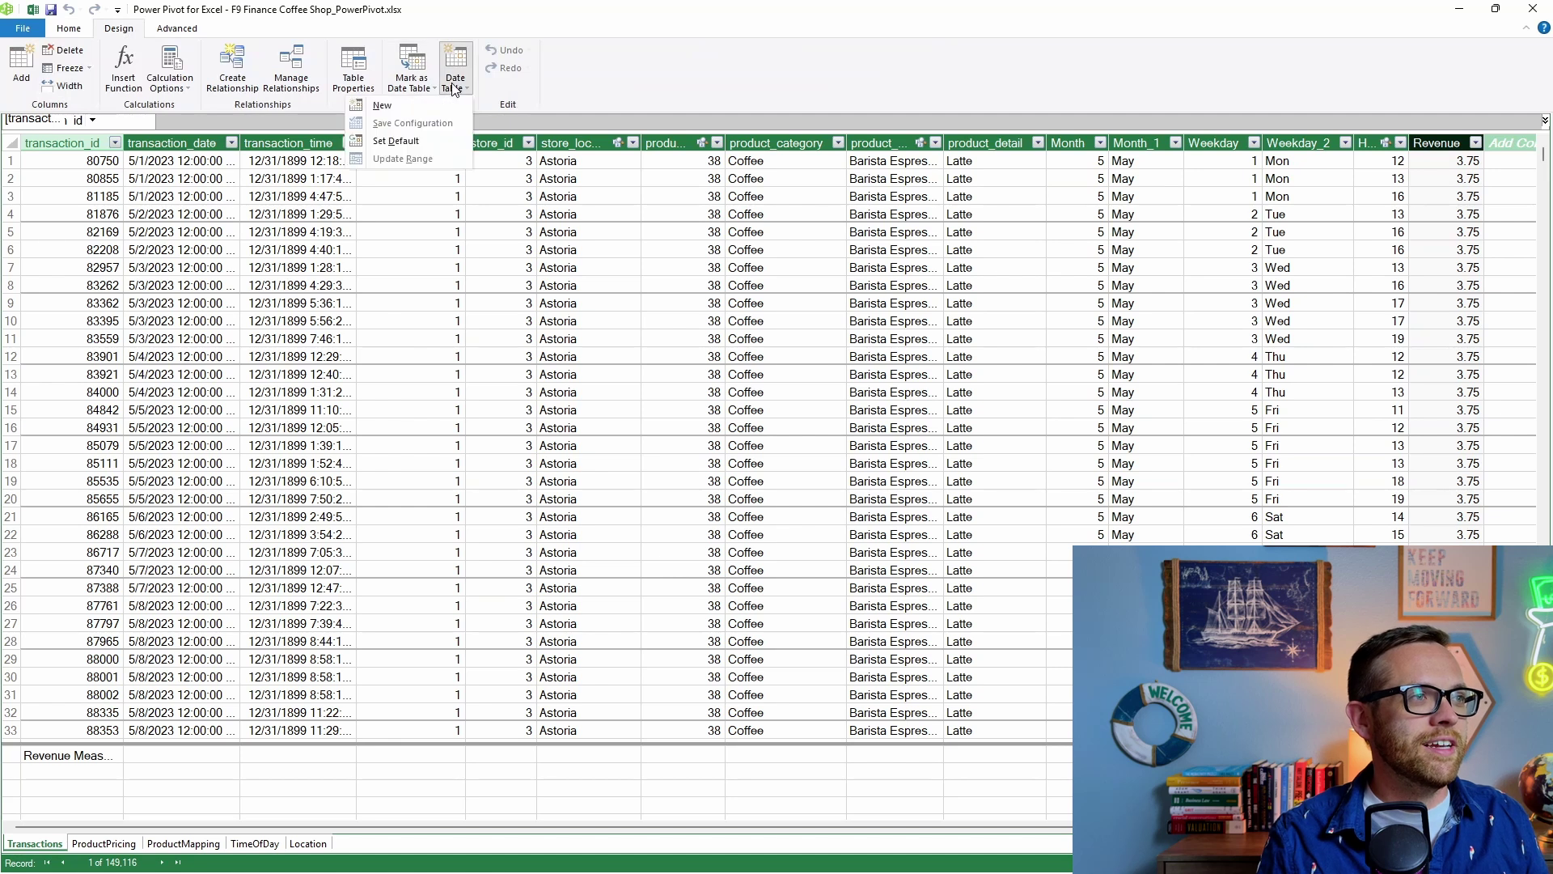
left_click(404, 109)
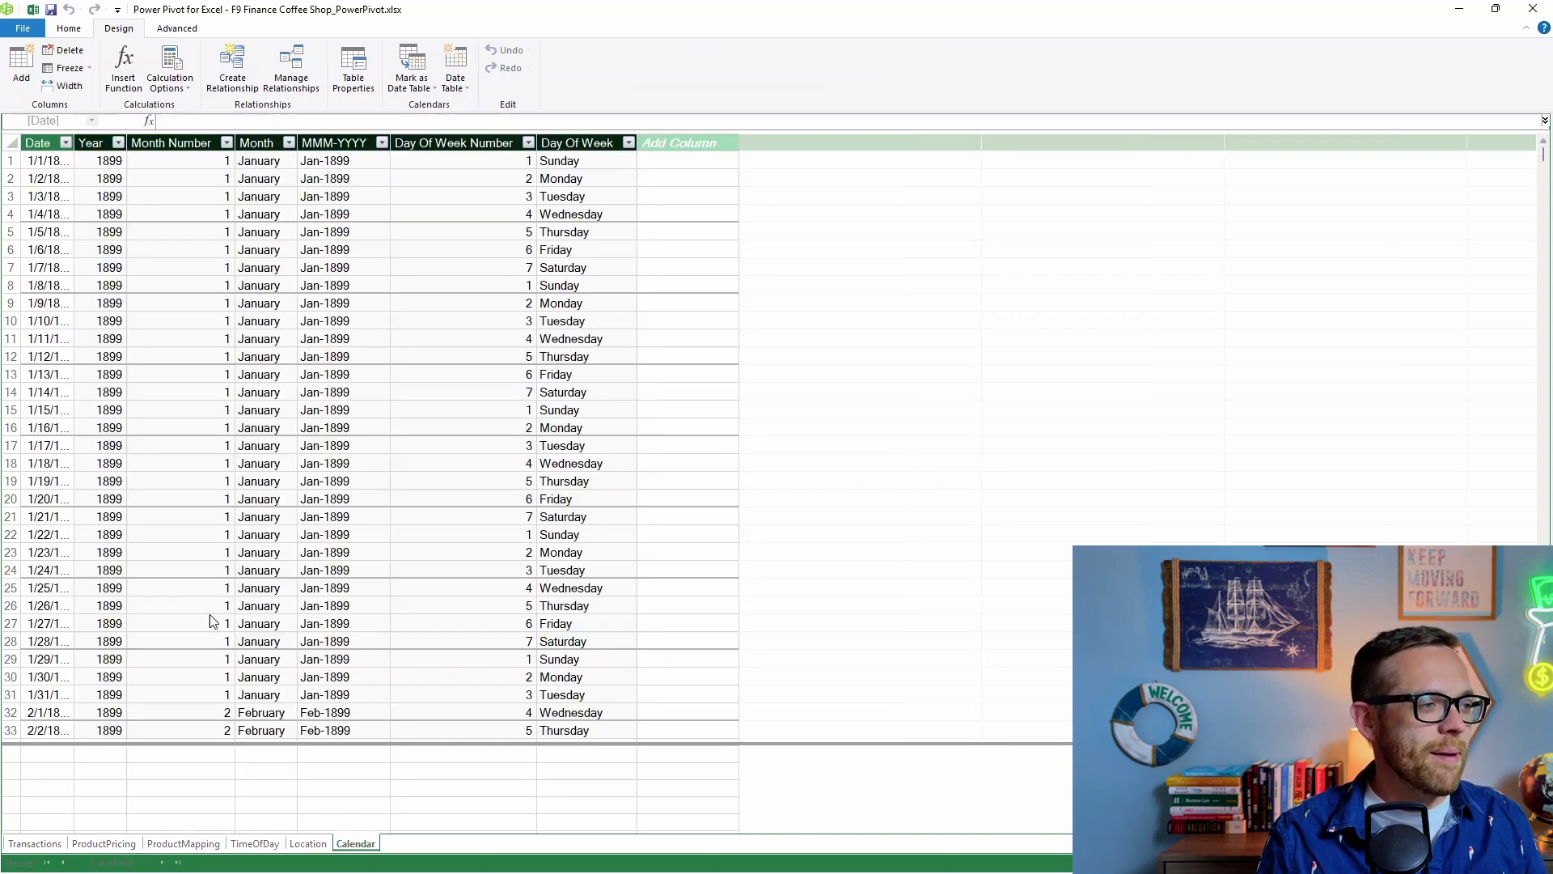
Change the Calendar table's Day Of Week formula to =FORMAT([Date],"DDD") and return to the Excel workbook
left_click(34, 844)
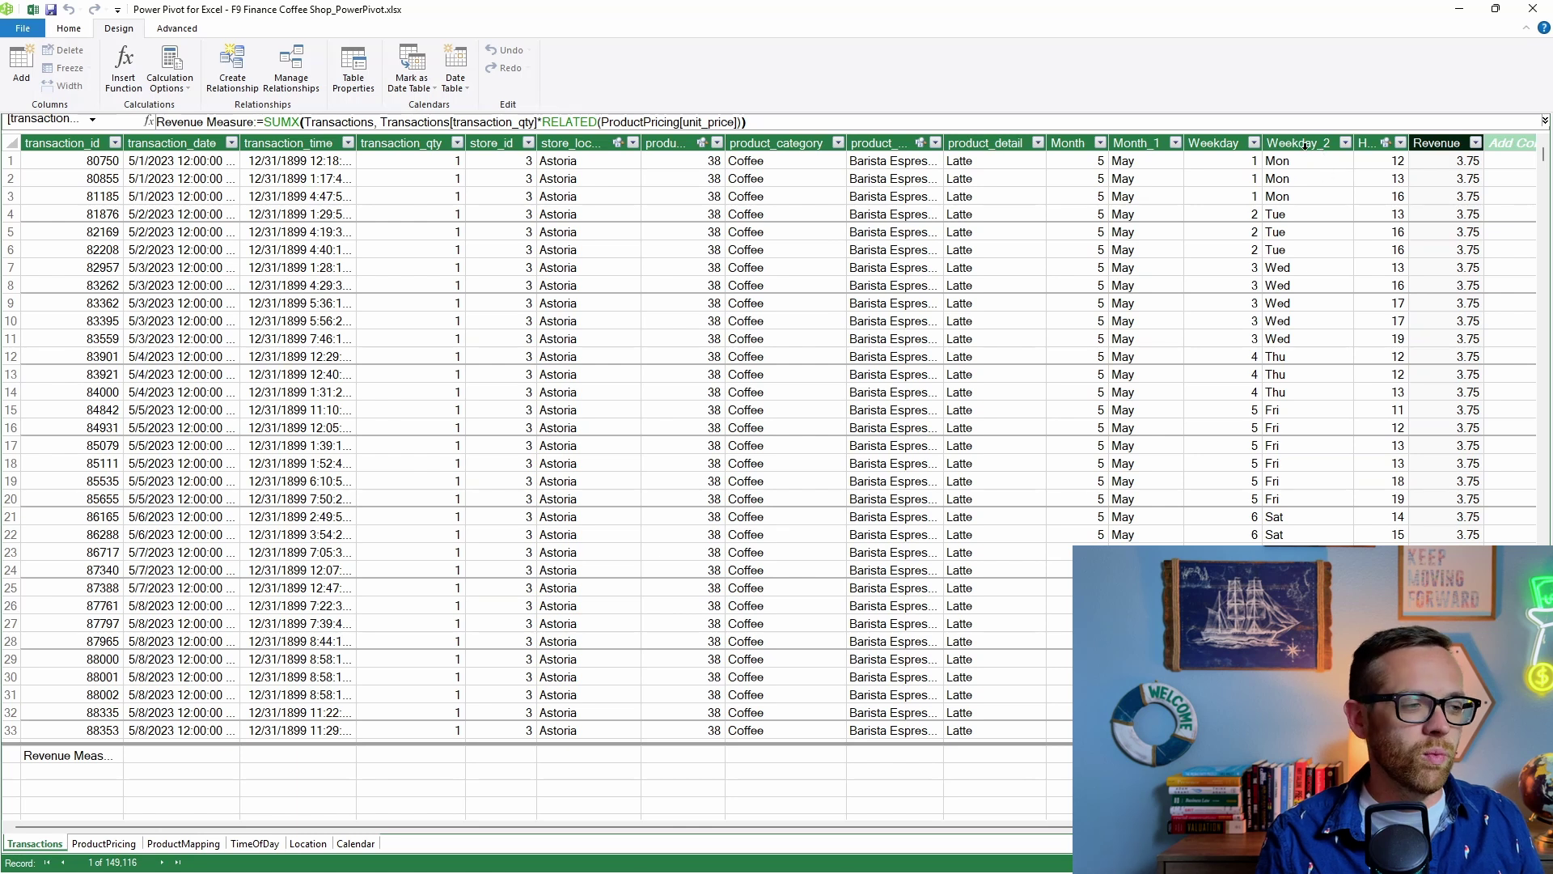
left_click(356, 843)
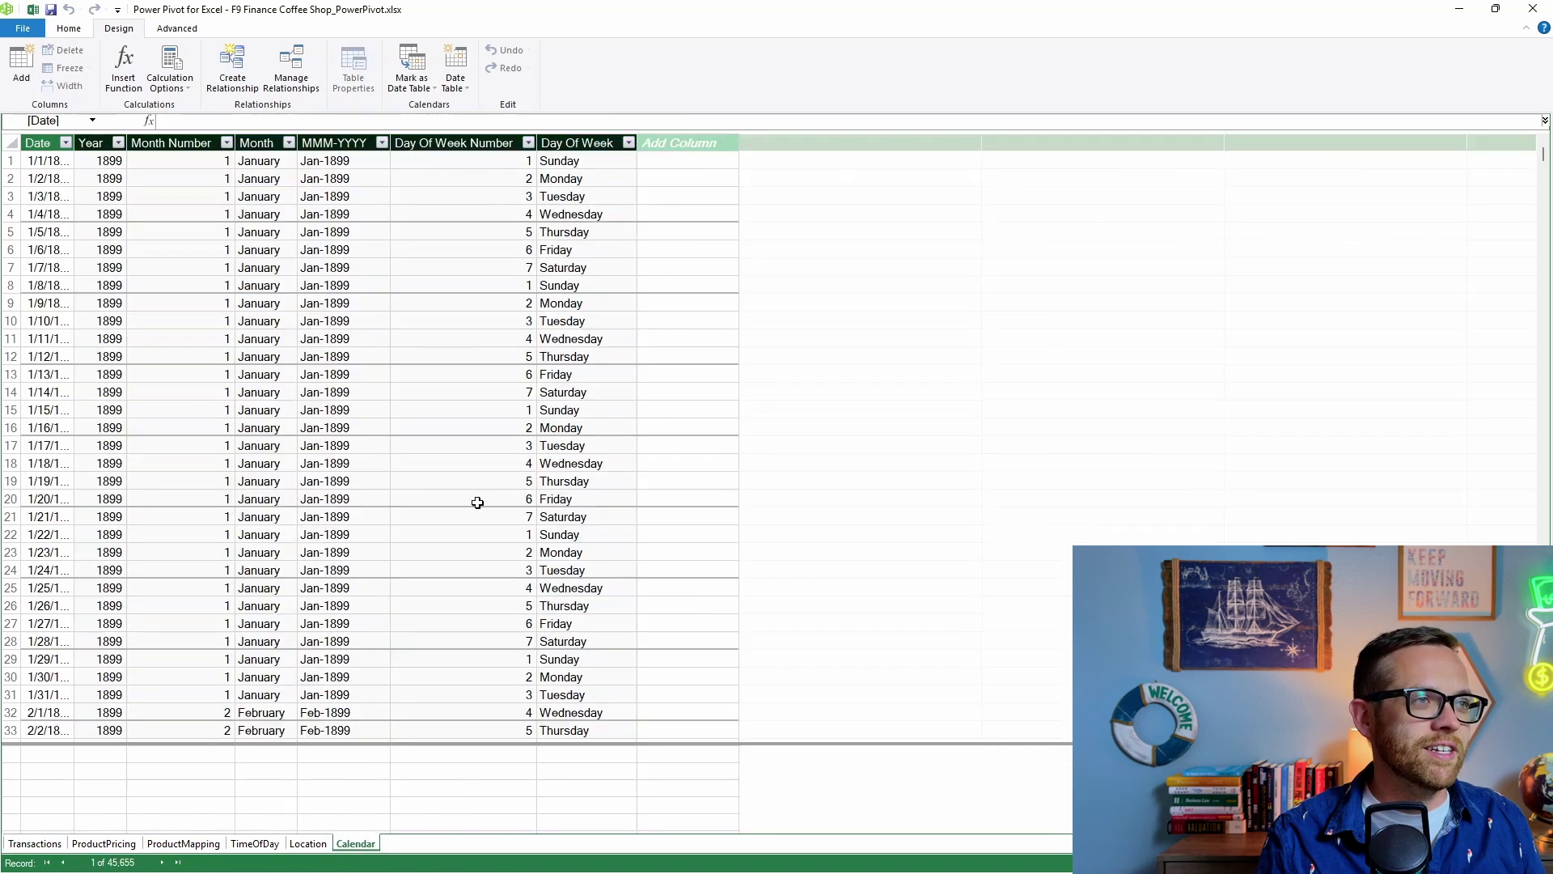
left_click(603, 165)
left_click(295, 122)
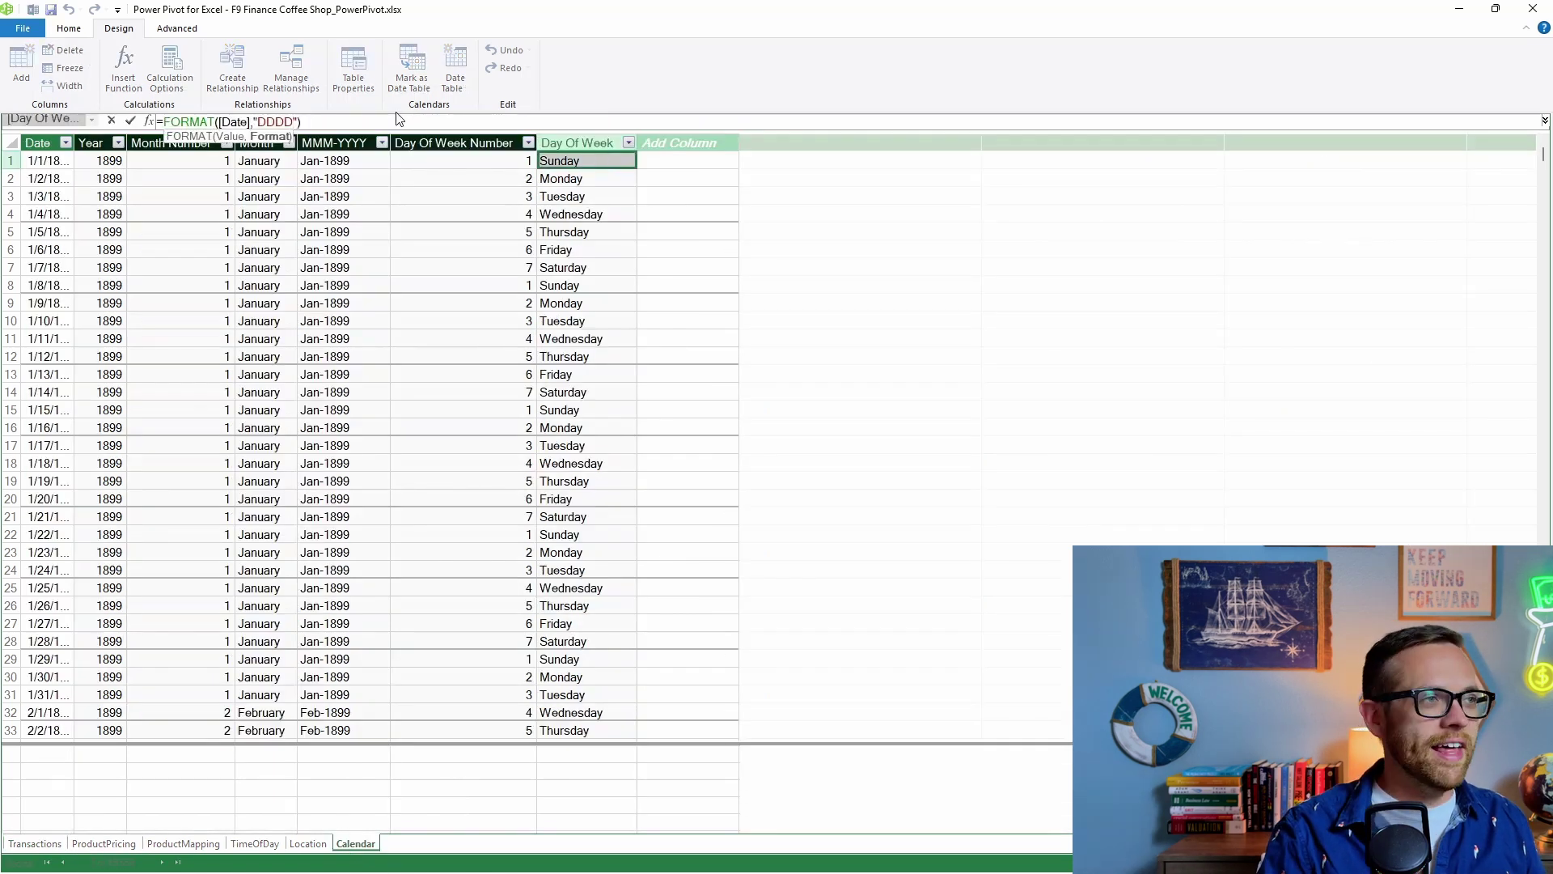
key("BackSpace")
key("Return")
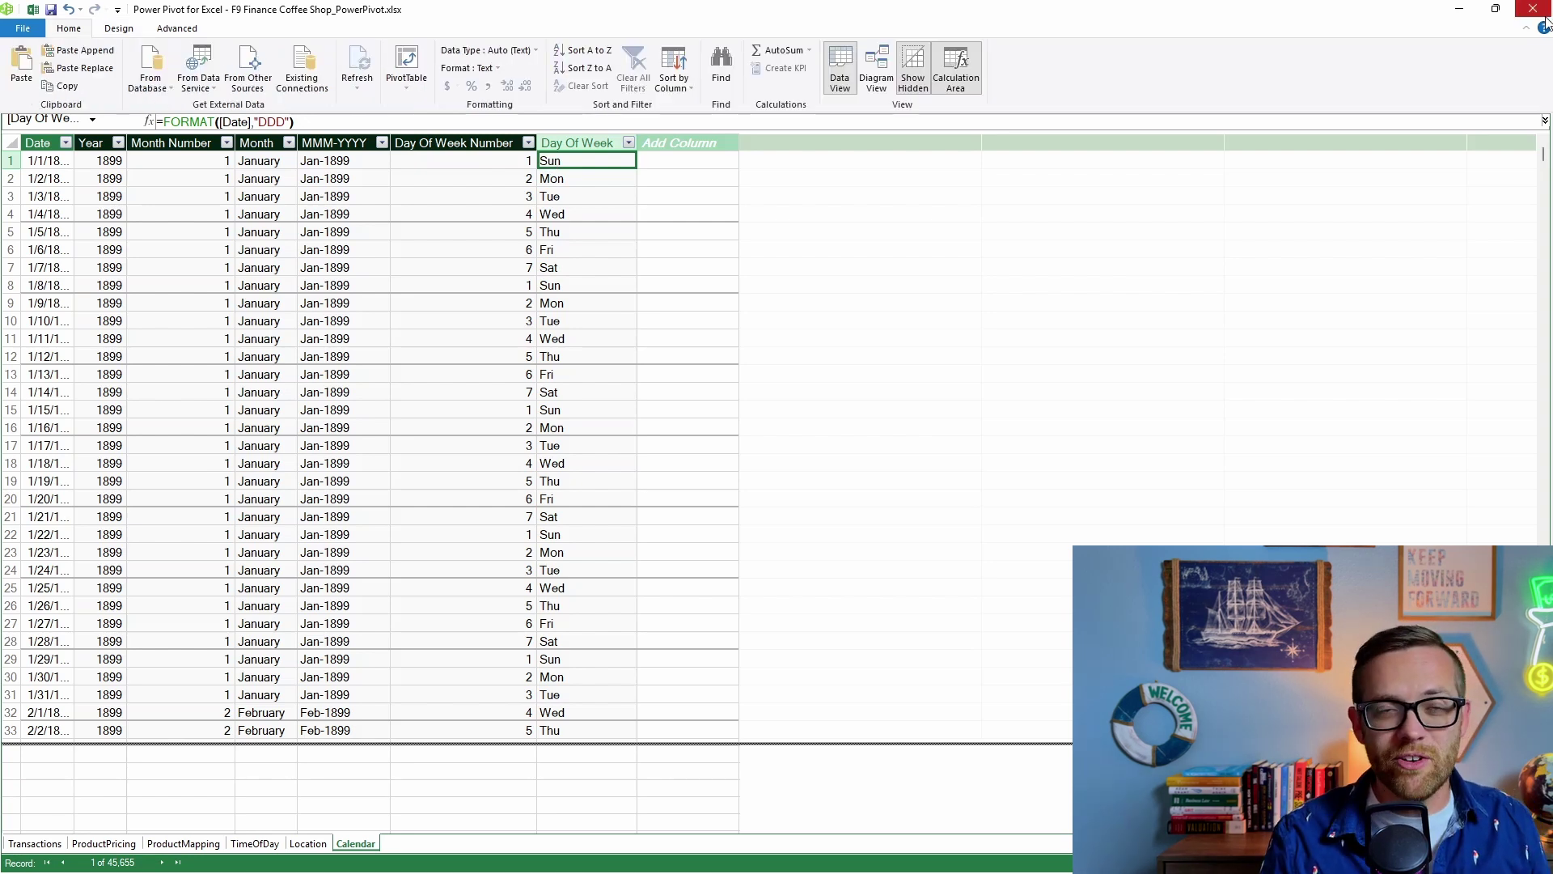
left_click(1542, 14)
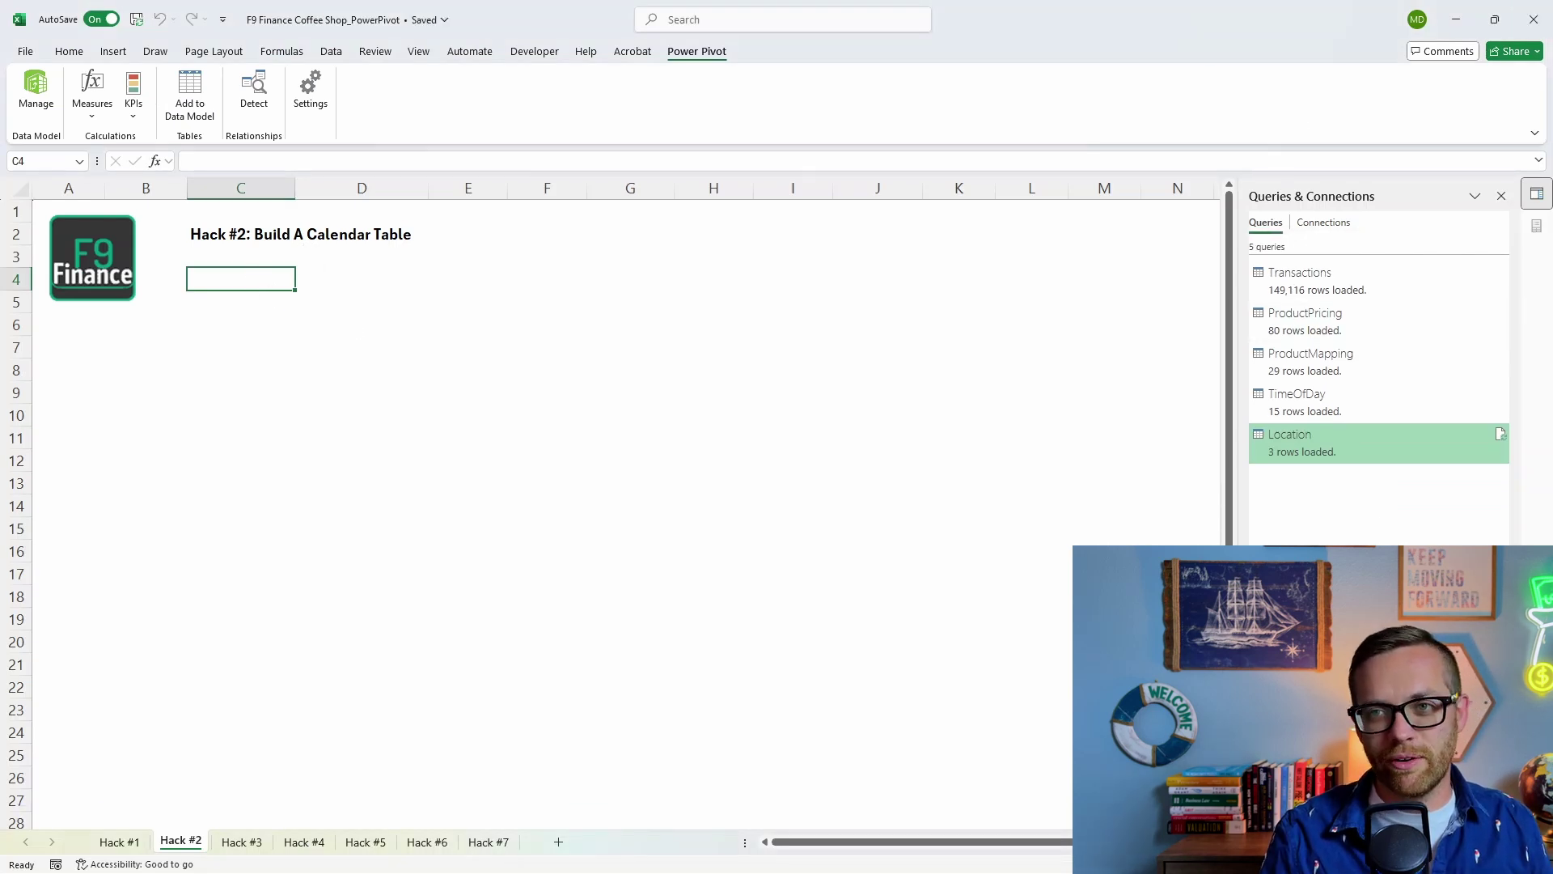
Create a new measure in the Transactions table and name it YTD Revenue
left_click(105, 118)
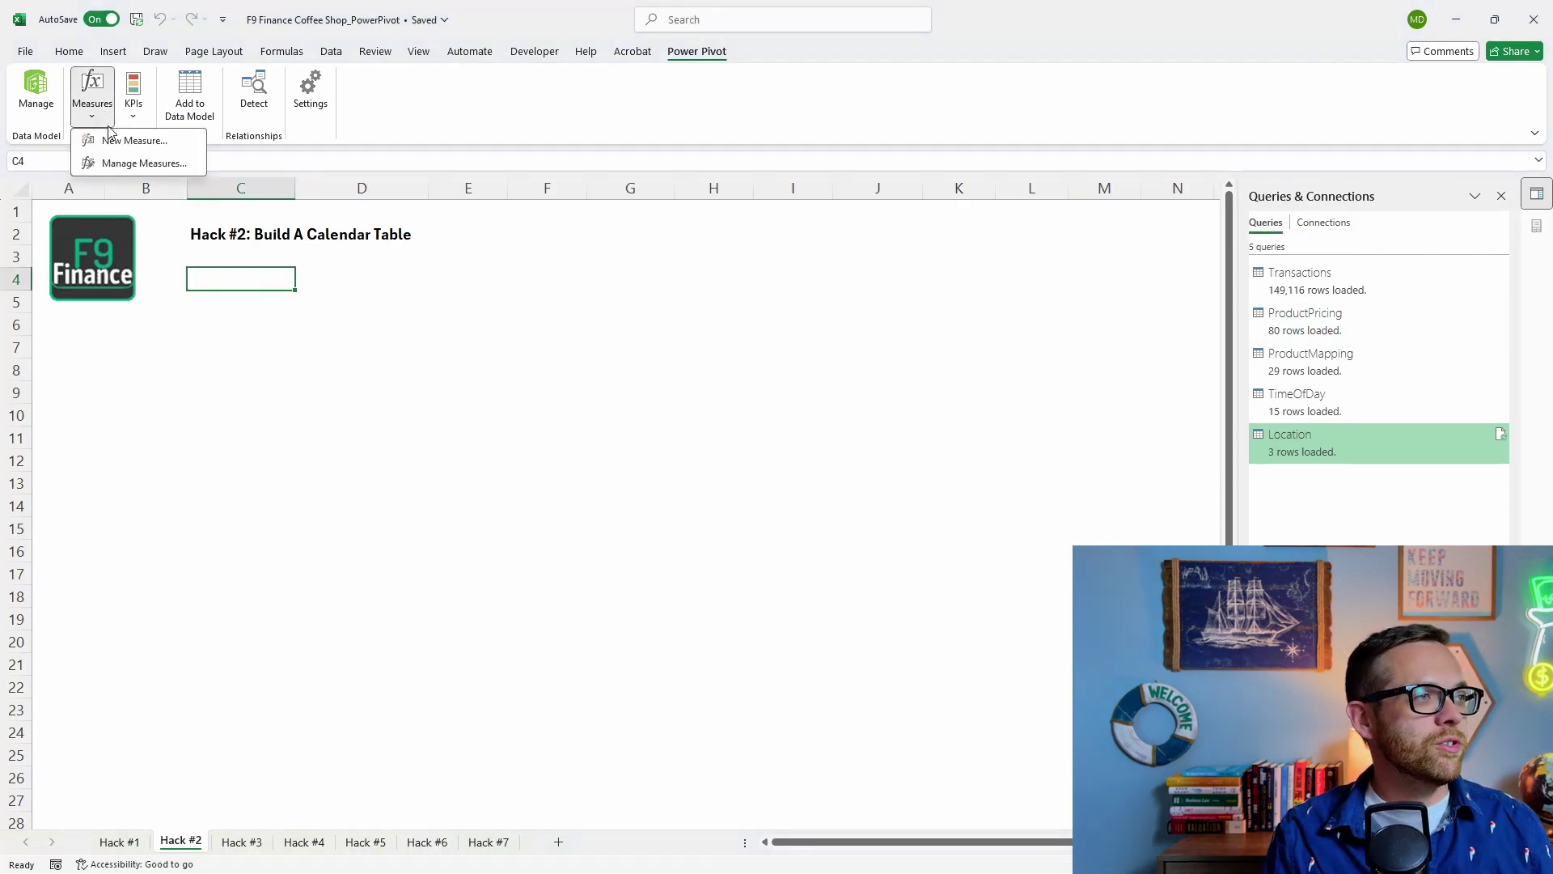
left_click(114, 146)
left_click(600, 296)
left_click_drag(721, 294, 541, 304)
type("YTD Reven")
Begin the YTD Revenue formula with =TOTALYTD([Revenue Measure], using the existing measure as the expression
left_click(551, 374)
type("TOTALYT")
key("BackSpace")
key("BackSpace")
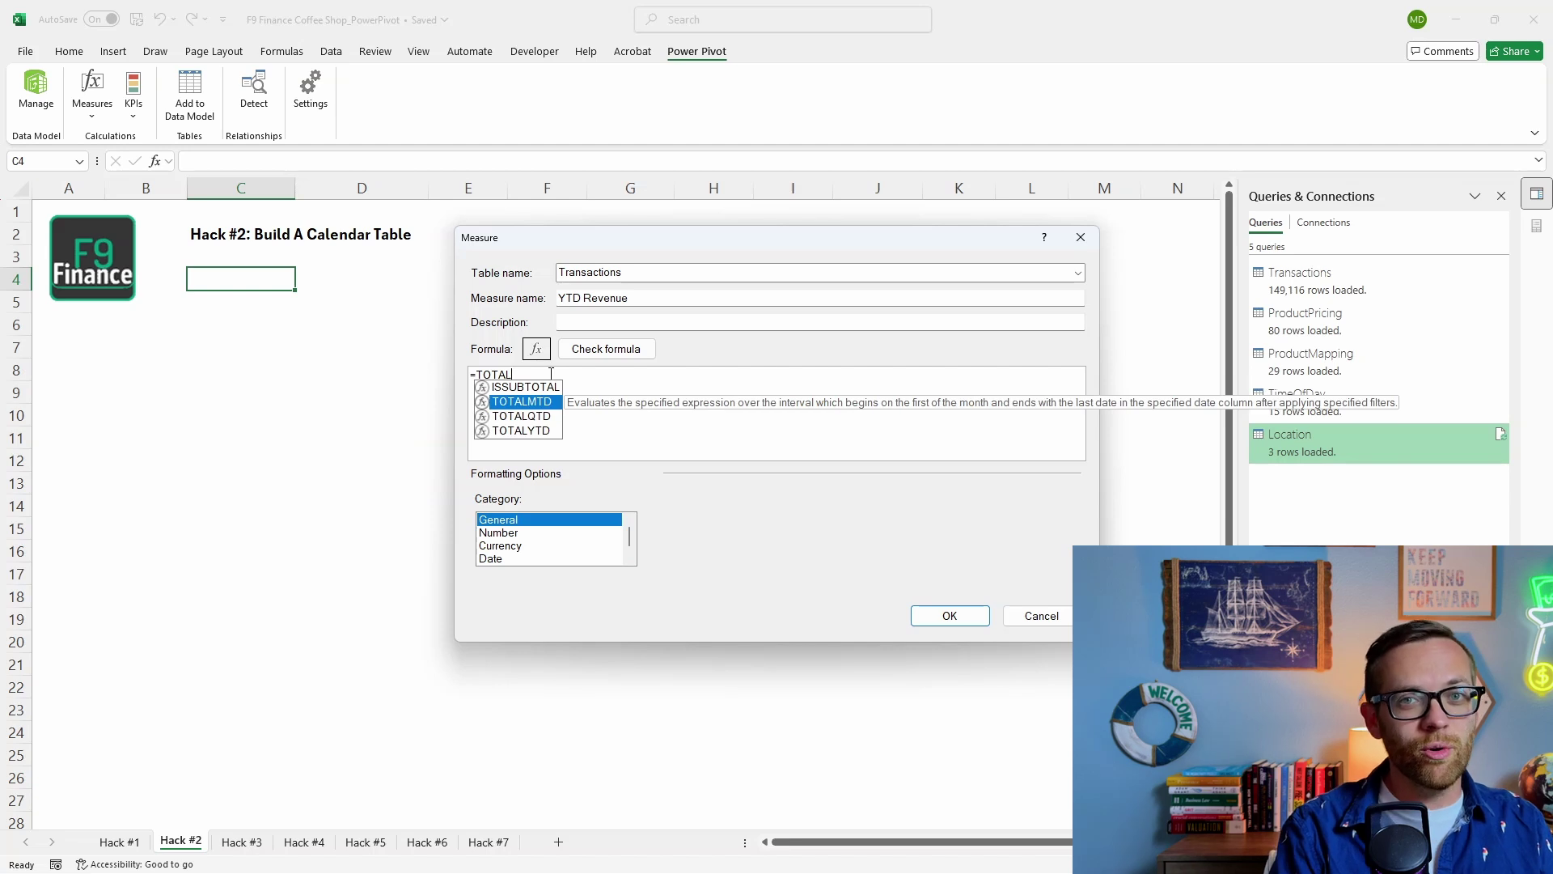
type("YTD")
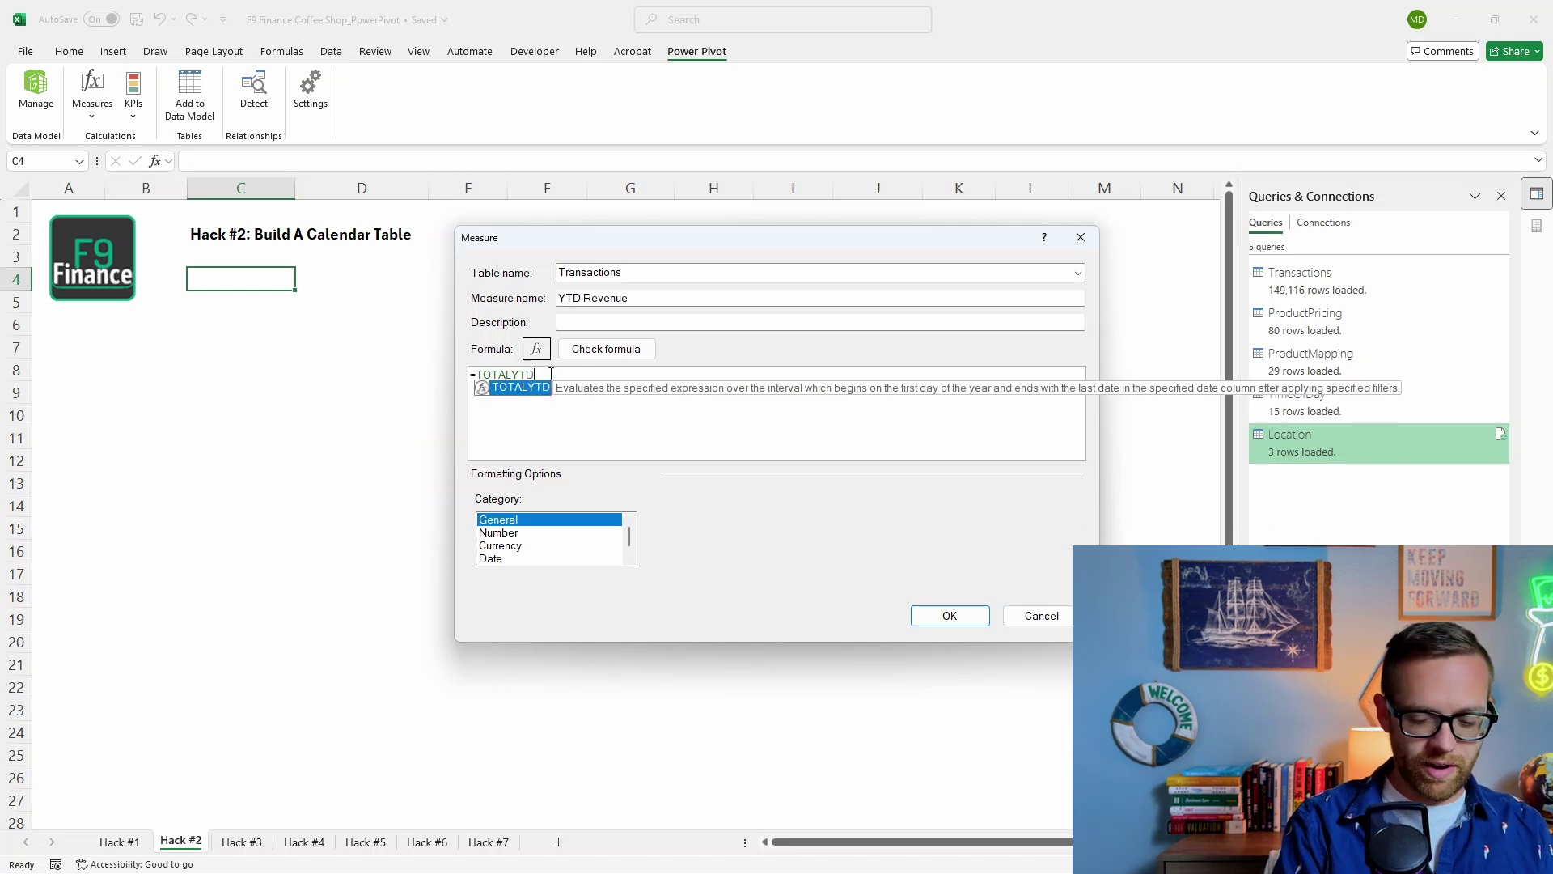
type("(Reve")
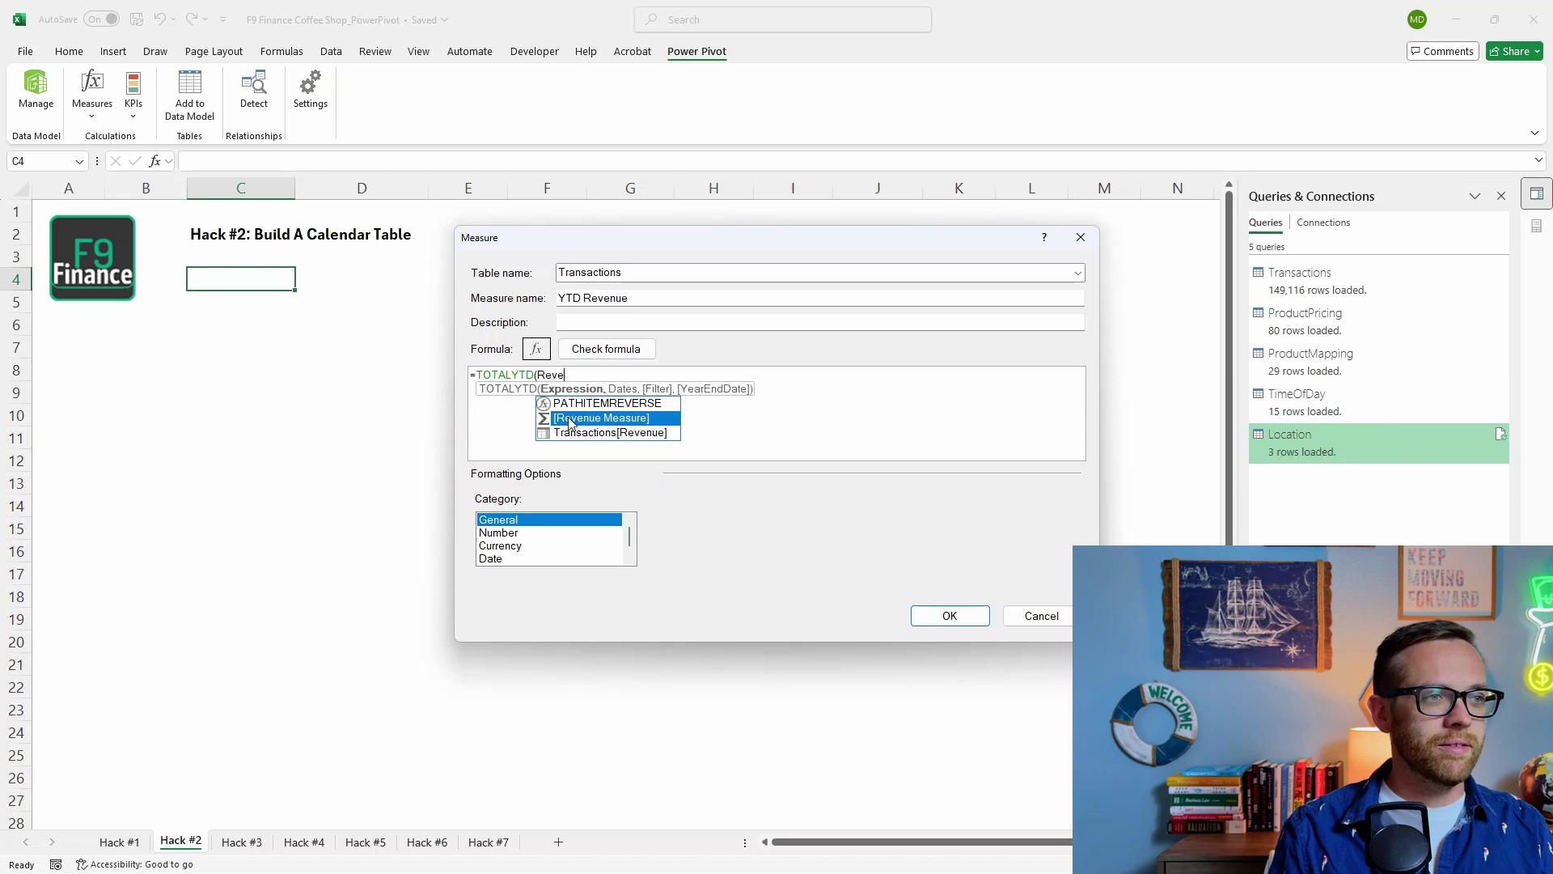
double_click(570, 418)
Complete the YTD Revenue formula with , 'Calendar'[Date]), check it for errors and save the measure
type(", Cale")
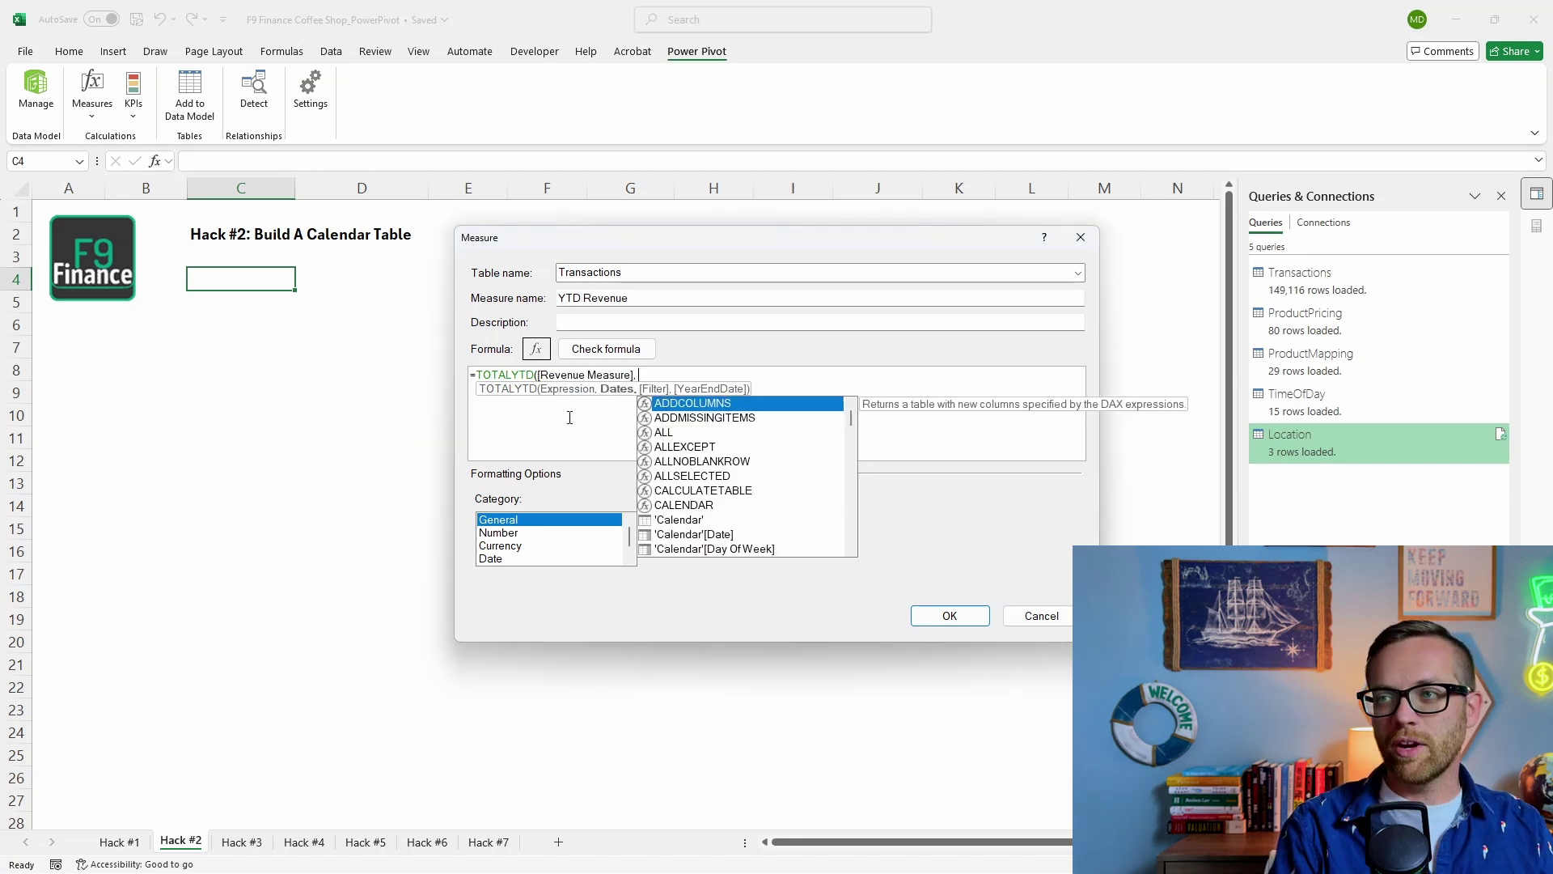
double_click(668, 433)
type(")")
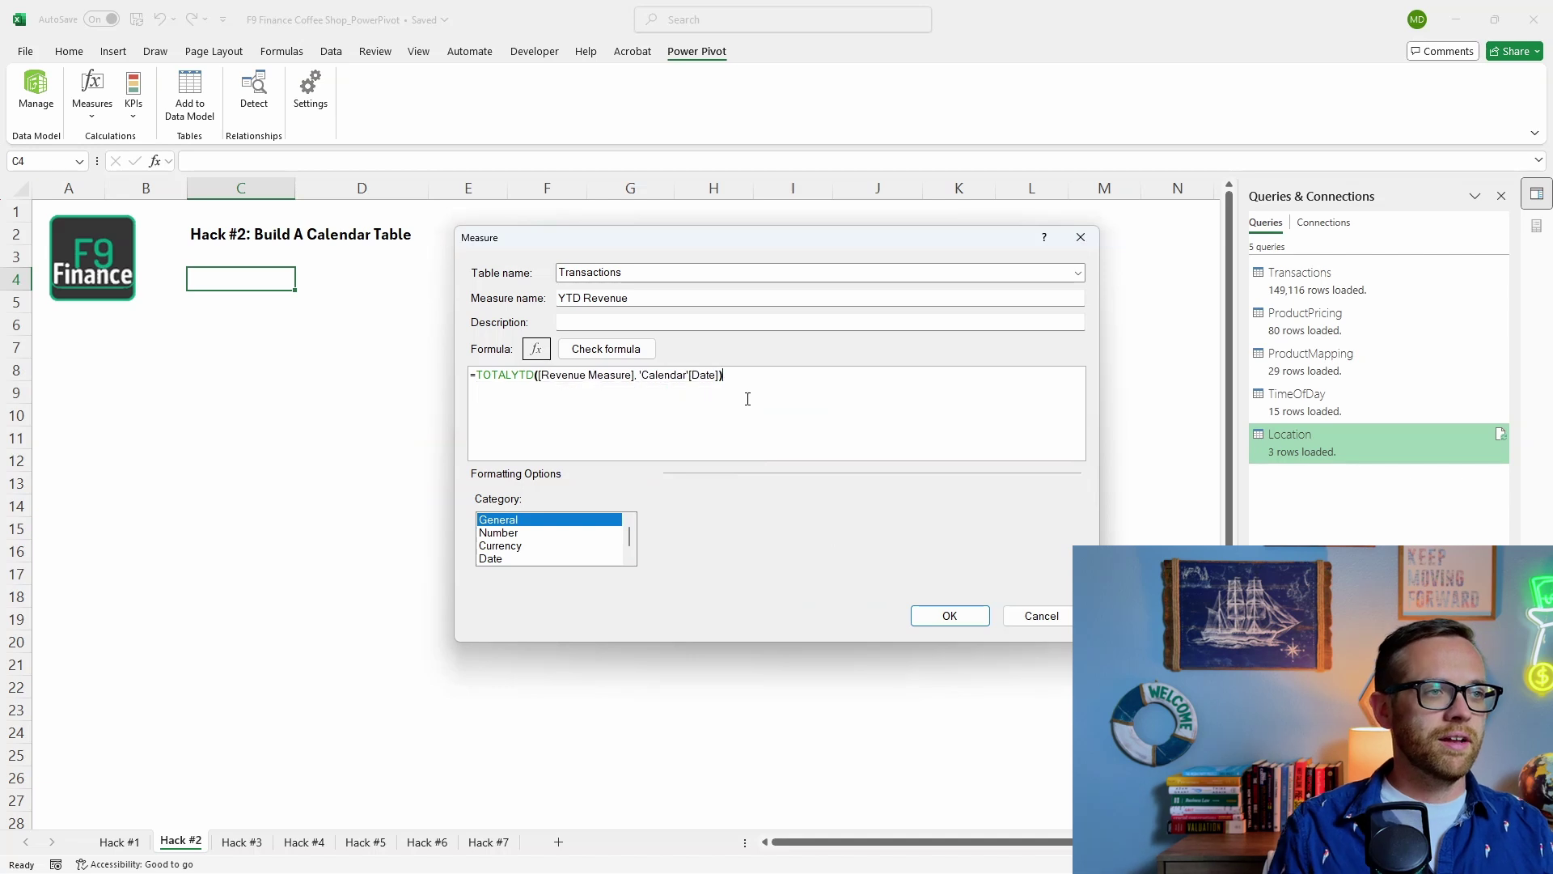
left_click(606, 348)
left_click(938, 712)
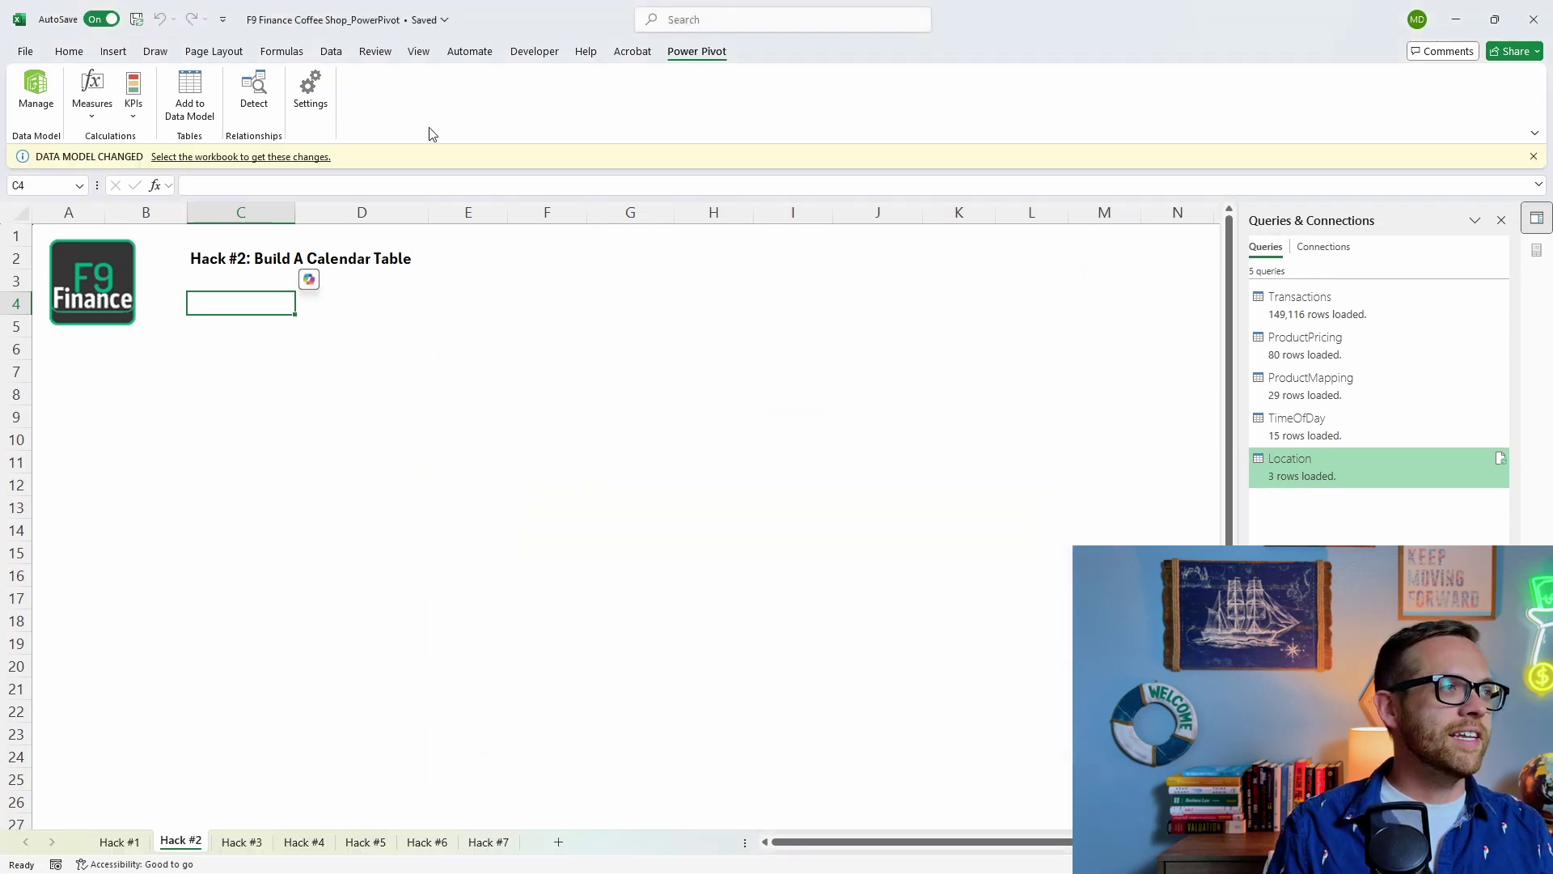
Insert a PivotTable from the data model at cell C4 of the Hack #2 sheet and add YTD Revenue as its values
left_click(113, 51)
left_click(45, 119)
left_click(57, 182)
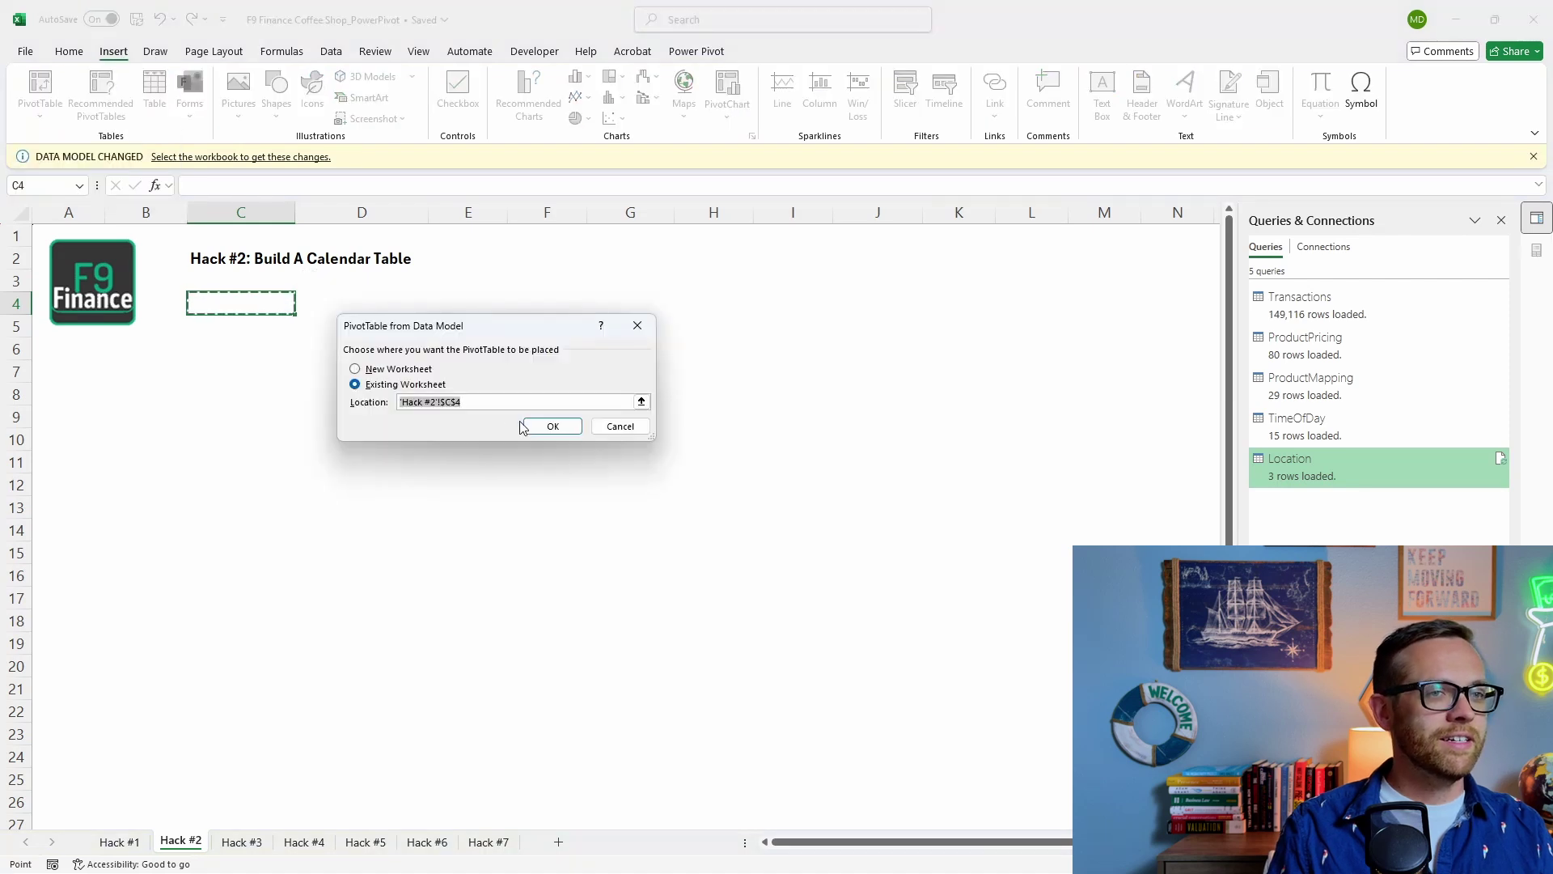
left_click(528, 424)
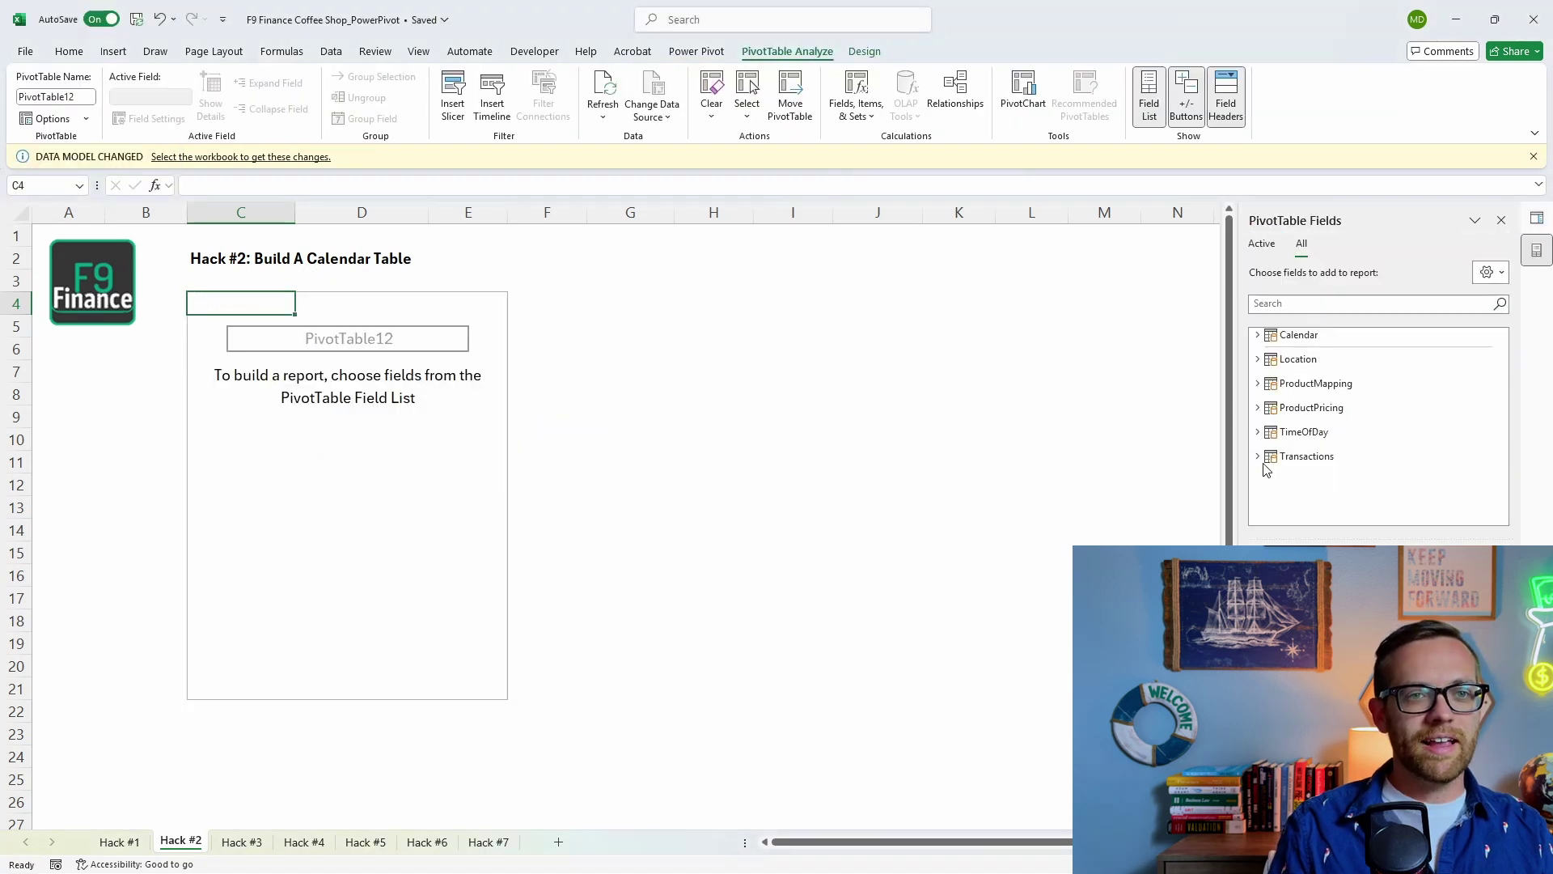
left_click(1269, 455)
scroll(1295, 462, "down", 5)
left_click(1286, 506)
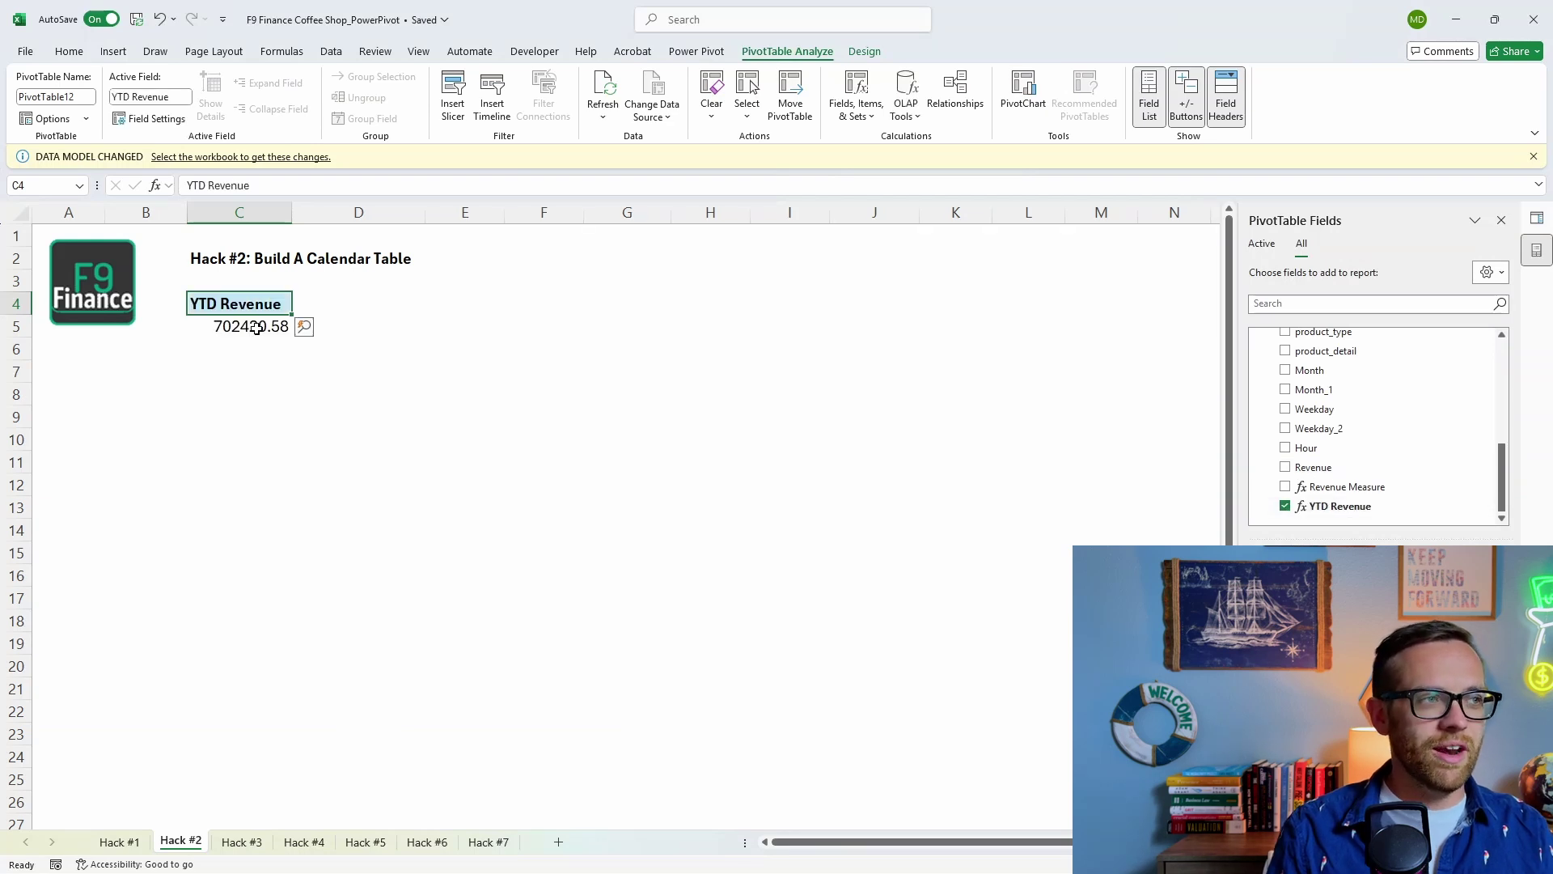
mouse_move(256, 327)
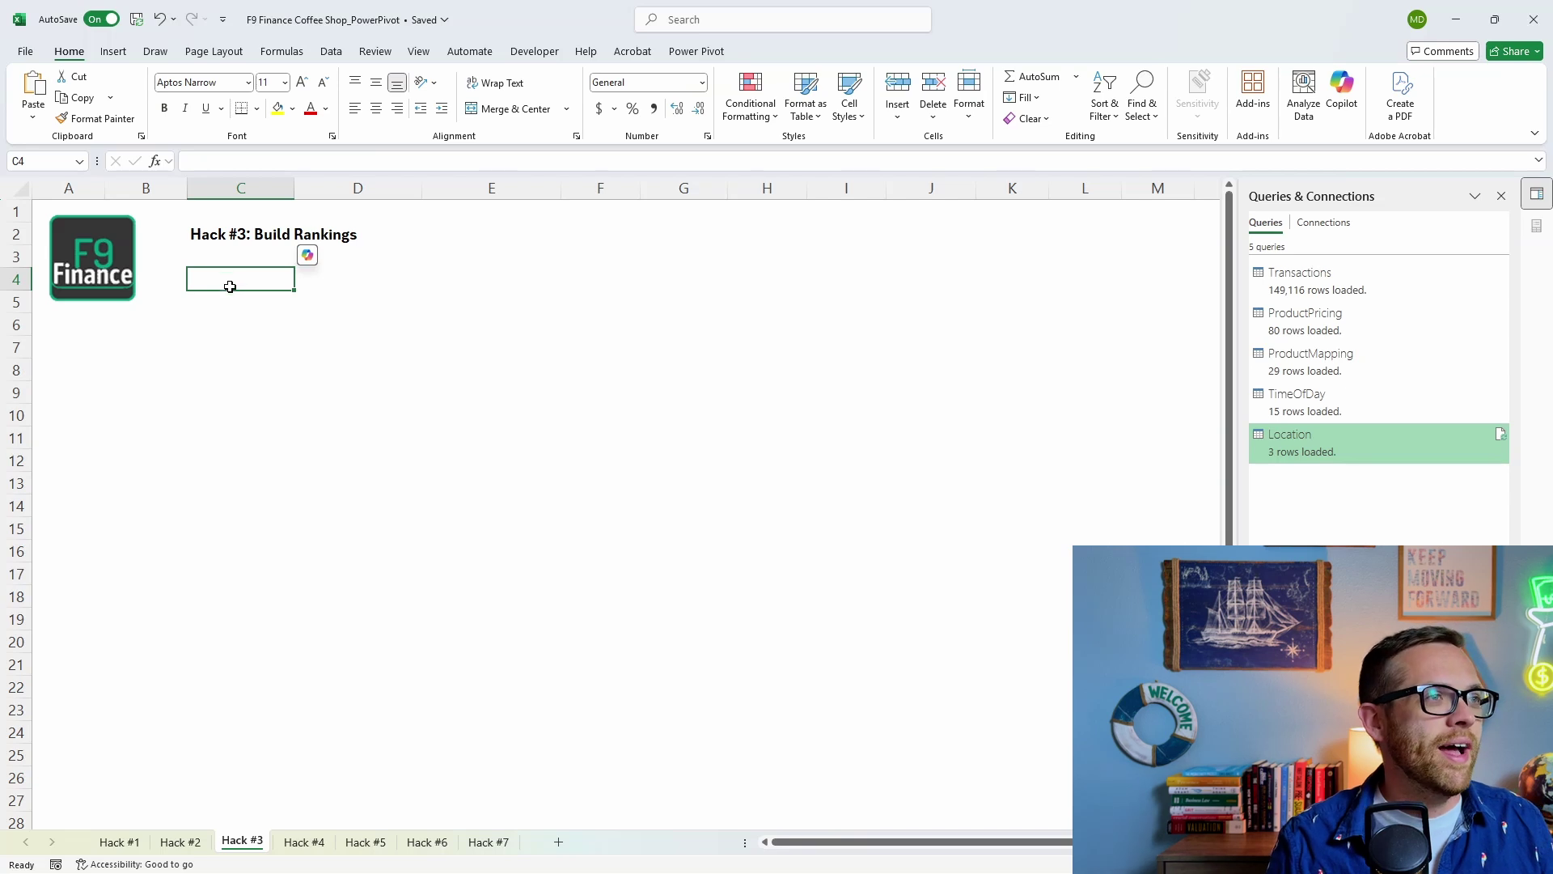
Start a new measure in the Transactions table from the Hack #3 sheet and name it Product Ranking
left_click(697, 51)
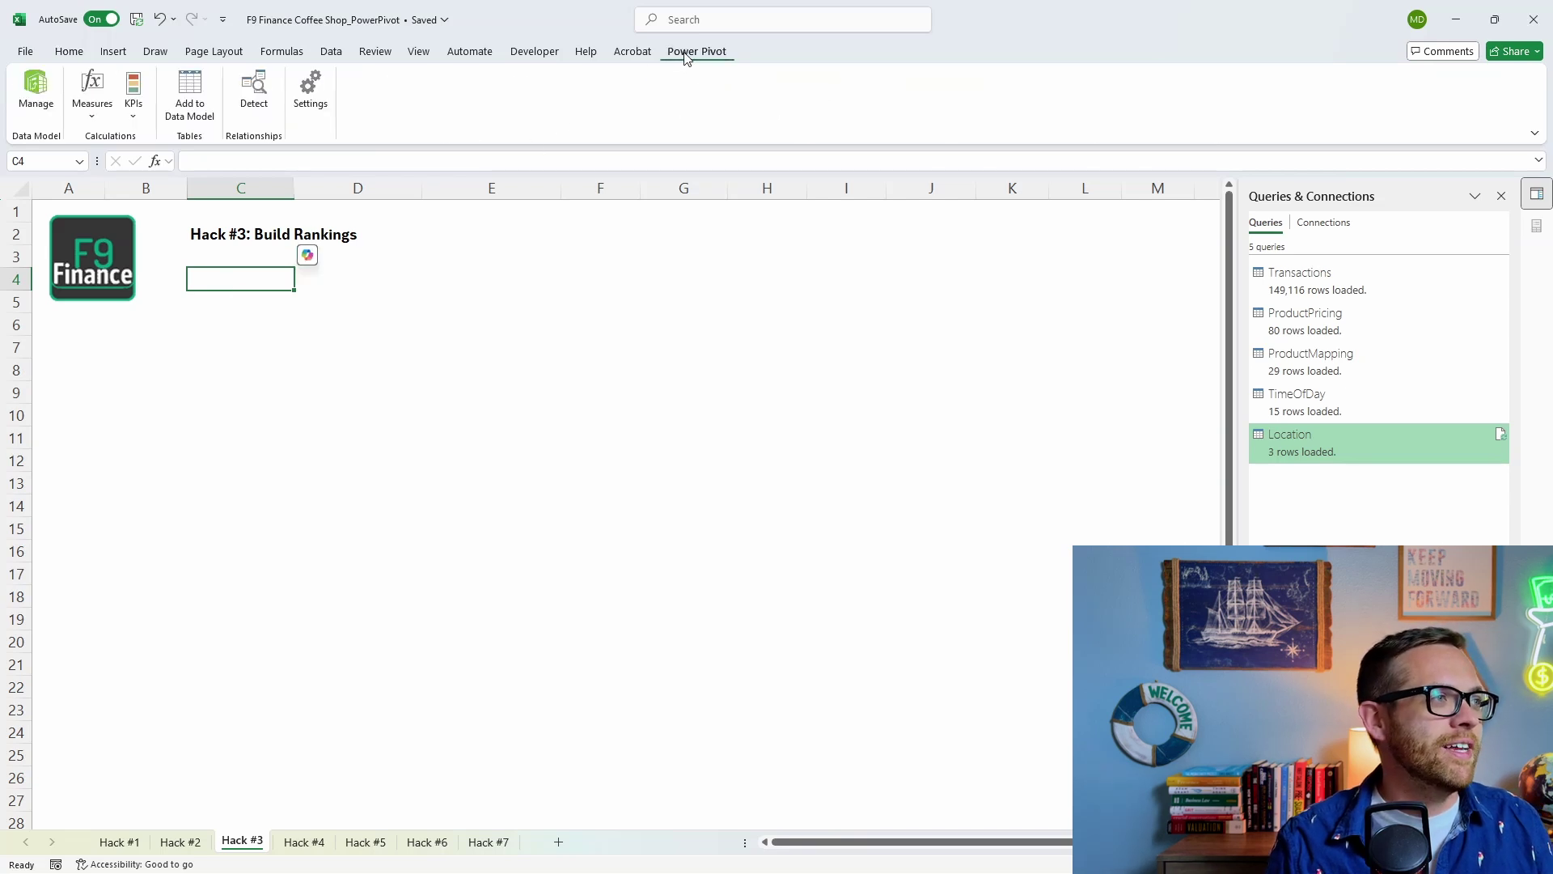
left_click(91, 113)
left_click(104, 136)
left_click(656, 298)
left_click_drag(655, 297, 518, 294)
type("Product Ranking")
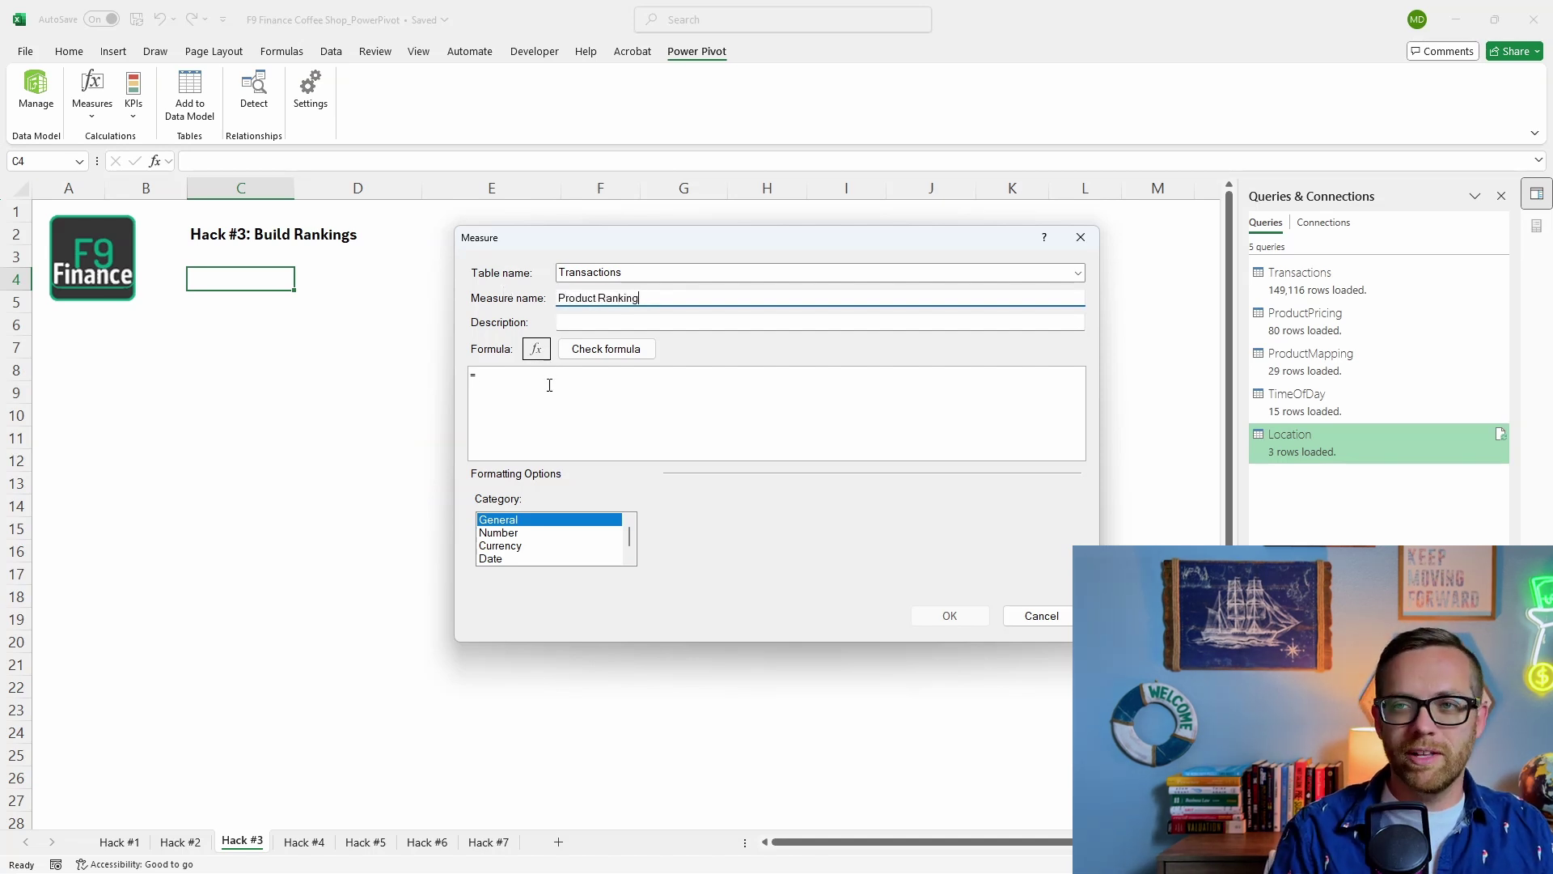
left_click(549, 385)
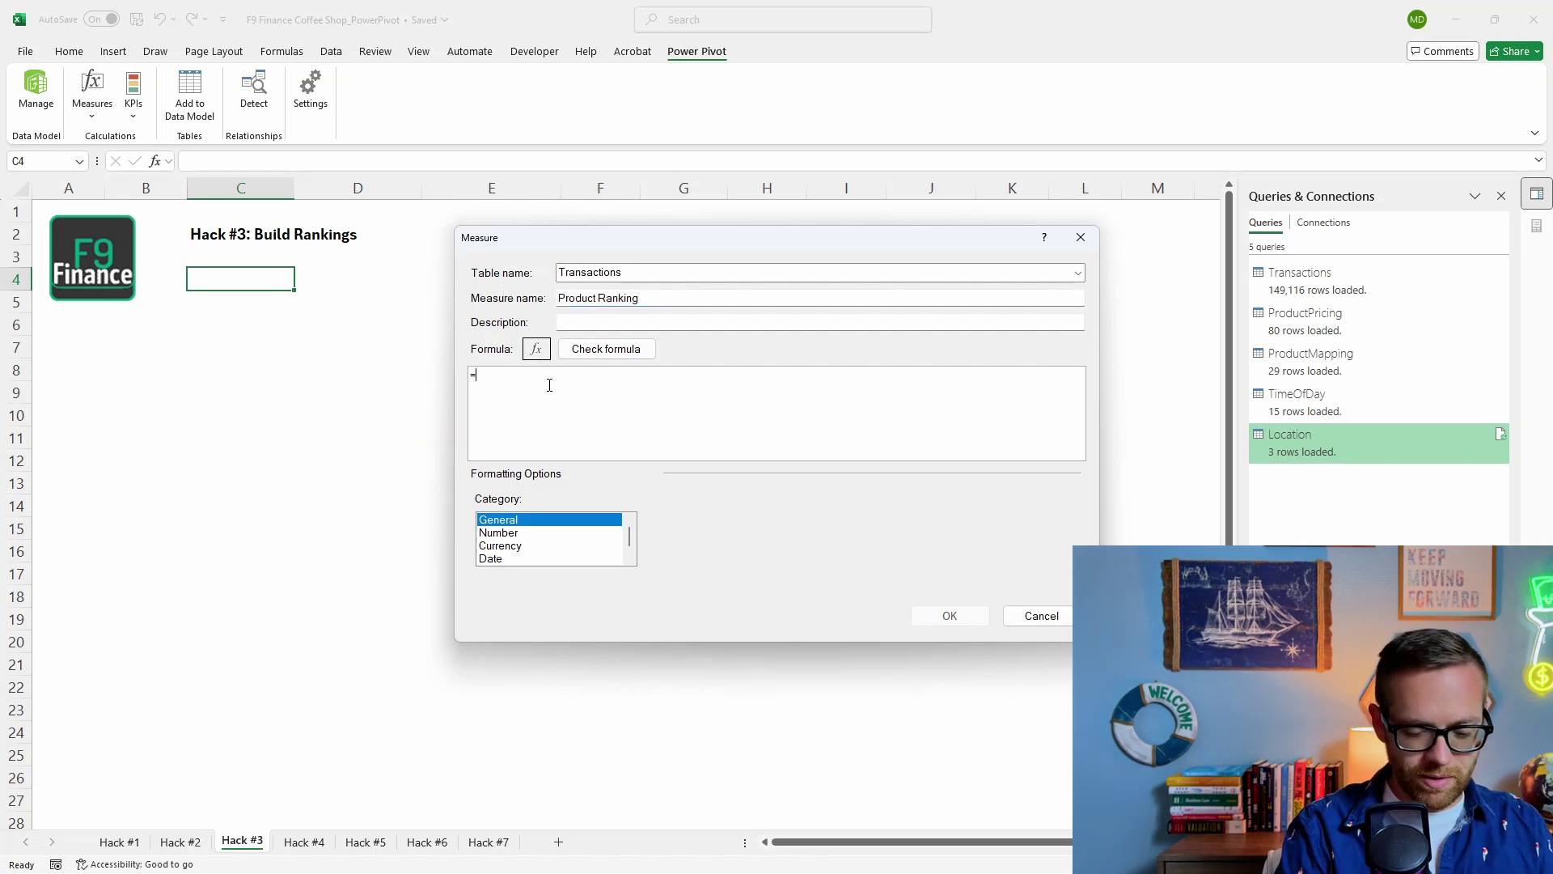
Begin the Product Ranking formula with =RANKX( and continue on a new line for its arguments
type("RANX")
key("BackSpace")
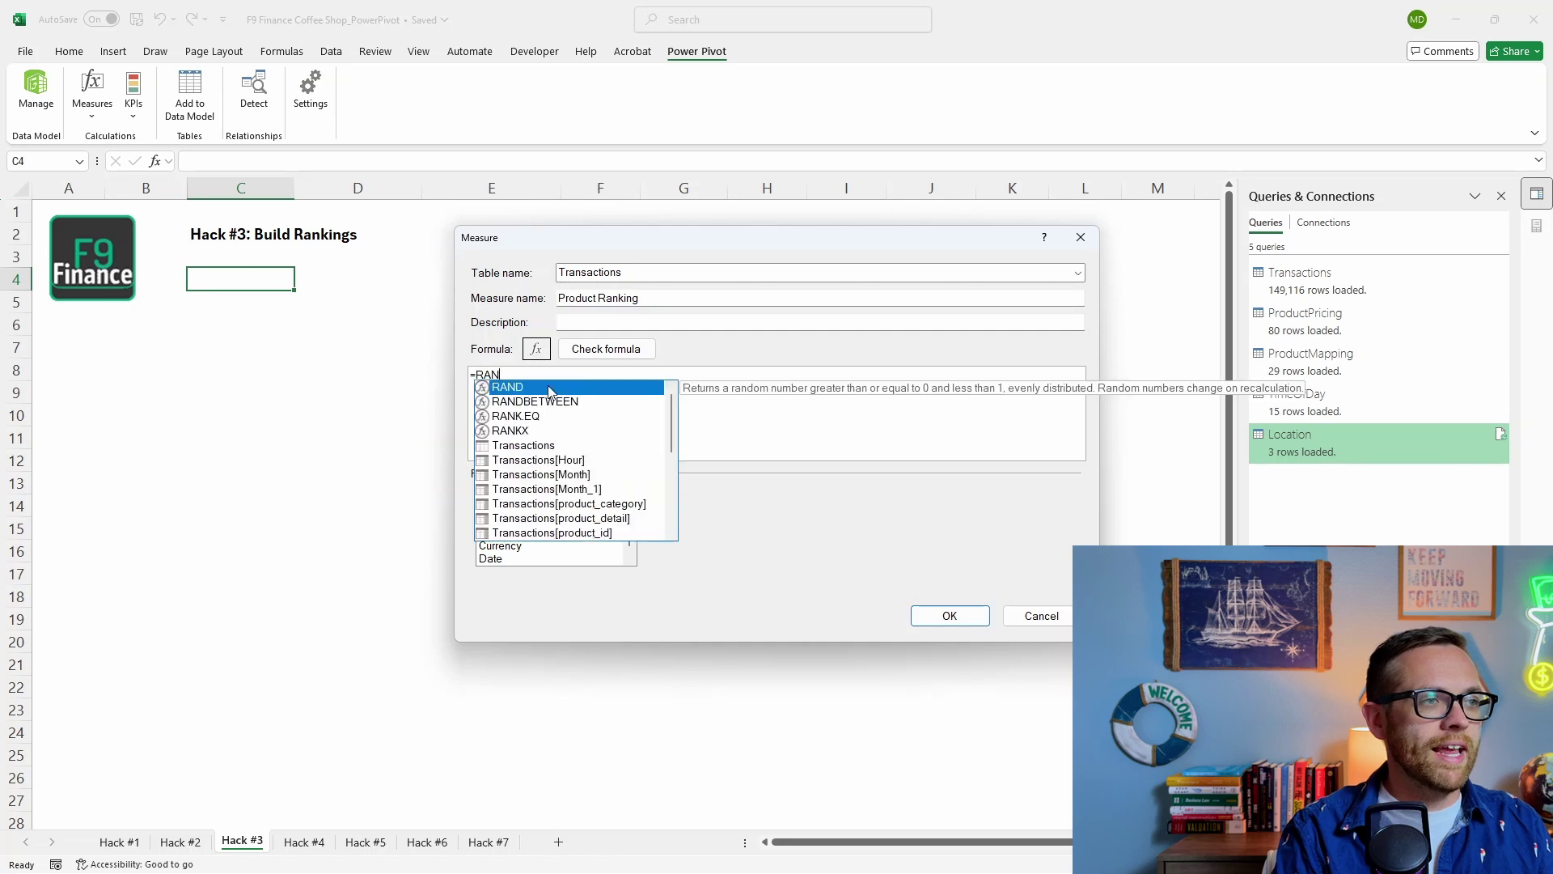
type("KX")
key("Down")
key("Tab")
key("shift+Return")
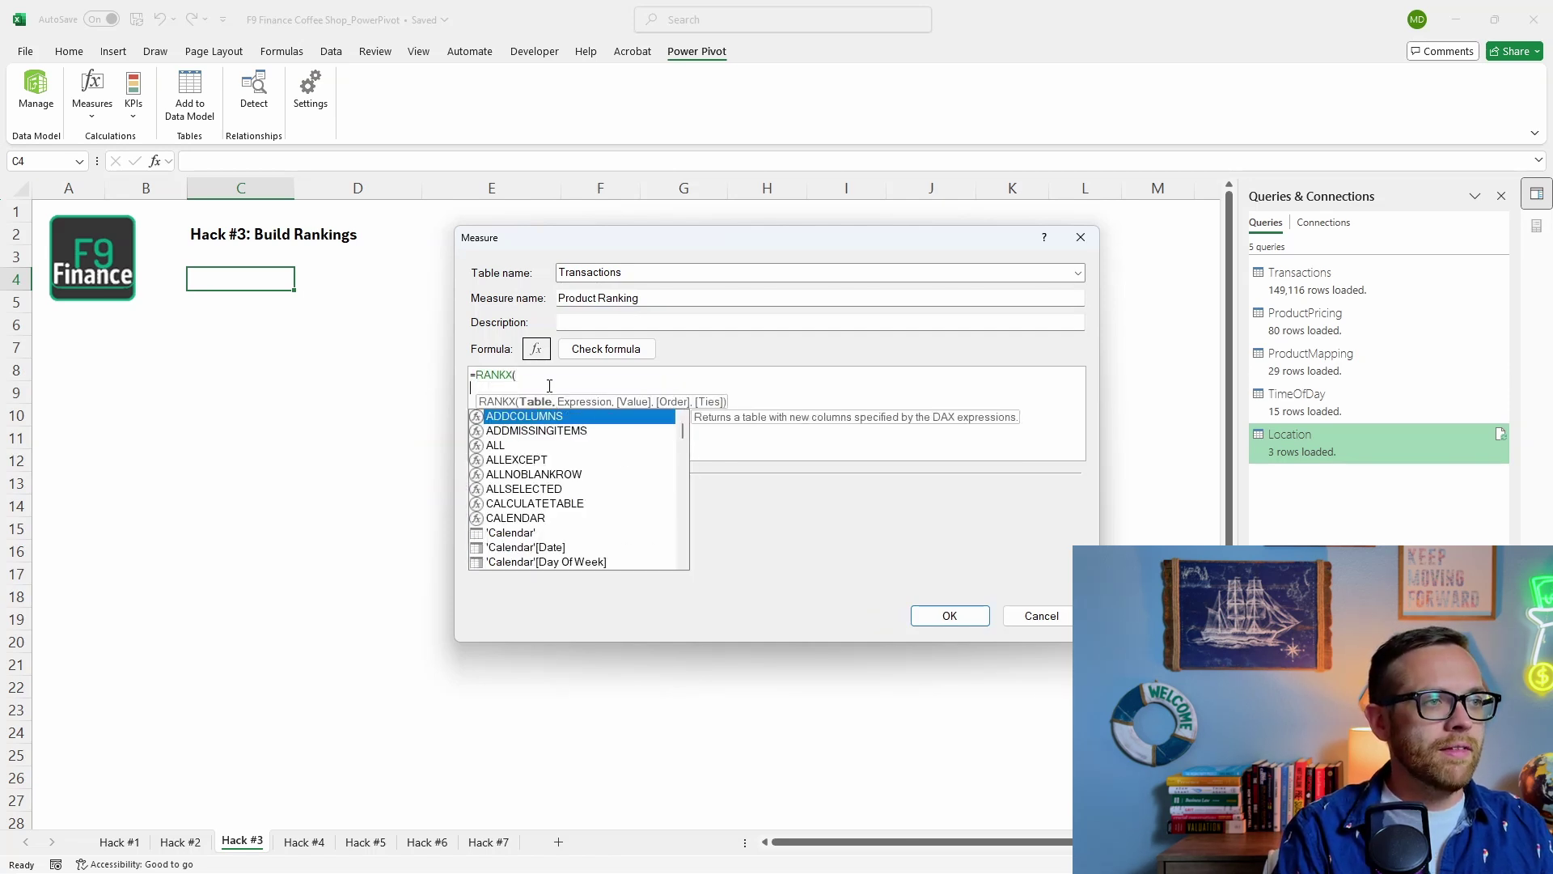
Enter ALL(ProductPricing[product_id]), as the table argument of RANKX on its own line
type("ADDCOLU")
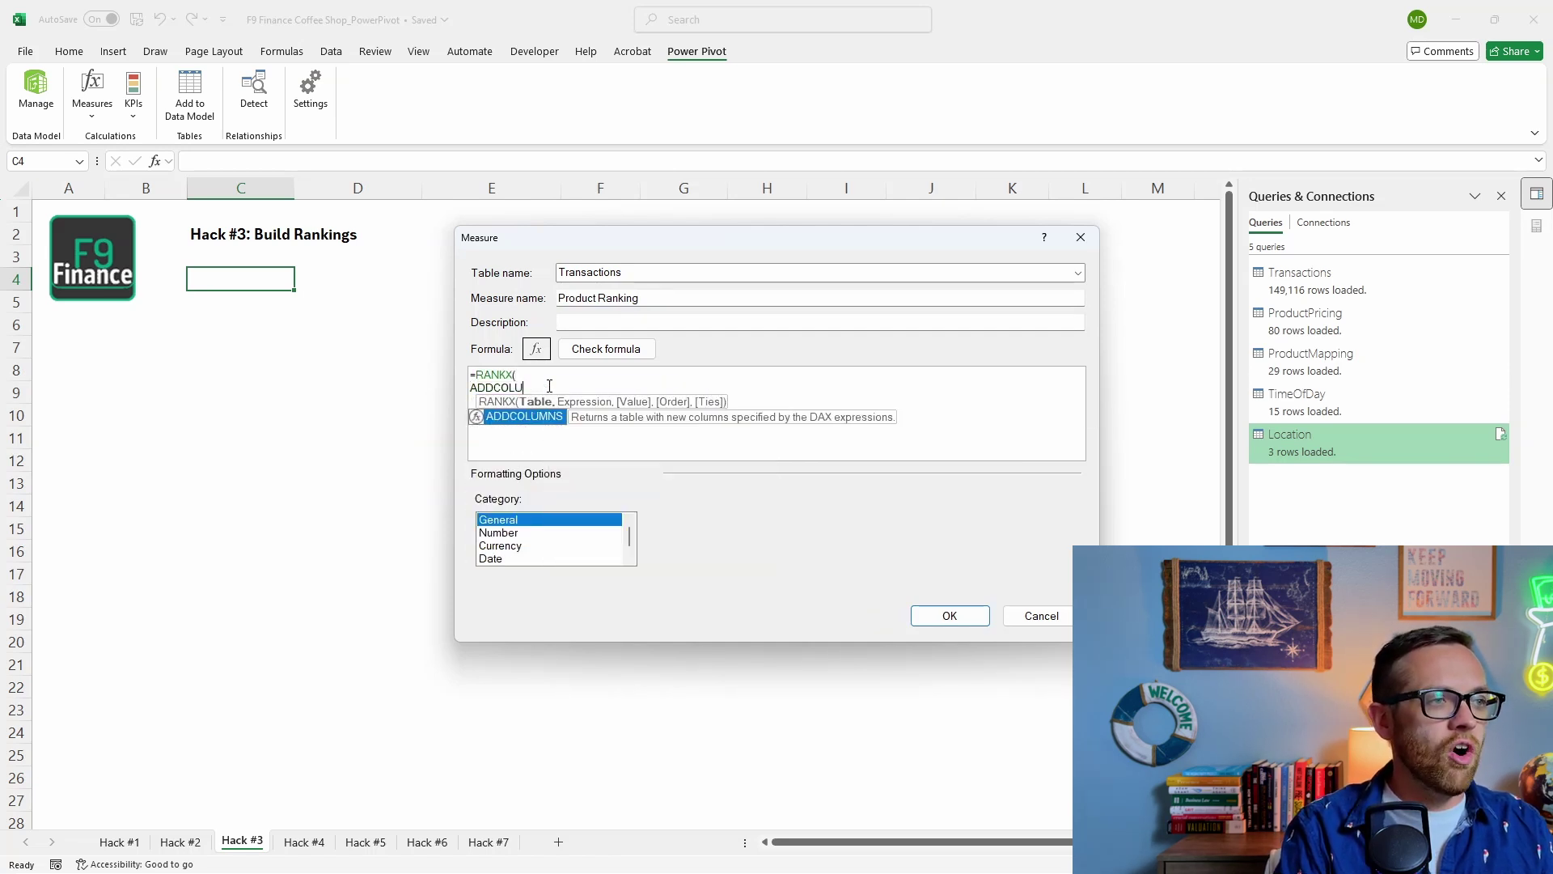
key("BackSpace")
key("BackSpace")
key("BackSpace")
key("BackSpace")
type("LL")
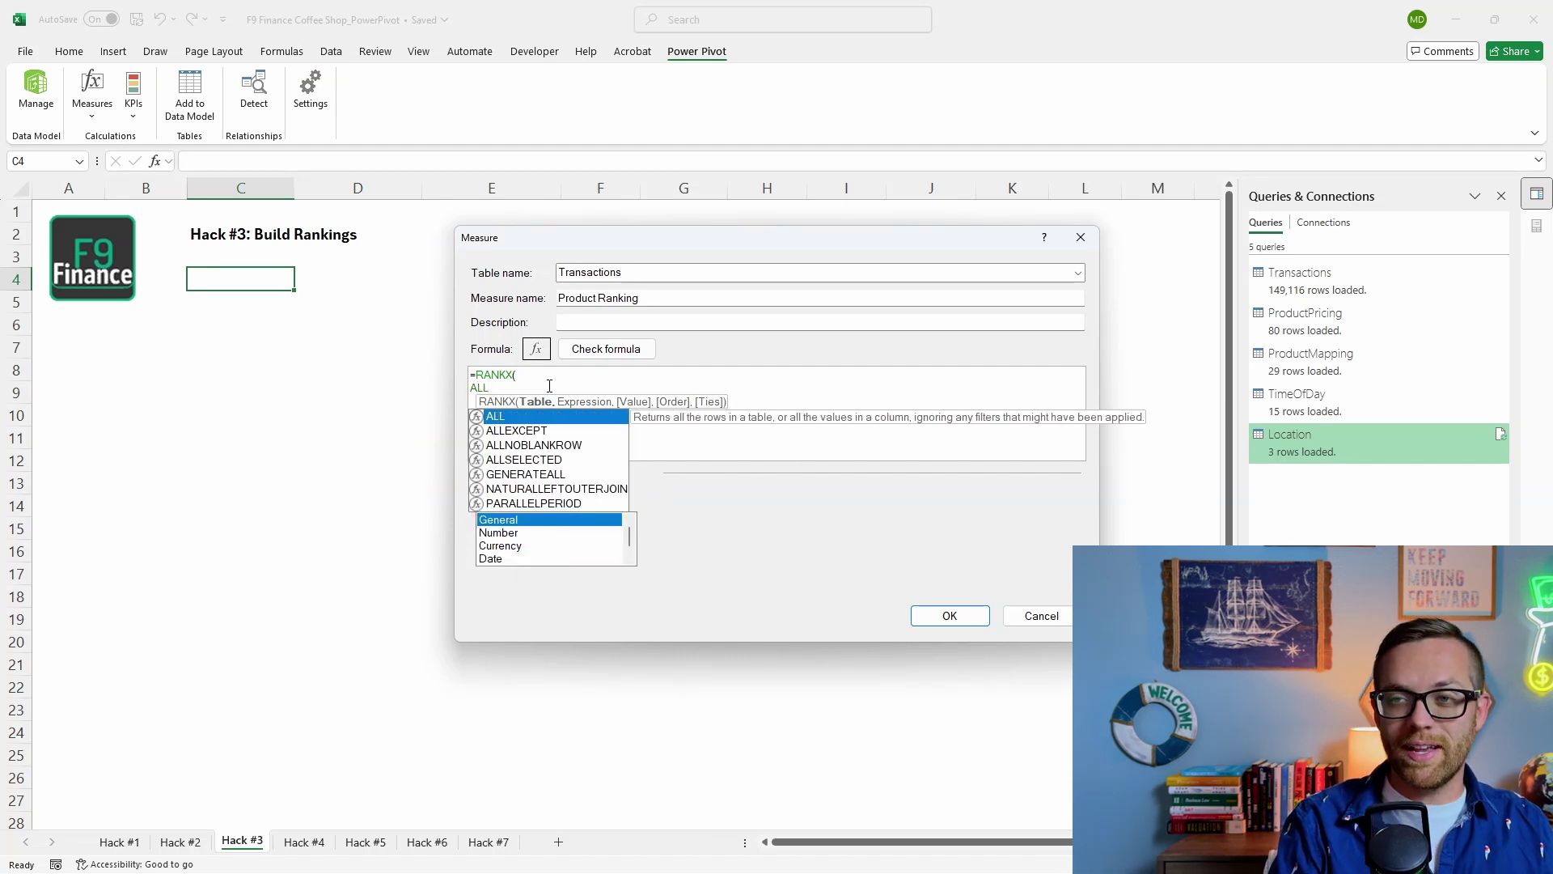
type("(pr")
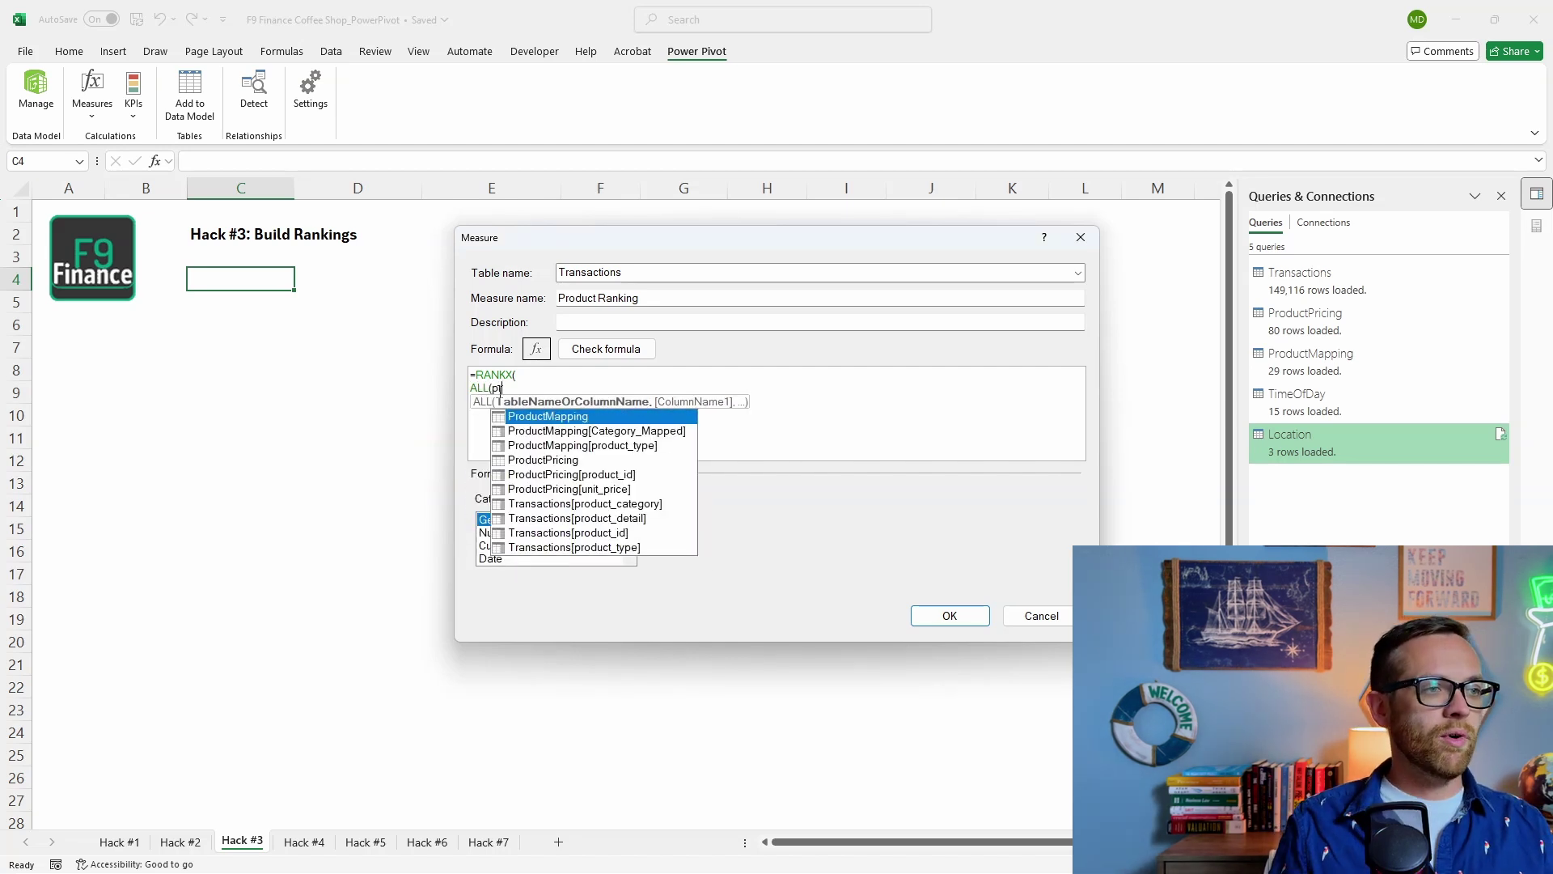
double_click(637, 476)
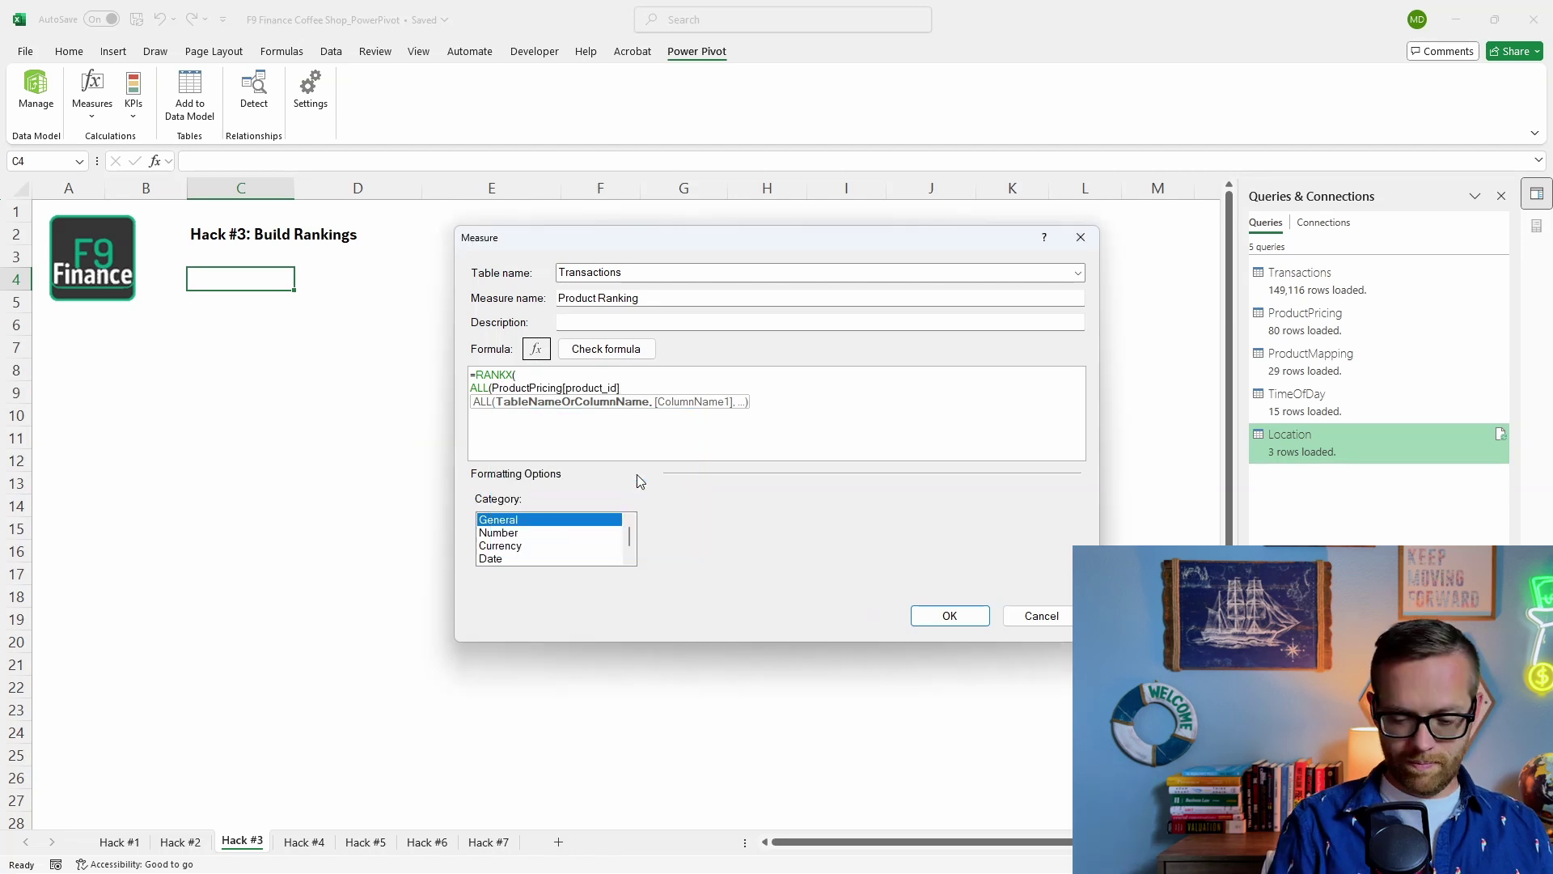
type("),")
key("Return")
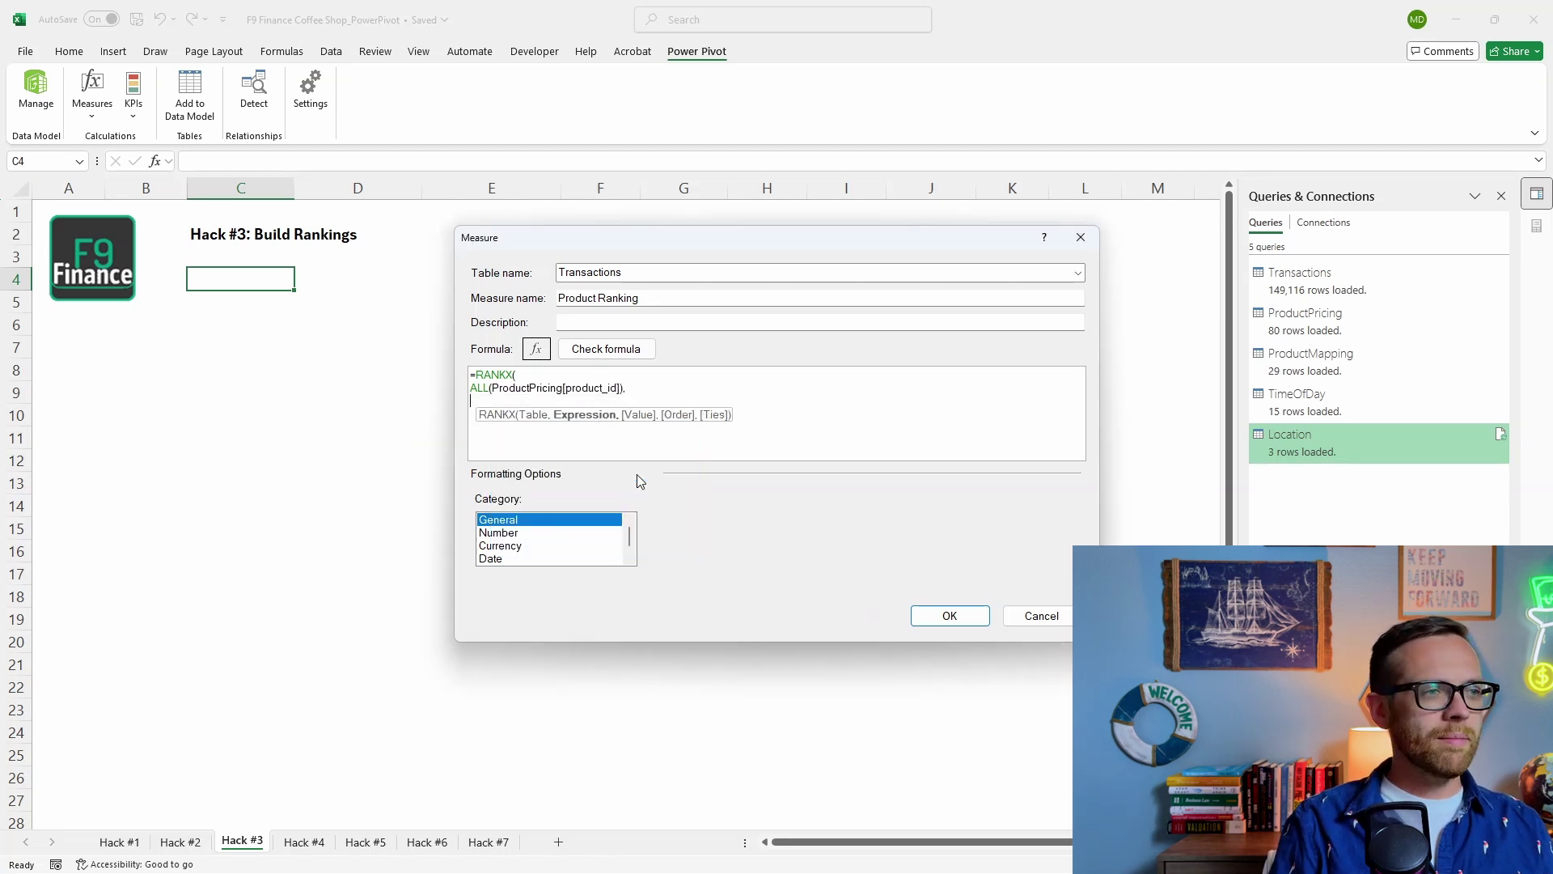
Add CALCULATE(SUM(Transactions[Revenue])) as the expression that the RANKX formula ranks by
type("CALCULATE")
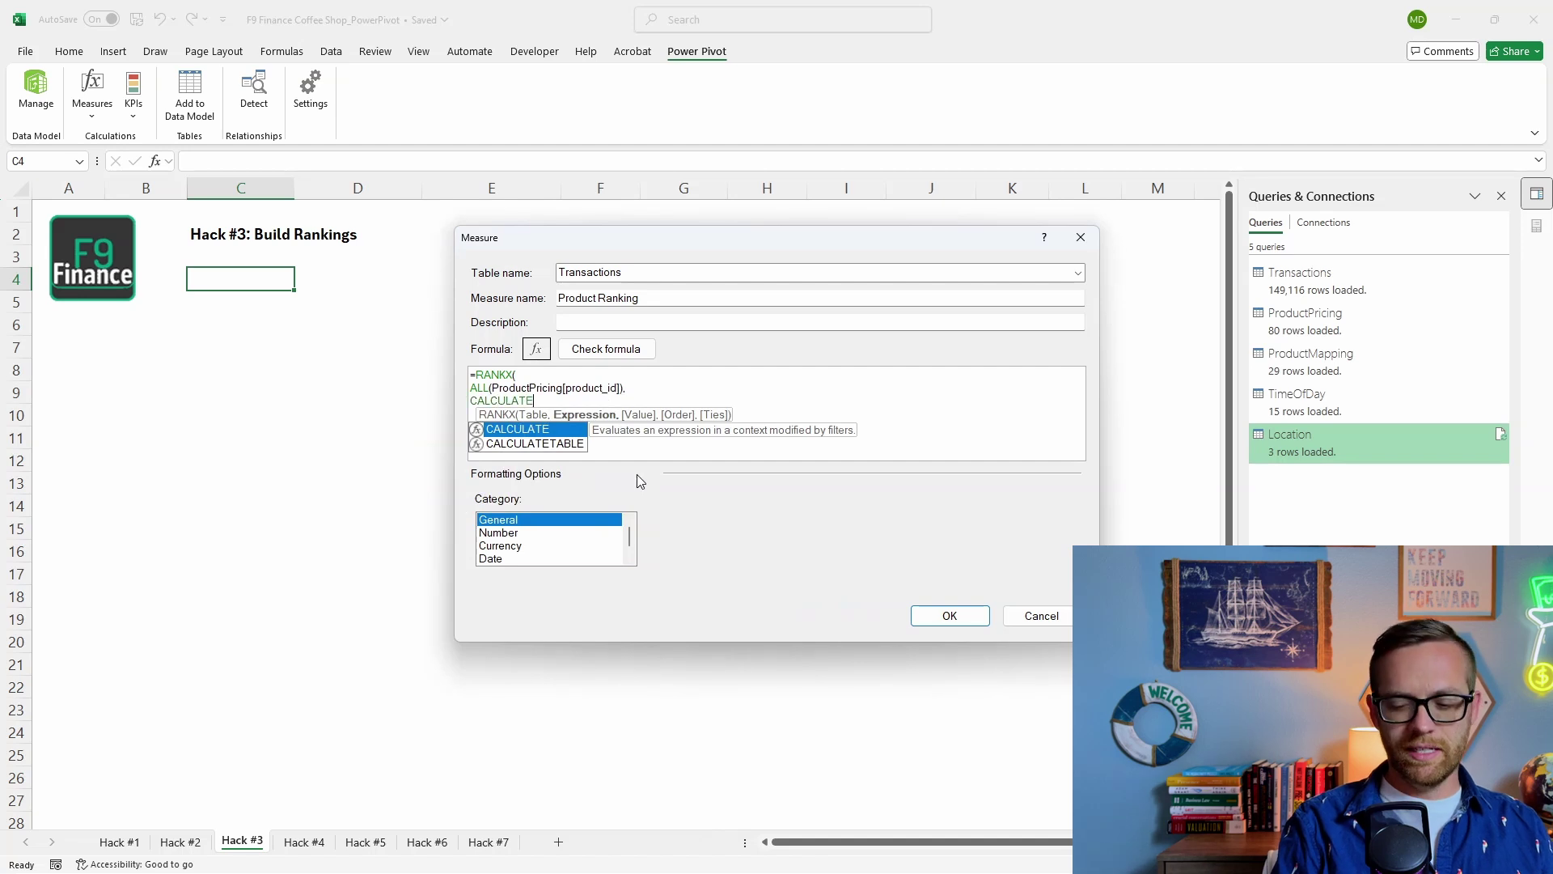
type("(SUM")
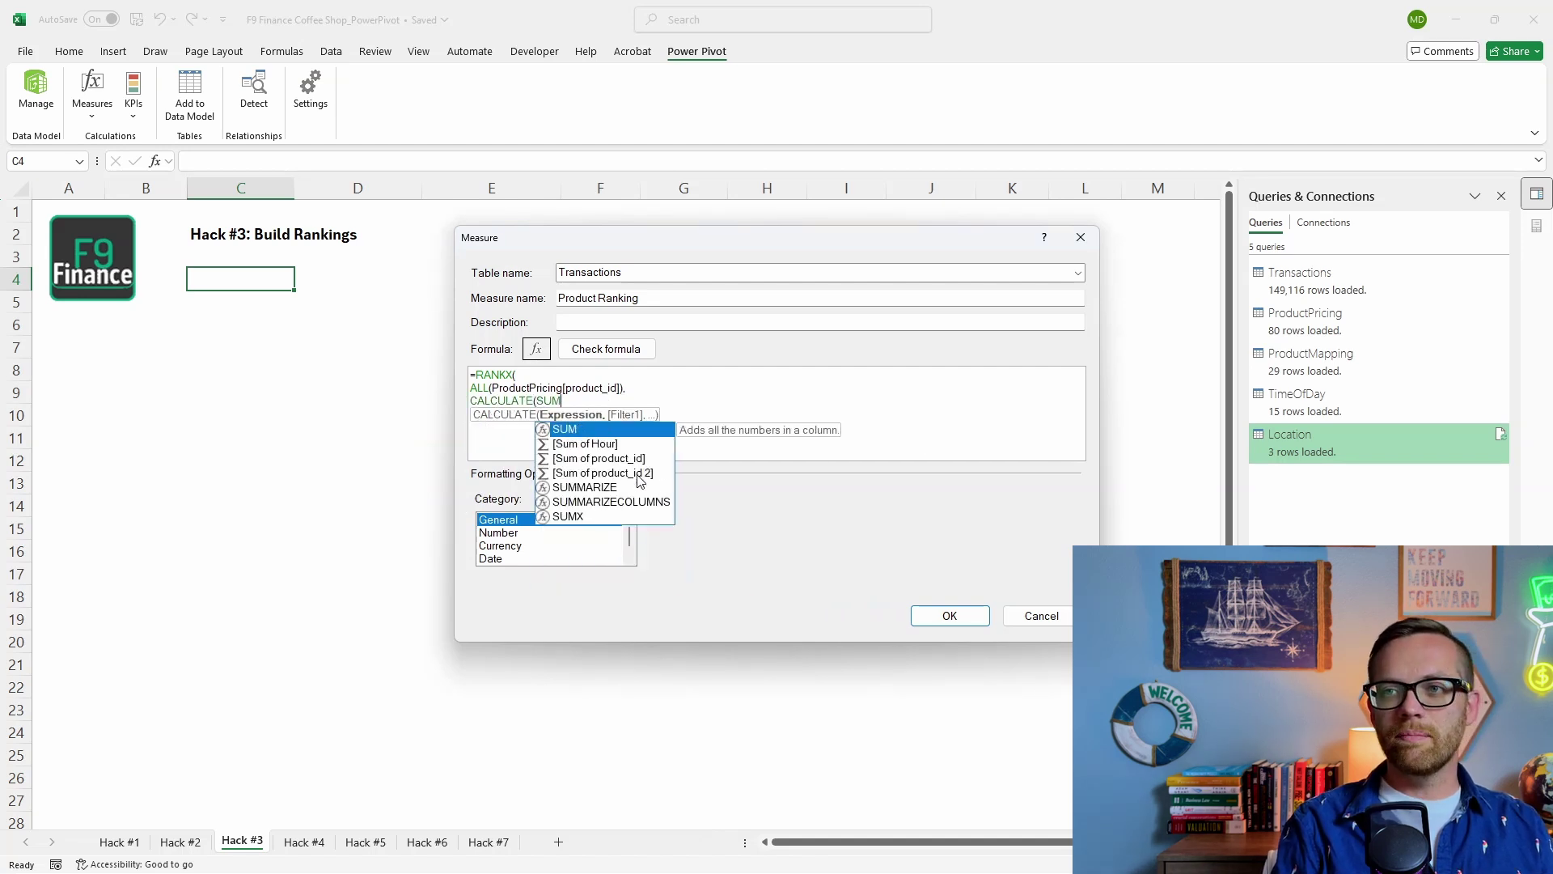
type("(Tra")
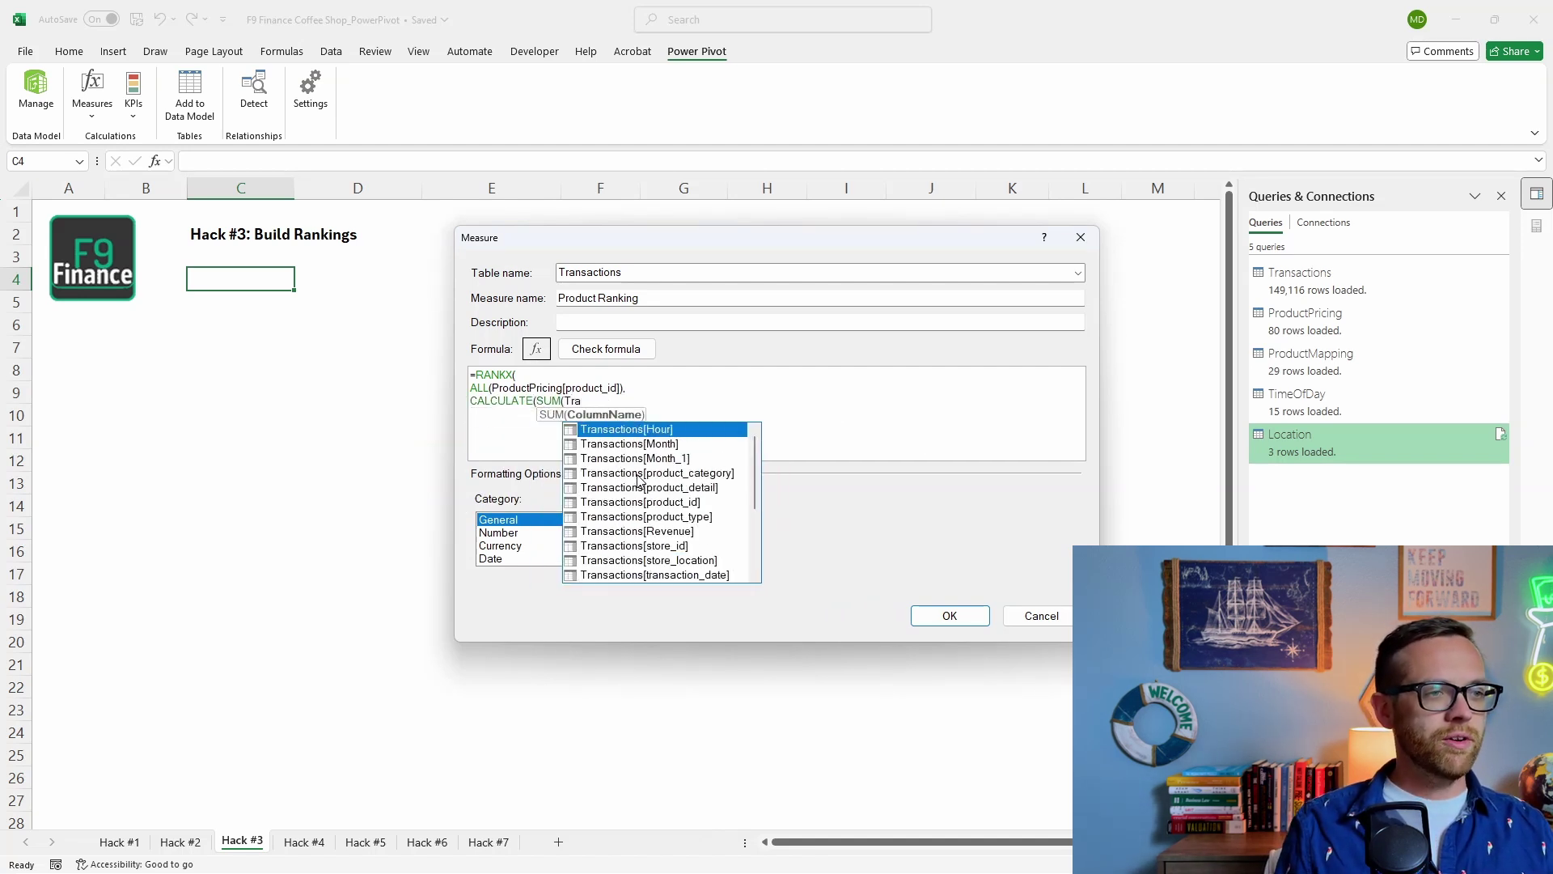
double_click(638, 531)
type(")")
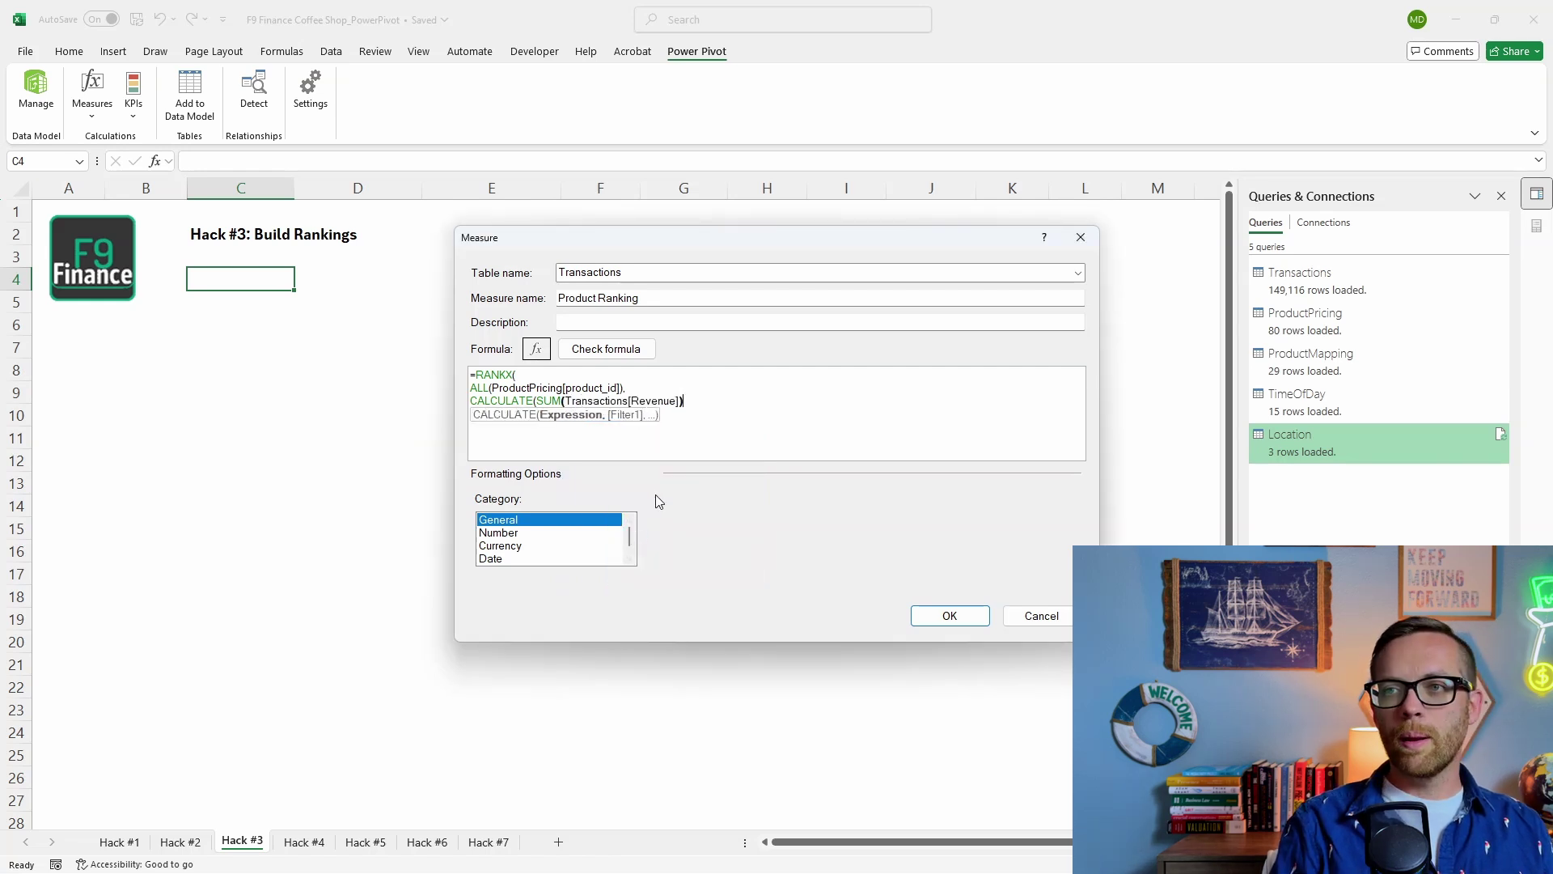
type(")")
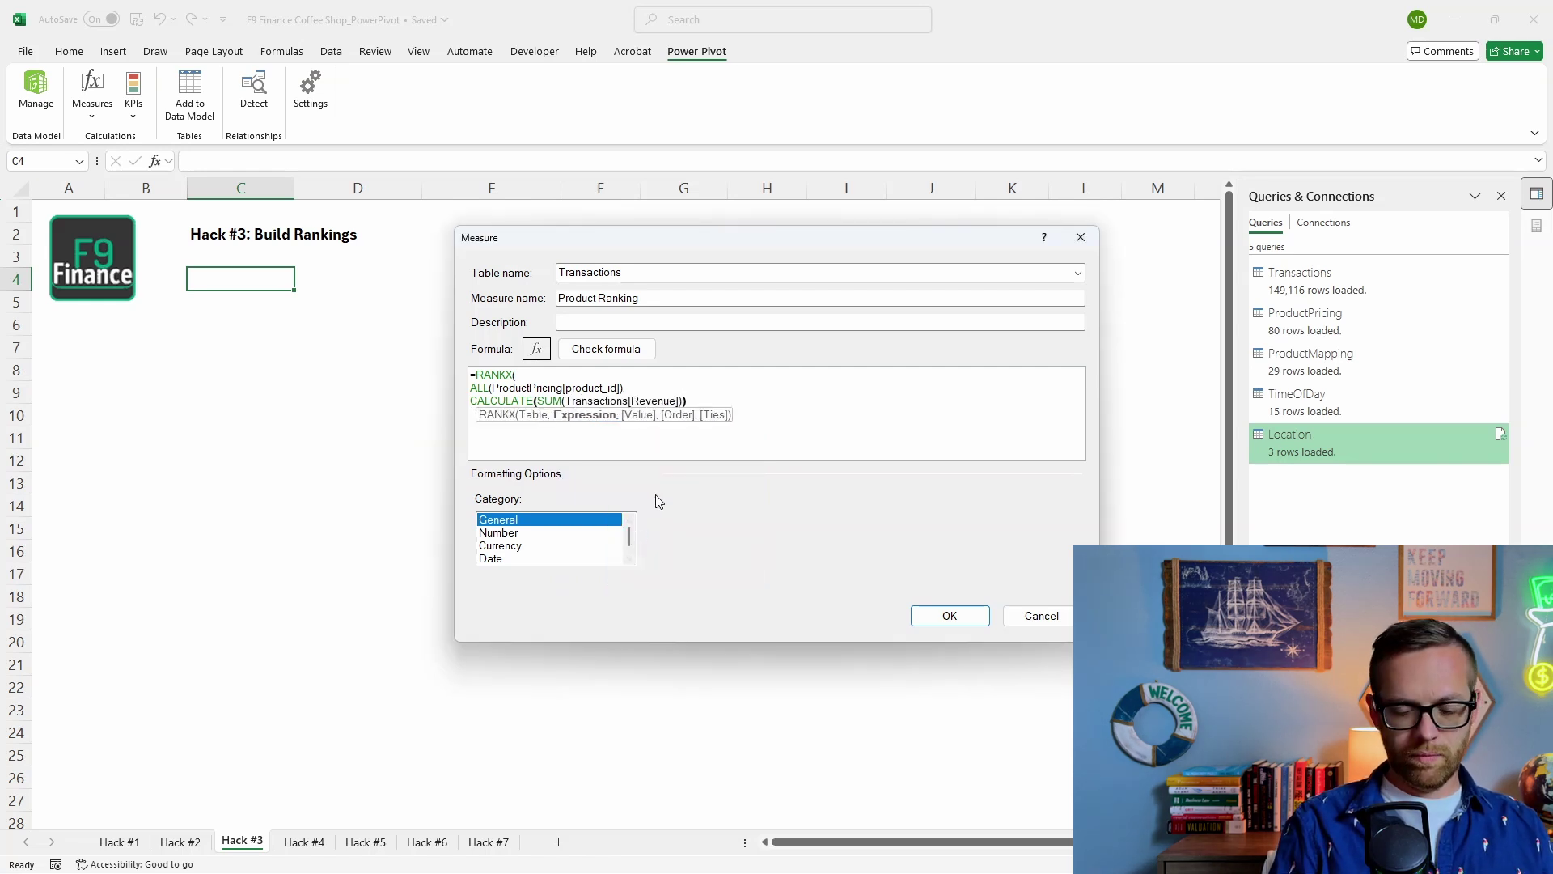
Skip the value argument, set the order to DESC, close the RANKX formula, check it for errors and save the measure
type(",,")
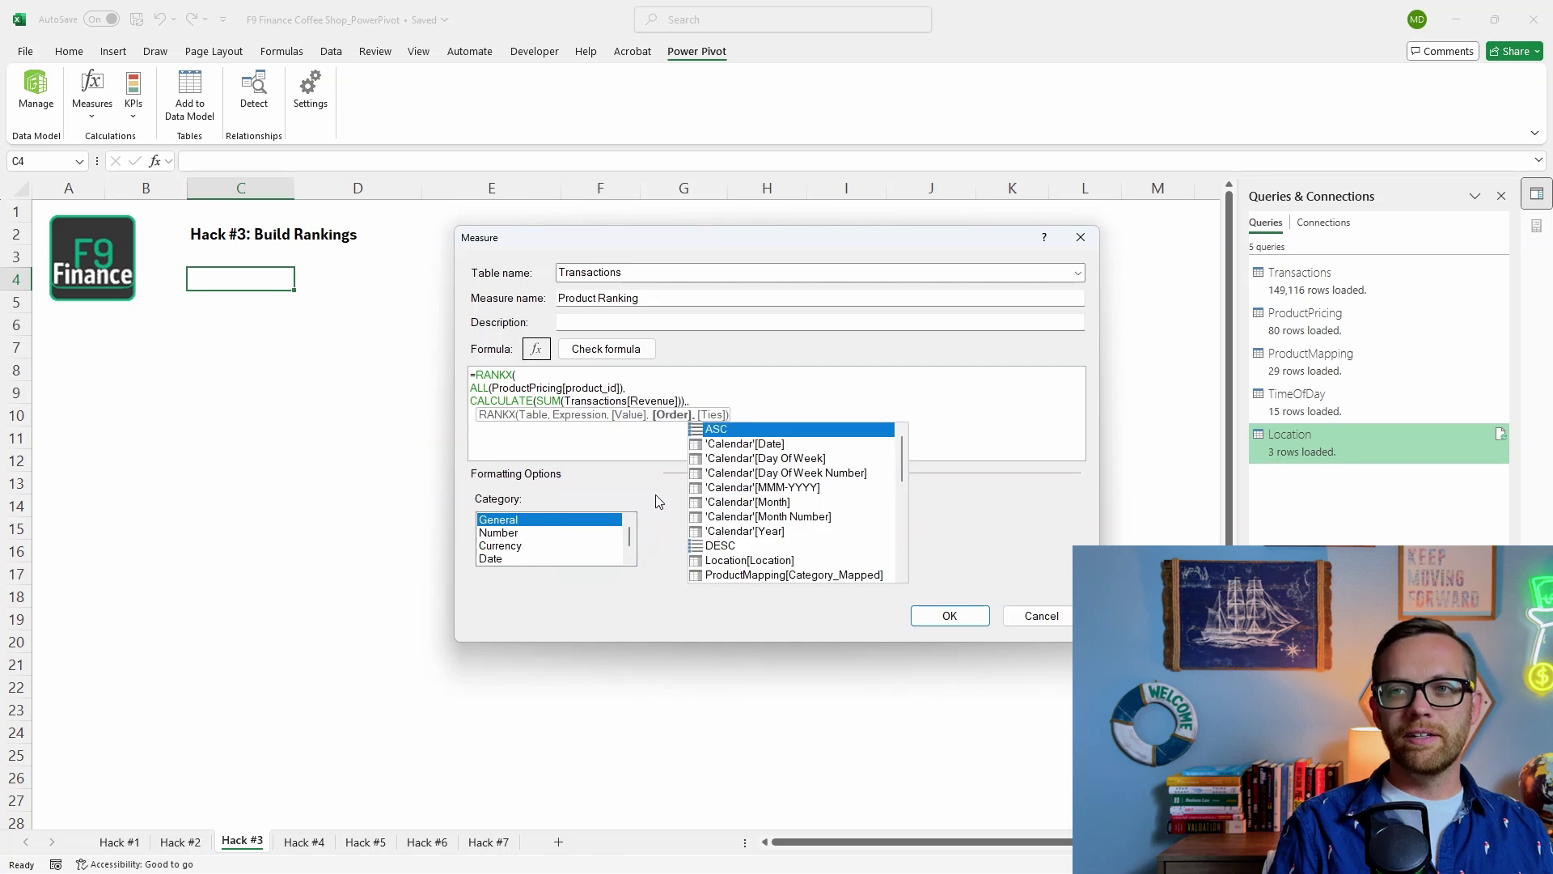
key("shift+Return")
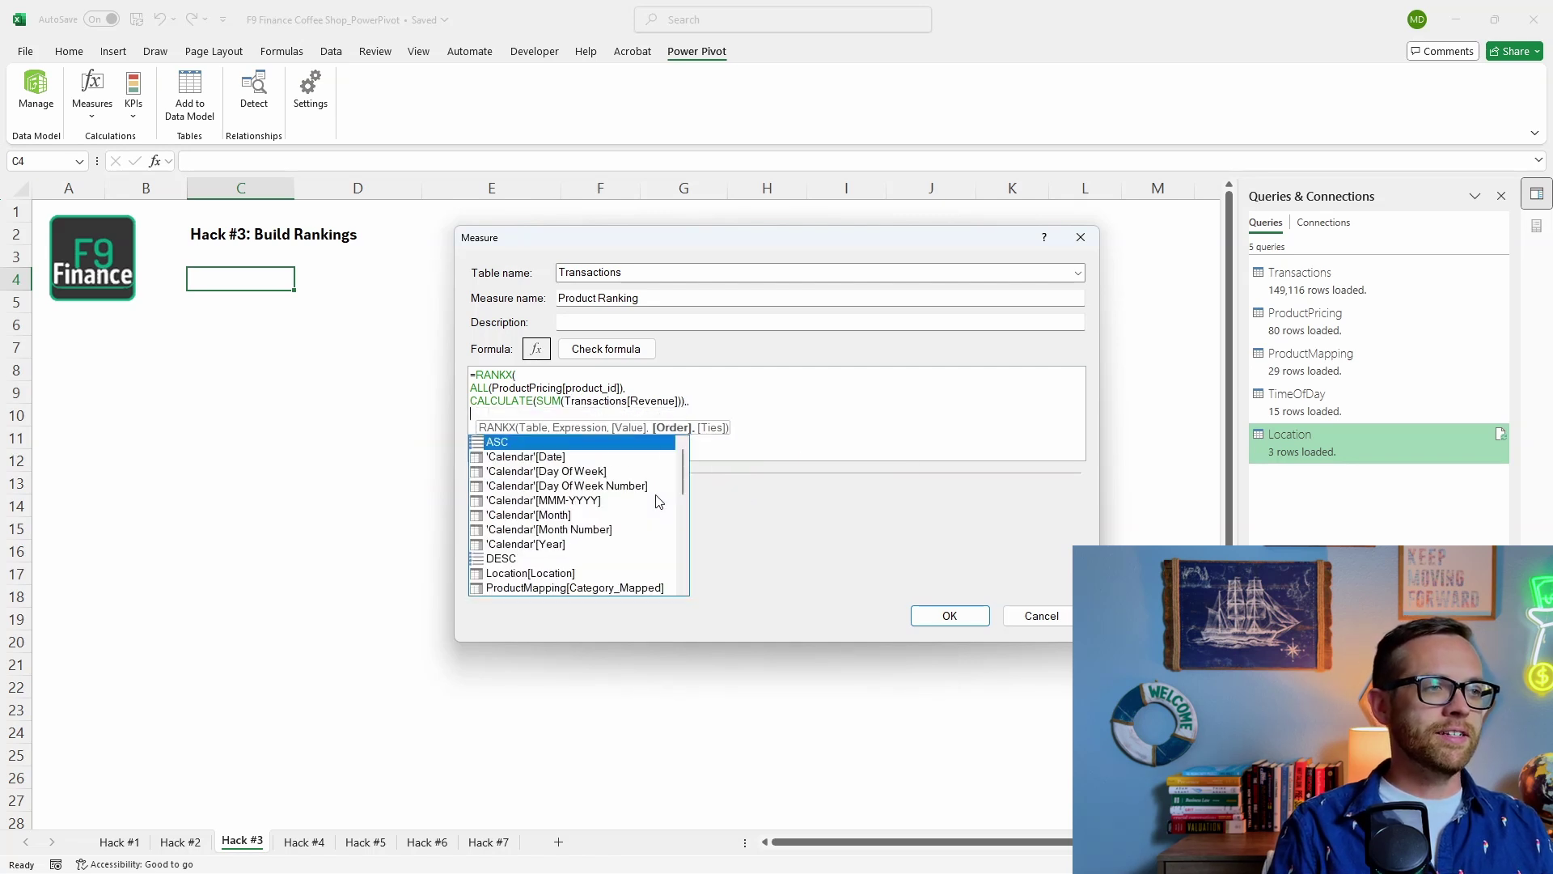
type("DESC")
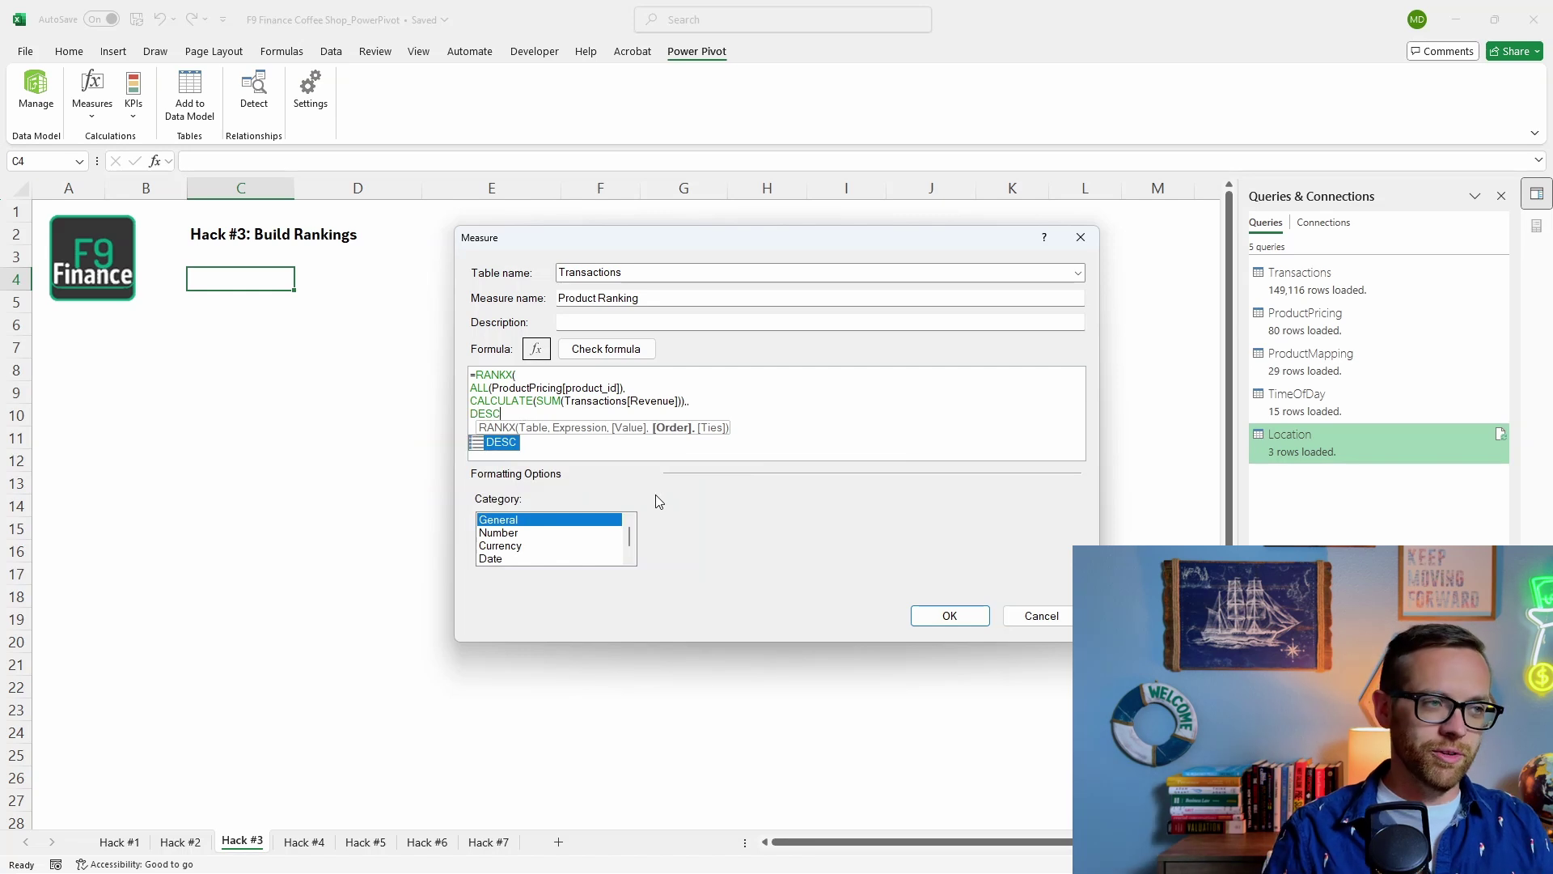
key("Return")
type(")")
left_click(609, 349)
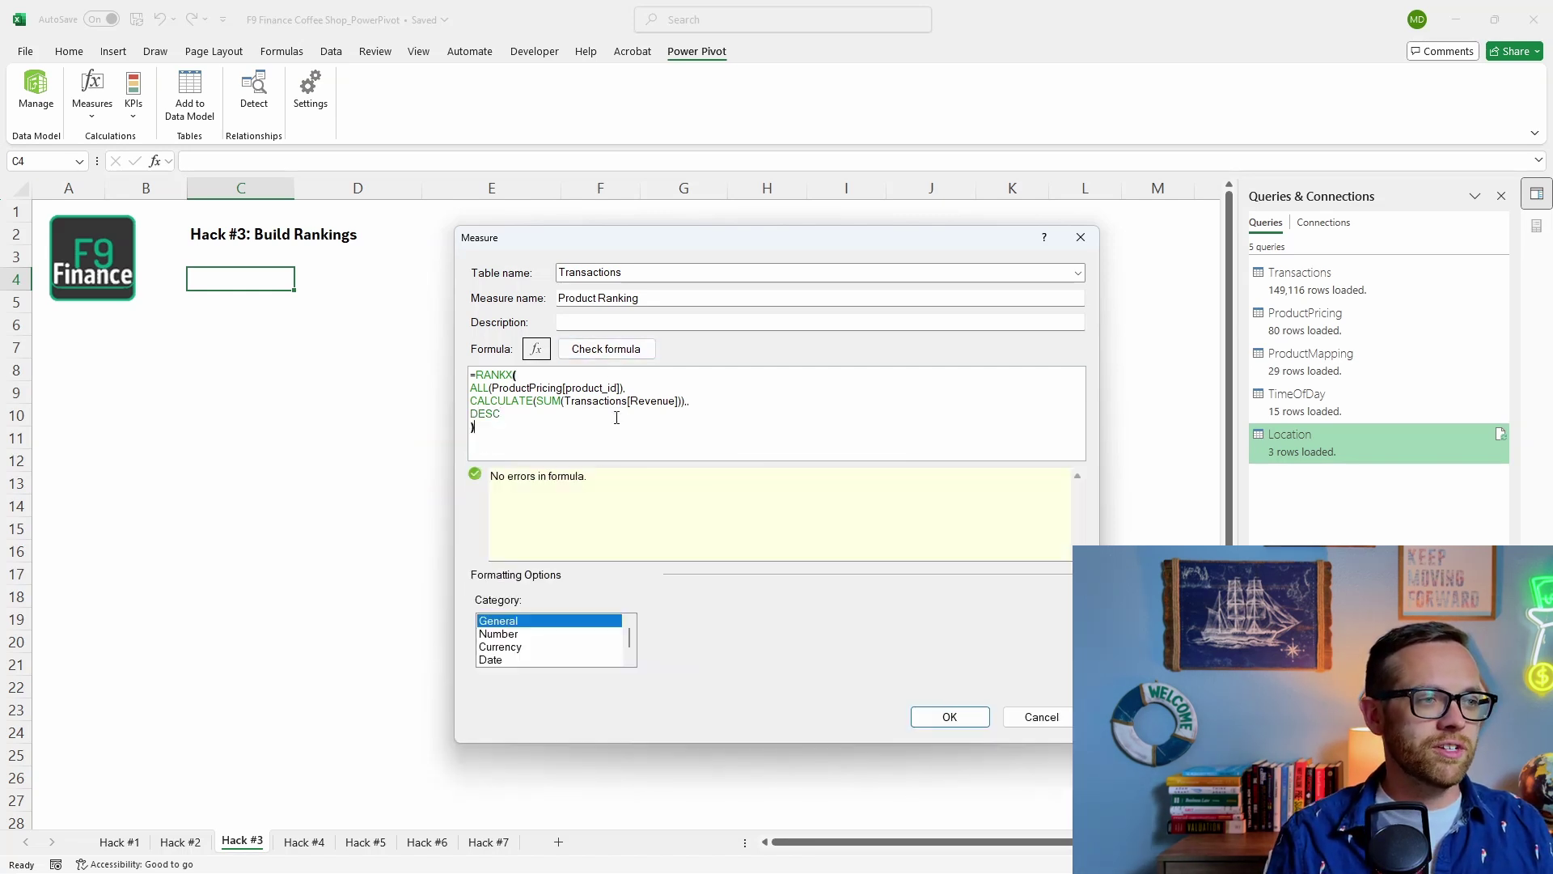
left_click(951, 717)
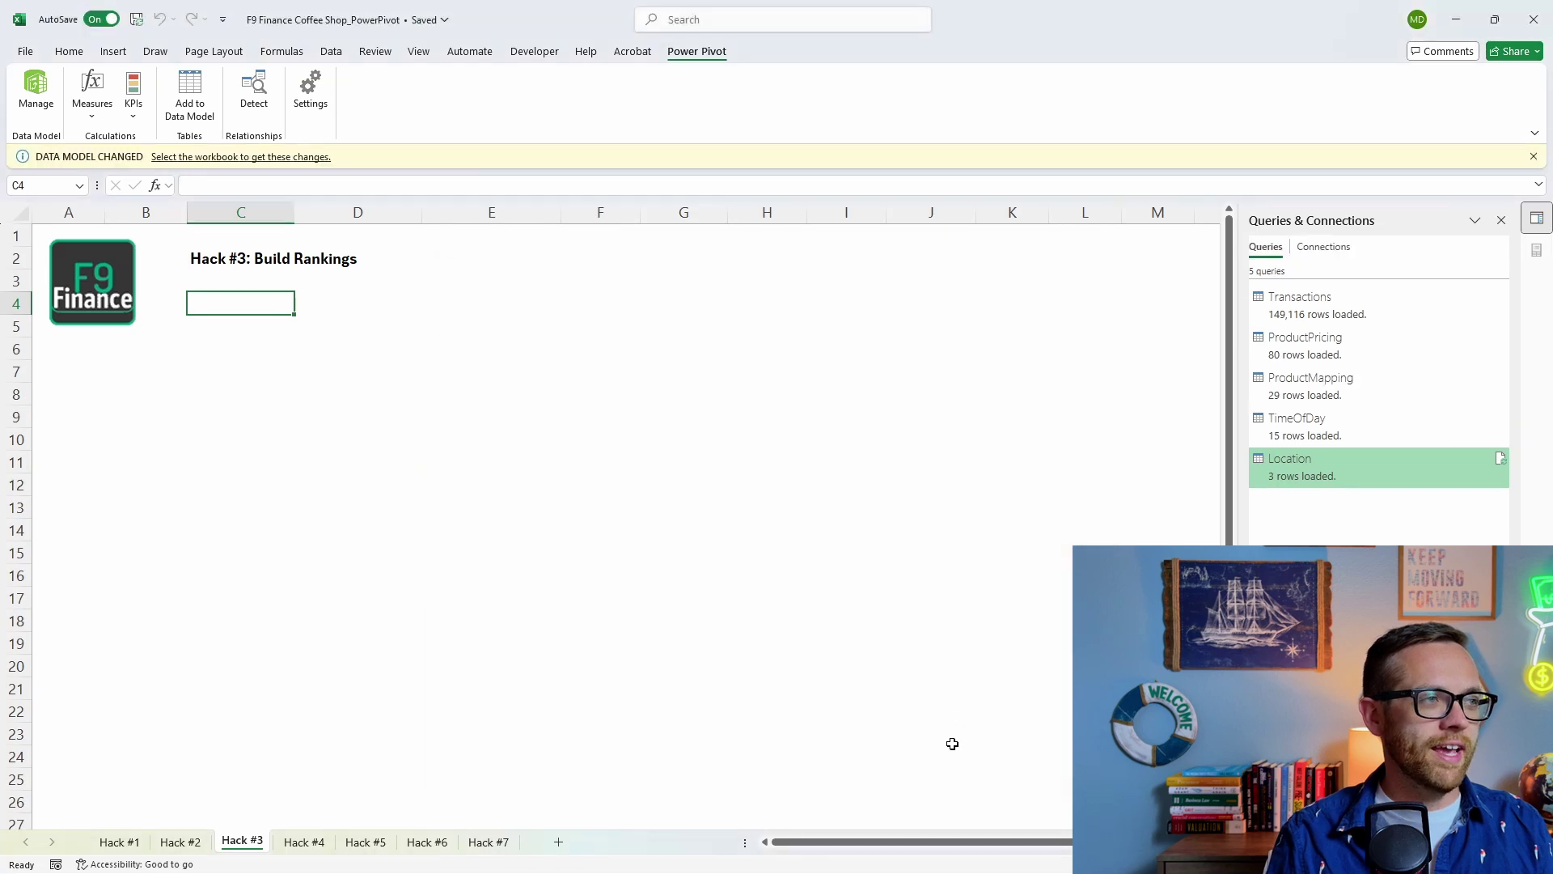
Insert a data model PivotTable at C4 of the Hack #3 sheet with ProductPricing's product_id as rows and Product Ranking as values
left_click(113, 52)
left_click(40, 111)
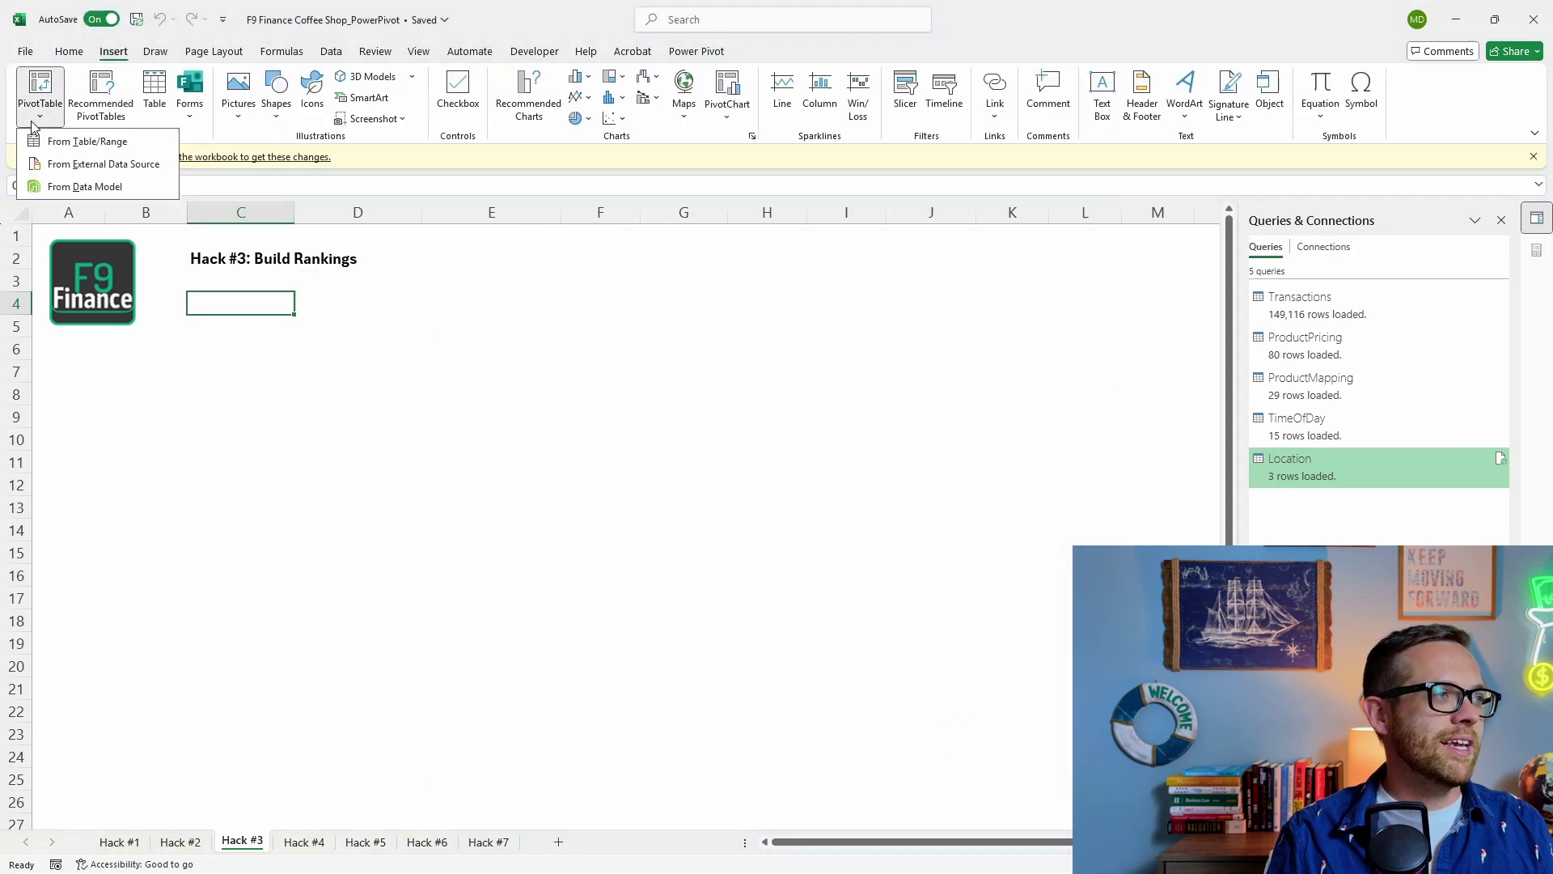
left_click(79, 187)
left_click(402, 384)
left_click(545, 430)
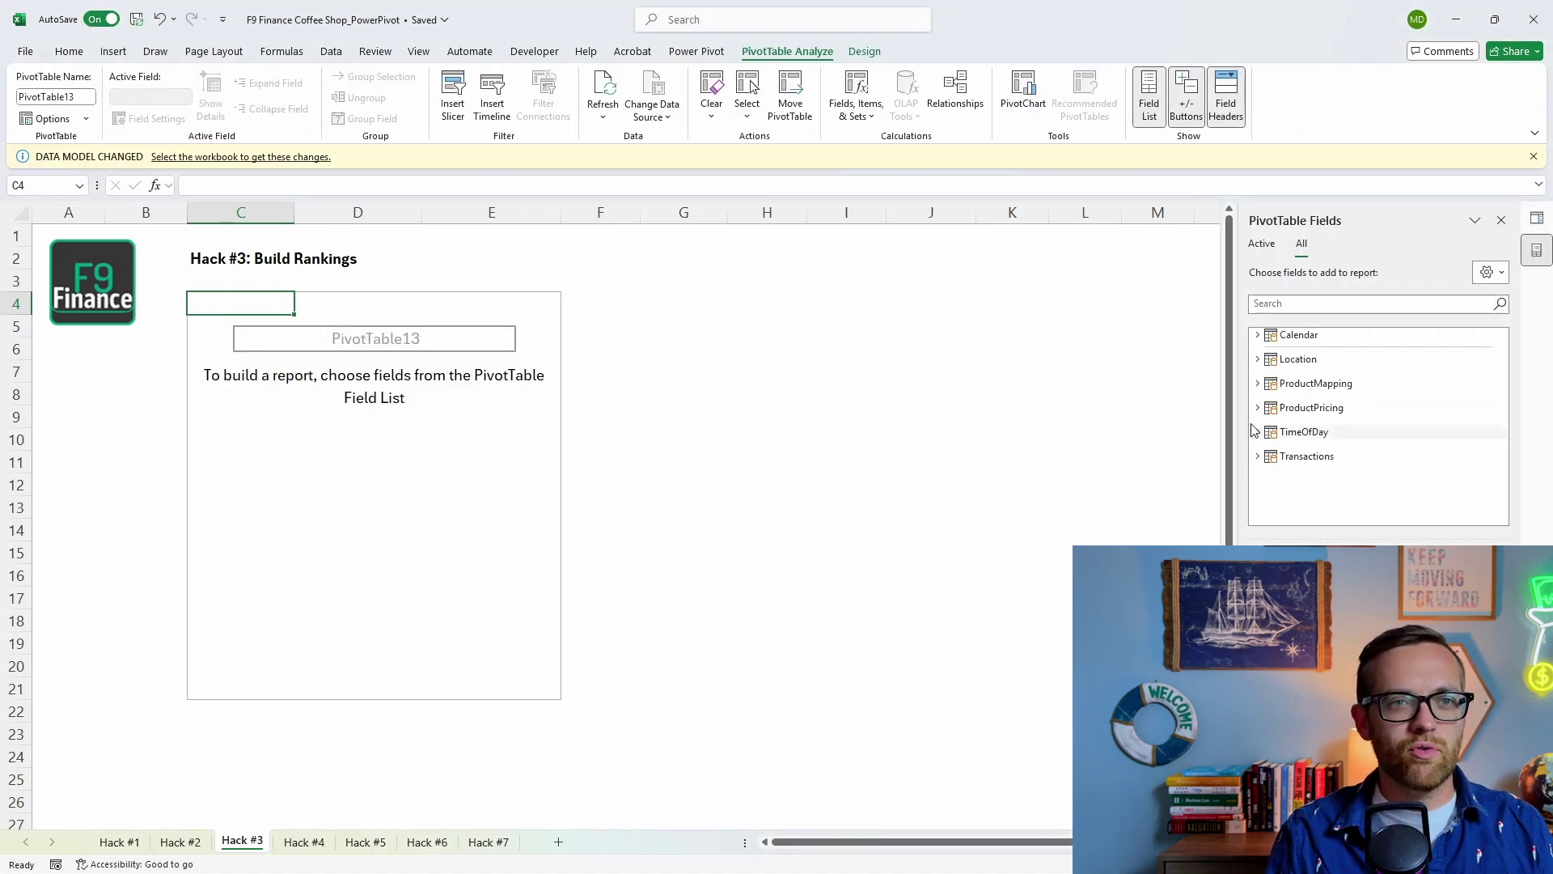
left_click(1257, 407)
left_click(1286, 423)
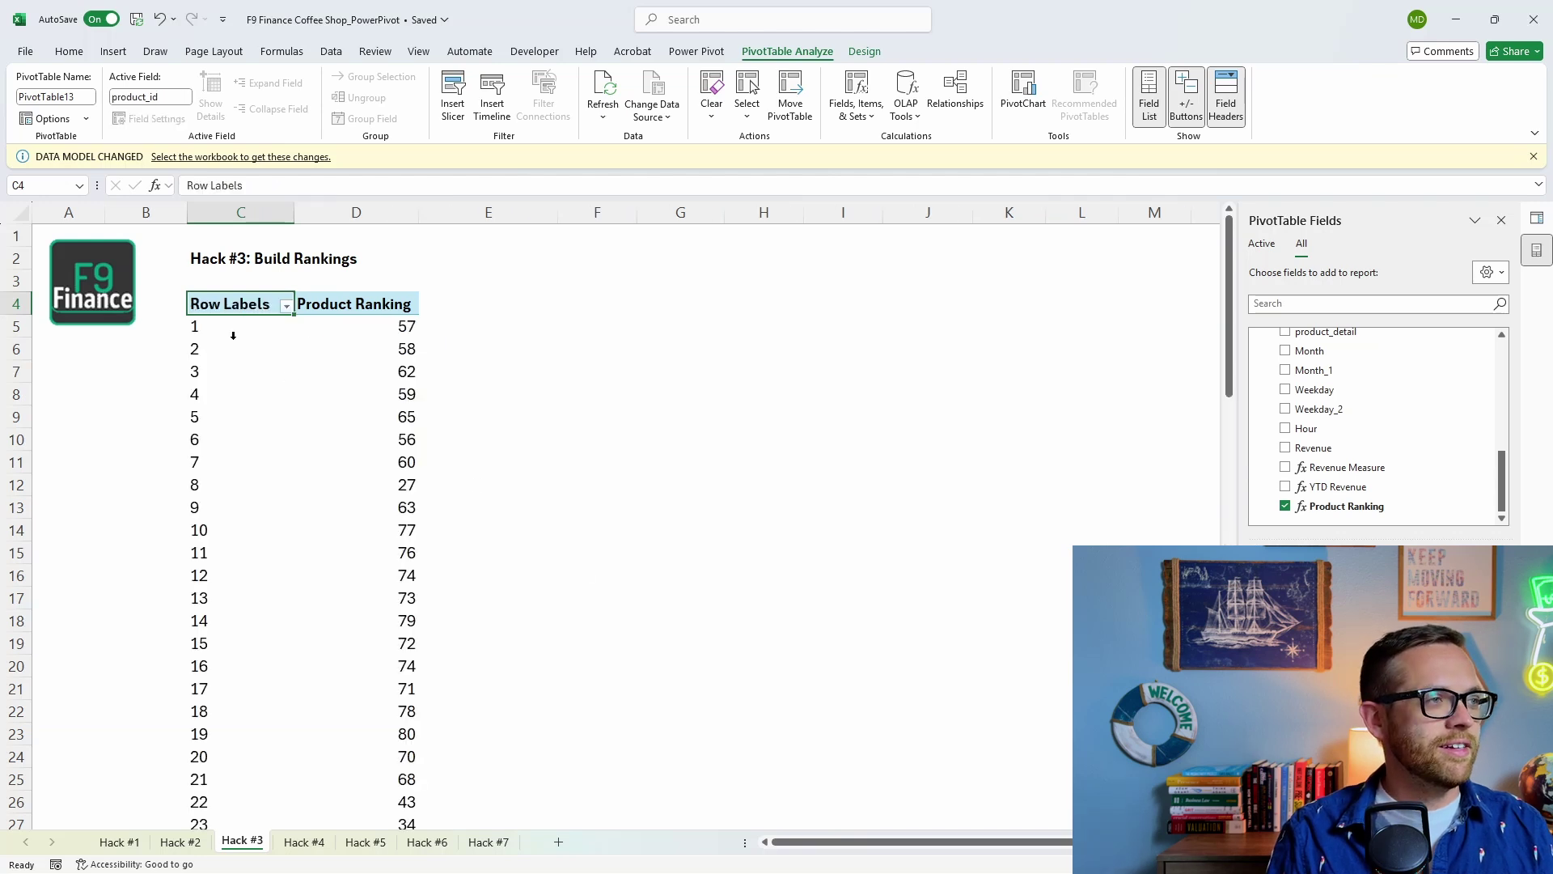
Examine the rankings of individual product IDs down the PivotTable, starting with product 1
left_click(223, 332)
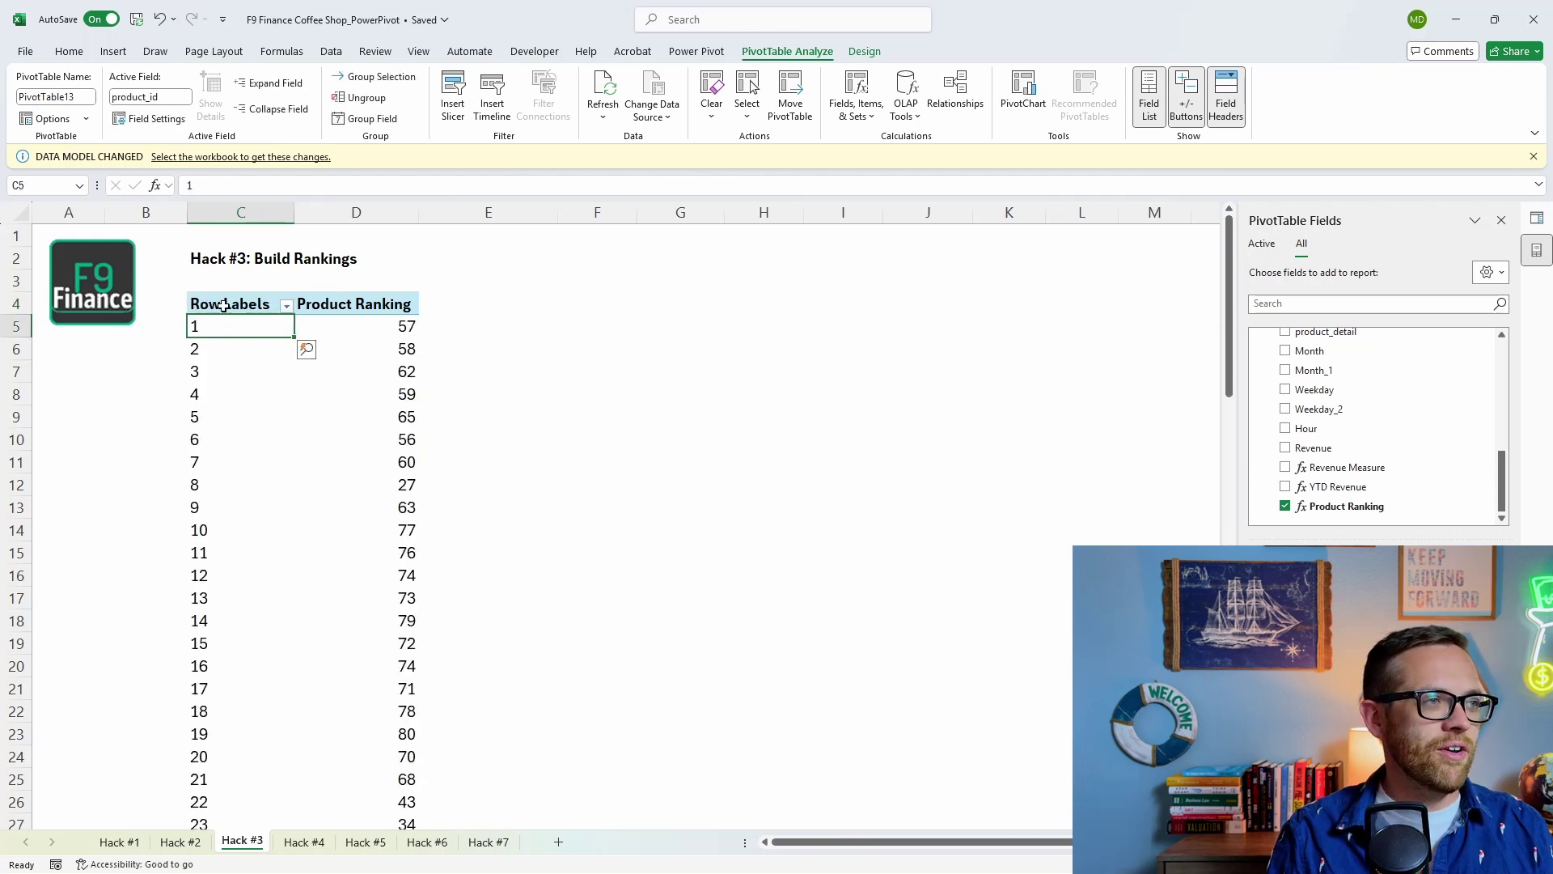
left_click_drag(229, 325, 308, 327)
scroll(298, 378, "down", 16)
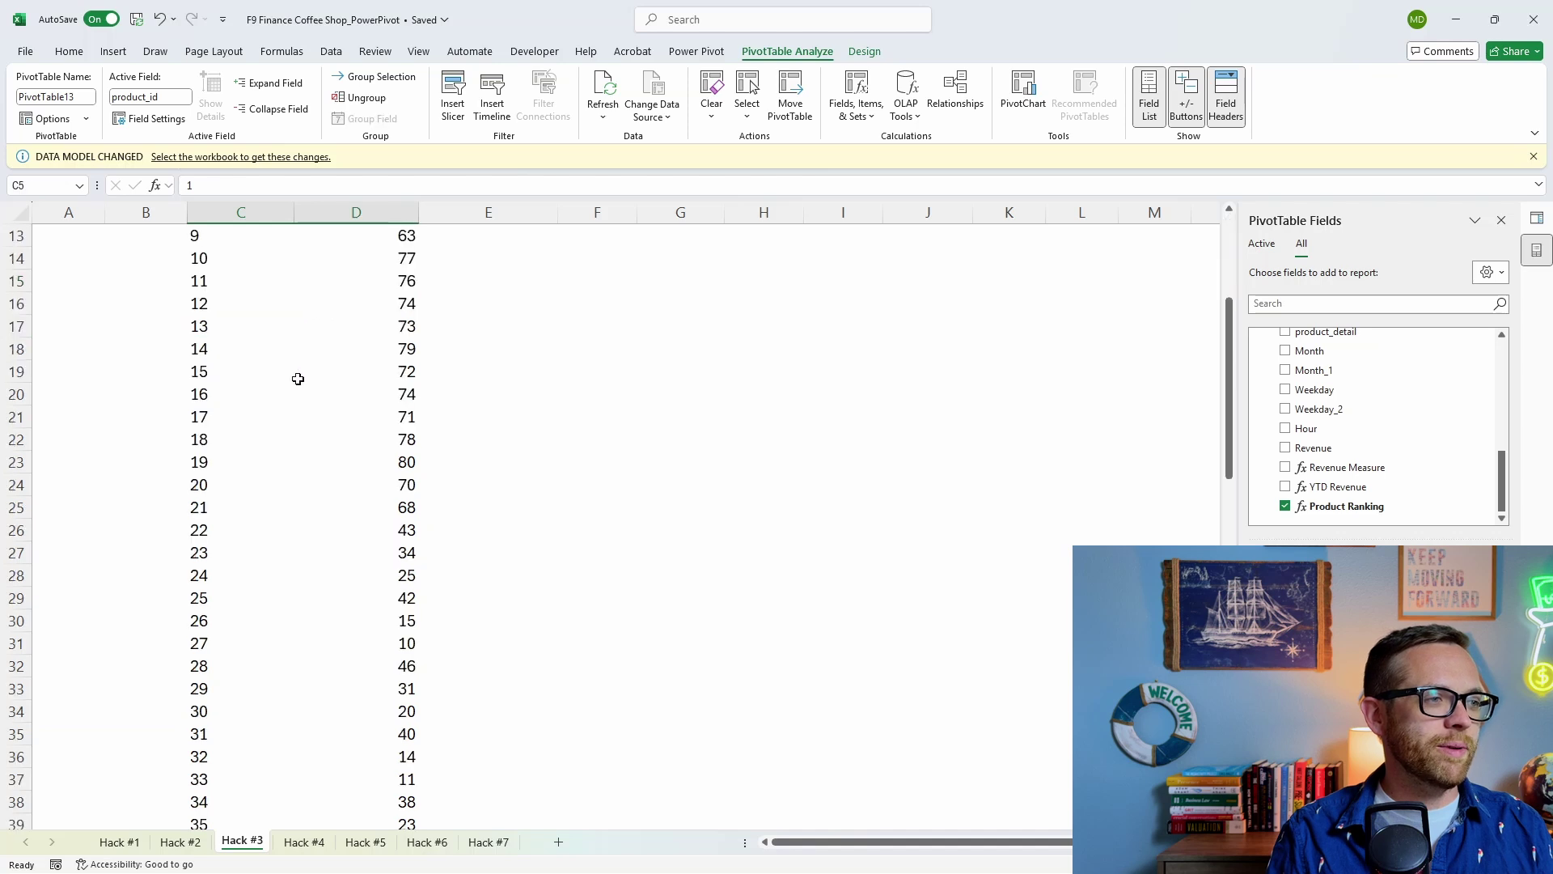
left_click_drag(226, 600, 396, 601)
scroll(338, 482, "down", 5)
scroll(337, 482, "up", 20)
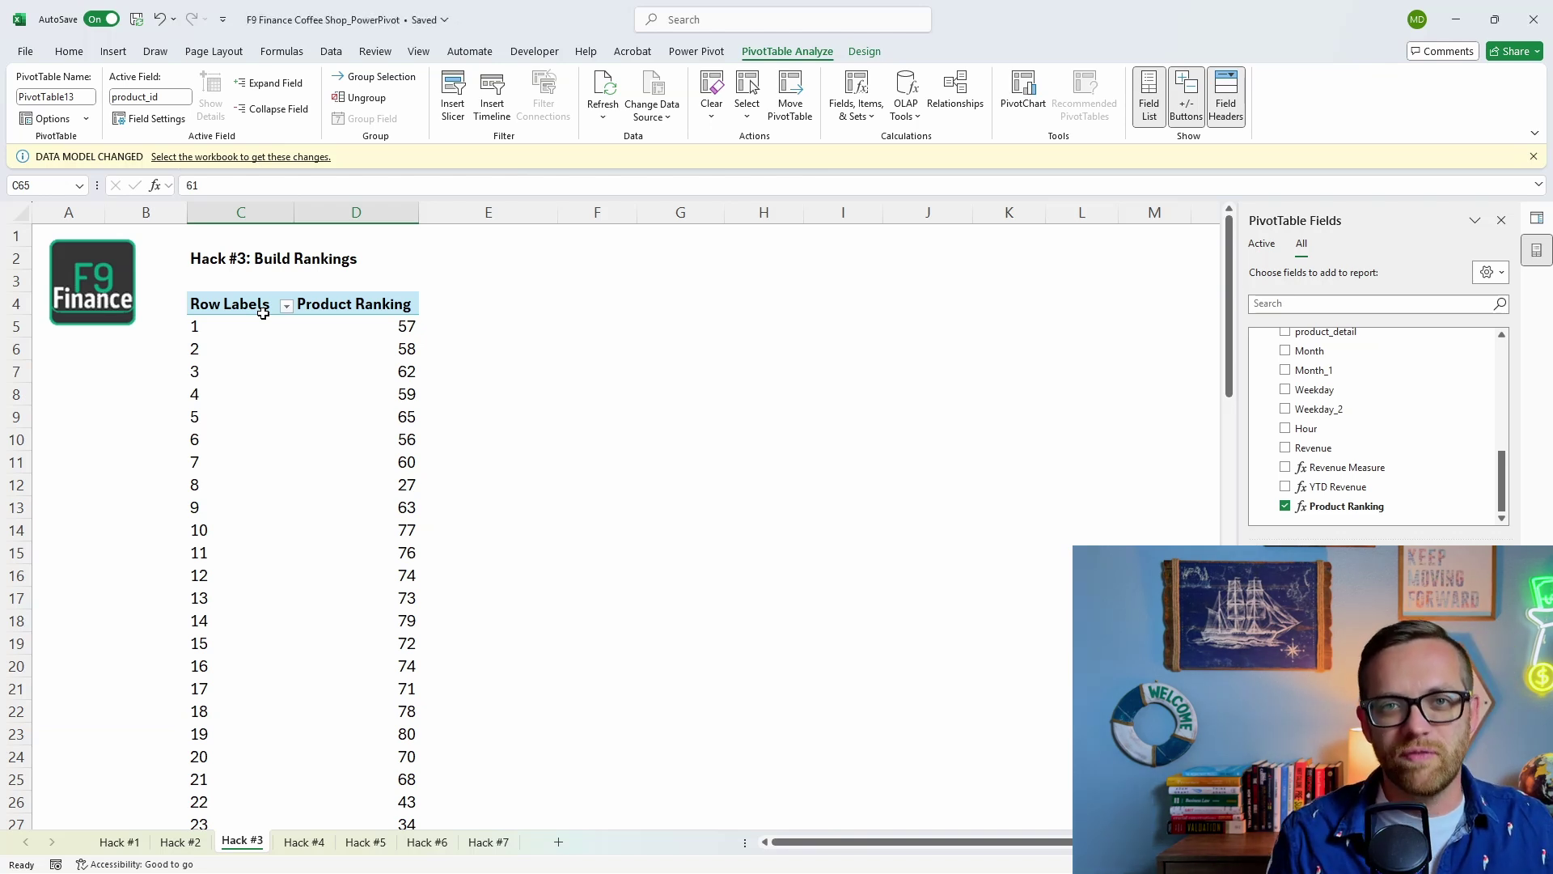
Insert a combined PivotChart and PivotTable from the data model at C4 of the Hack #4 sheet and move the chart beside the table
key("ctrl+Page_Down")
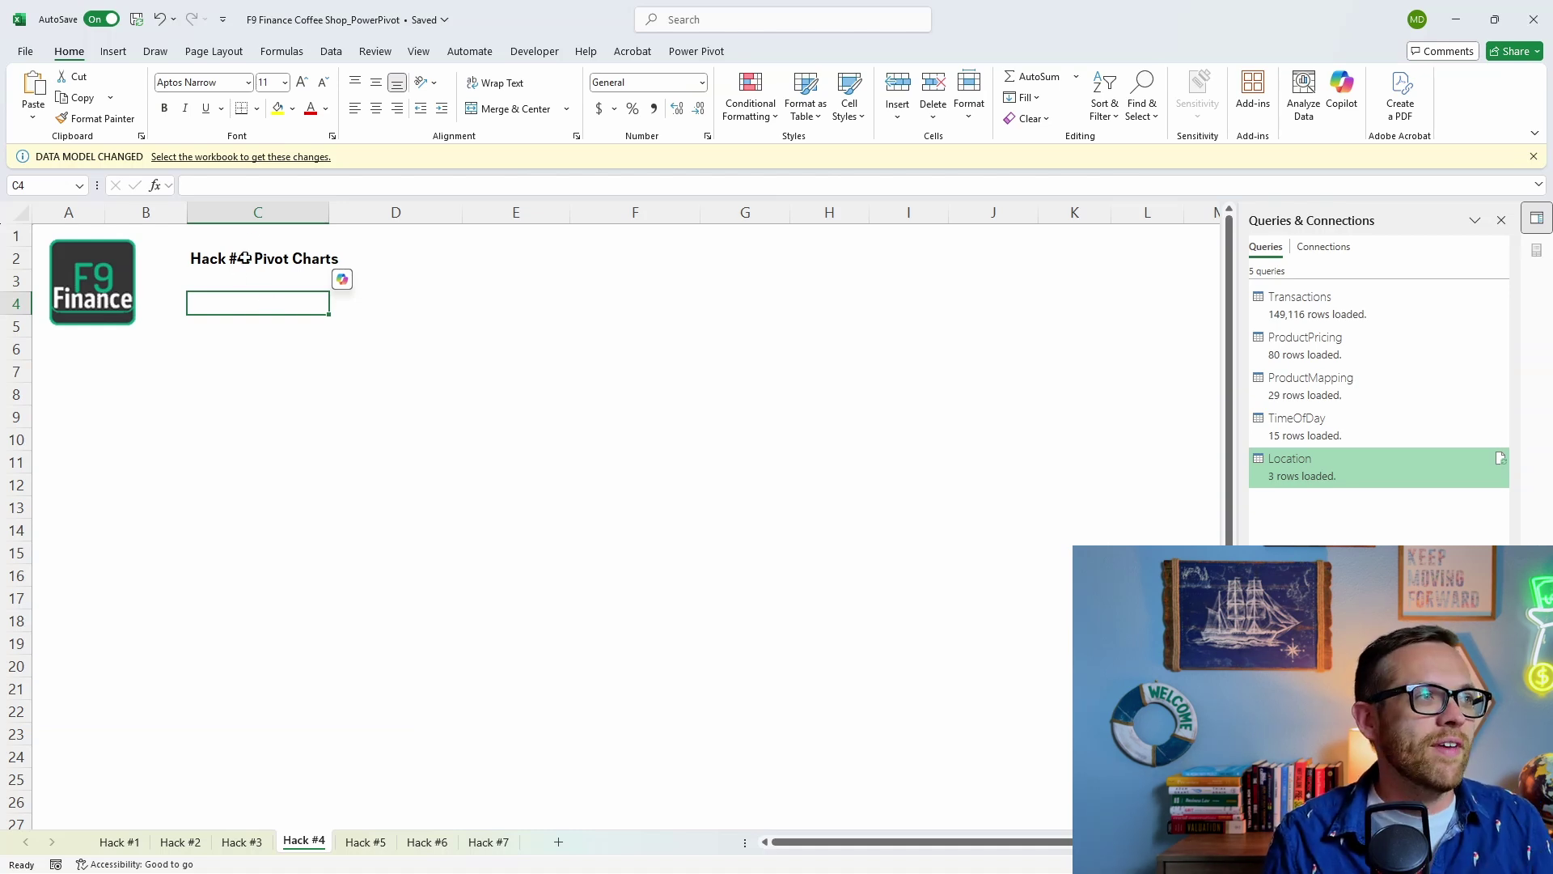
left_click(113, 51)
left_click(723, 113)
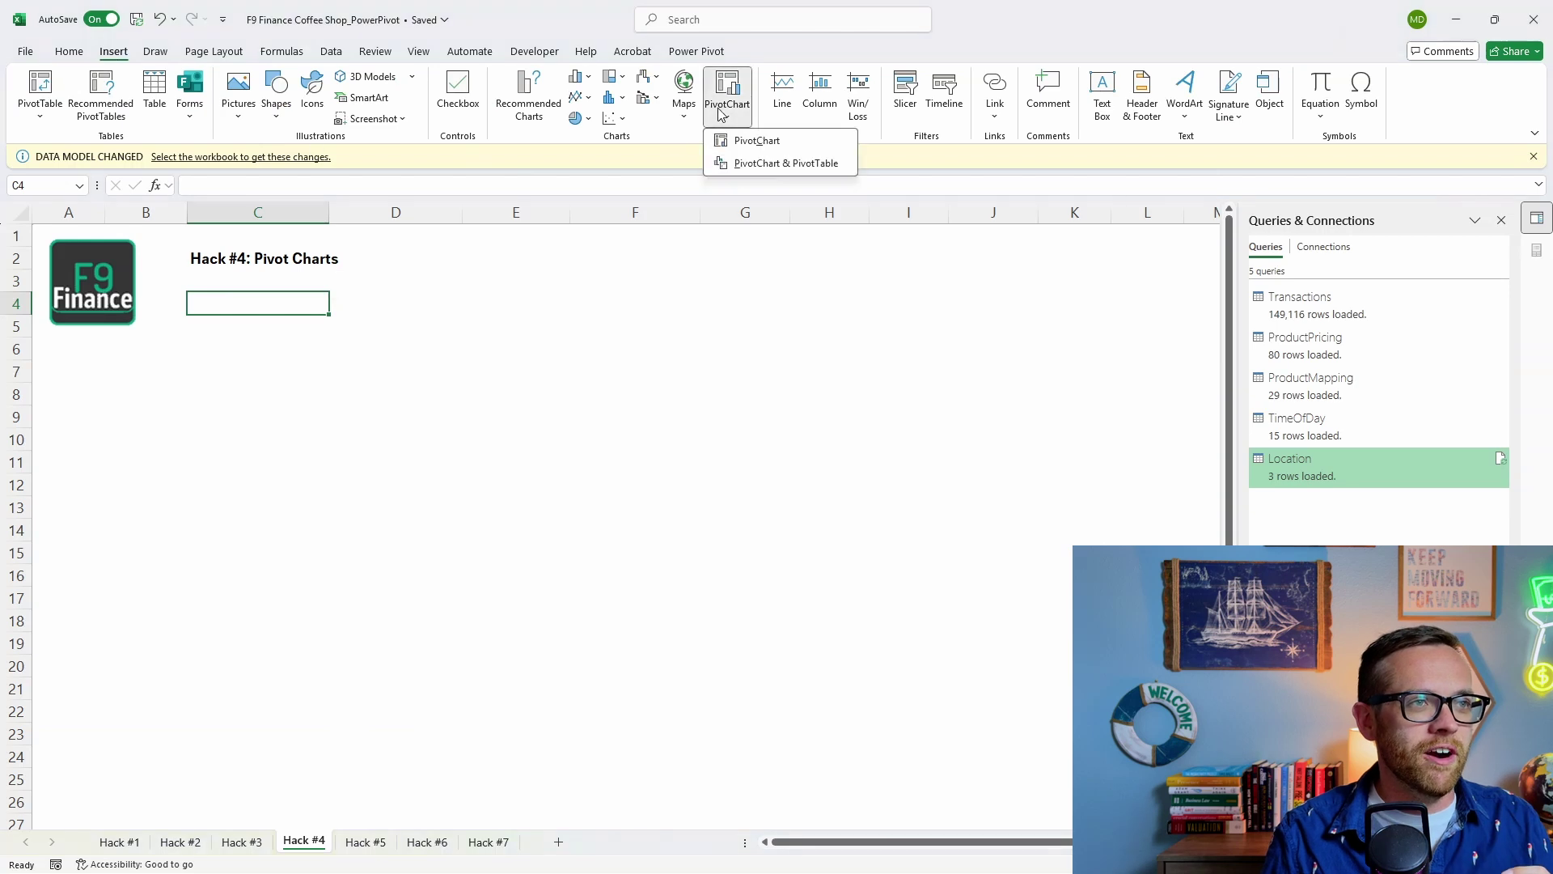
left_click(730, 166)
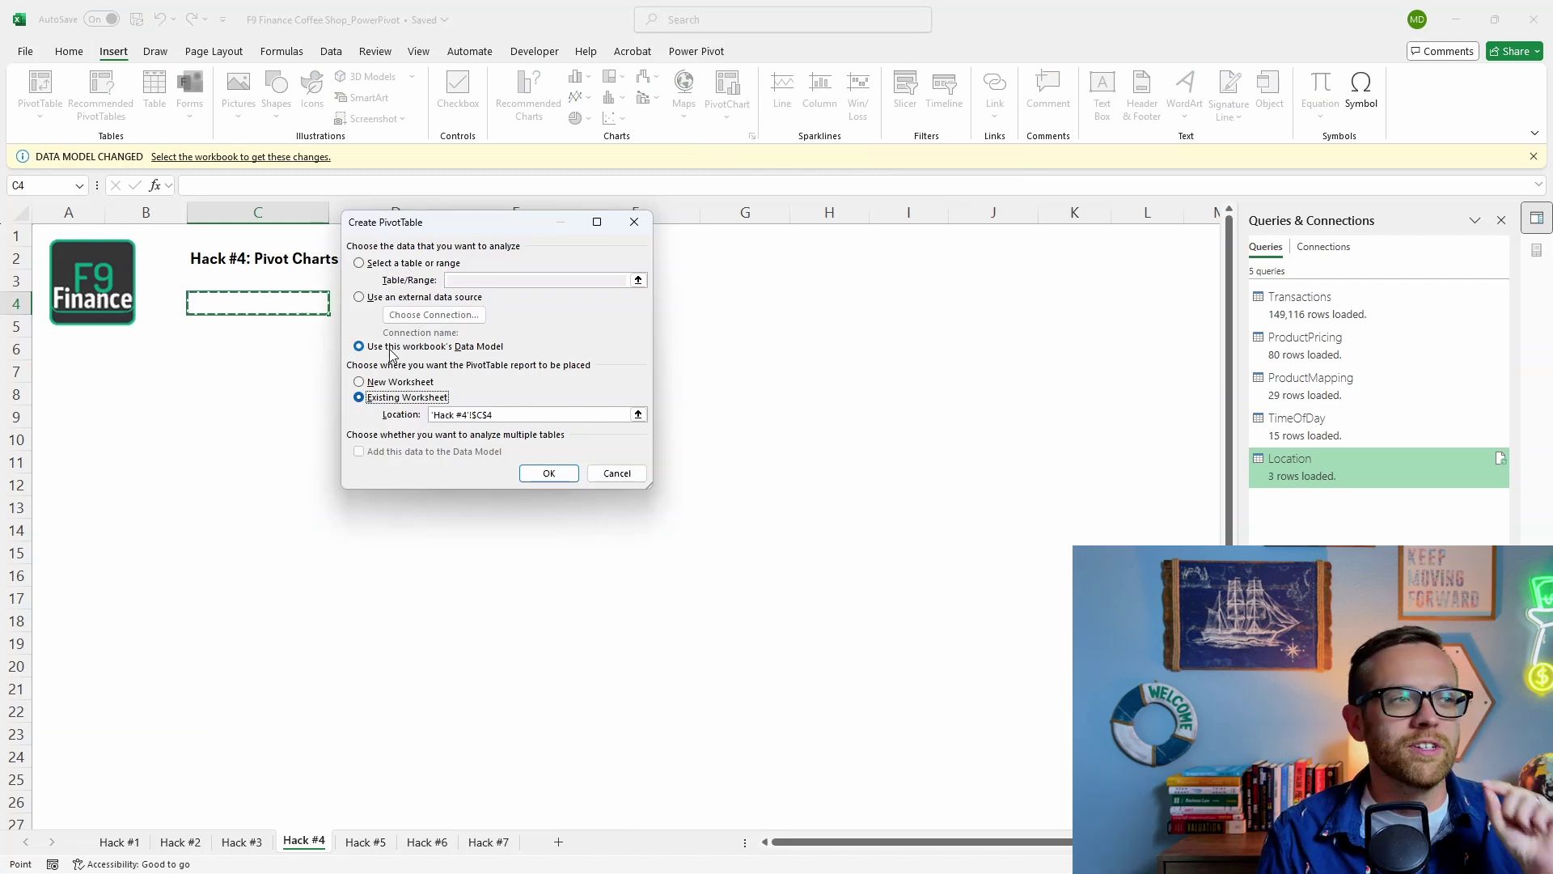
left_click(530, 475)
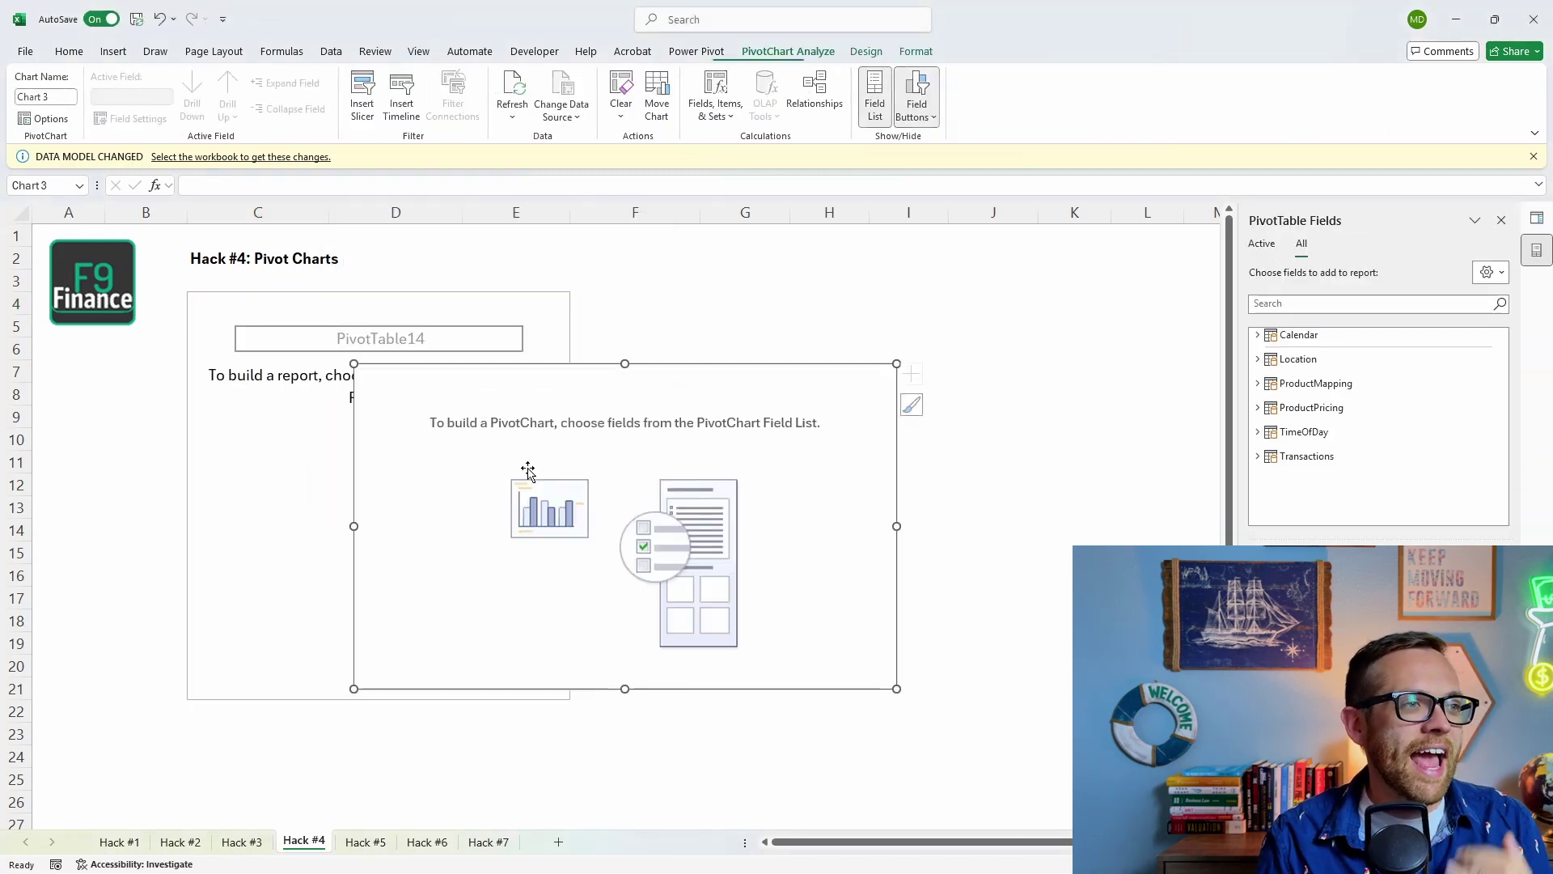
left_click_drag(541, 374, 826, 382)
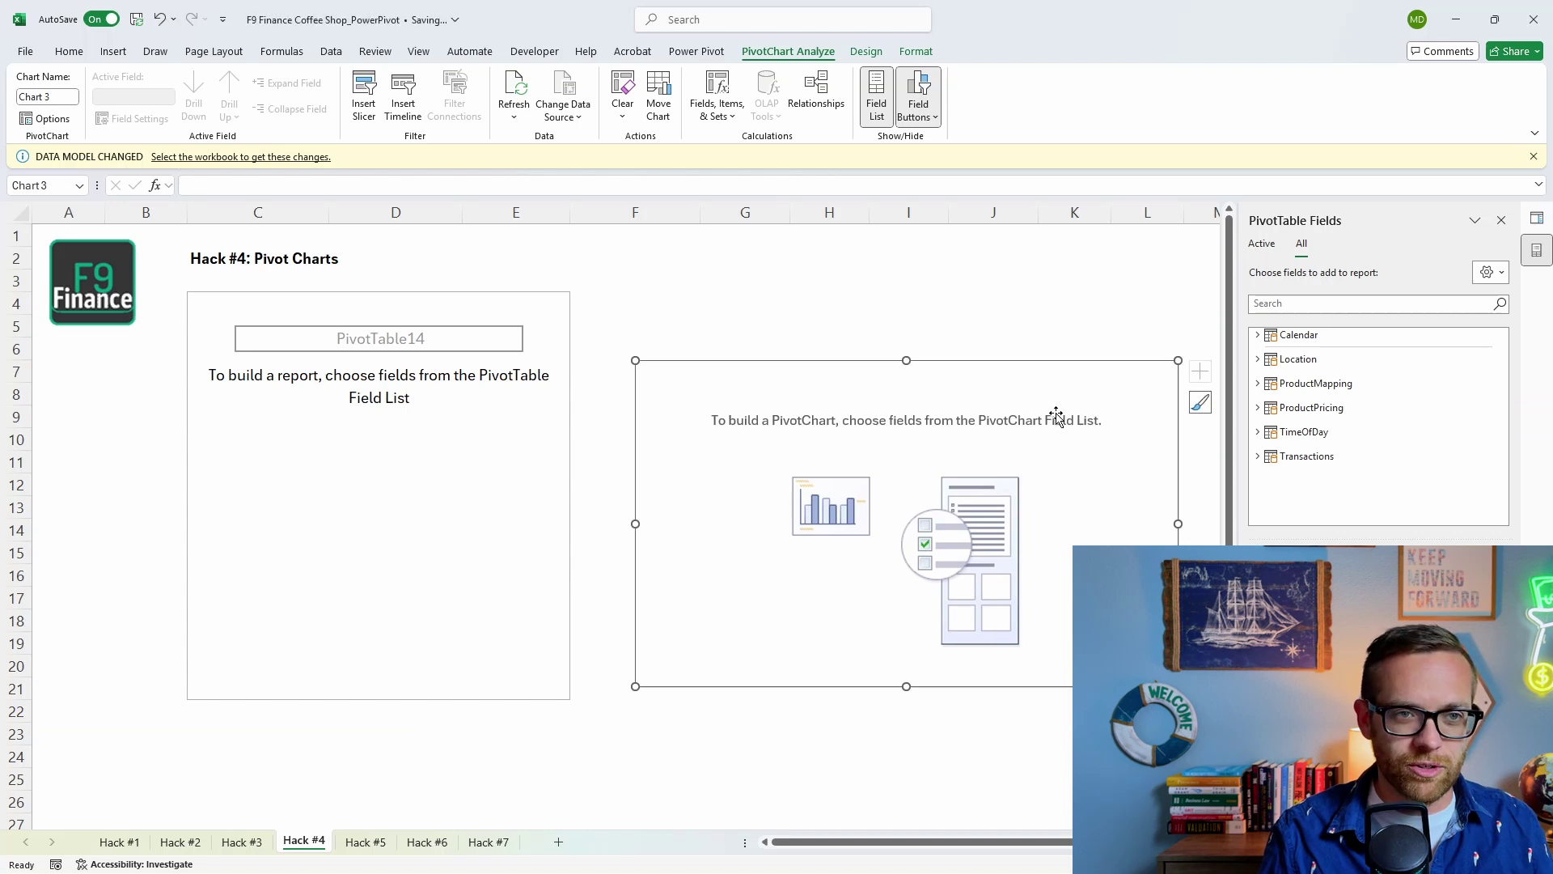
Add store_location, Month_1 and Revenue Measure from the Transactions table to the PivotChart and its PivotTable
left_click(1259, 457)
scroll(1315, 409, "down", 3)
scroll(1303, 405, "up", 1)
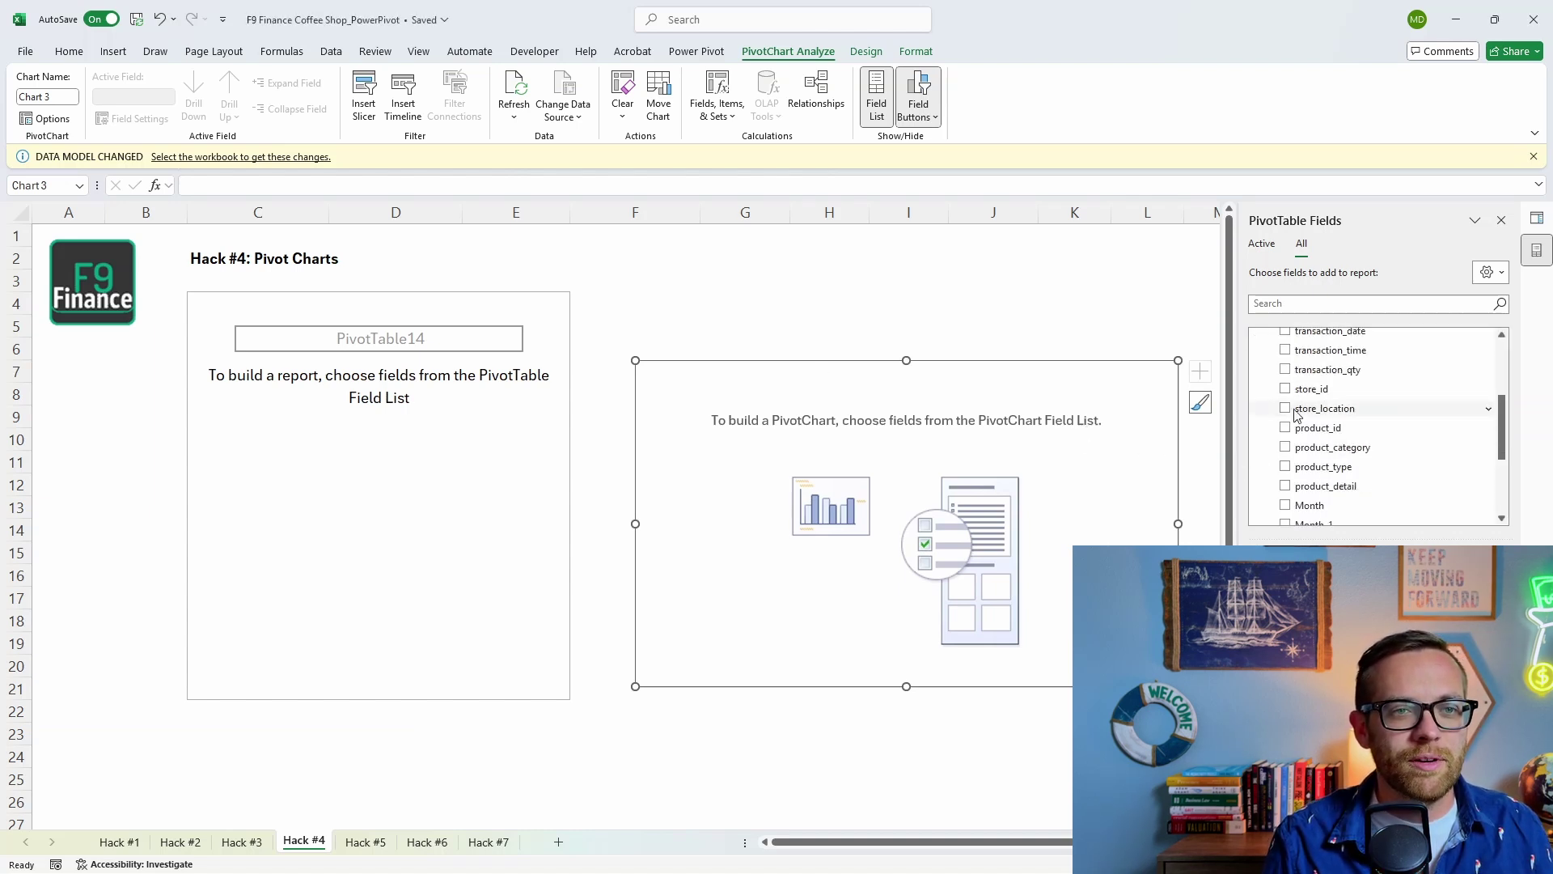
left_click(1285, 408)
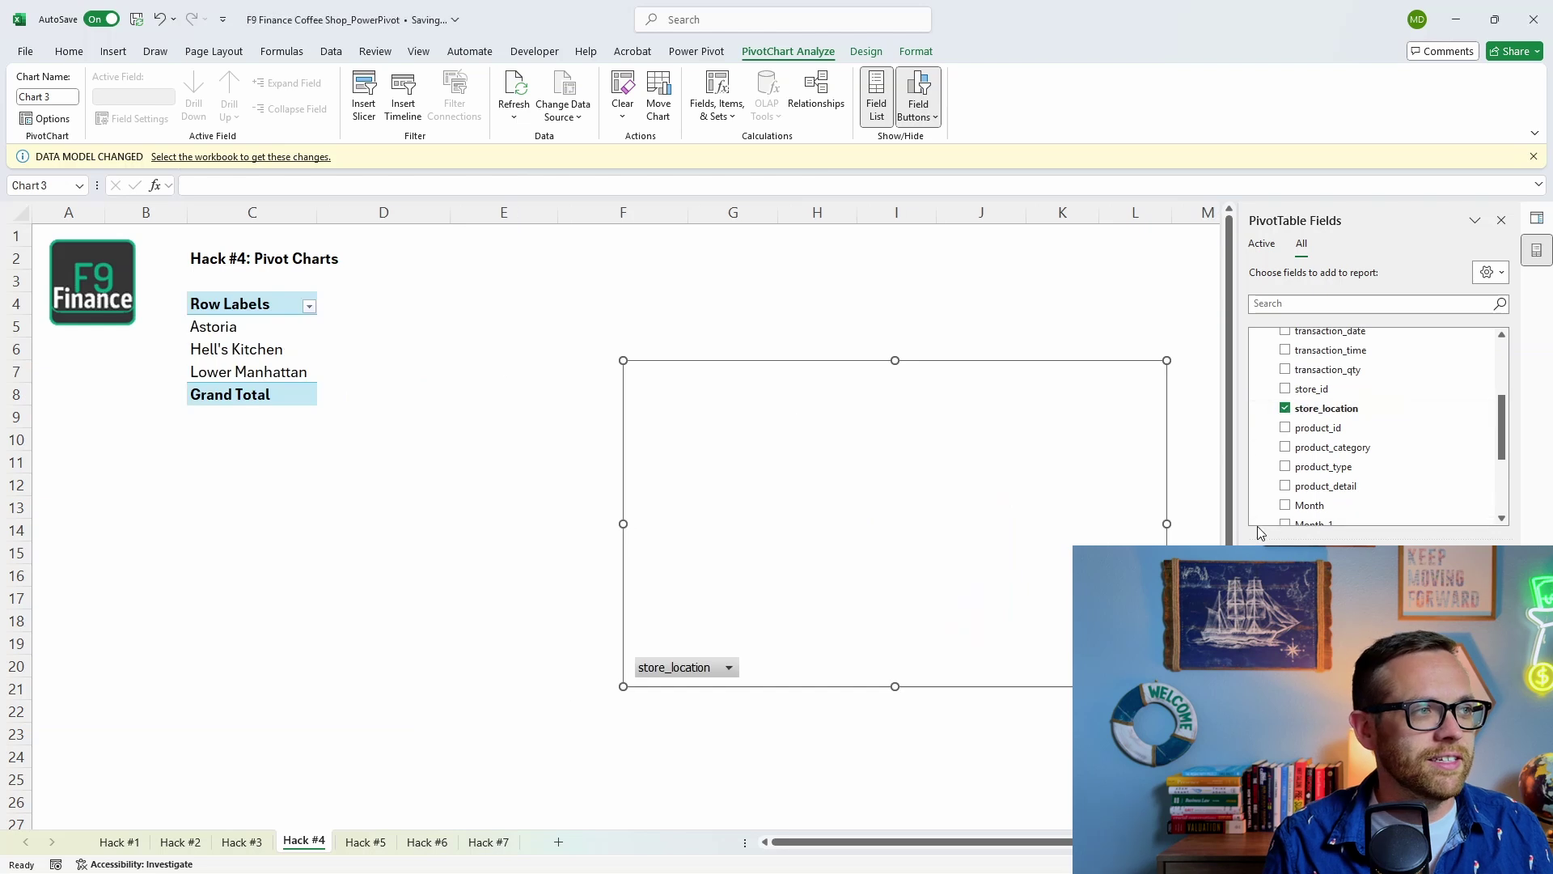
scroll(1283, 453, "down", 1)
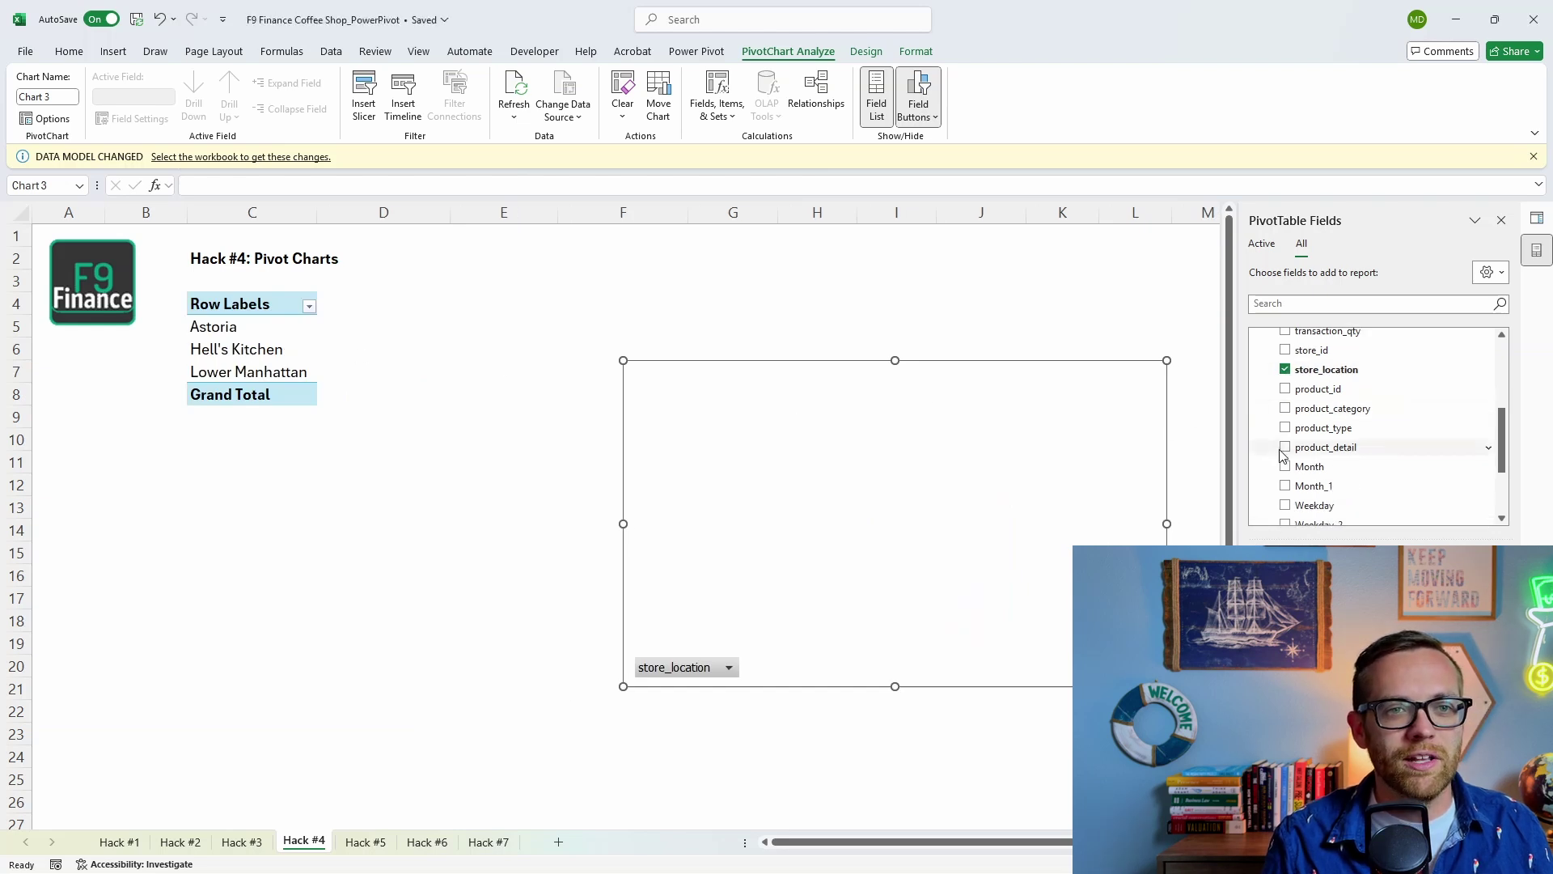
left_click(1285, 485)
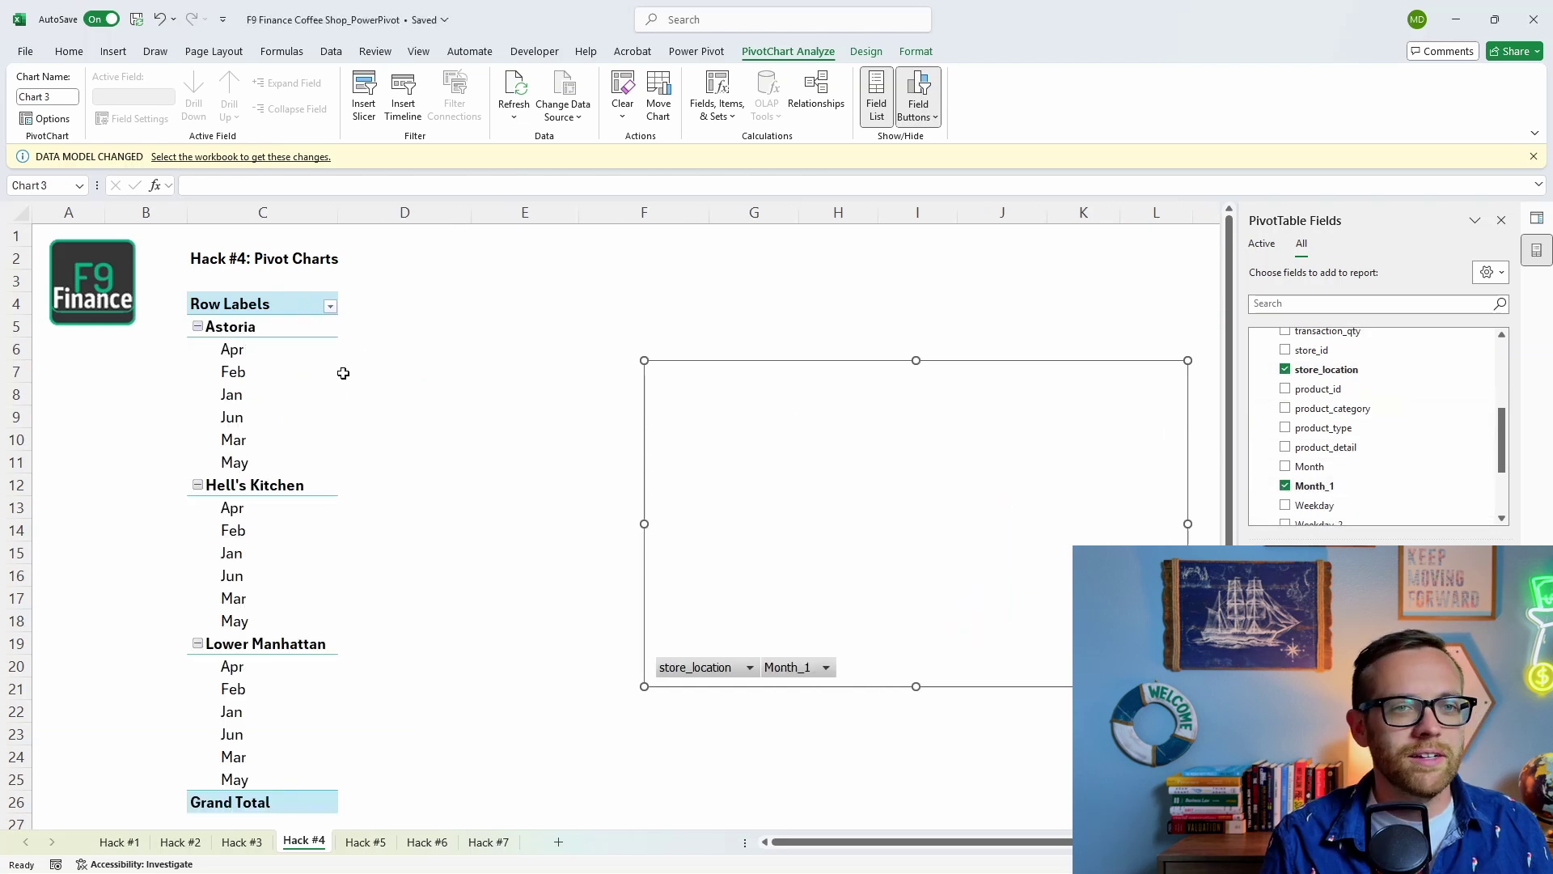
scroll(1294, 453, "down", 2)
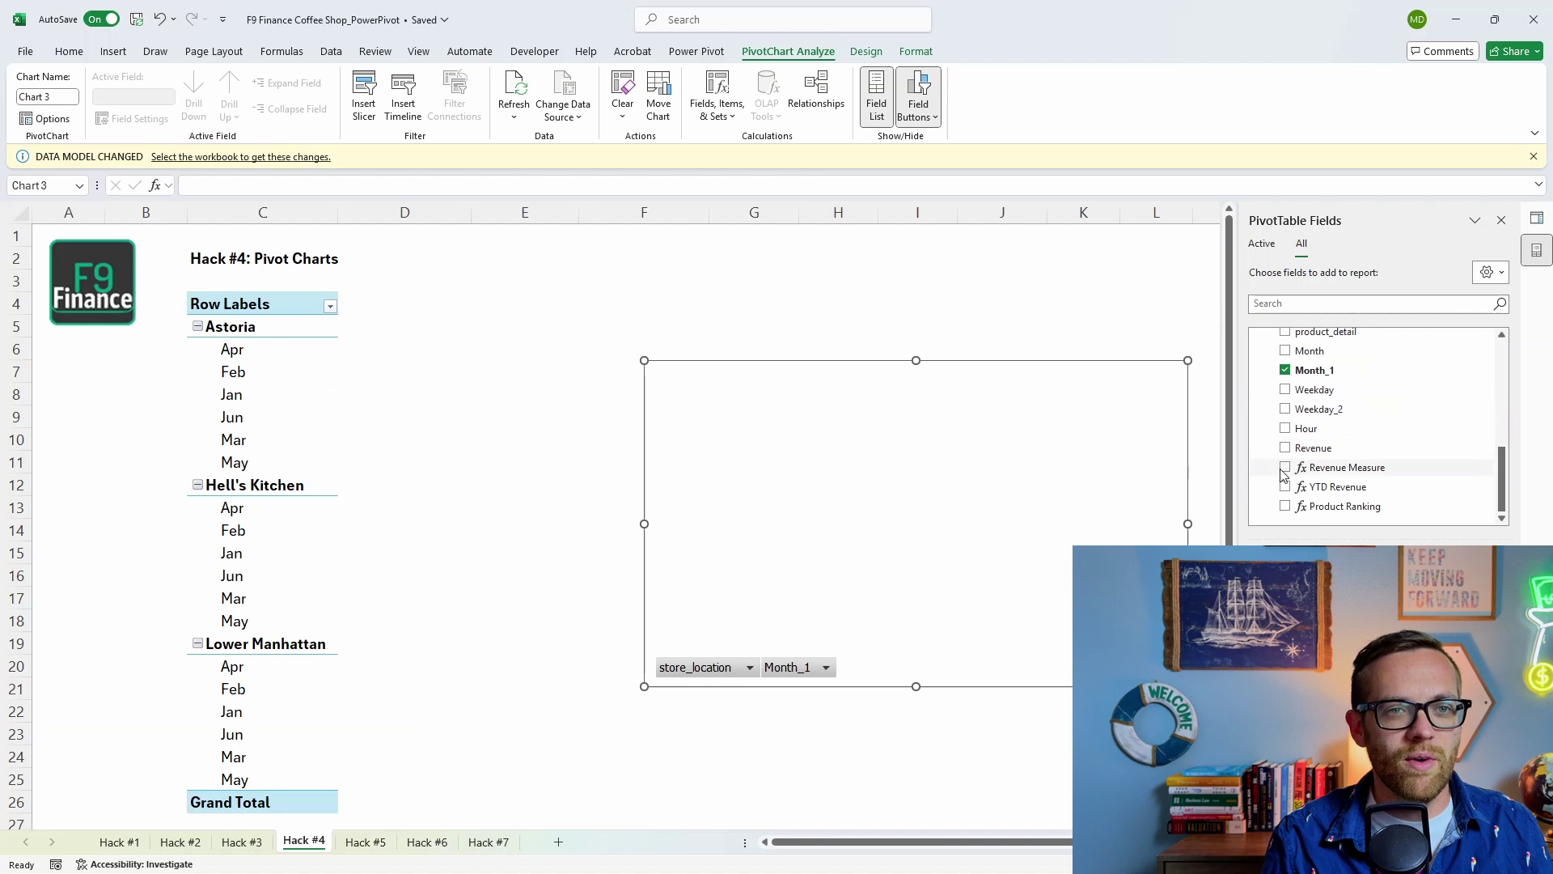
left_click(1285, 467)
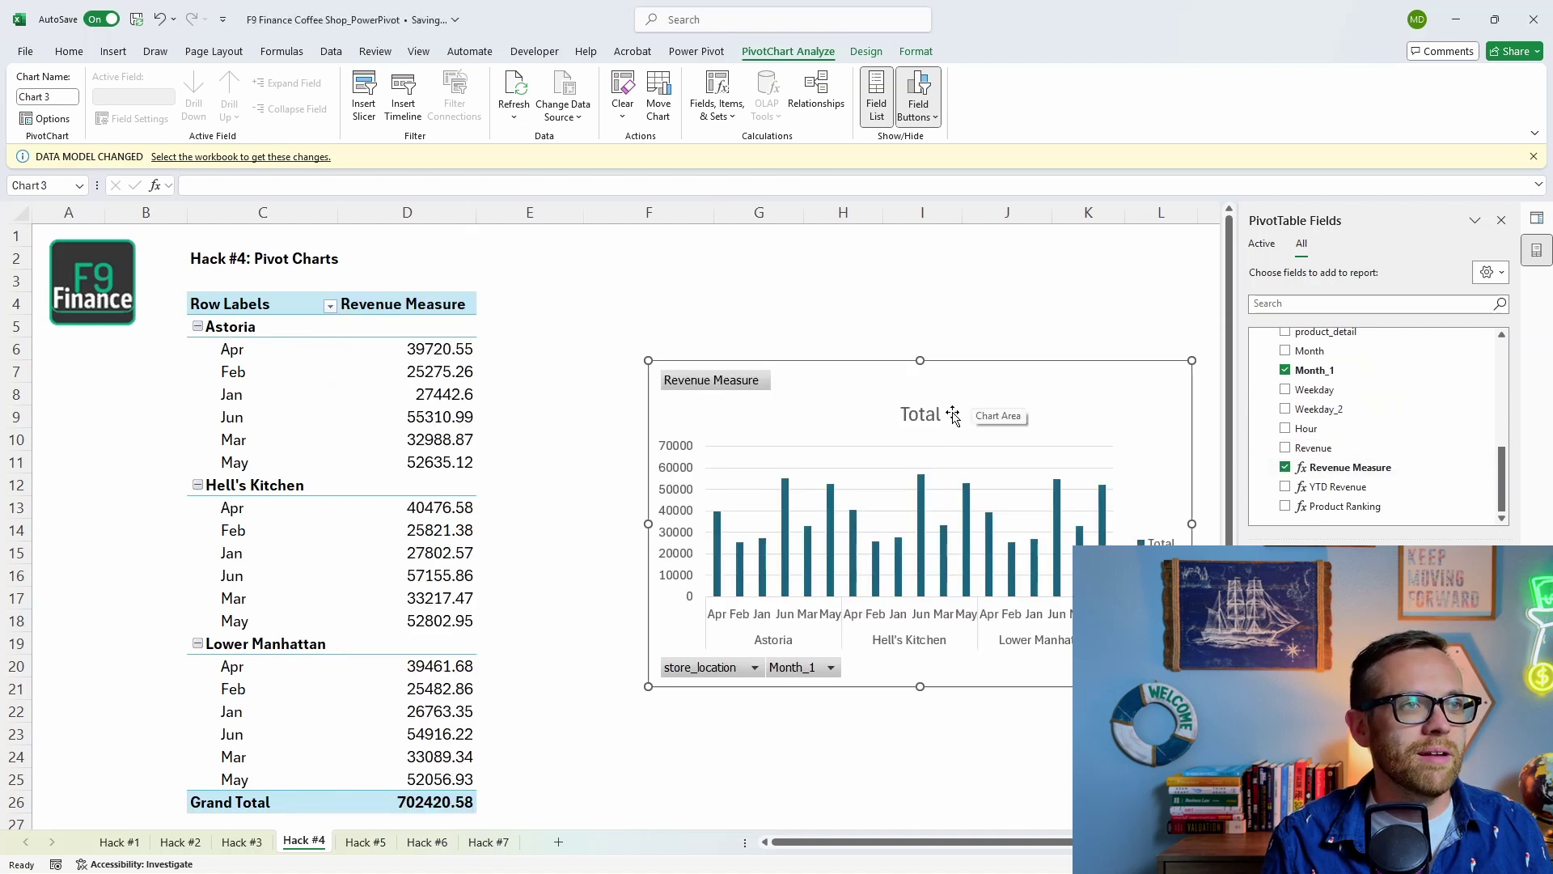
Change the PivotChart's type to Stacked Column
left_click(870, 53)
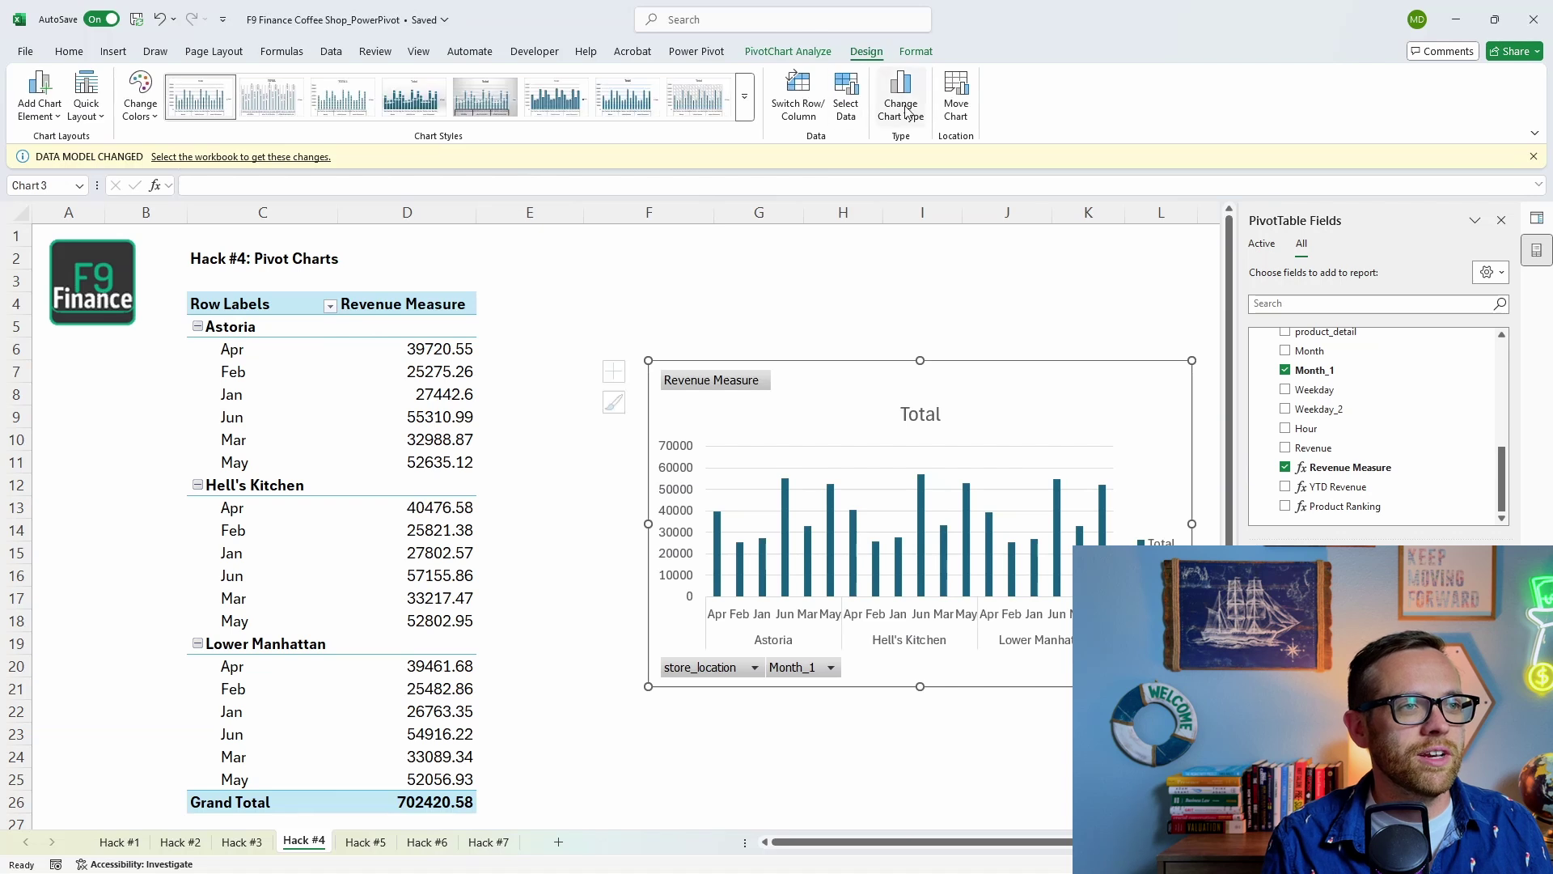
left_click(900, 93)
left_click(715, 282)
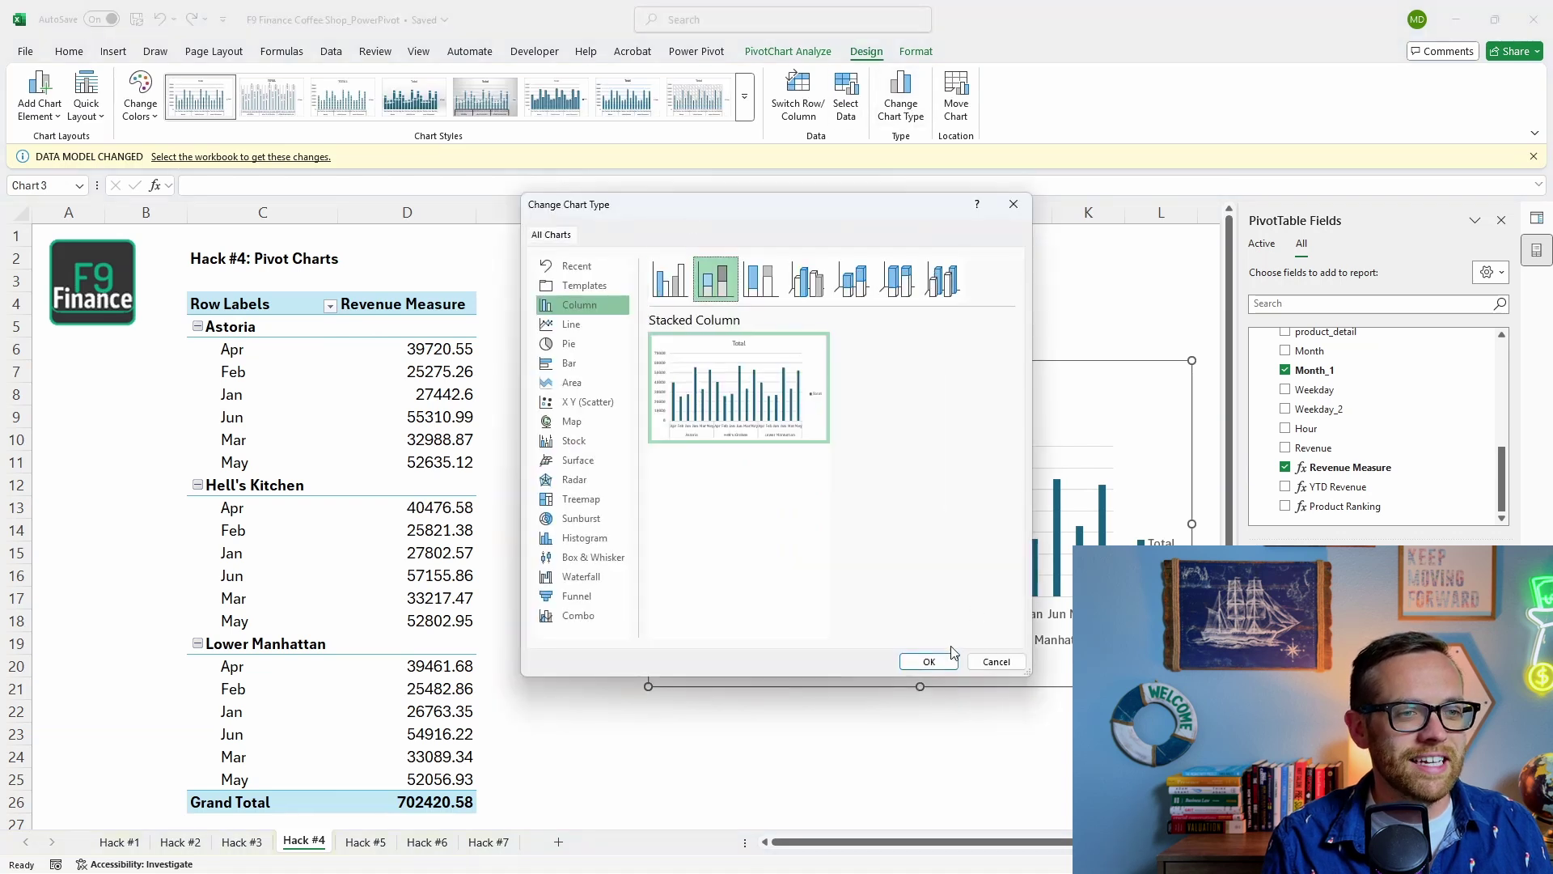
left_click(929, 661)
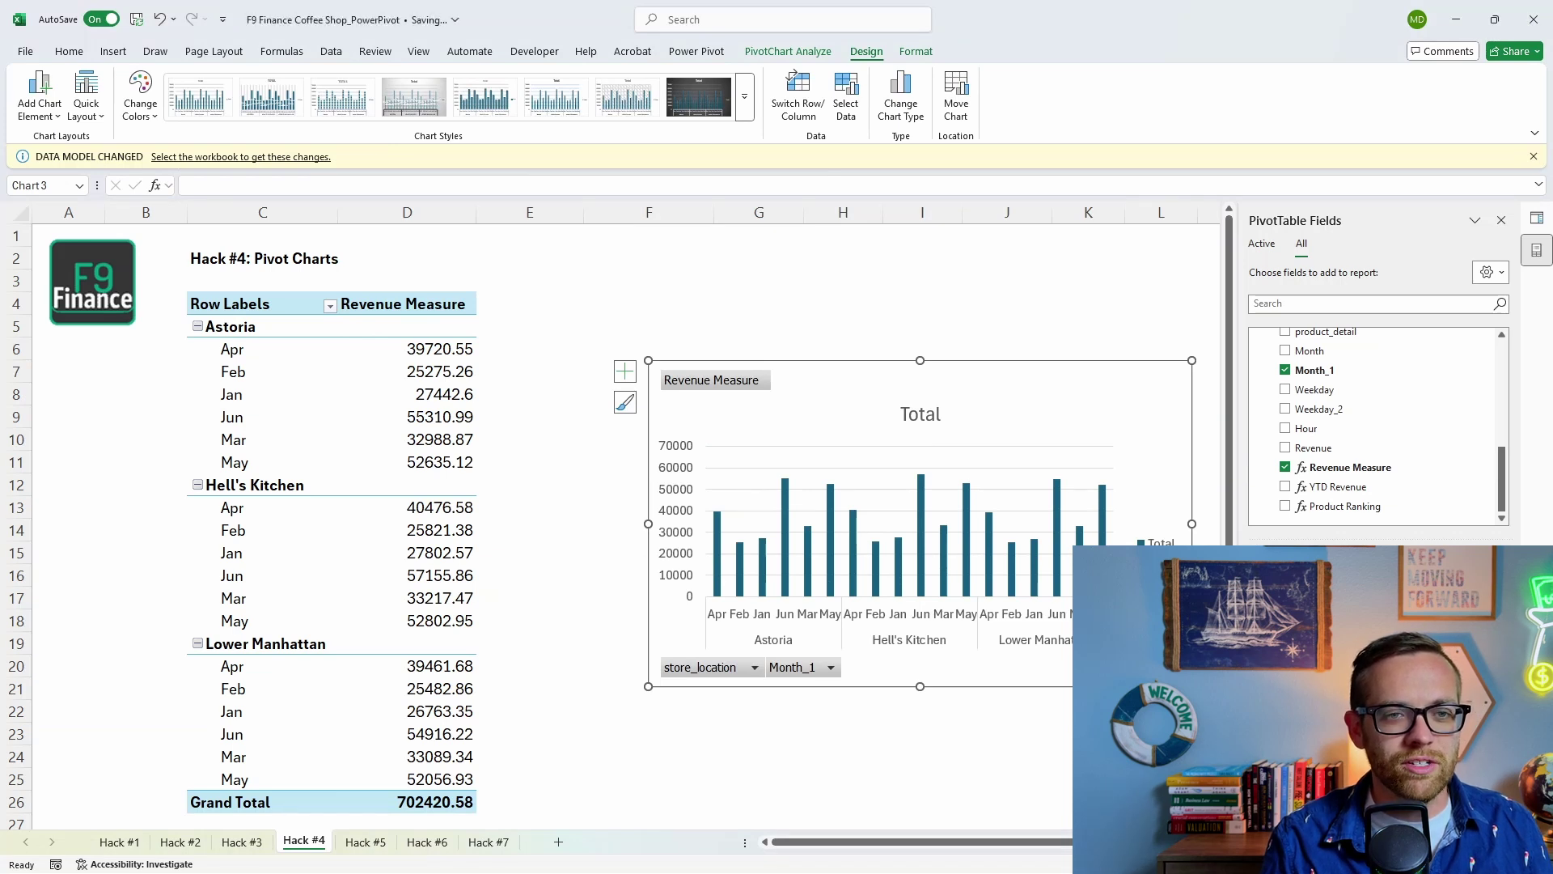
Move the PivotChart below the PivotTable and hide all of its field buttons
left_click_drag(987, 377, 809, 537)
scroll(1084, 421, "down", 2)
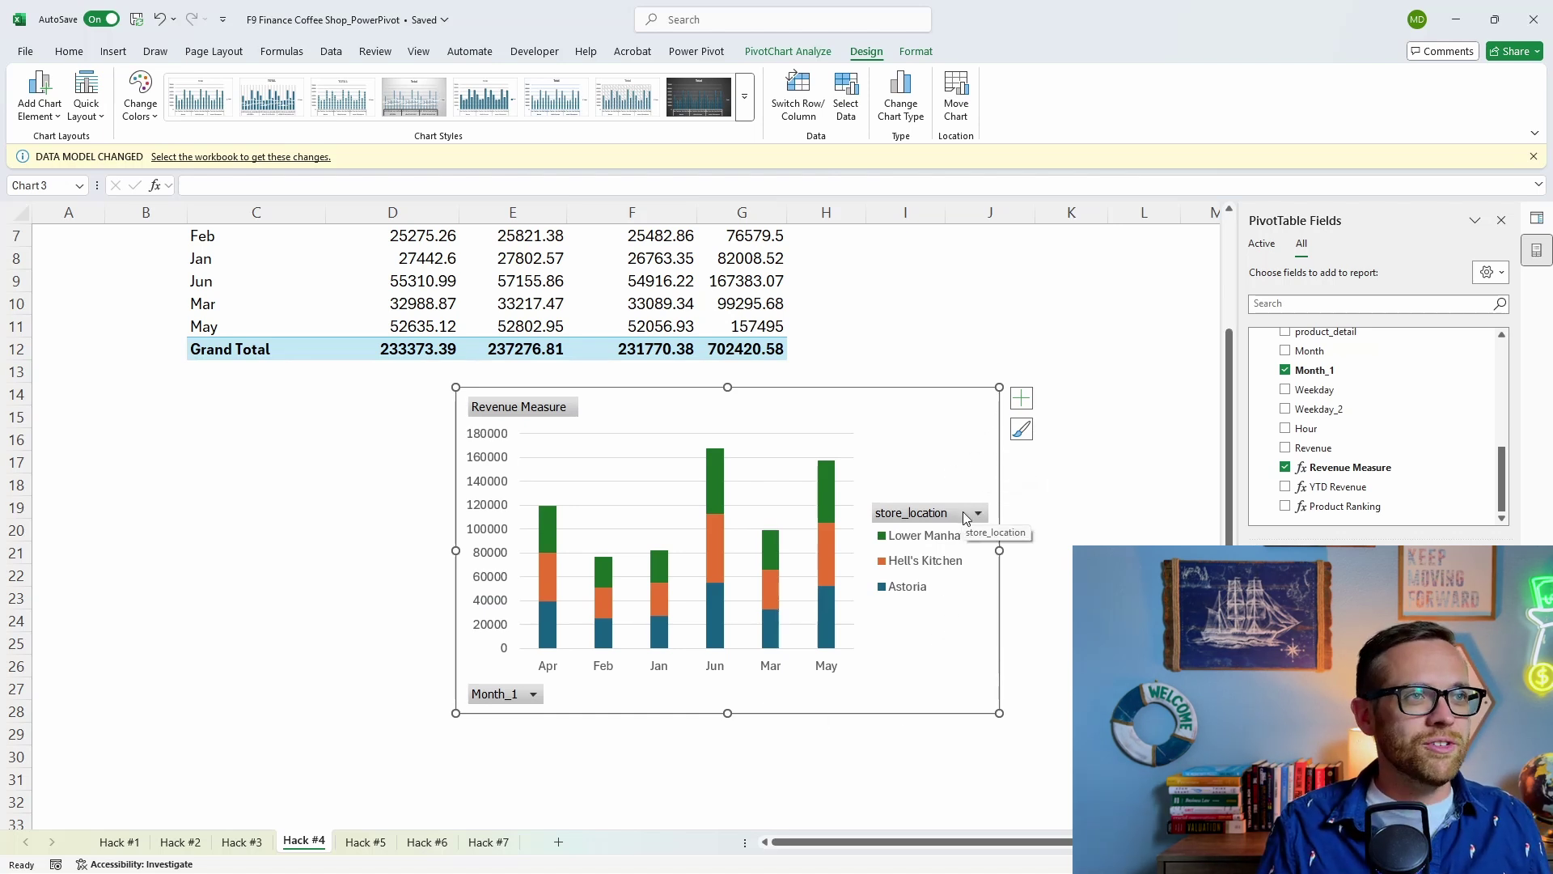
left_click(788, 51)
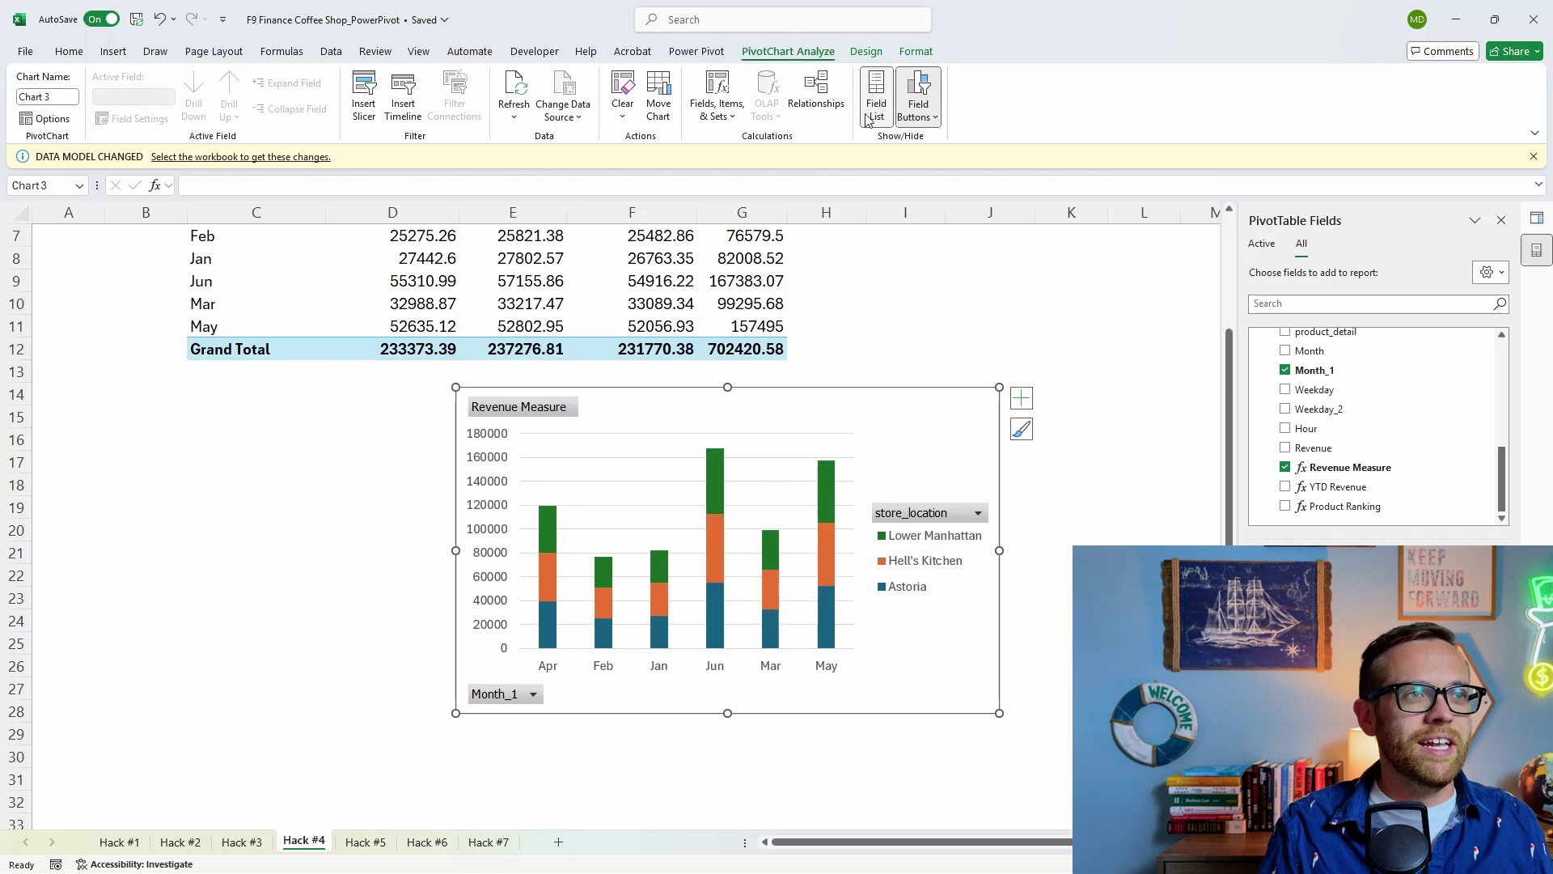
left_click(919, 109)
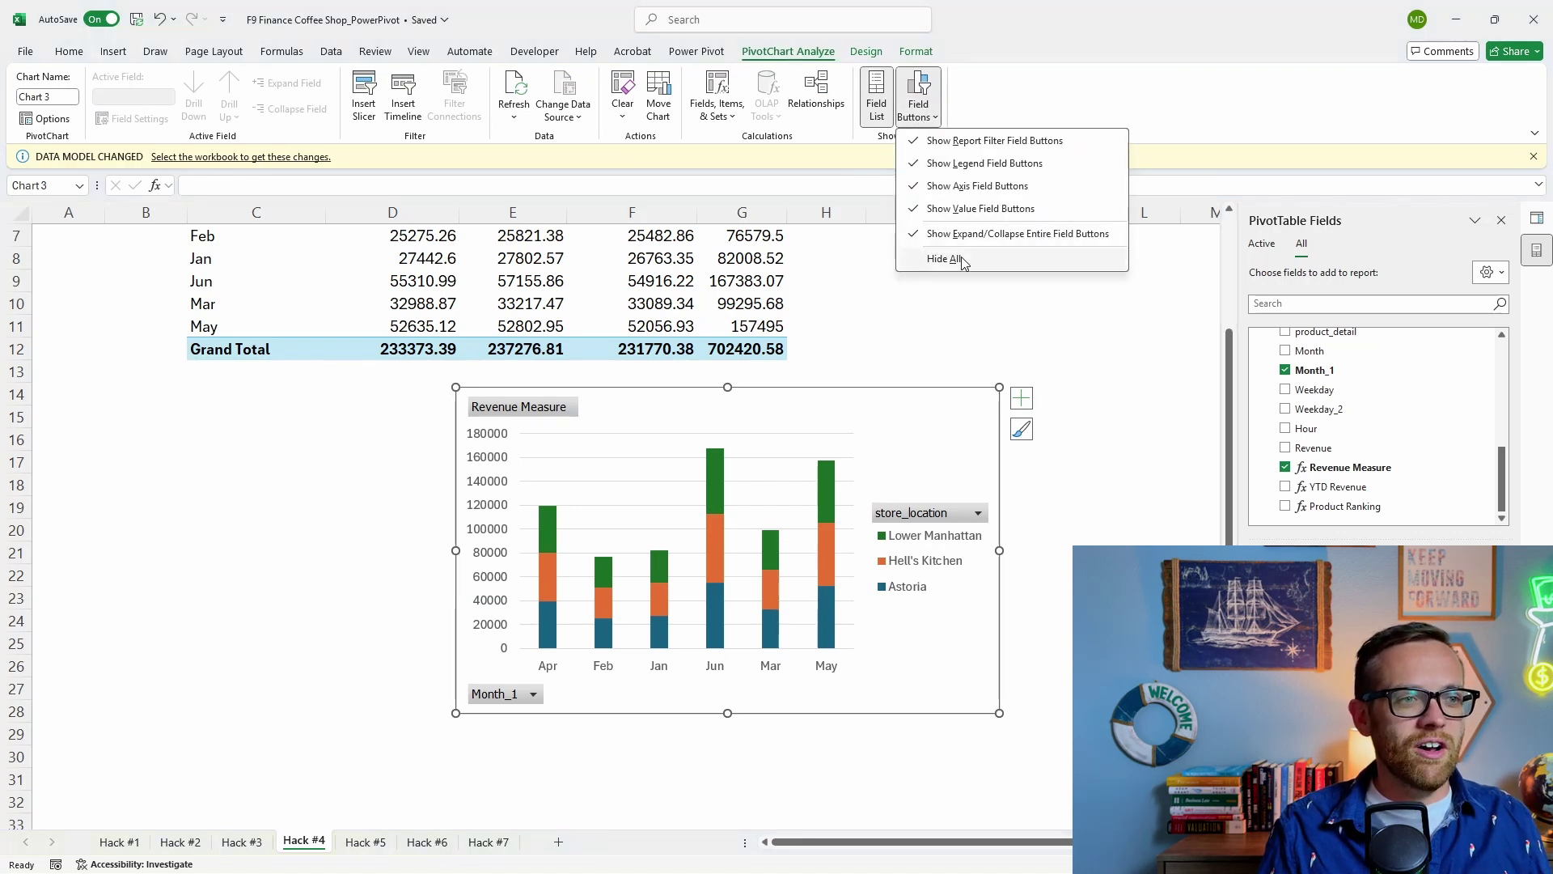
left_click(958, 258)
left_click(441, 597)
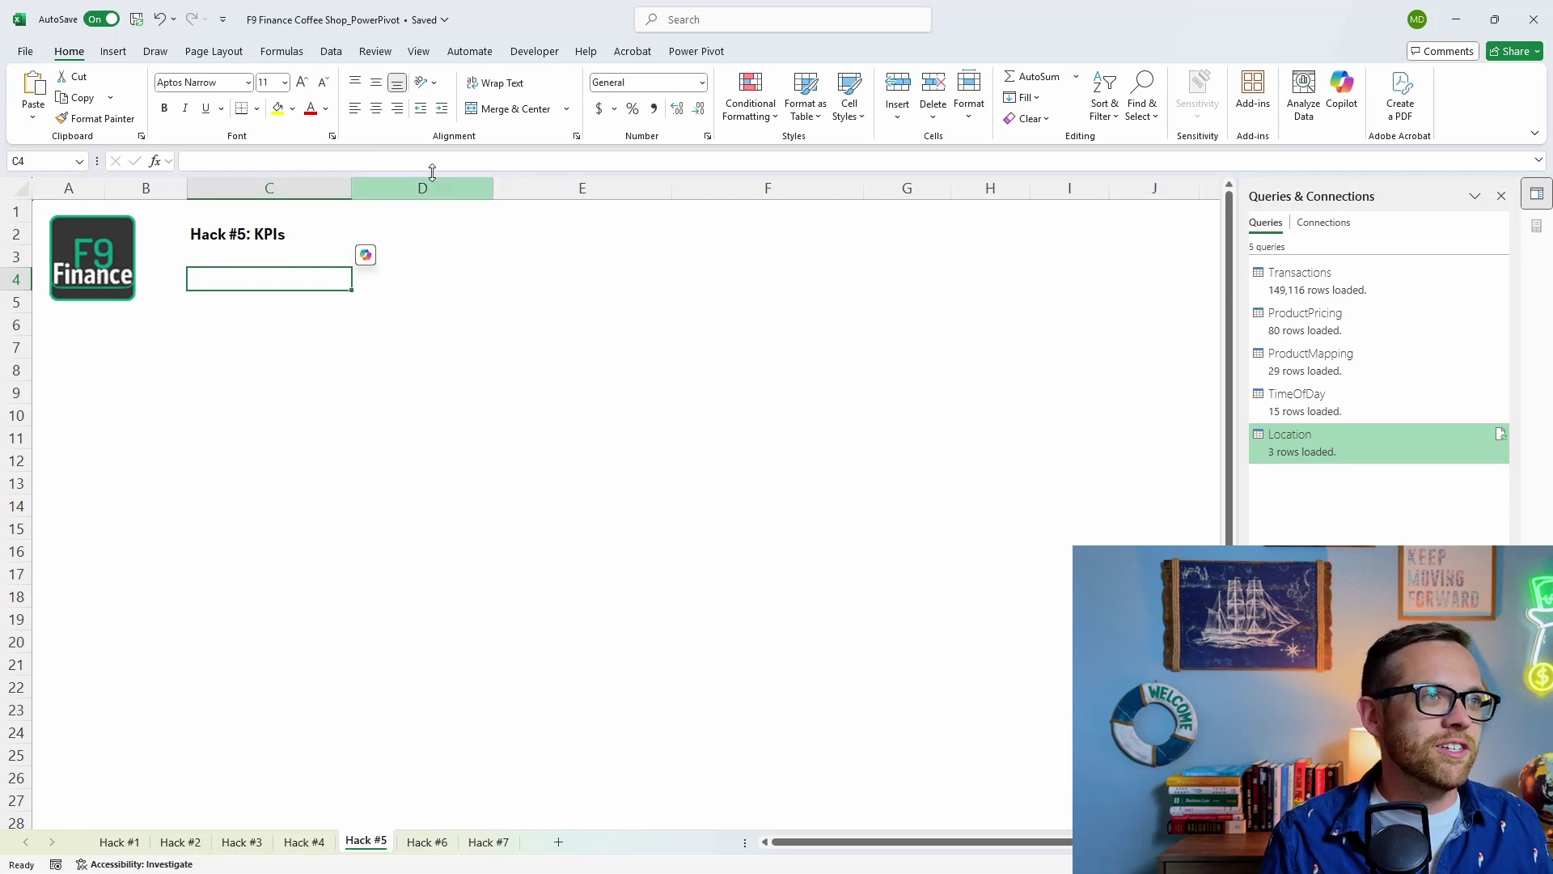
Start a new KPI from the Hack #5 sheet with Revenue Measure as its base field
left_click(684, 54)
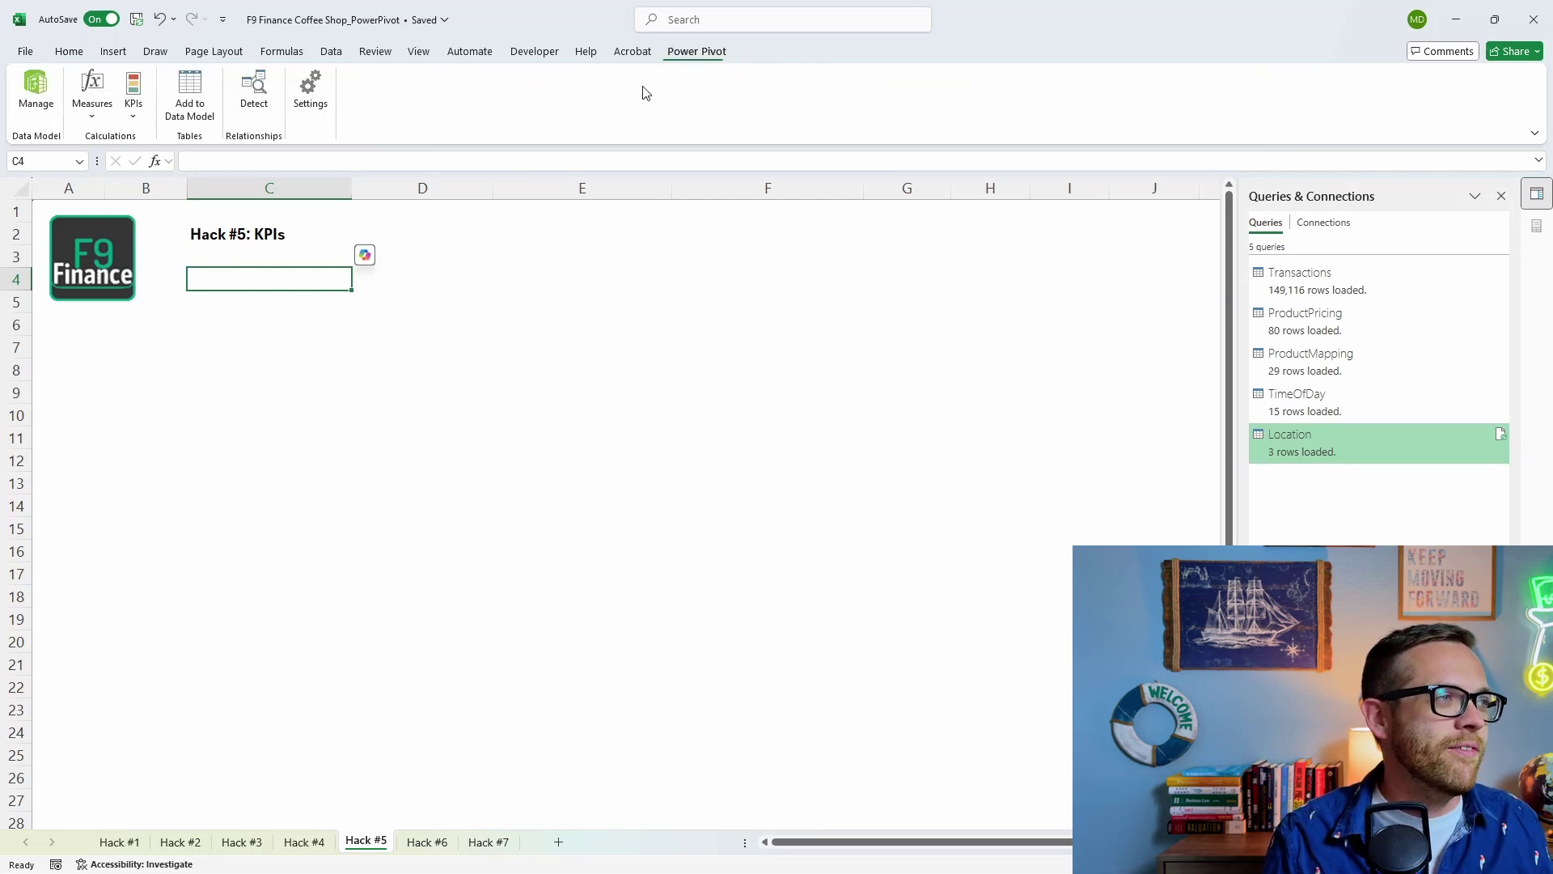
left_click(134, 97)
left_click(166, 141)
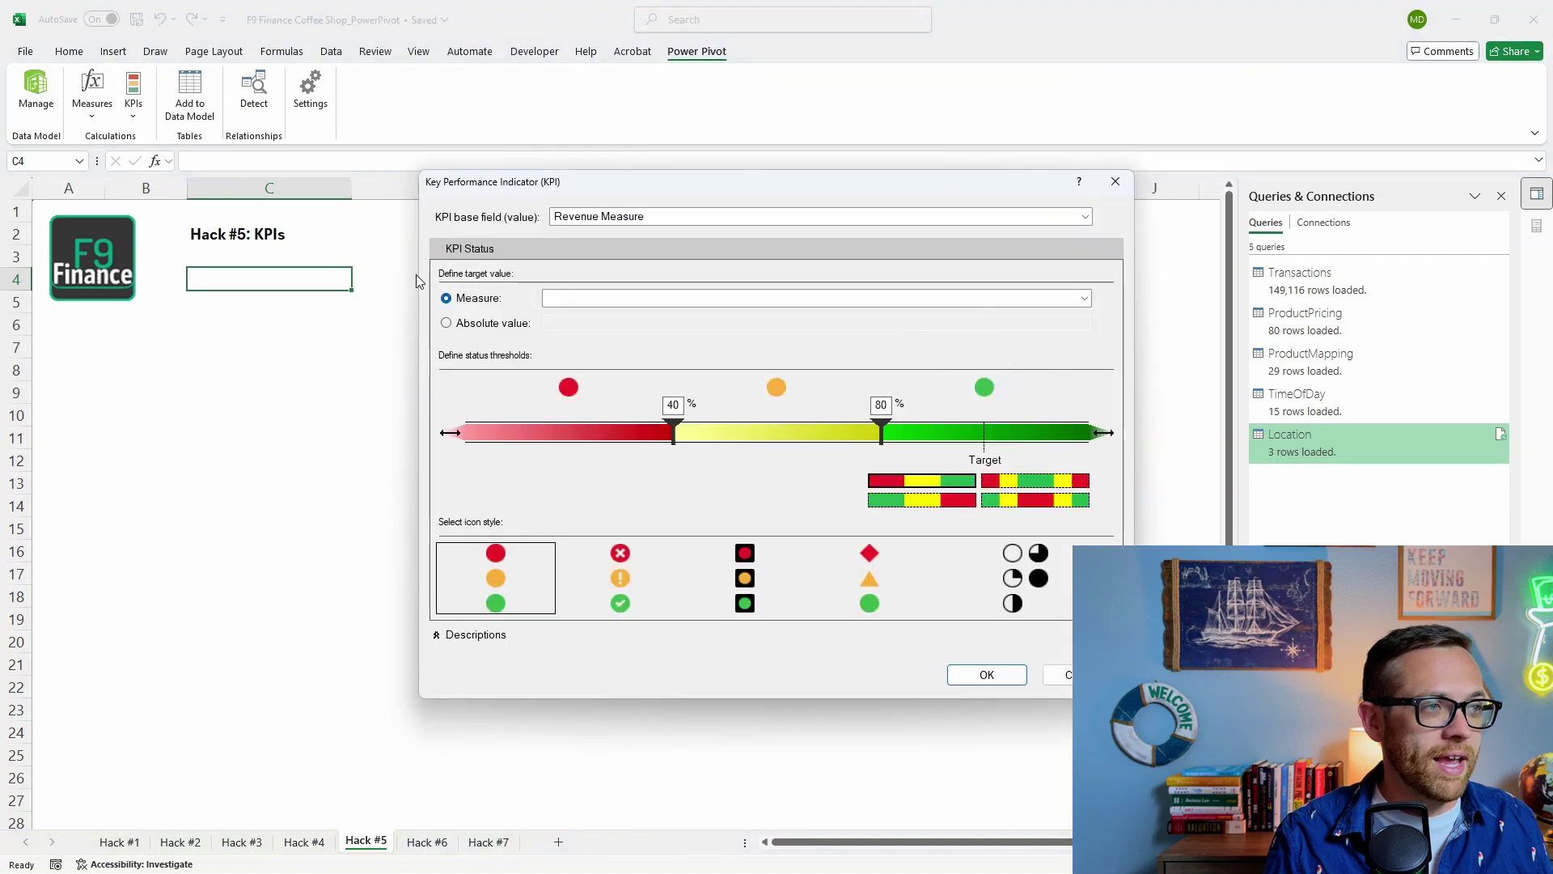
left_click(587, 223)
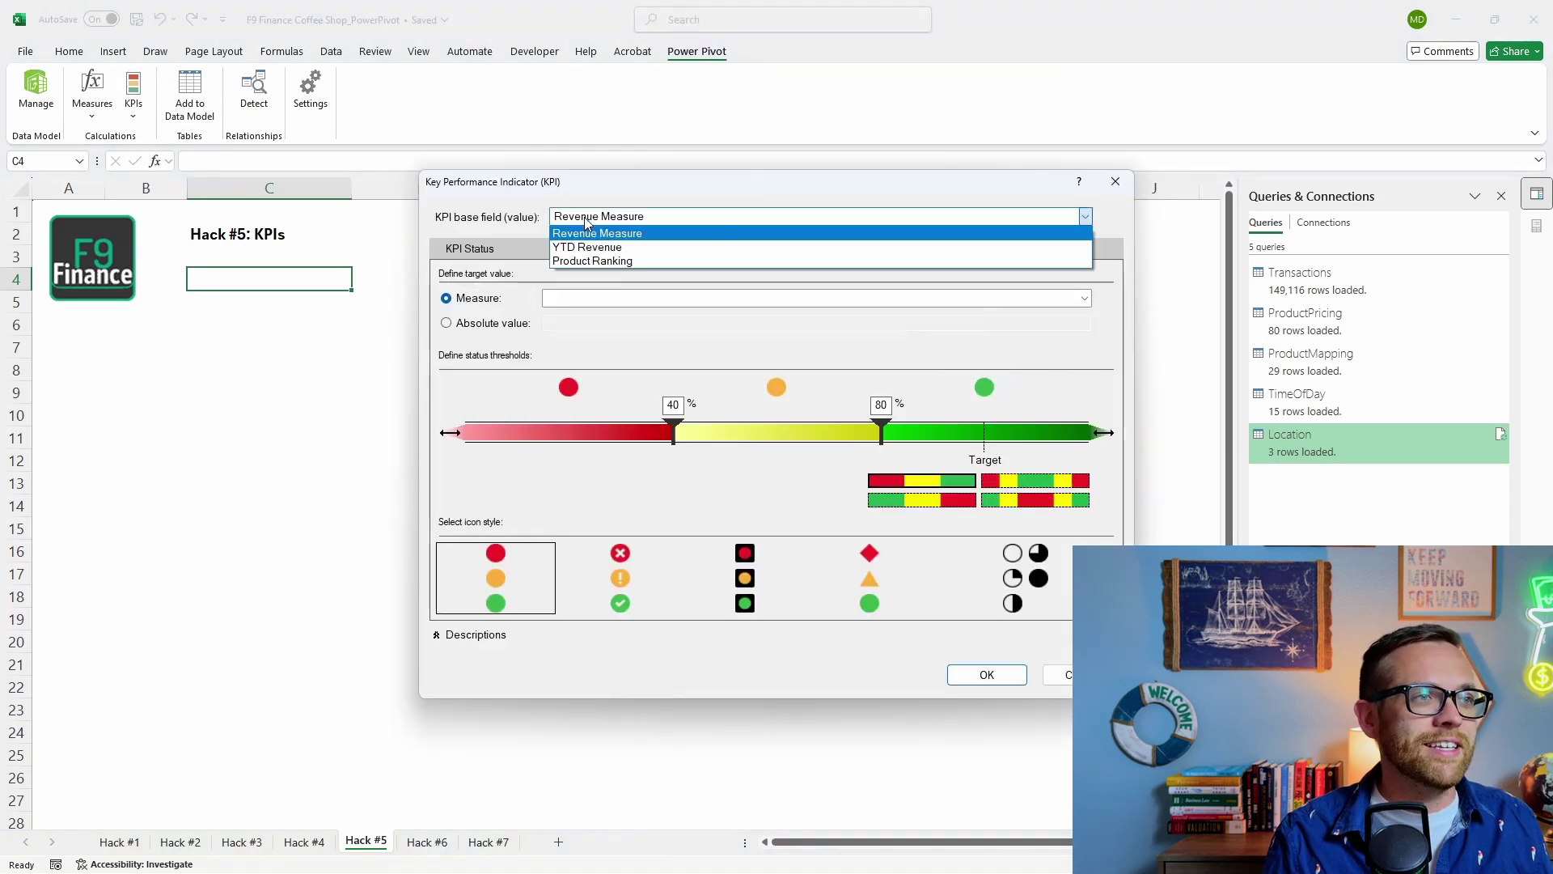
left_click(624, 235)
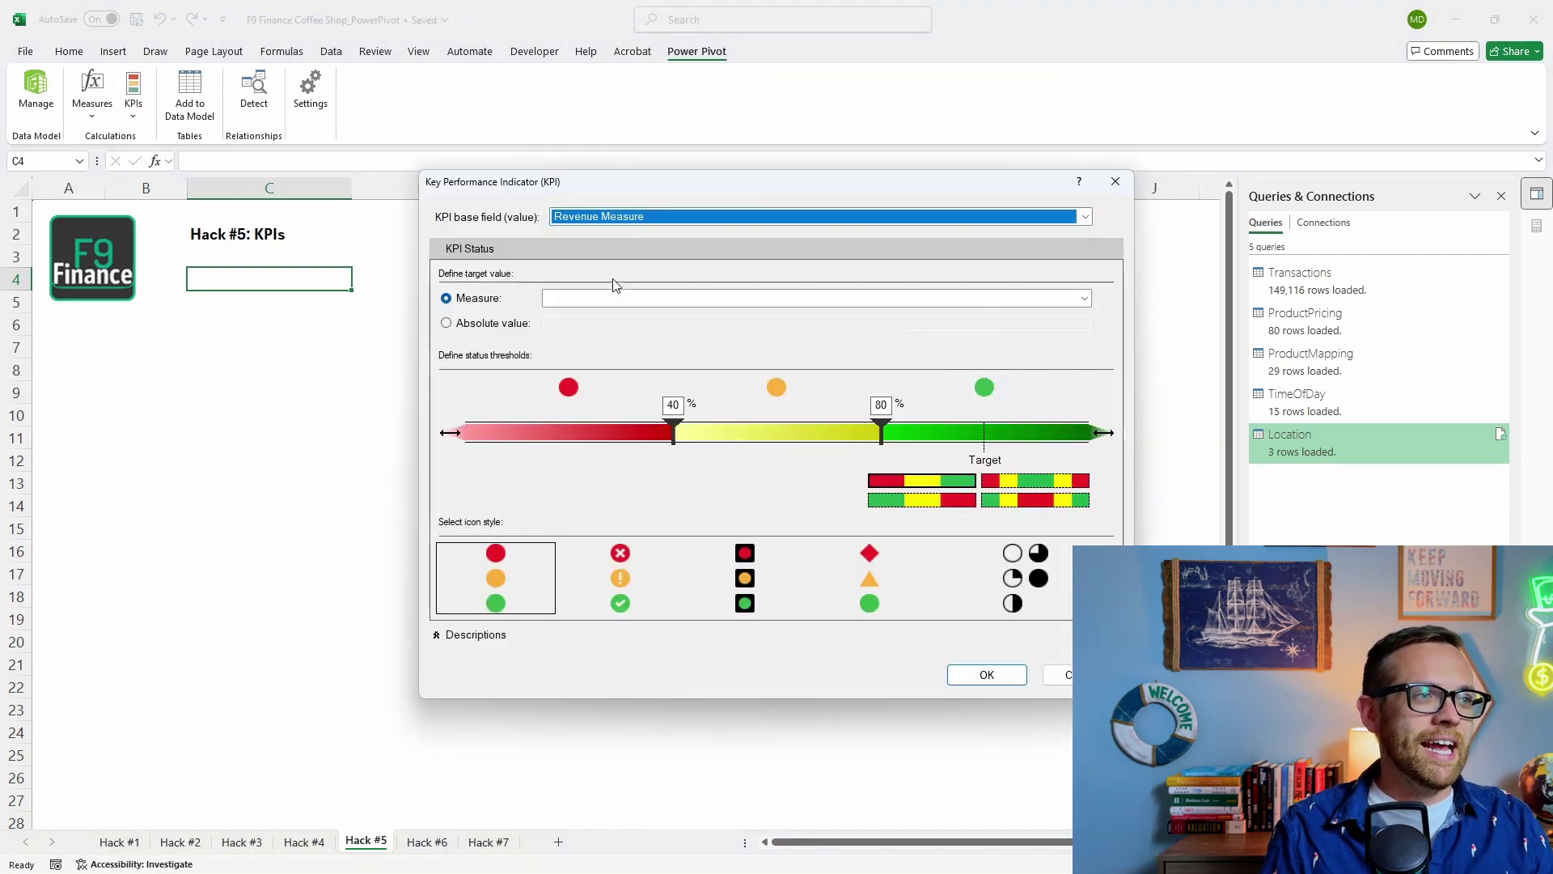
Set the KPI's target to an absolute value of 40000 and create the KPI
left_click(513, 325)
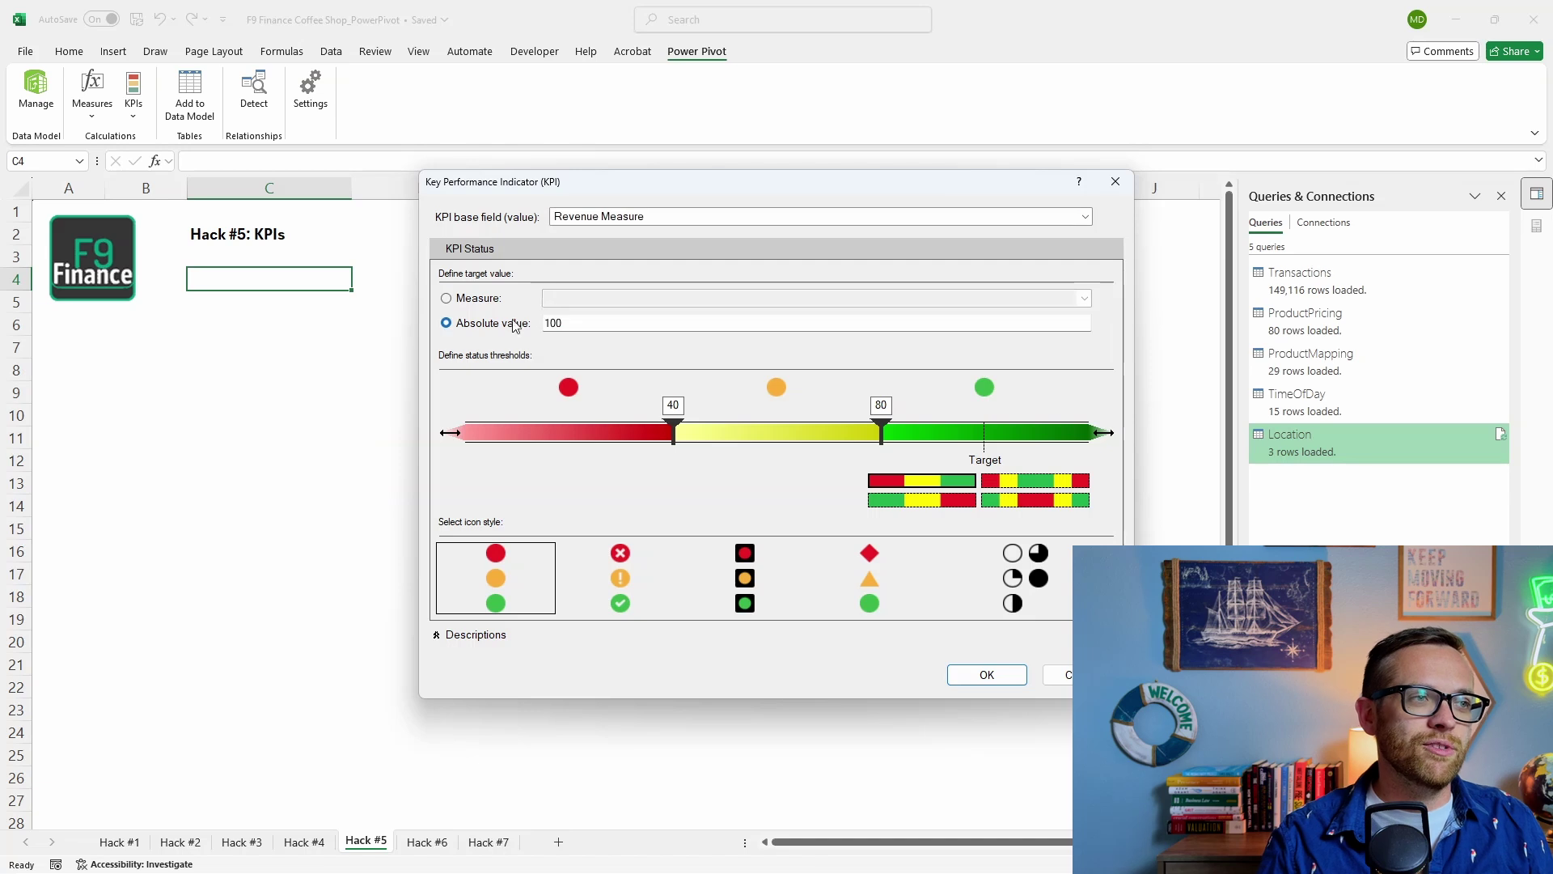
left_click(556, 322)
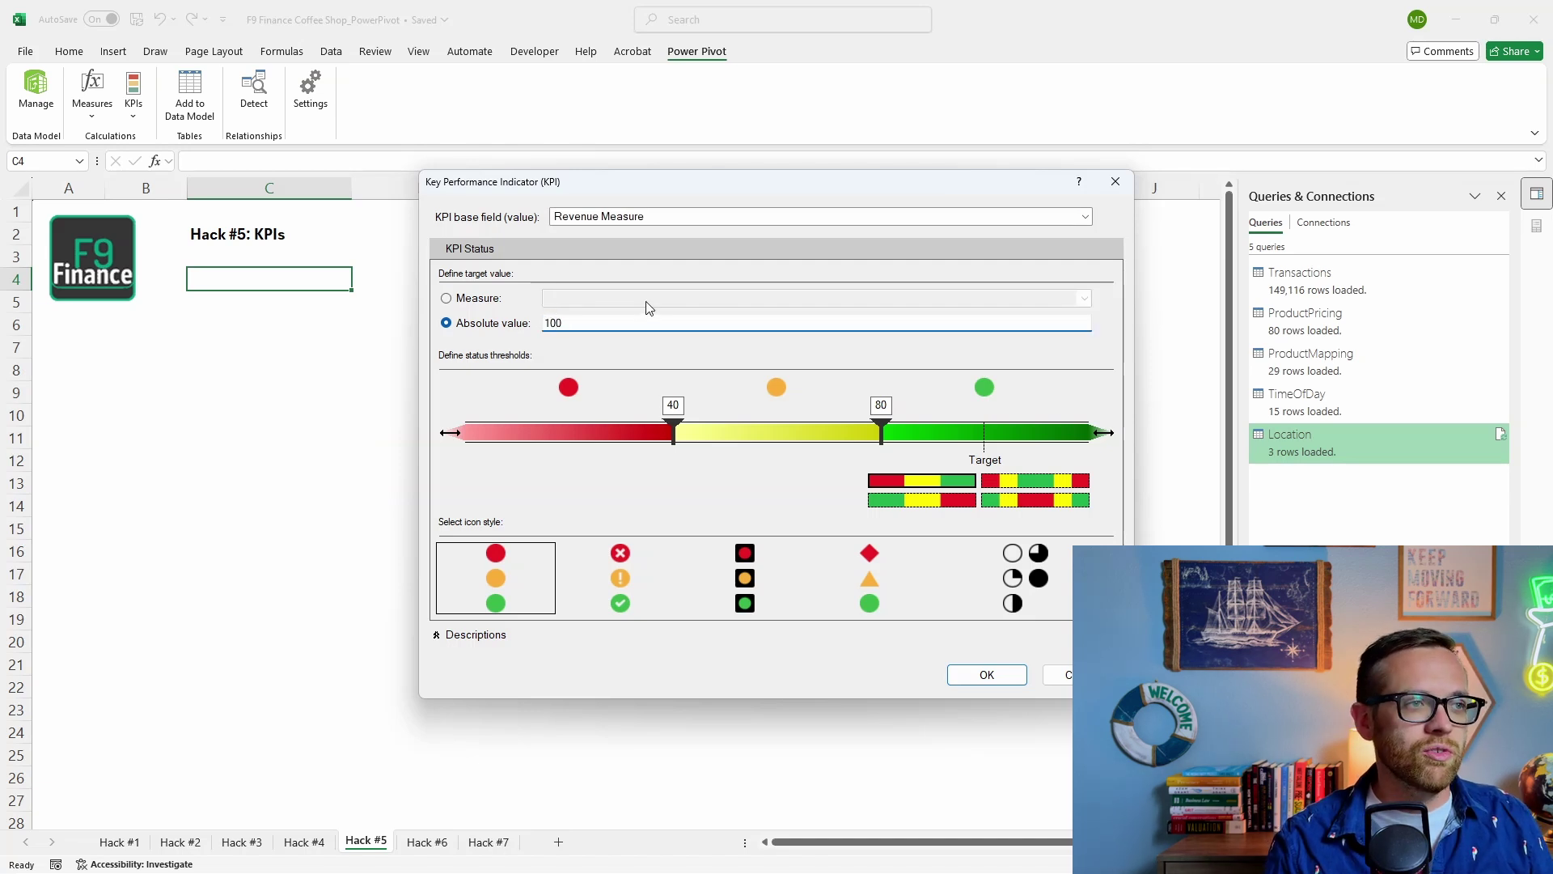
left_click_drag(601, 327, 527, 330)
type("40000")
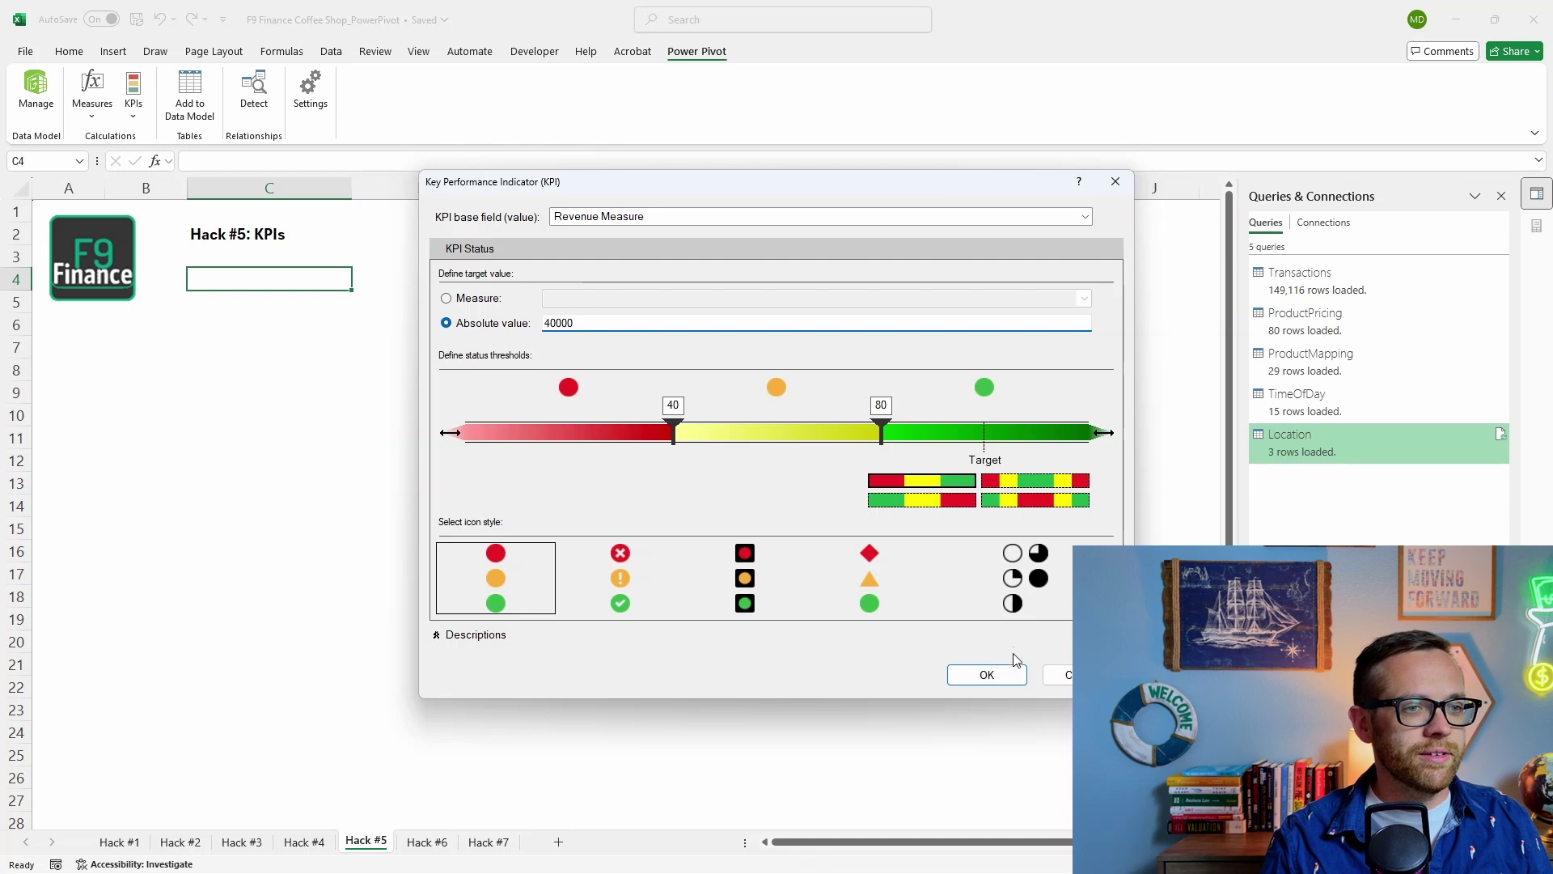
left_click(1005, 672)
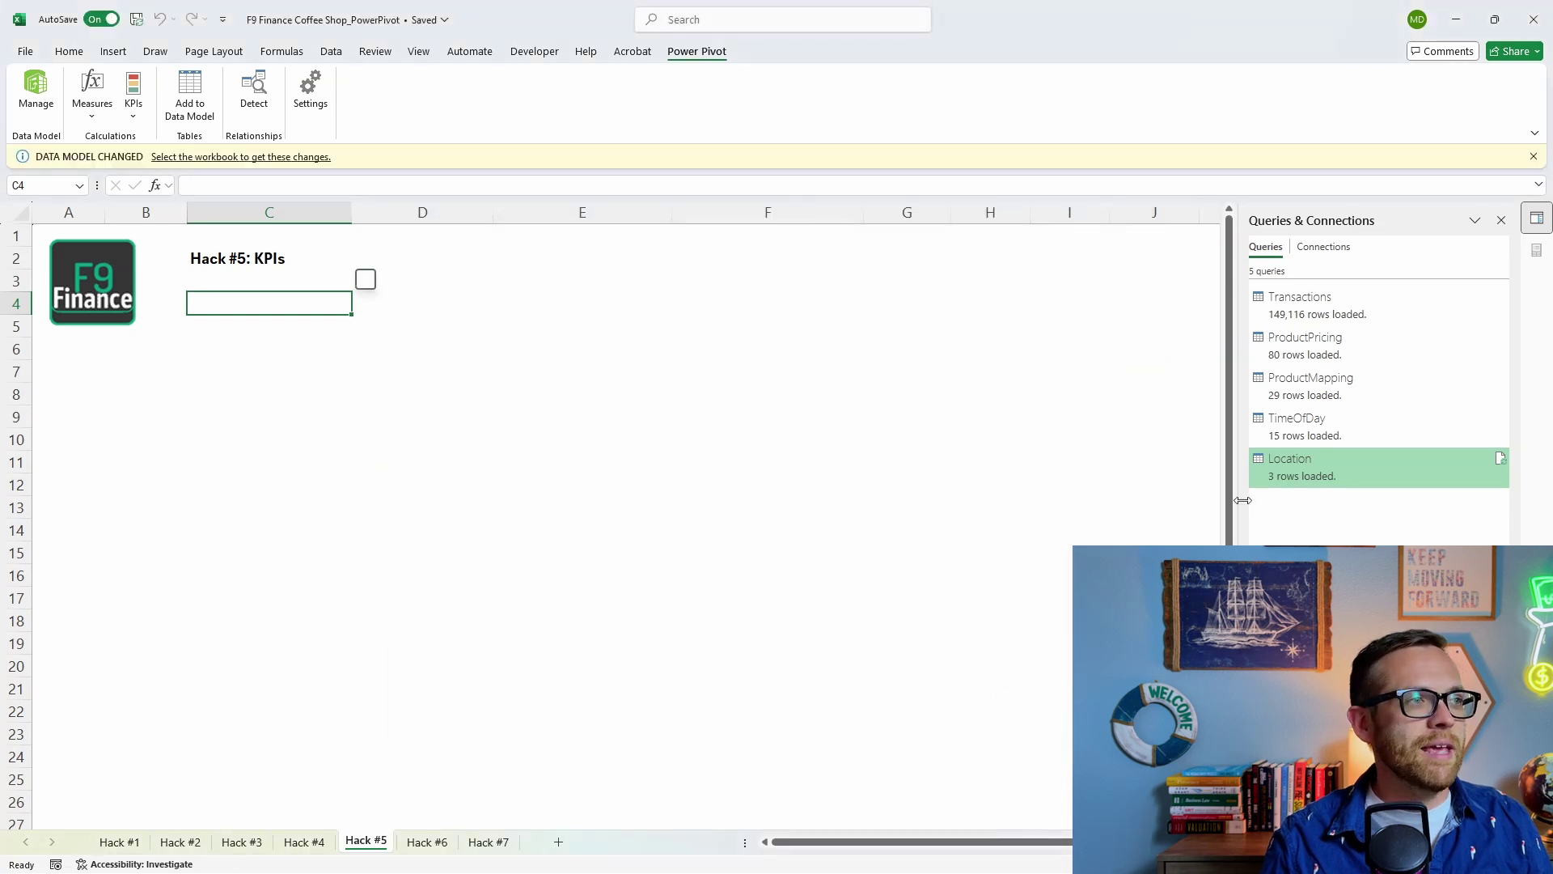
Insert a PivotTable from the data model at C4 of the Hack #5 sheet
left_click(114, 51)
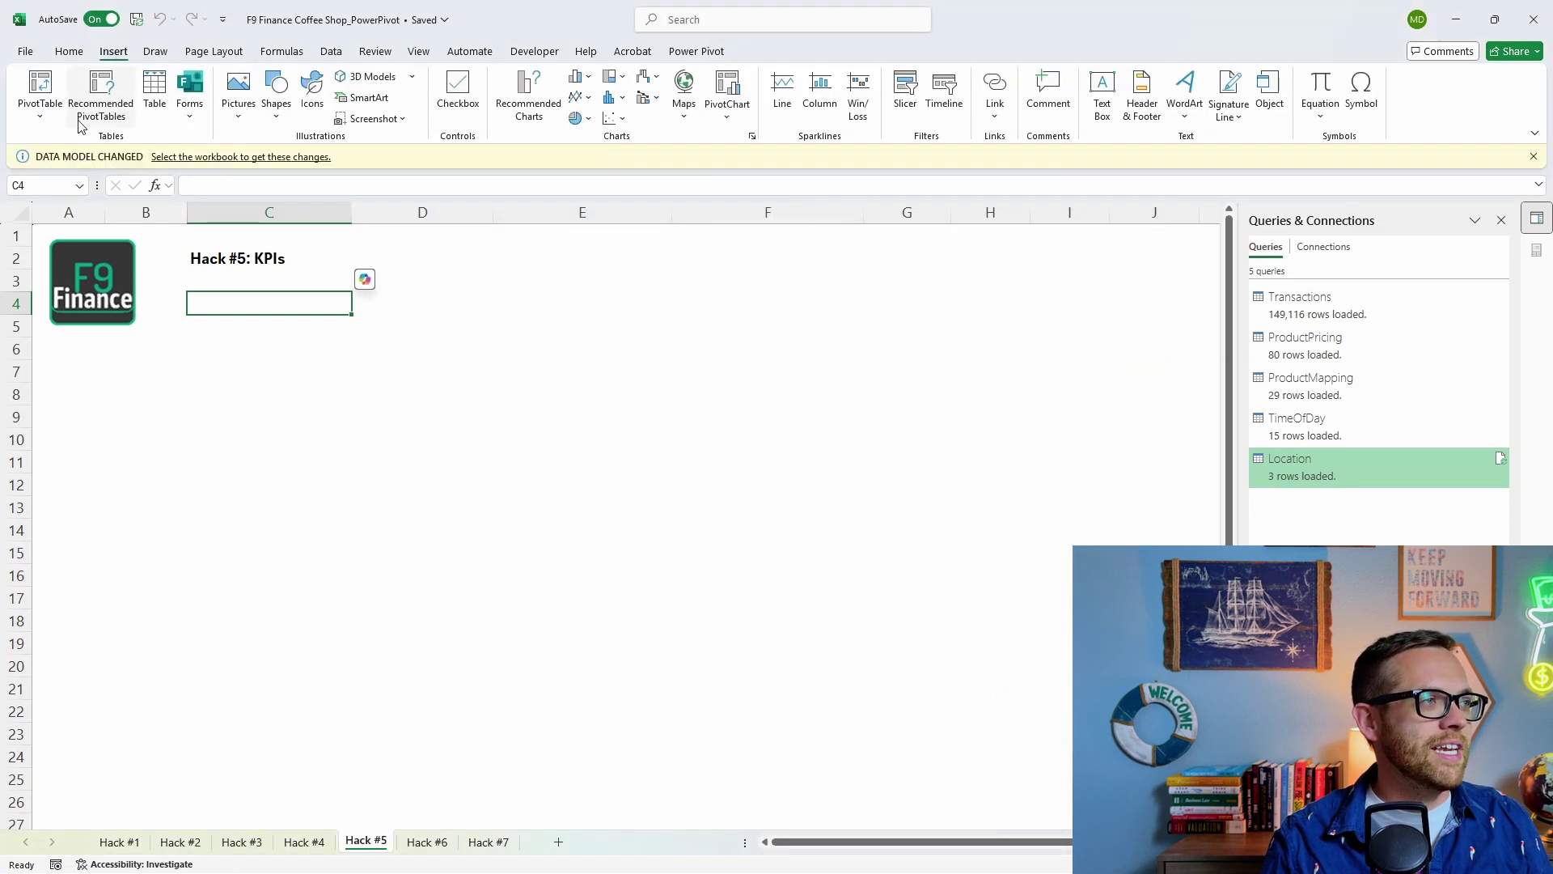
left_click(39, 96)
left_click(49, 186)
left_click(552, 426)
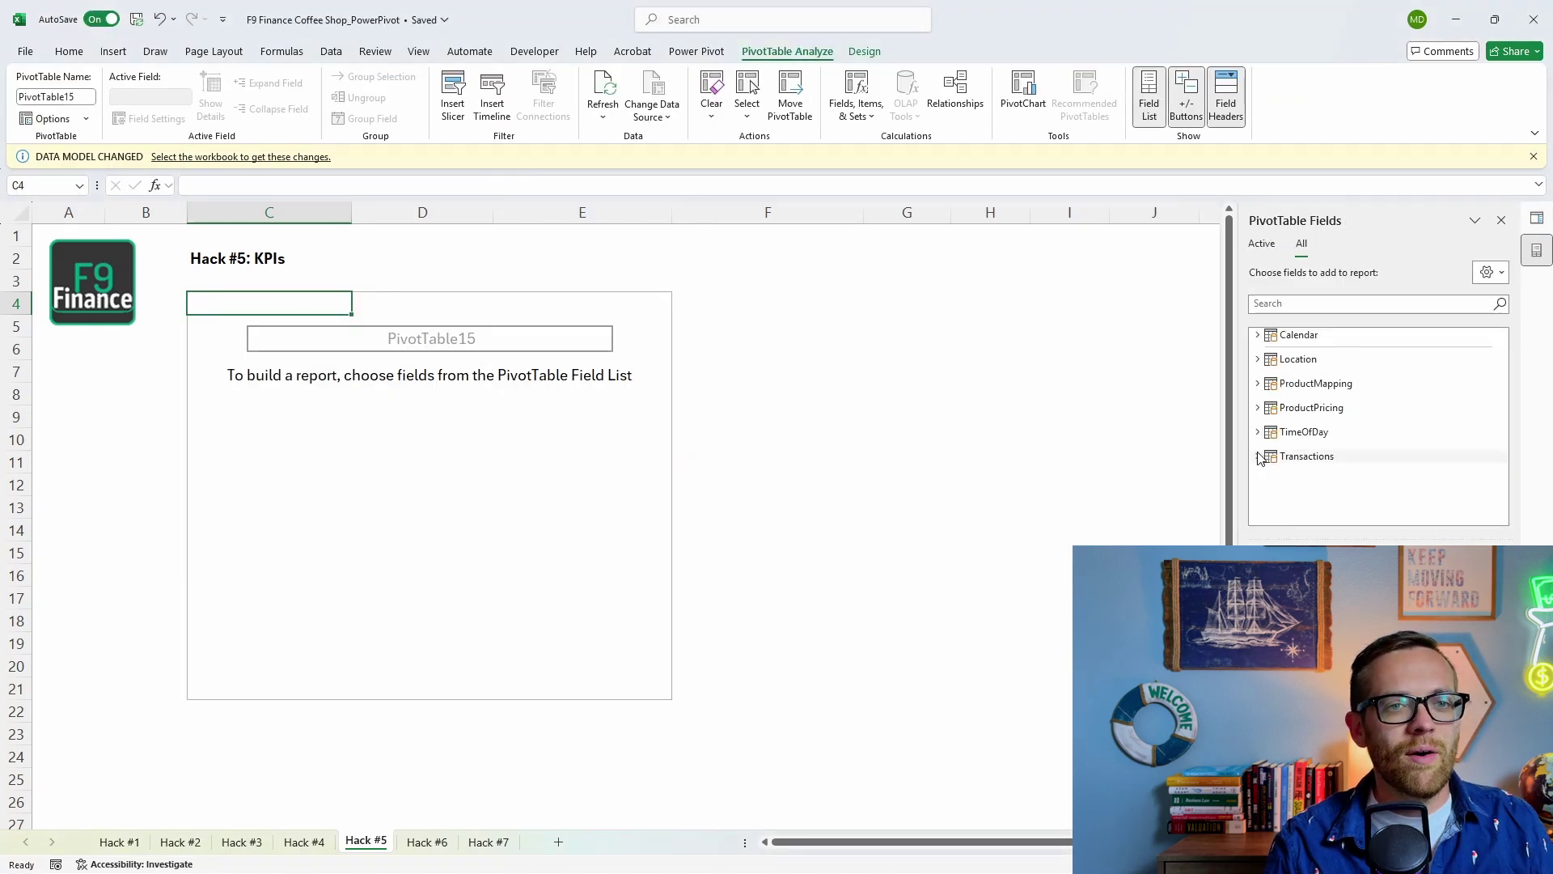
Add the Value, Goal and Status fields of the Revenue Measure KPI from the Transactions table to the PivotTable
left_click(1258, 457)
scroll(1295, 470, "down", 3)
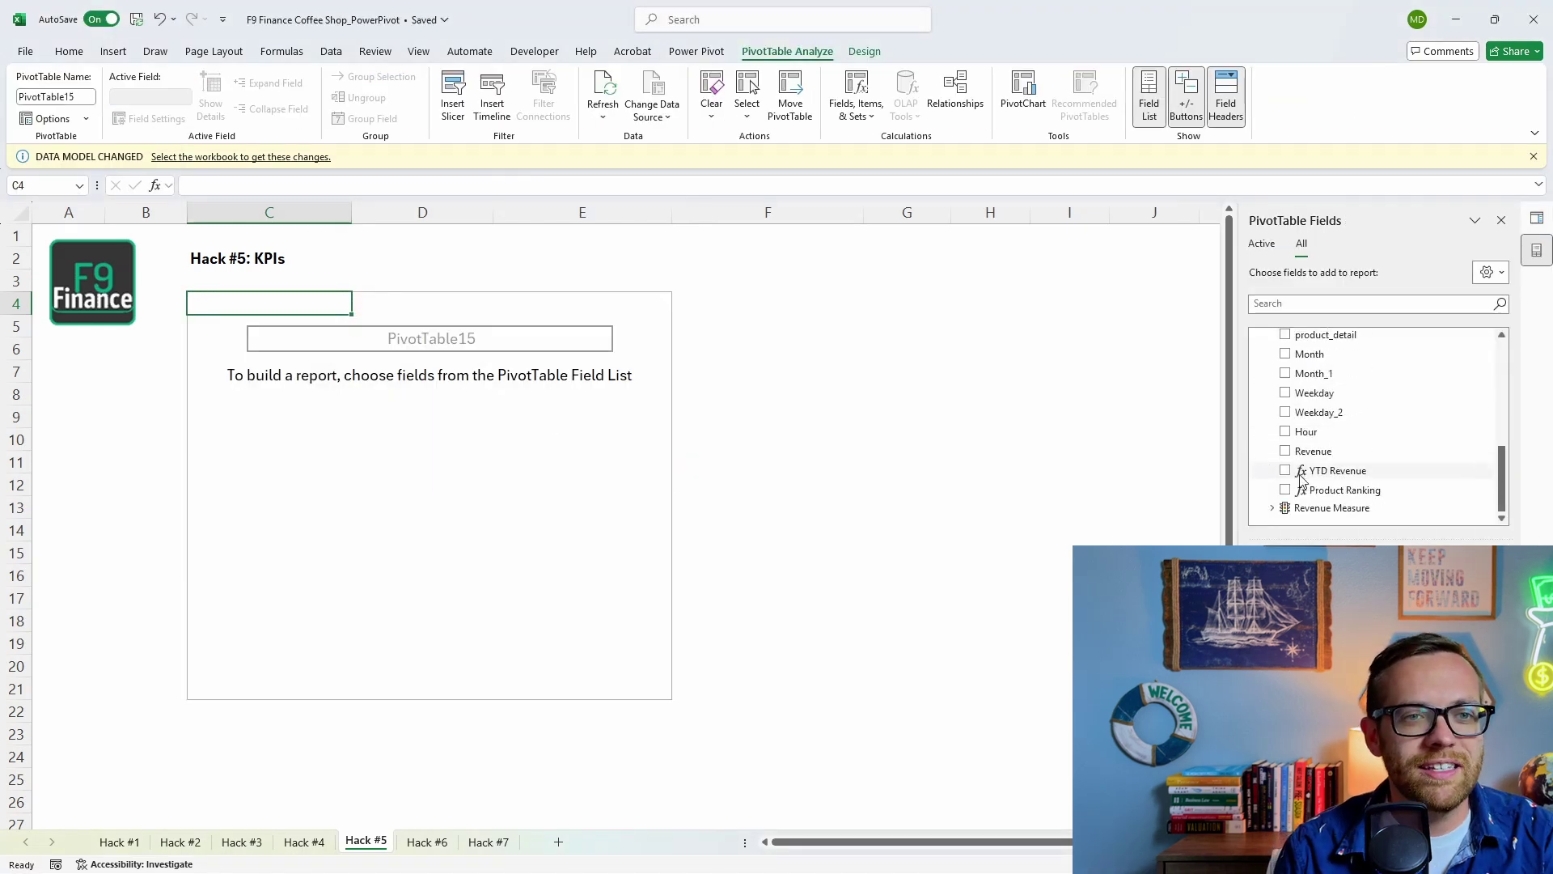
left_click(1273, 510)
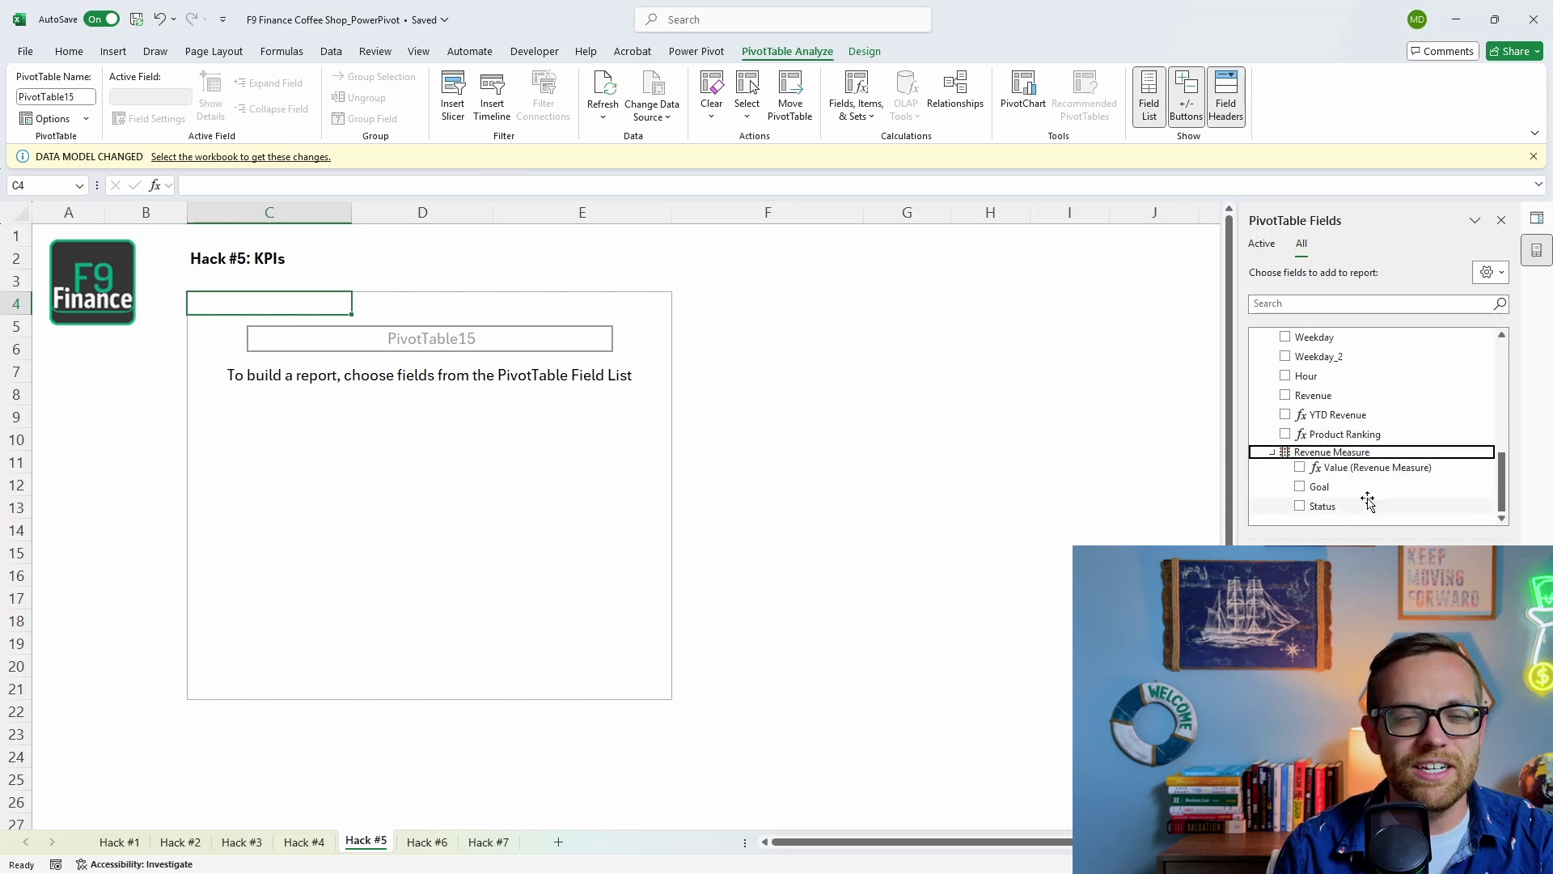
left_click(1300, 470)
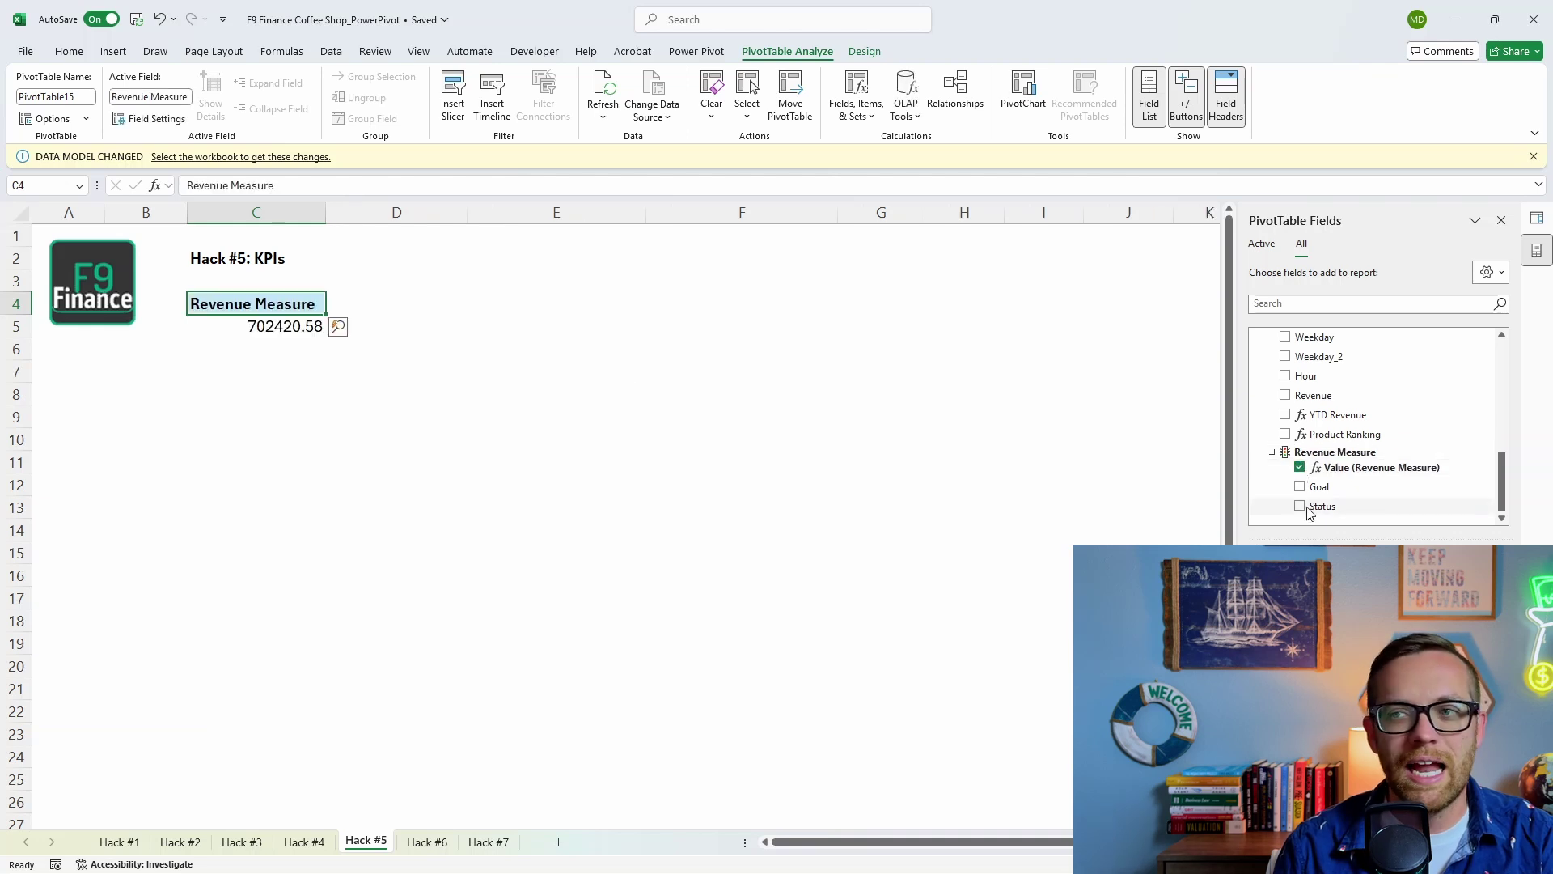
left_click(1301, 489)
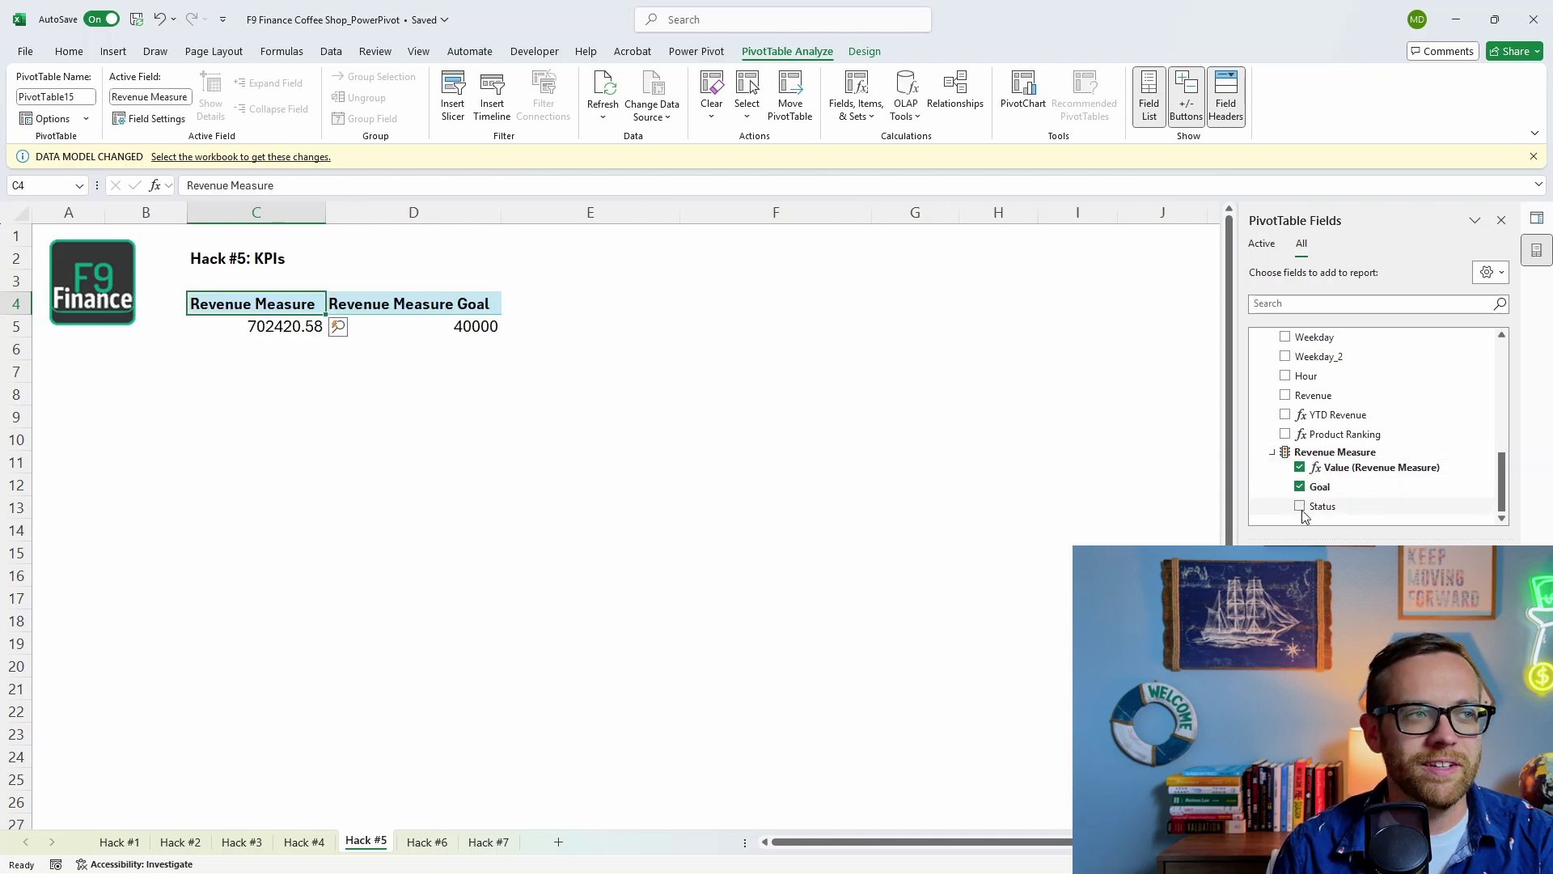
left_click(1300, 507)
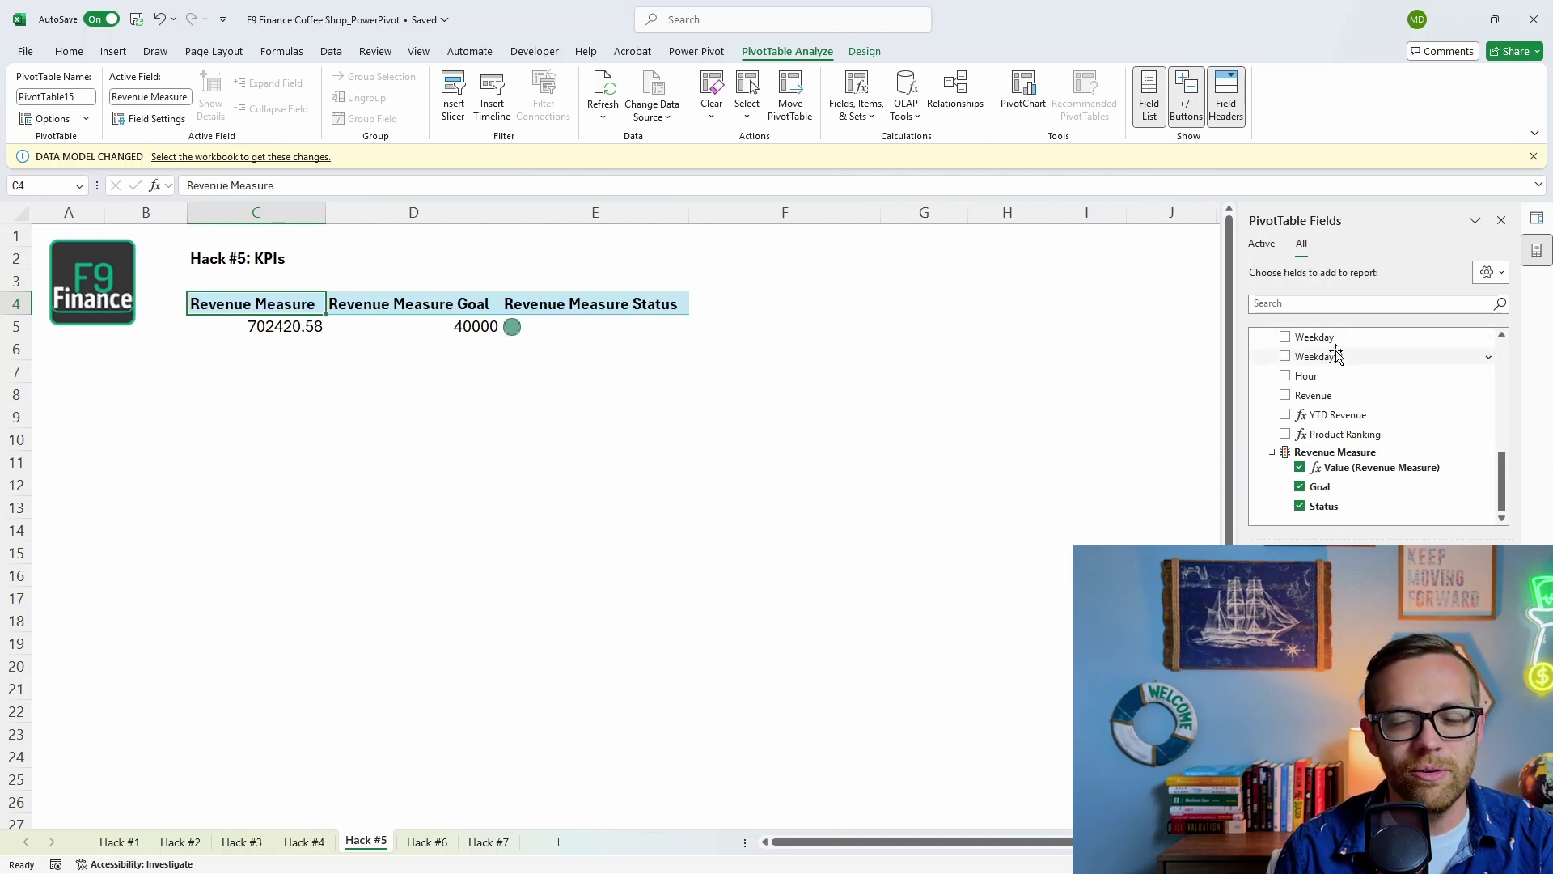
Break the KPI PivotTable down by Month_1 and store_location from the Transactions table
scroll(1317, 381, "up", 2)
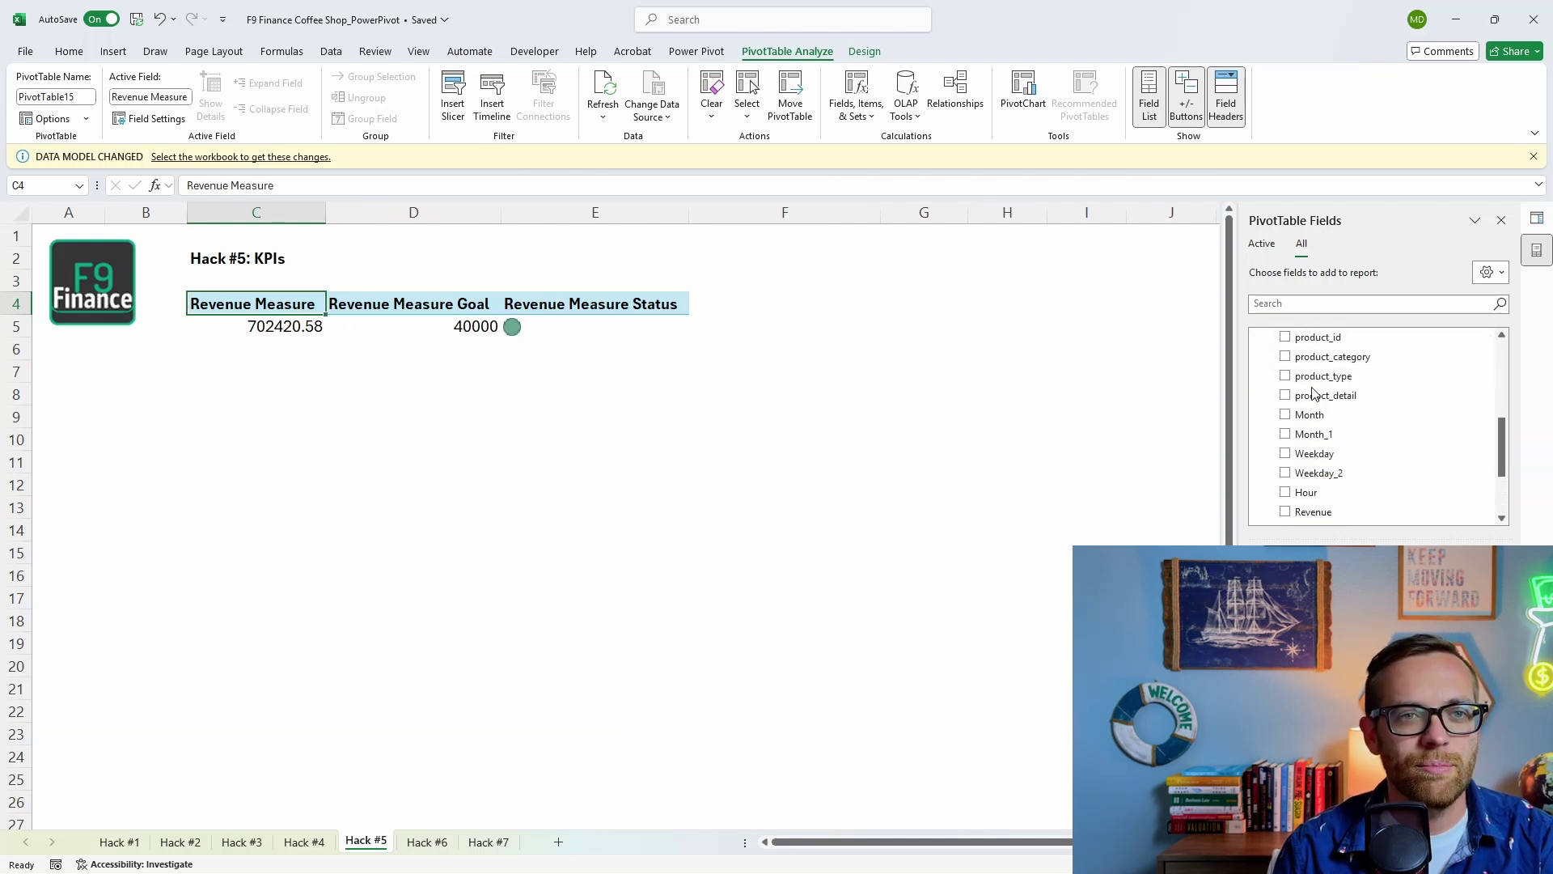
left_click(1286, 434)
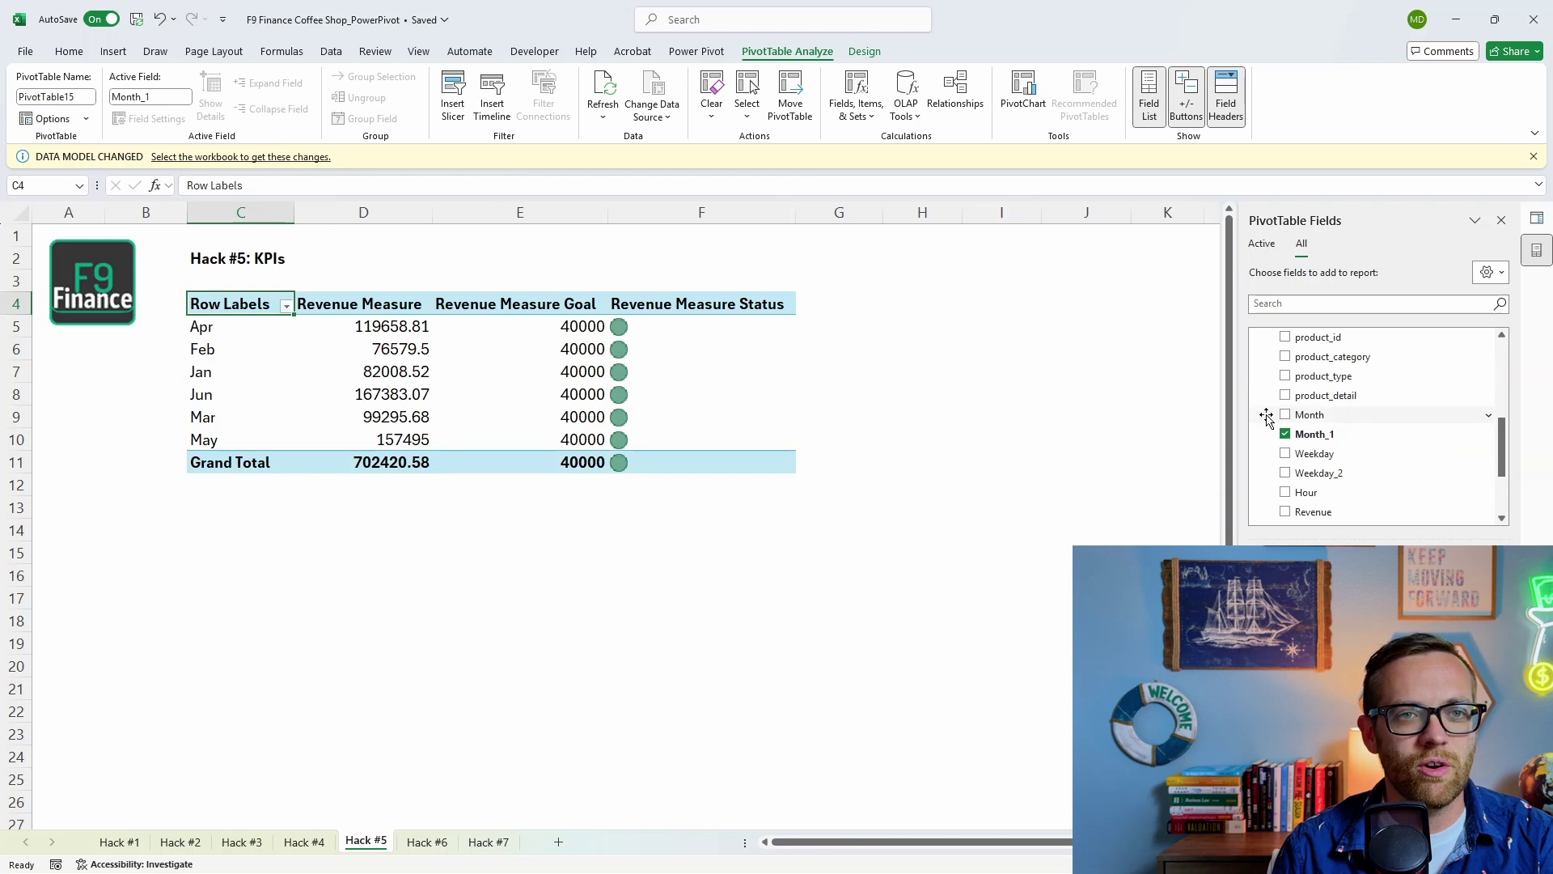
scroll(1285, 425, "up", 3)
left_click(1286, 474)
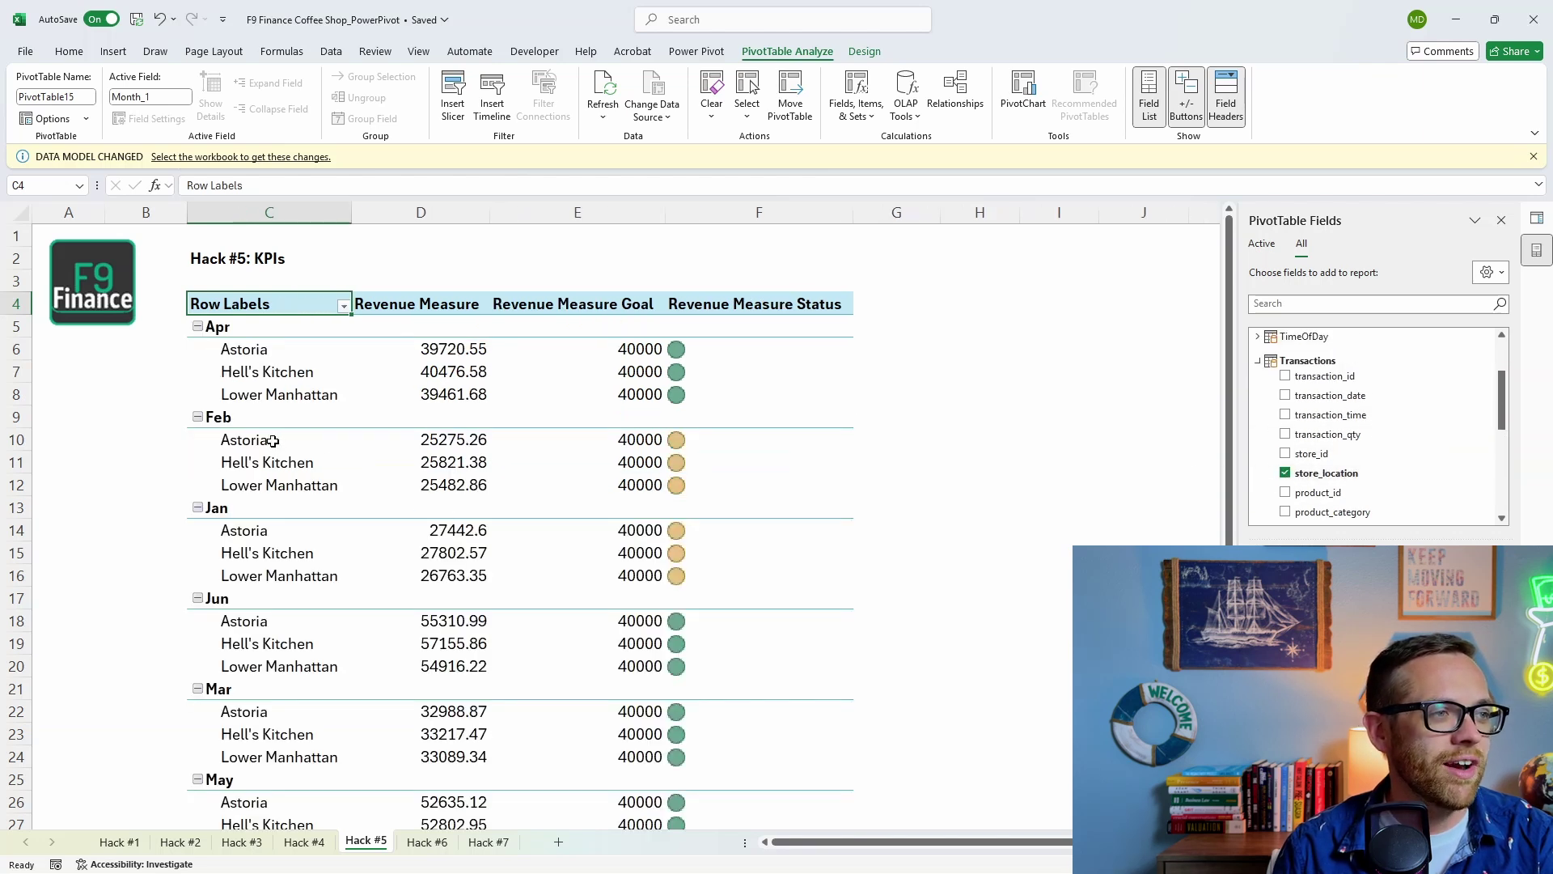
Examine the KPI status of each store by month against the revenue goal, starting with the February rows
left_click_drag(624, 441, 315, 488)
scroll(711, 447, "down", 3)
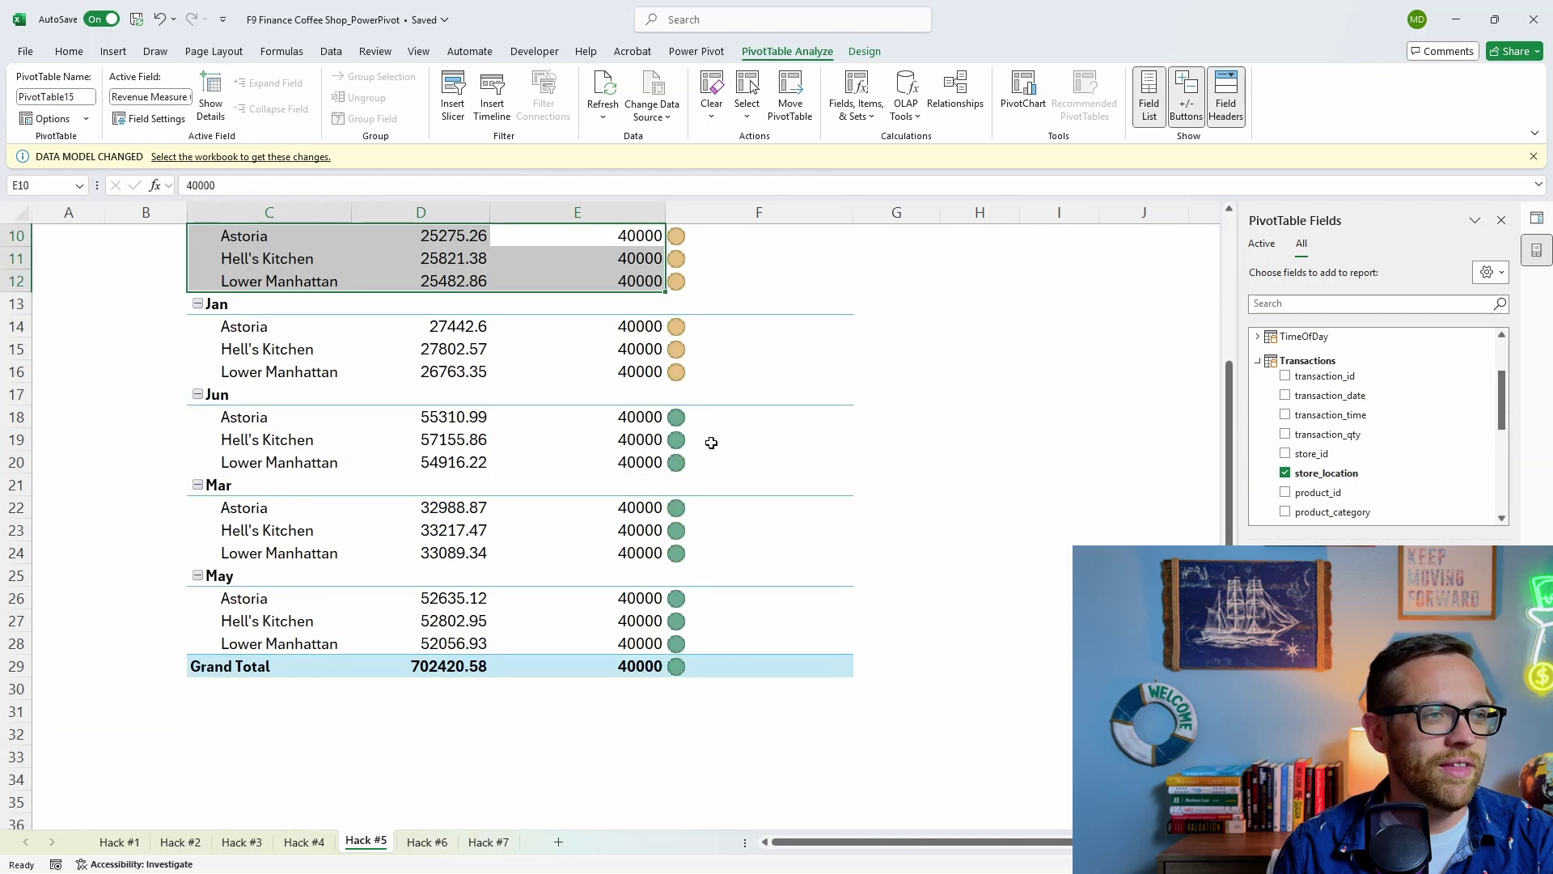
scroll(720, 426, "up", 1)
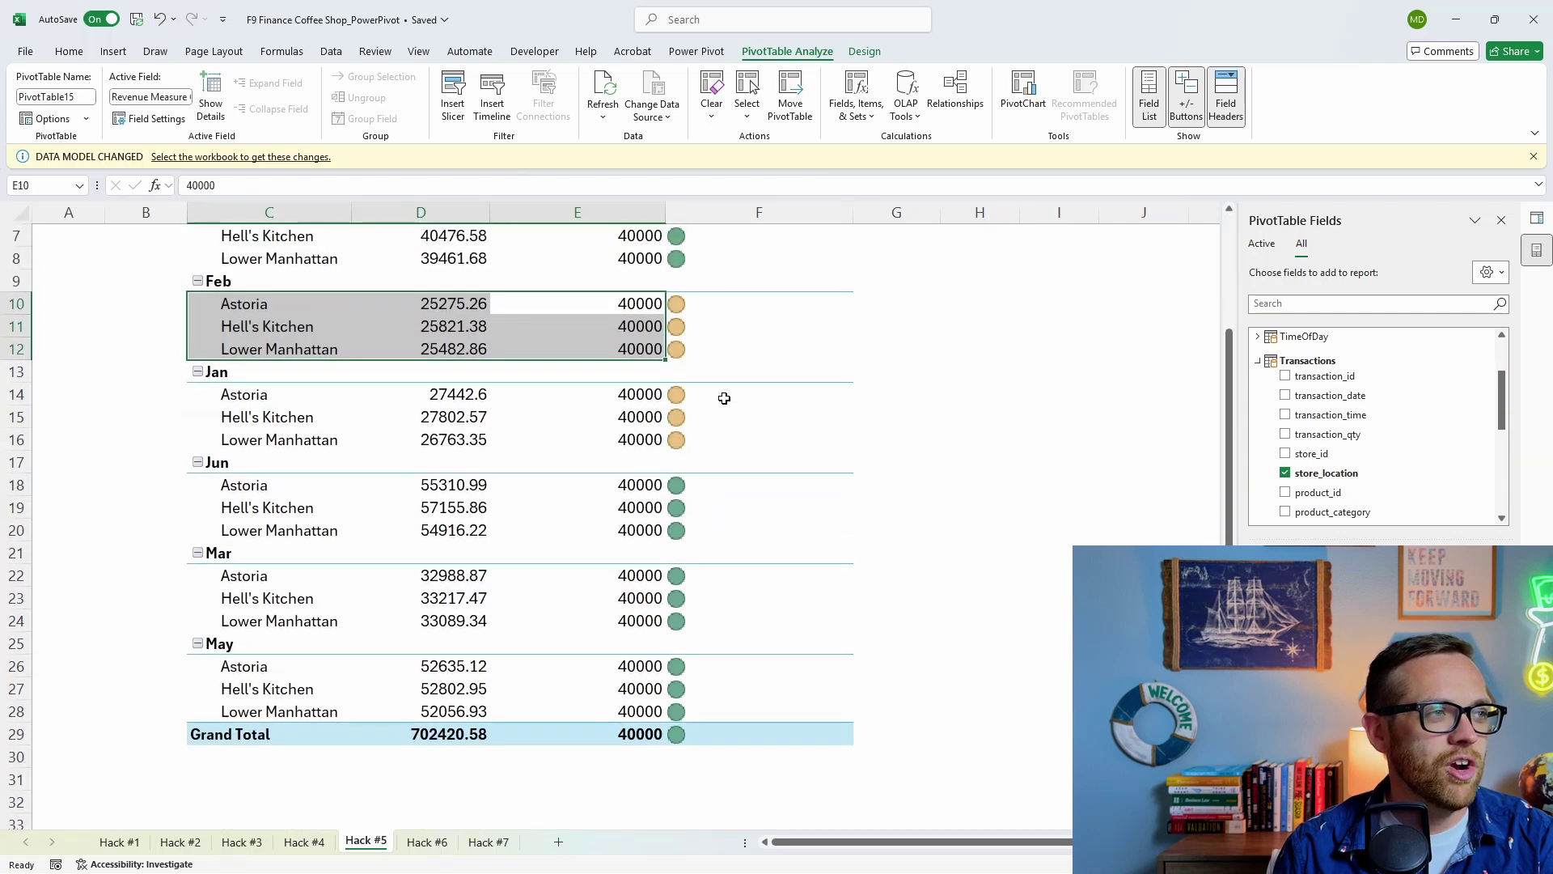
scroll(260, 560, "up", 2)
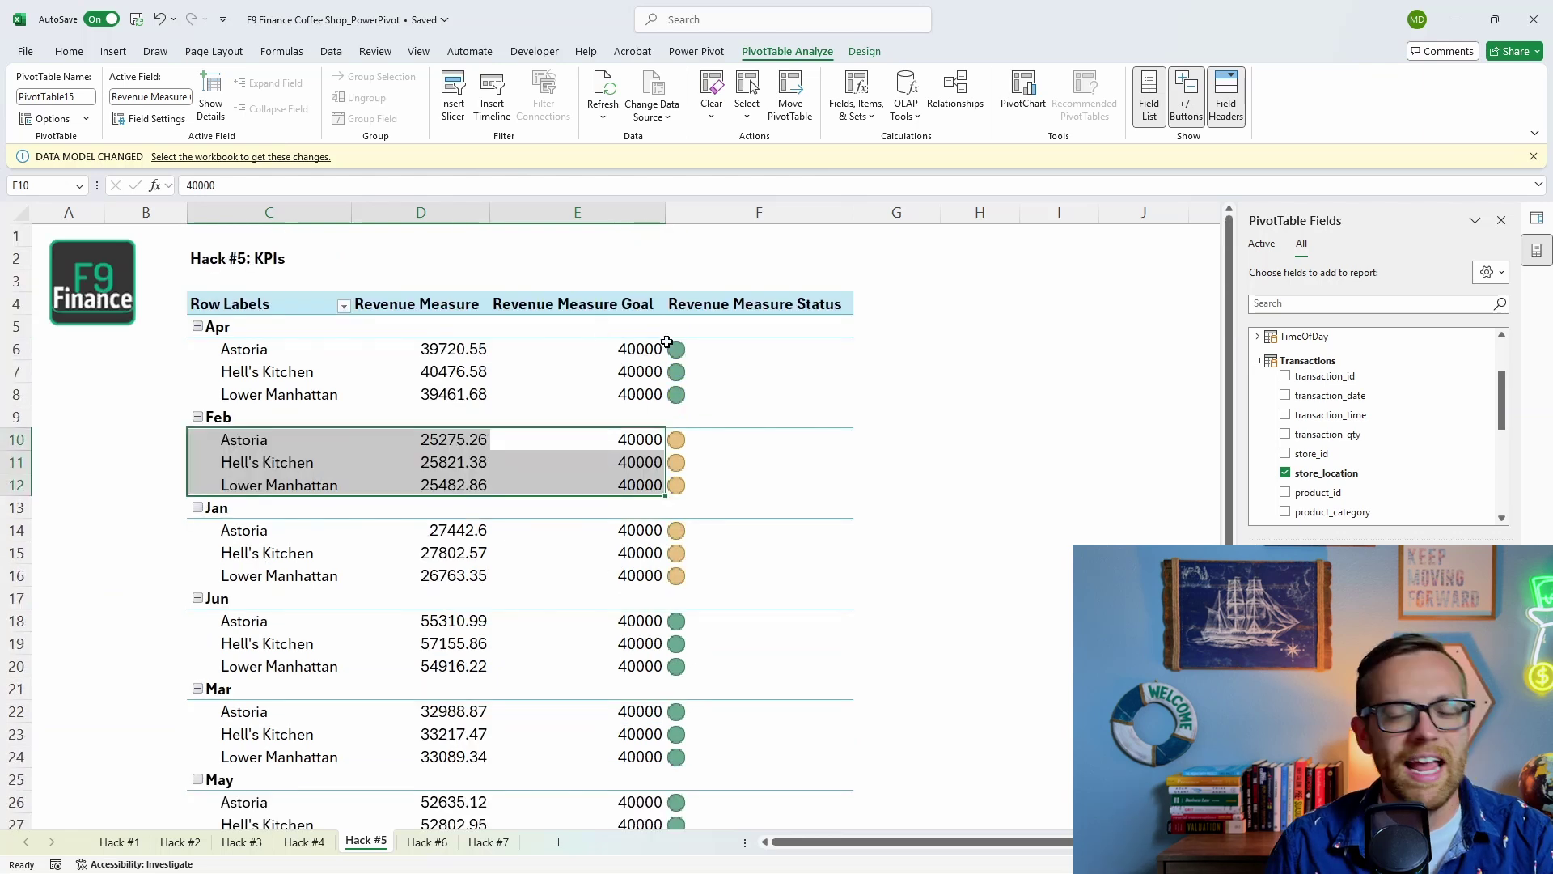
mouse_move(669, 344)
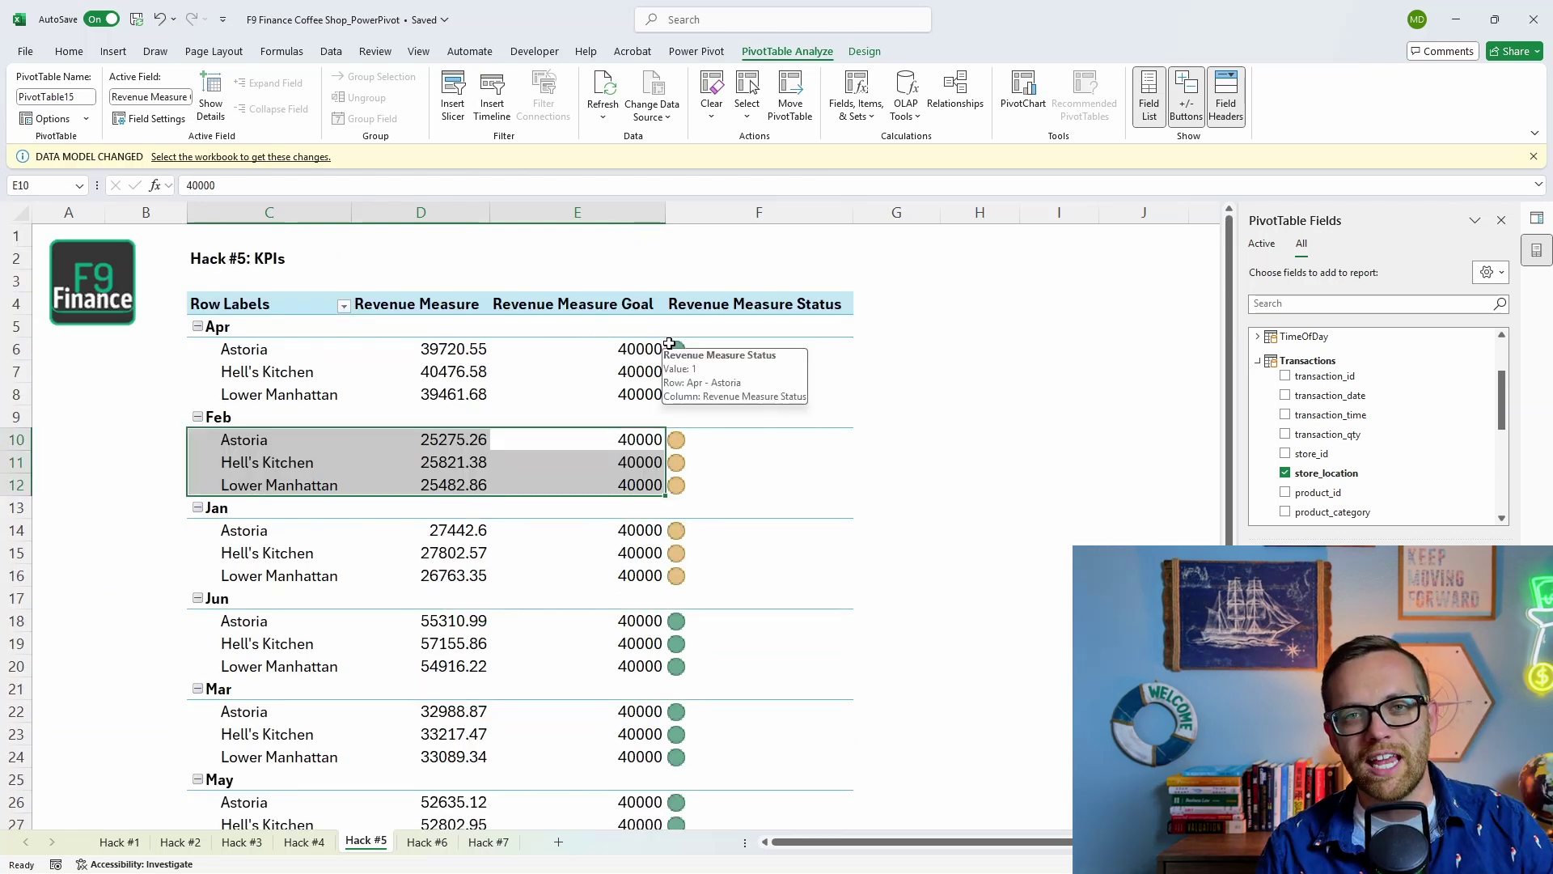
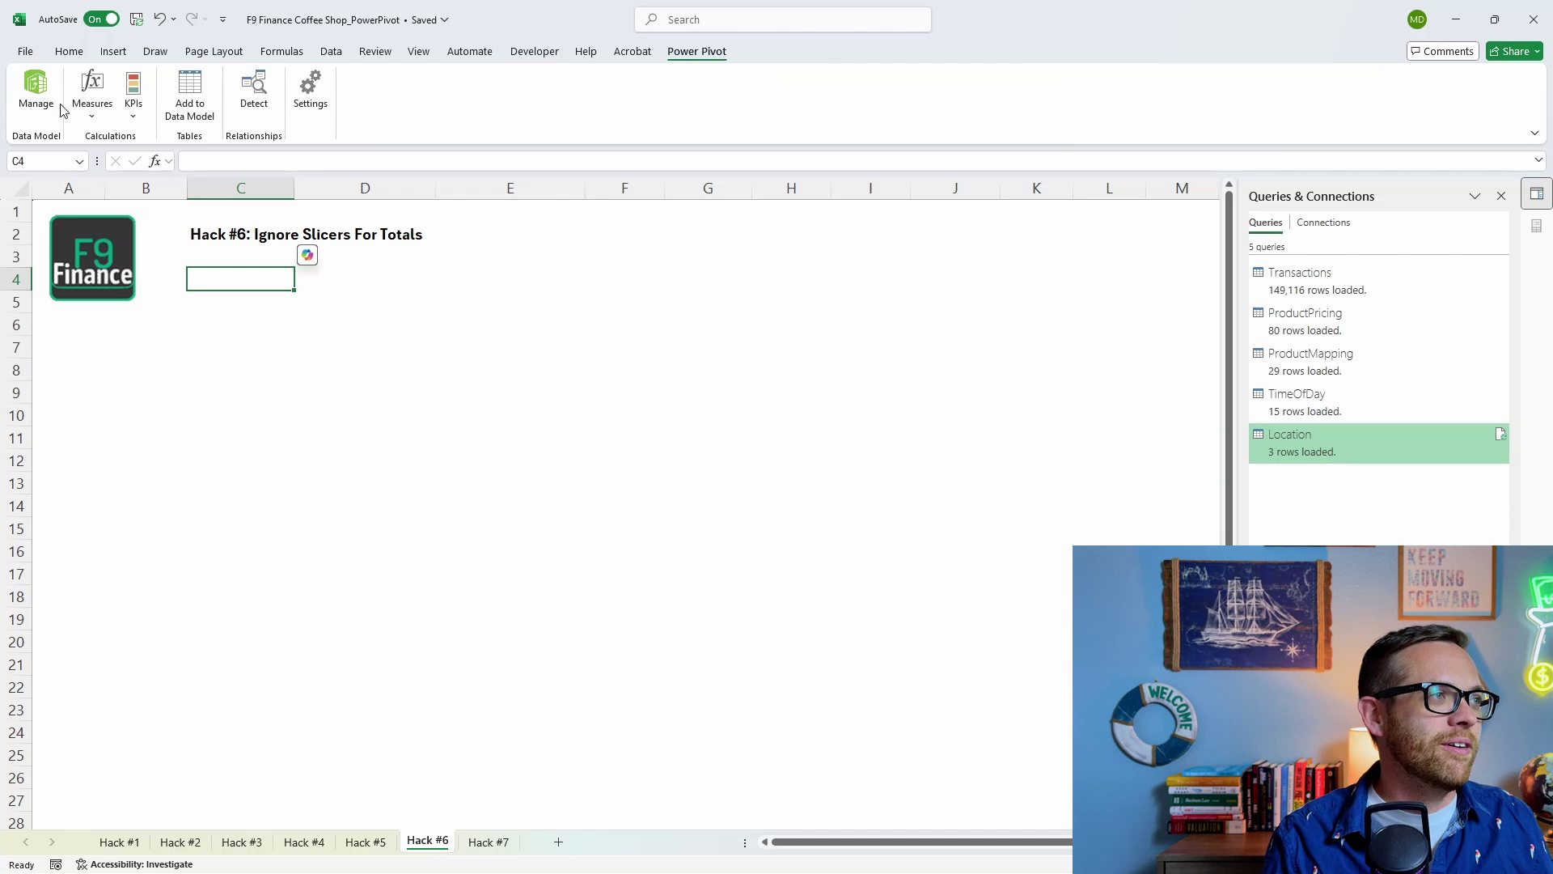
Start a new measure named "% Of Total Business" in the Transactions table
left_click(91, 97)
left_click(121, 144)
type("e")
key("BackSpace")
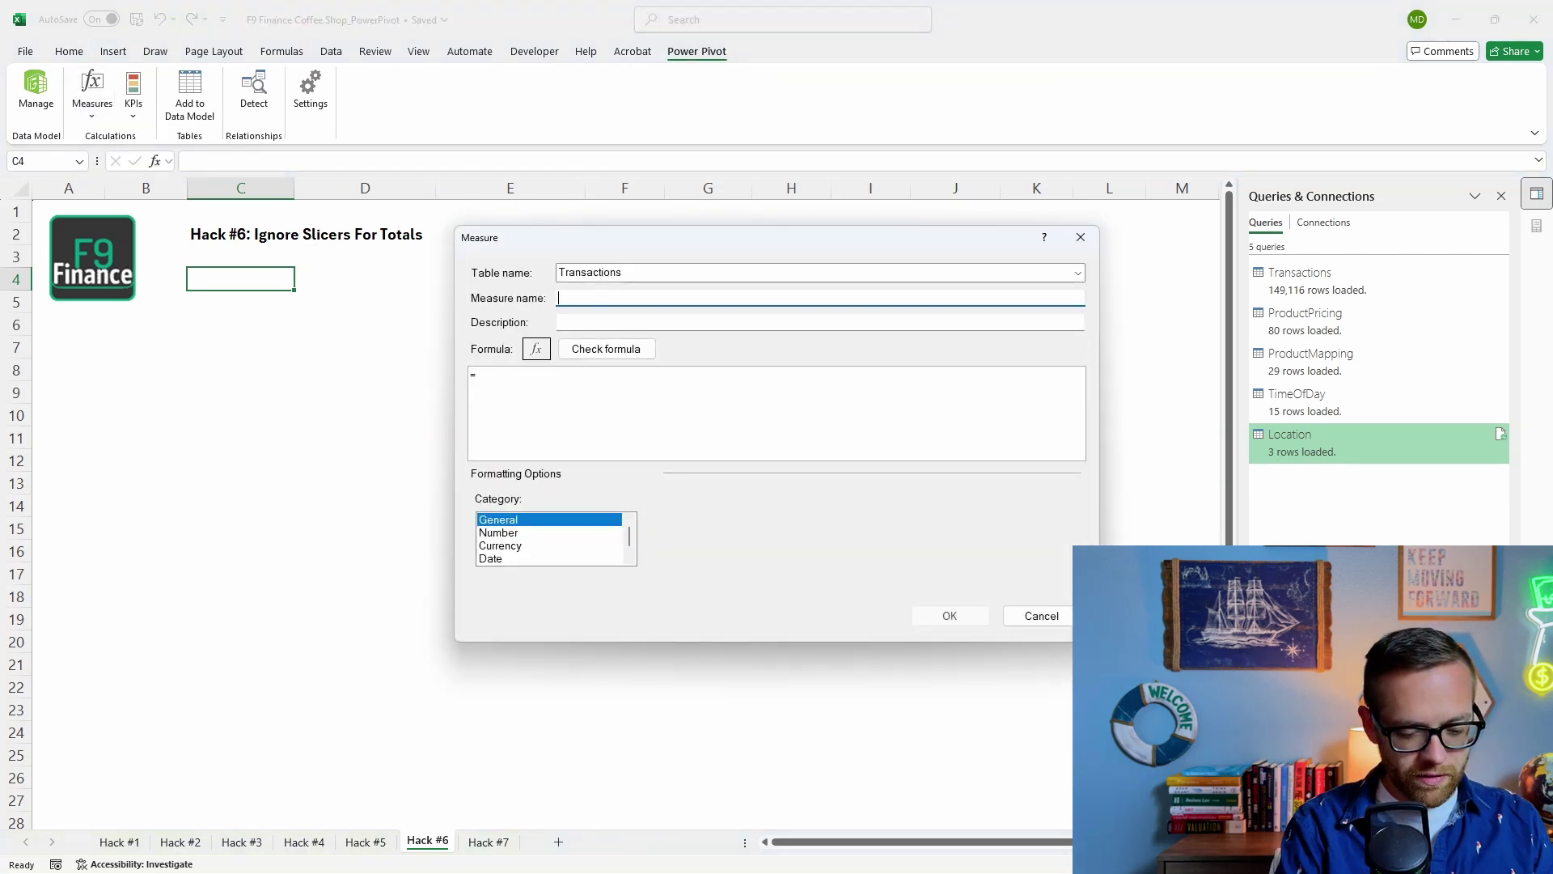
type("% Of")
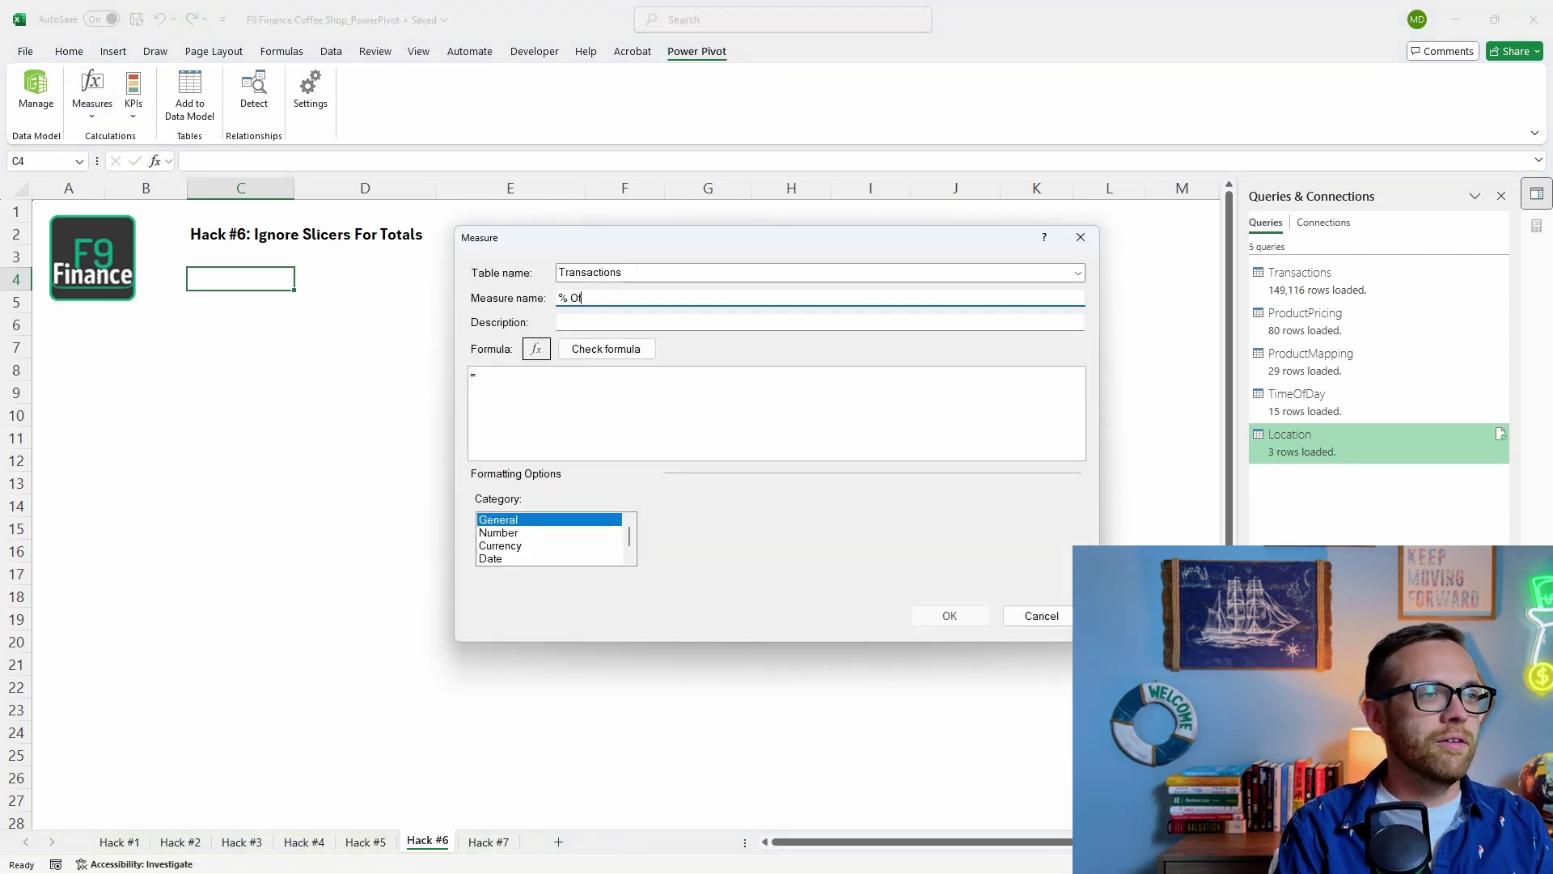
type(" Total Business")
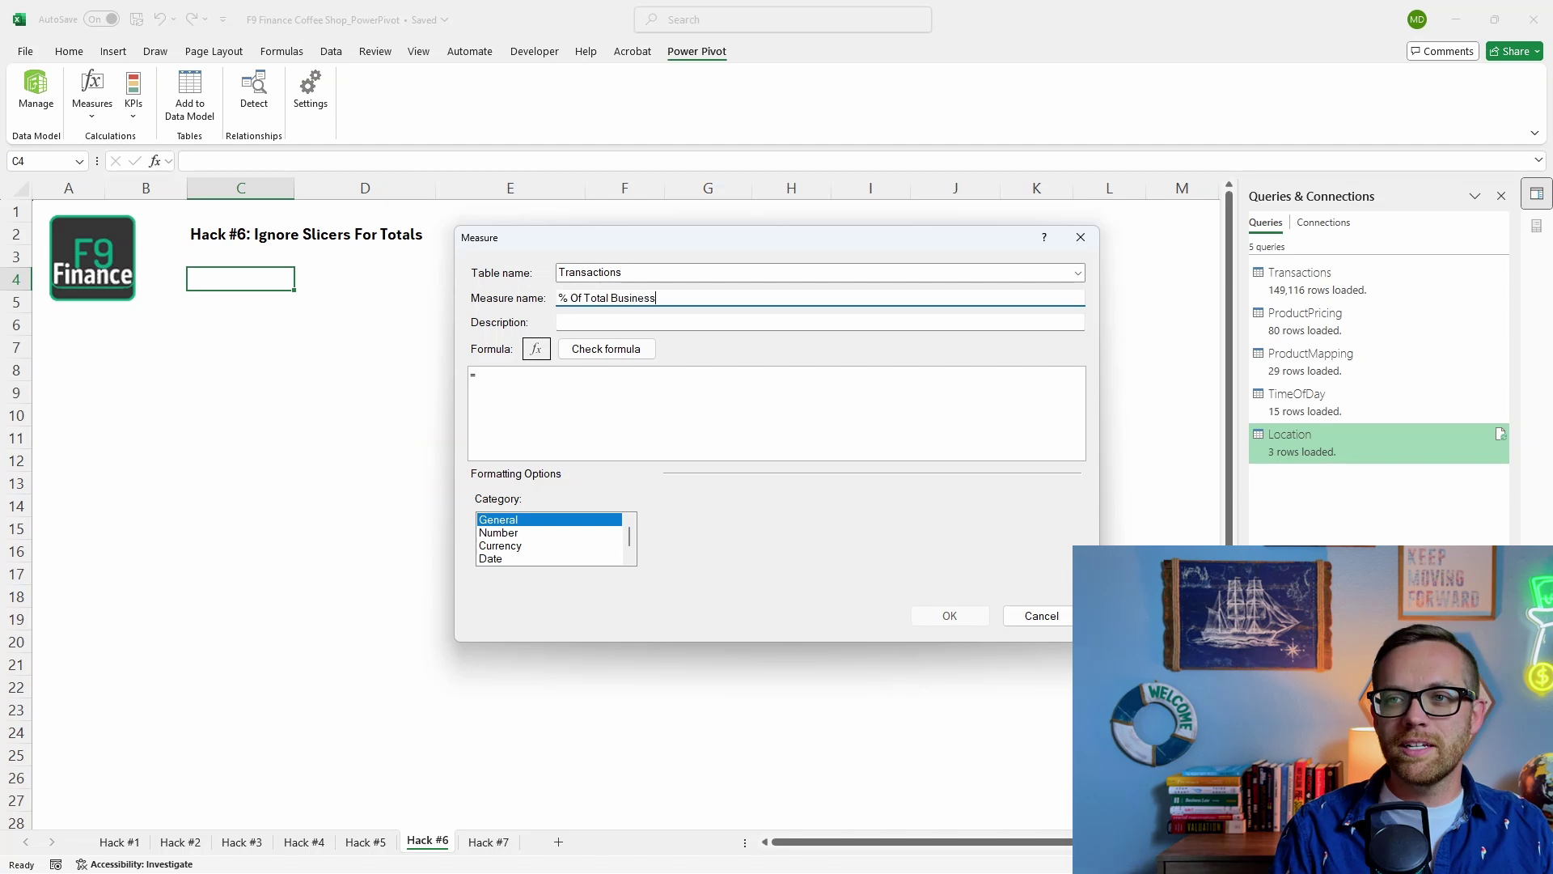
Enter the measure formula dividing [Revenue Measure] by CALCULATE([Revenue Measure], ALL(Location[Location]))
left_click(655, 371)
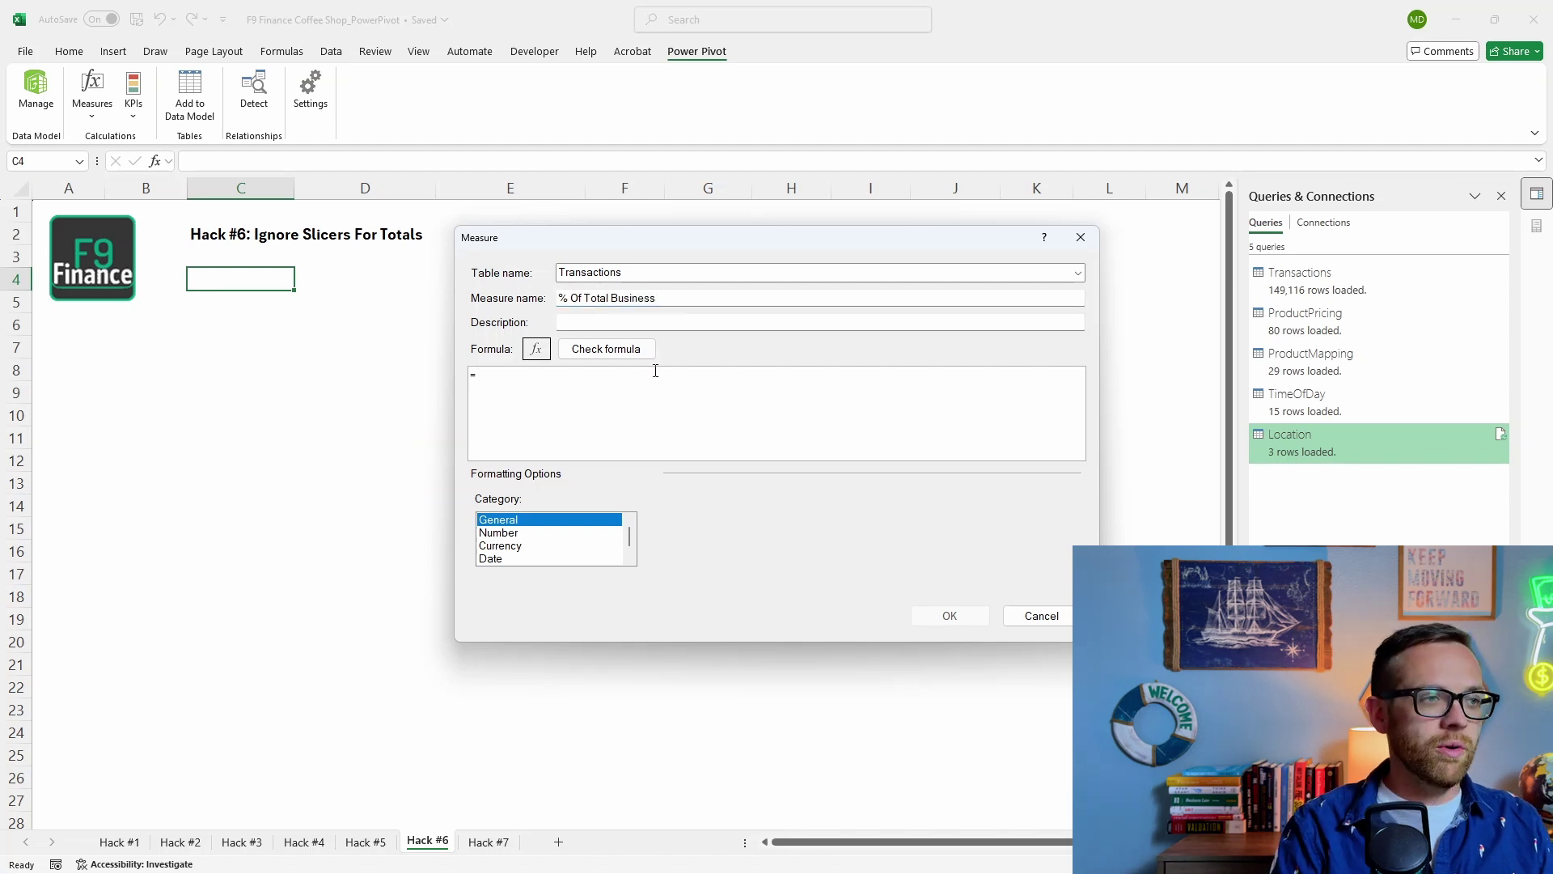
type("DIVIDE")
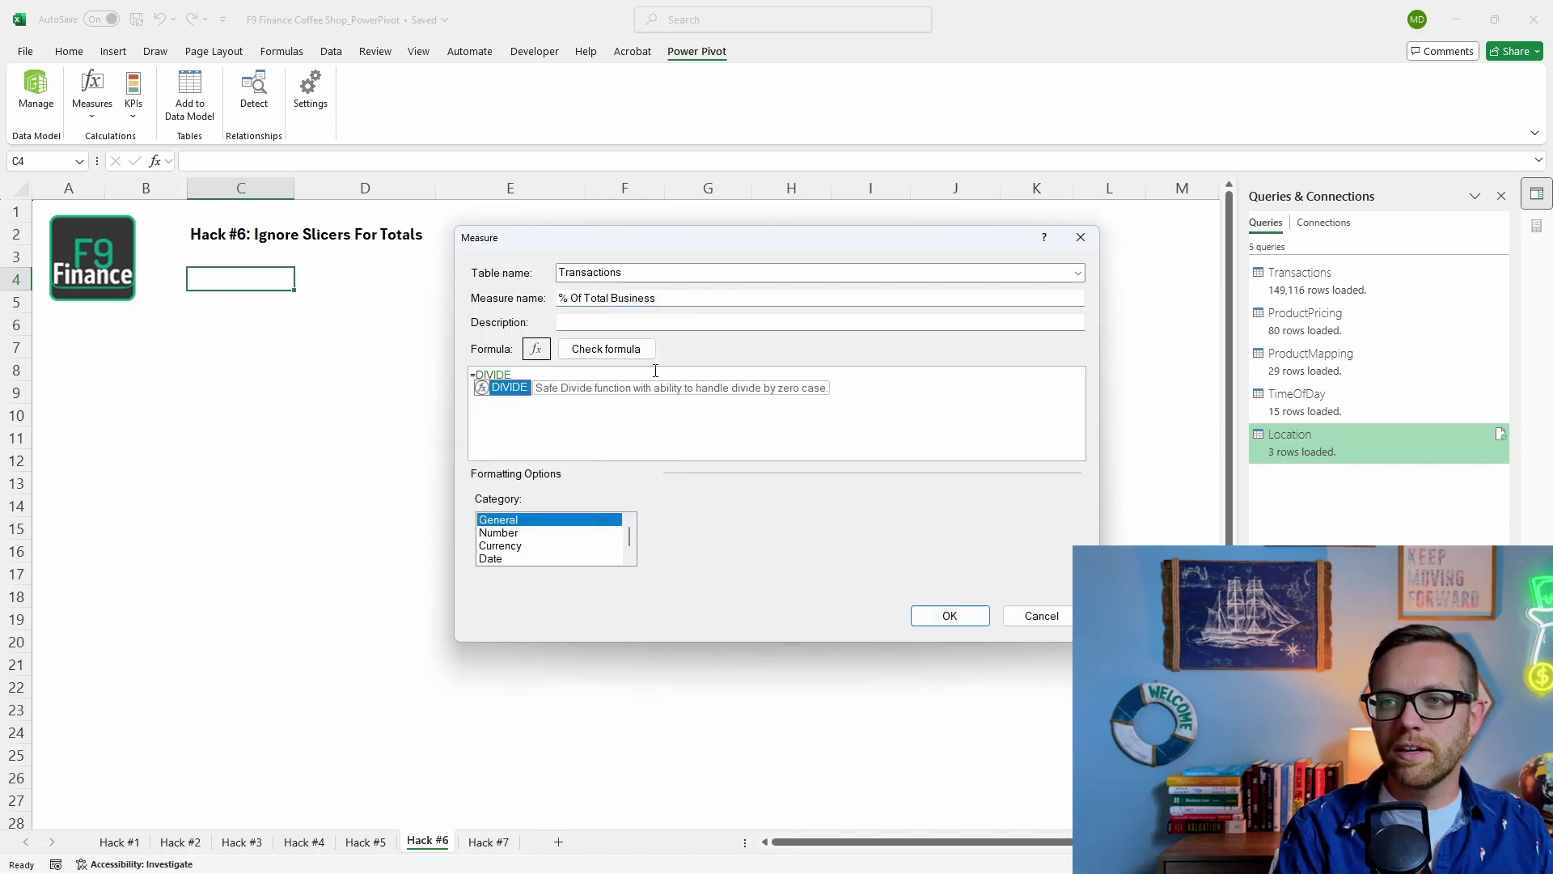
type("(Reve")
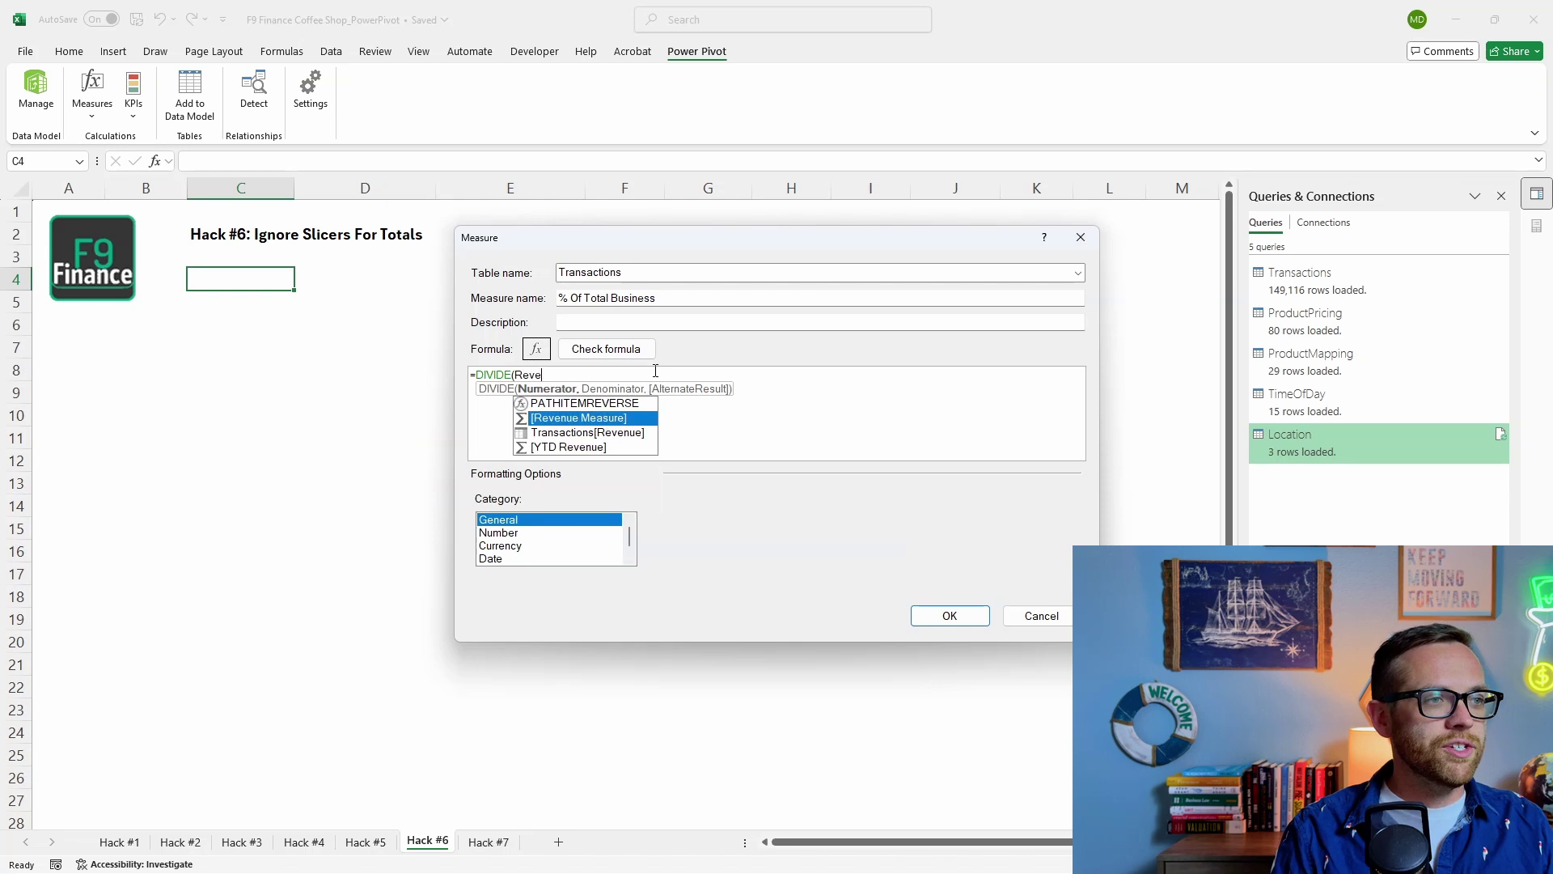
double_click(631, 418)
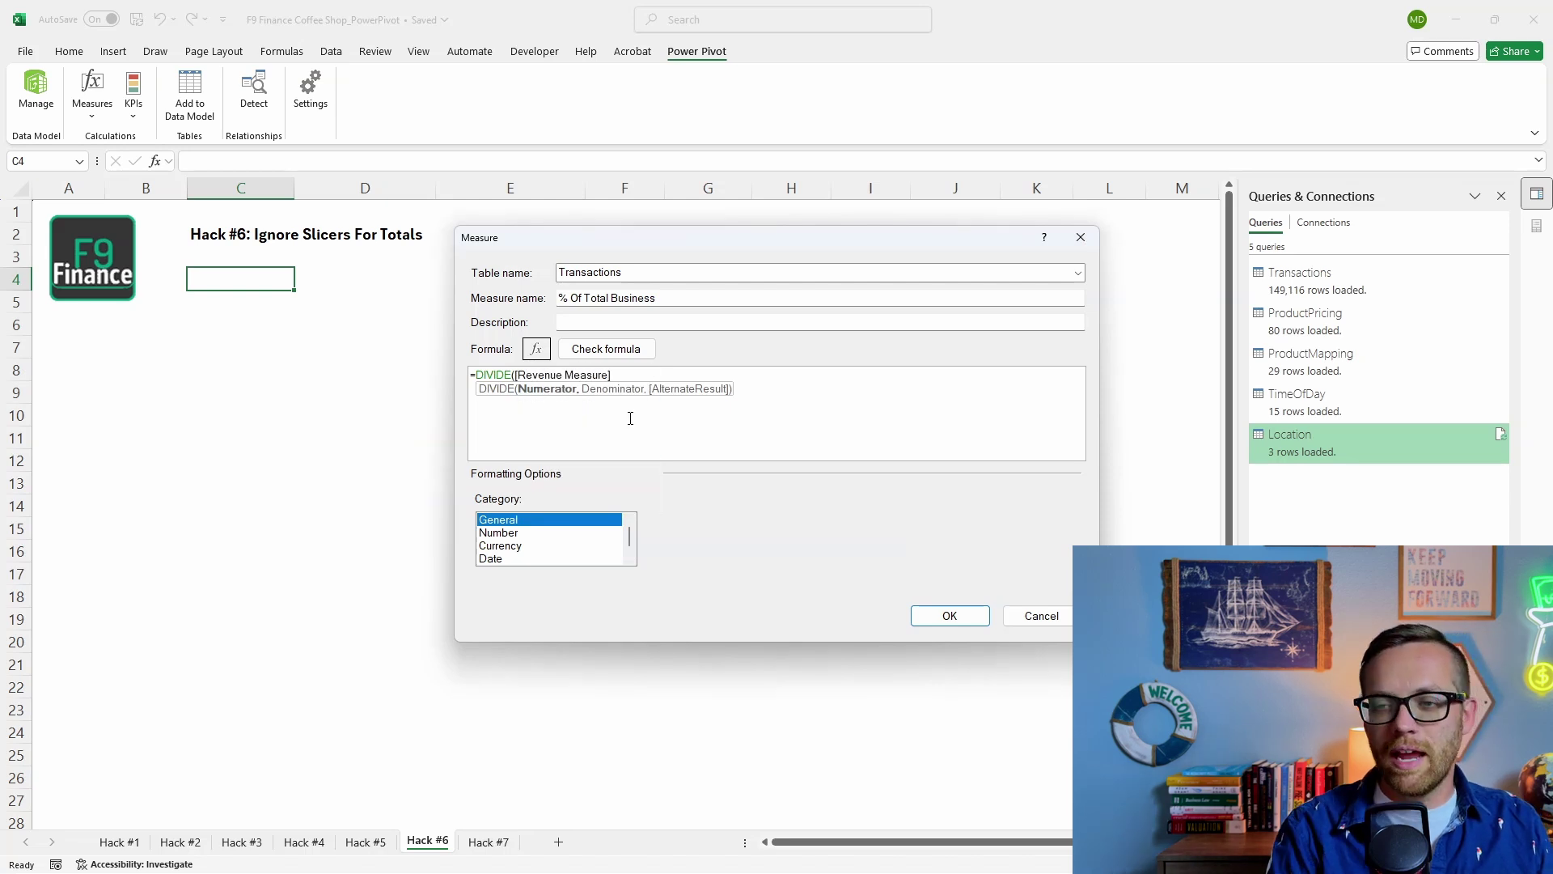
type(",")
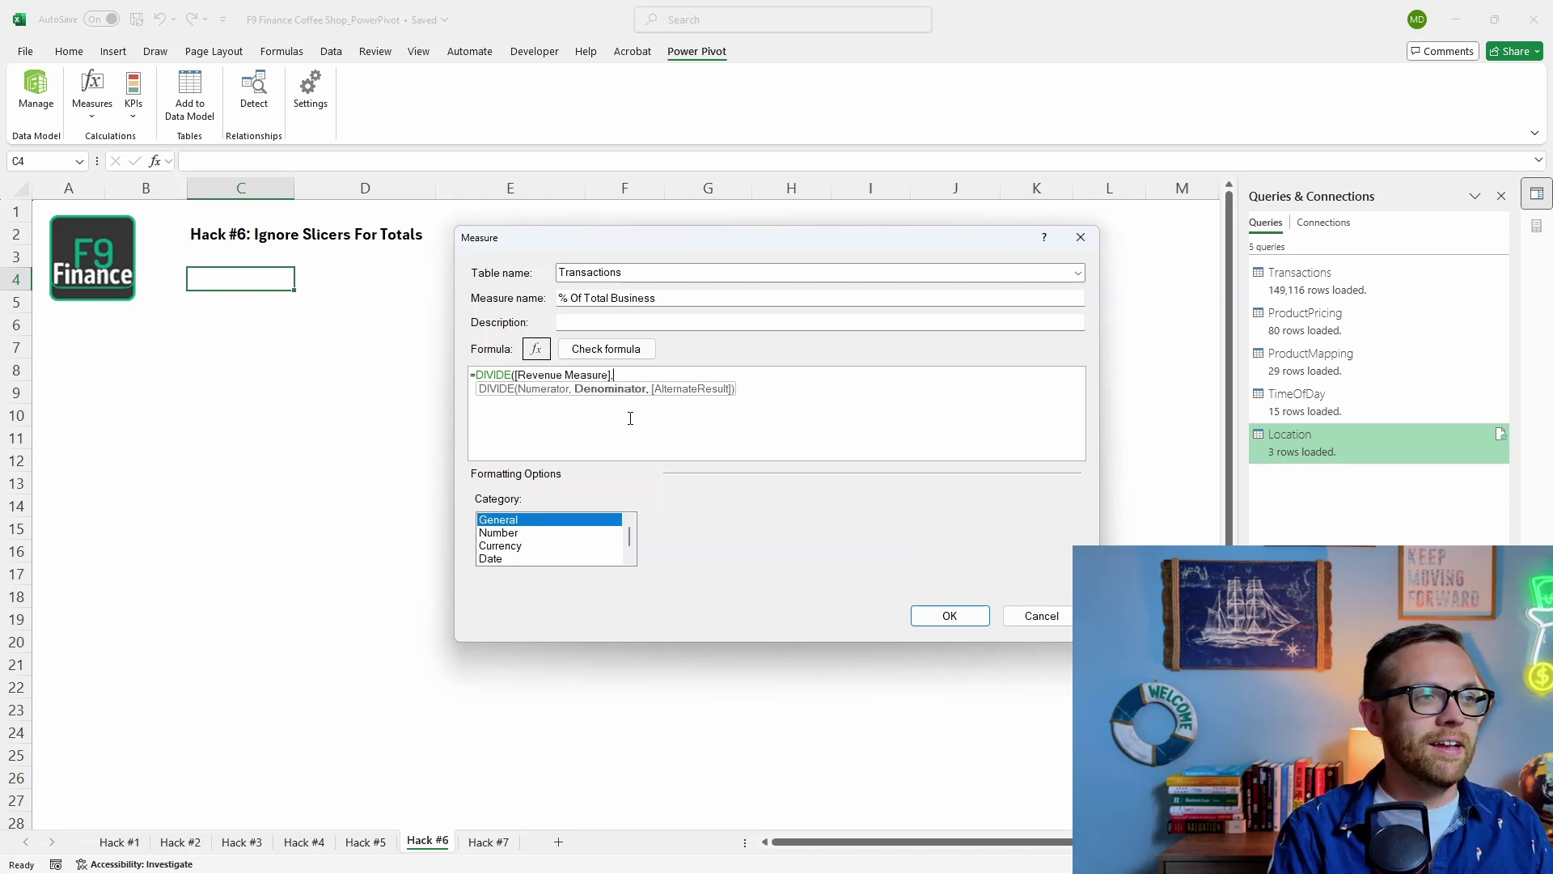
type("CALCULATE")
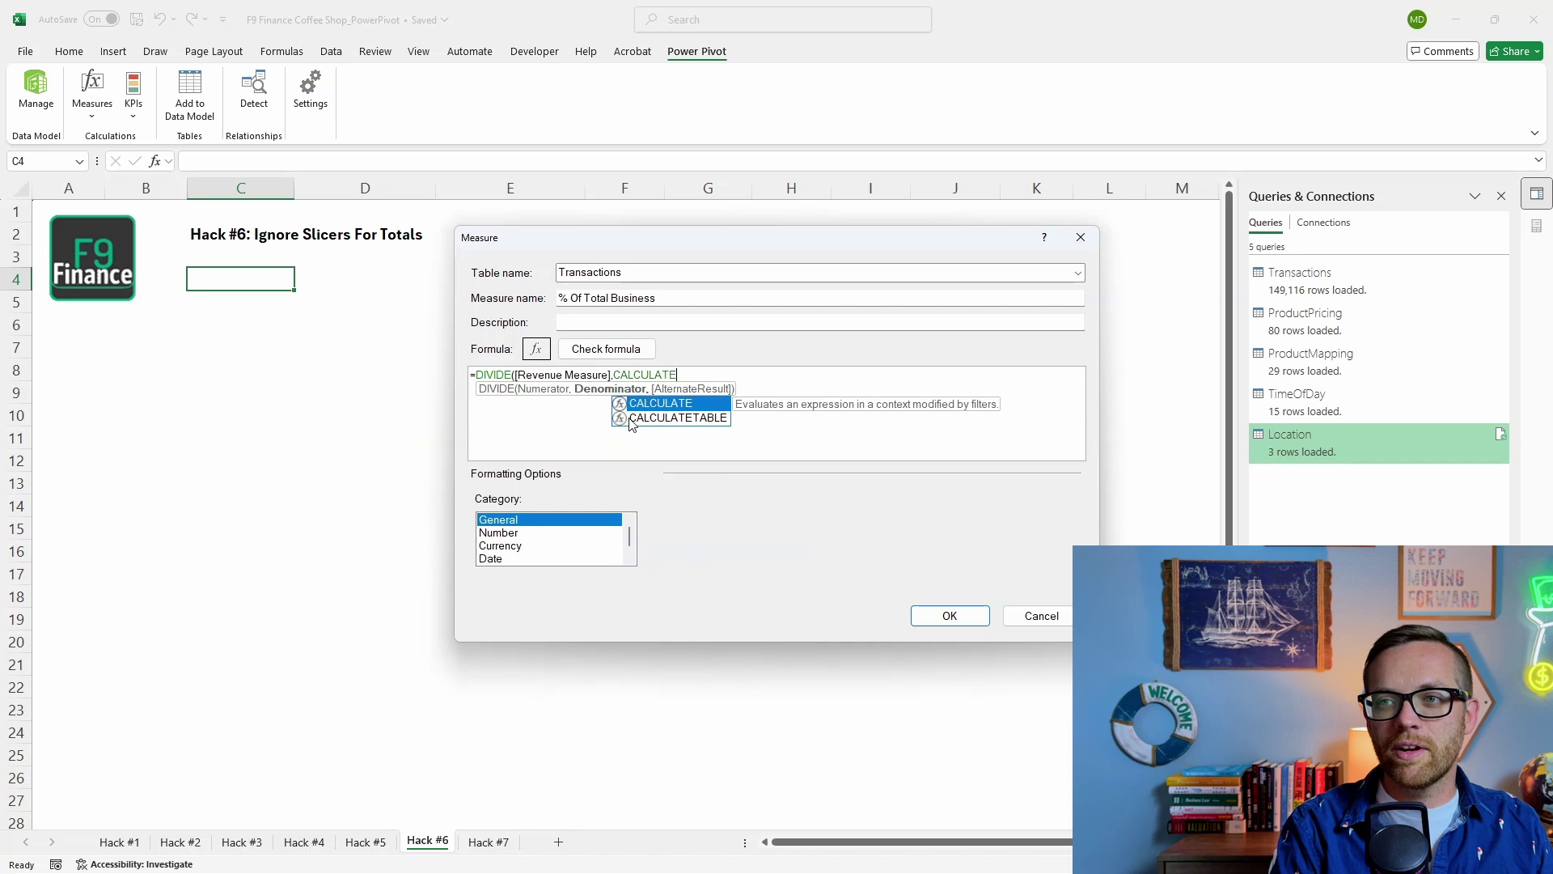
type("(Reve")
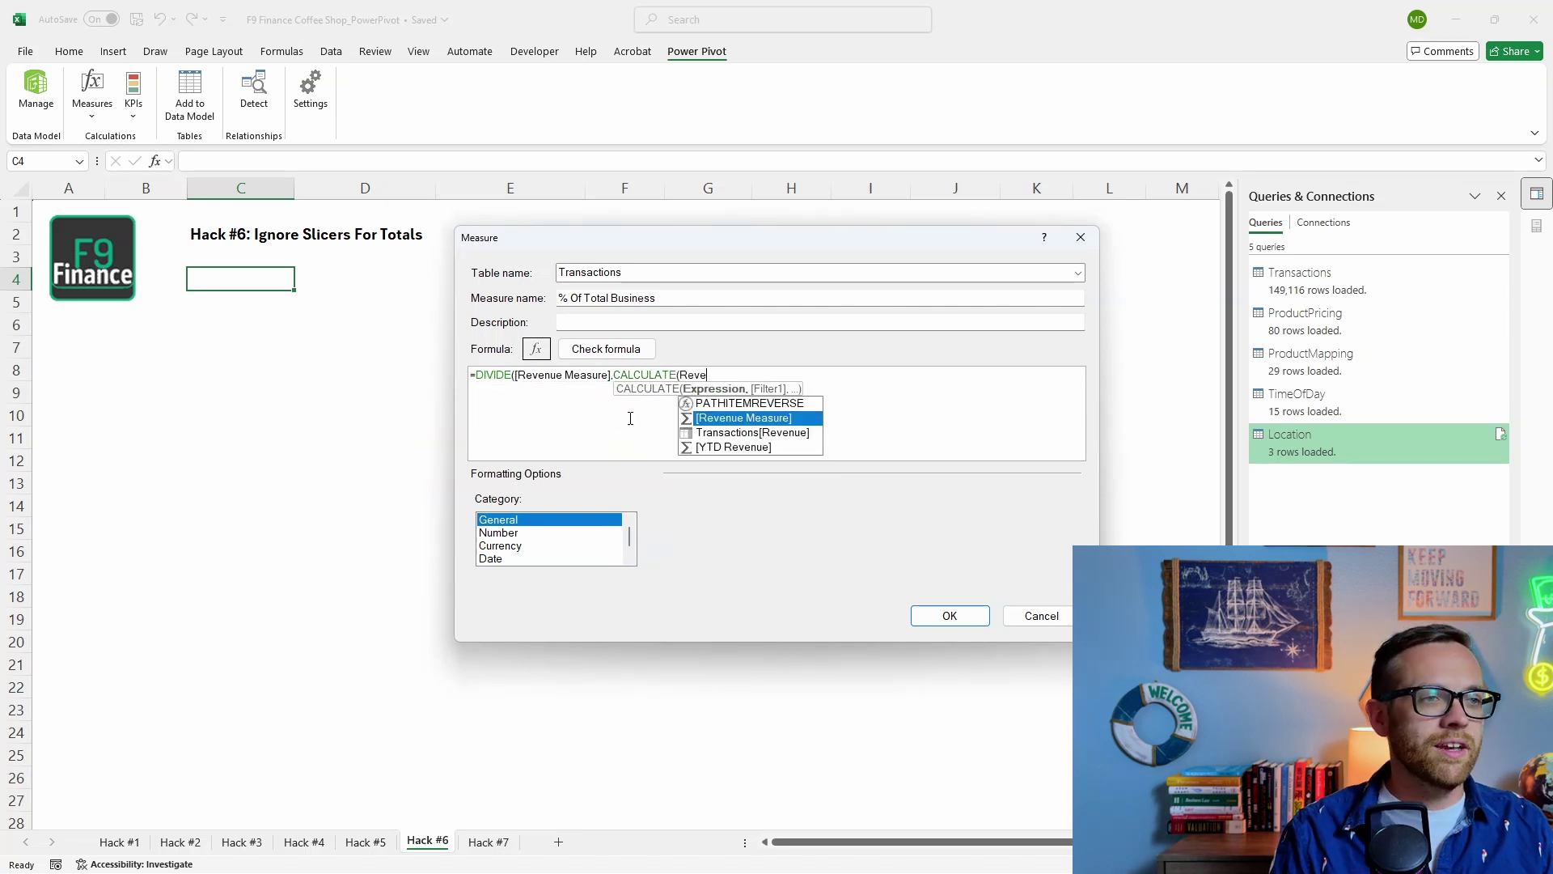
double_click(742, 419)
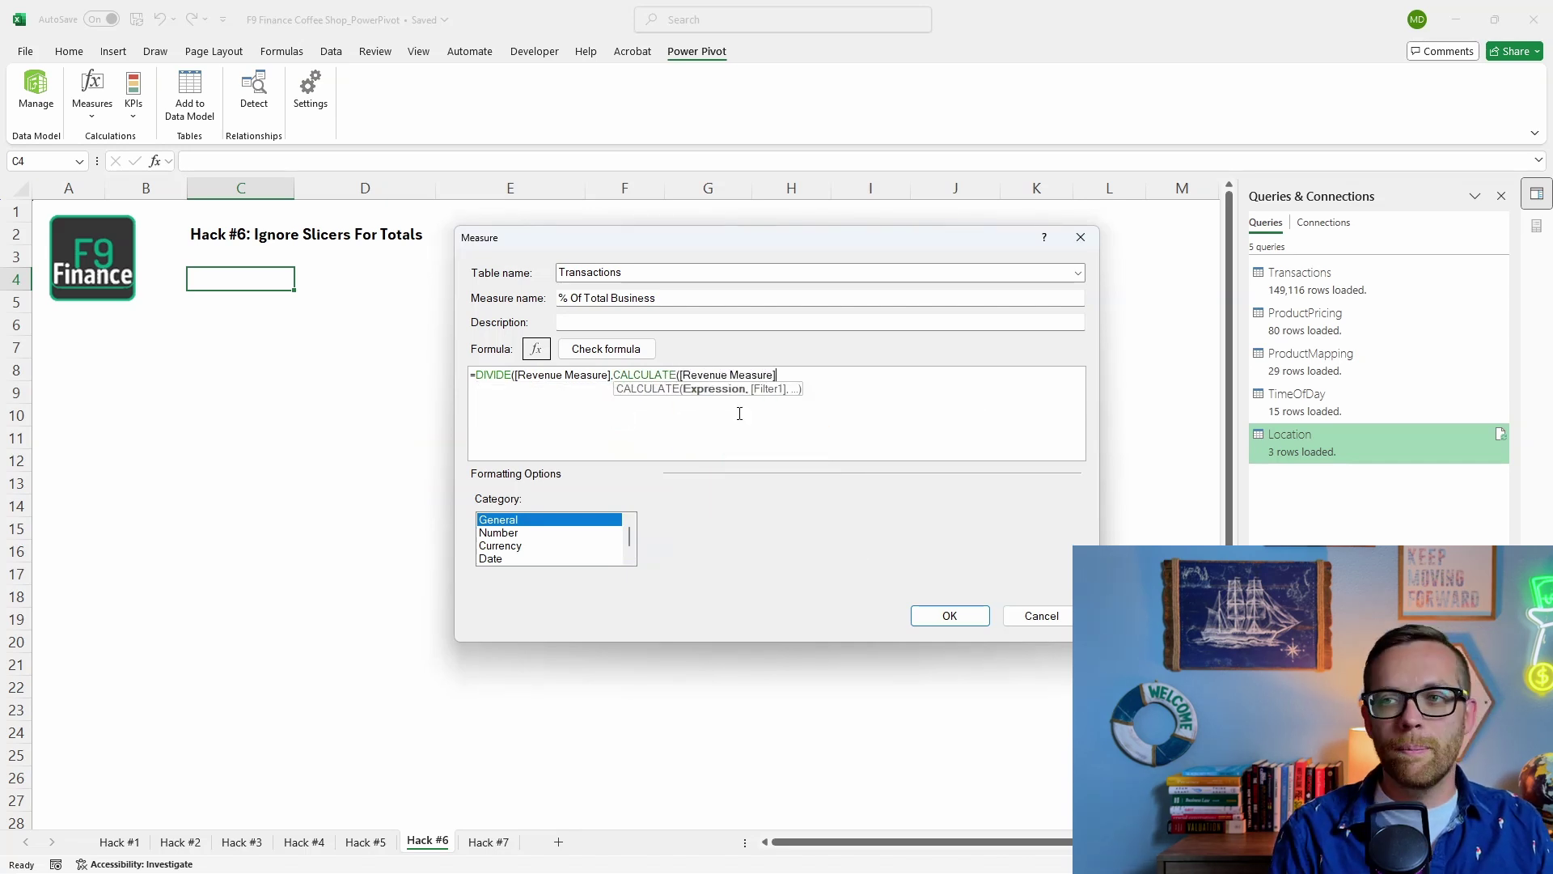
type(", ALL")
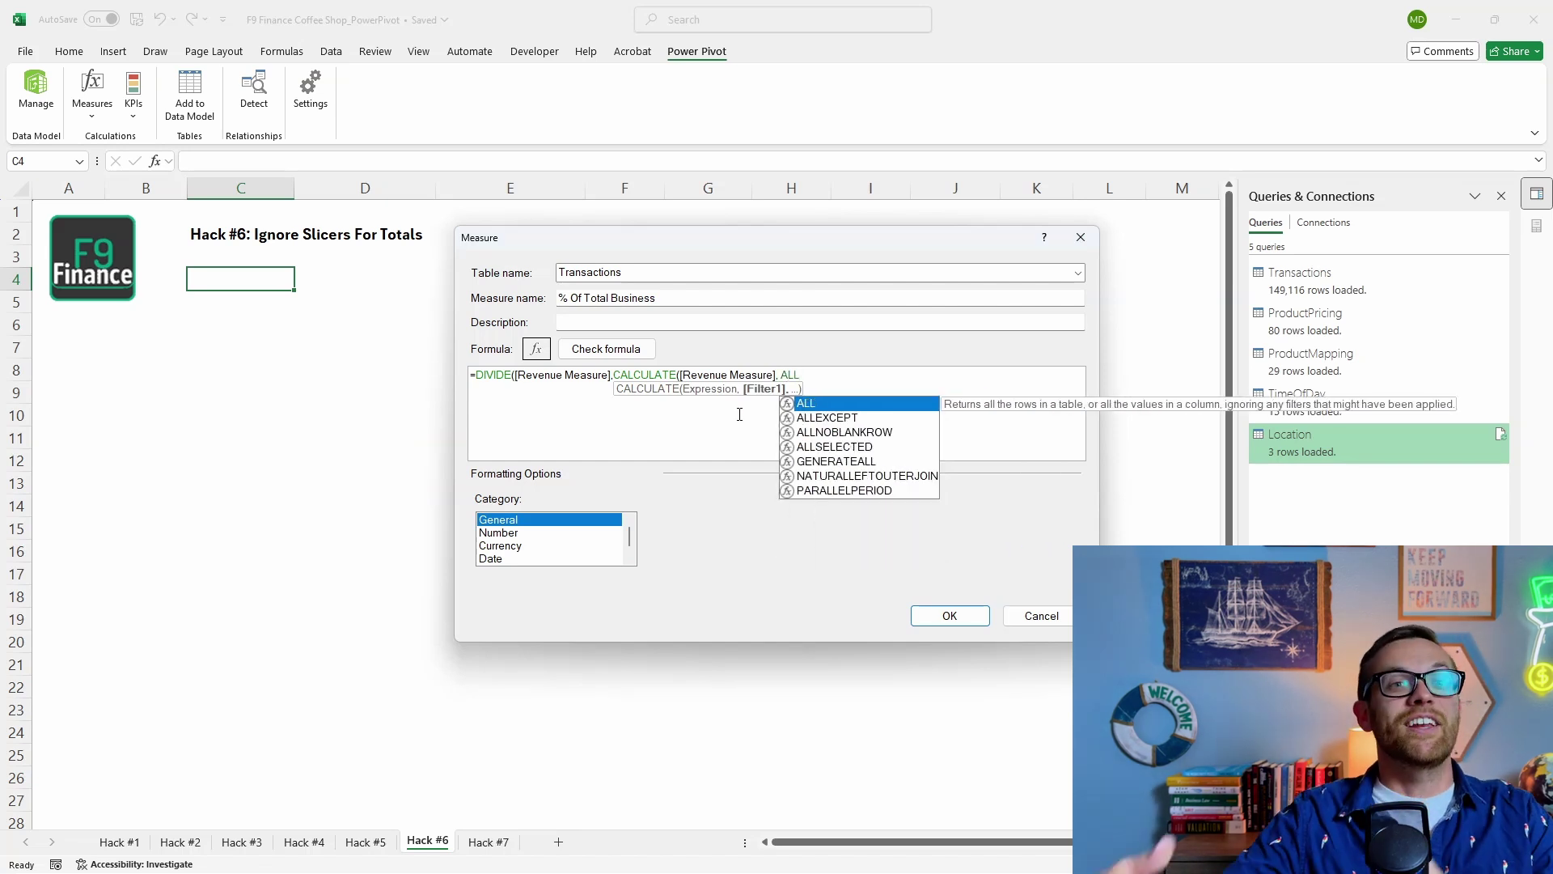
type("(")
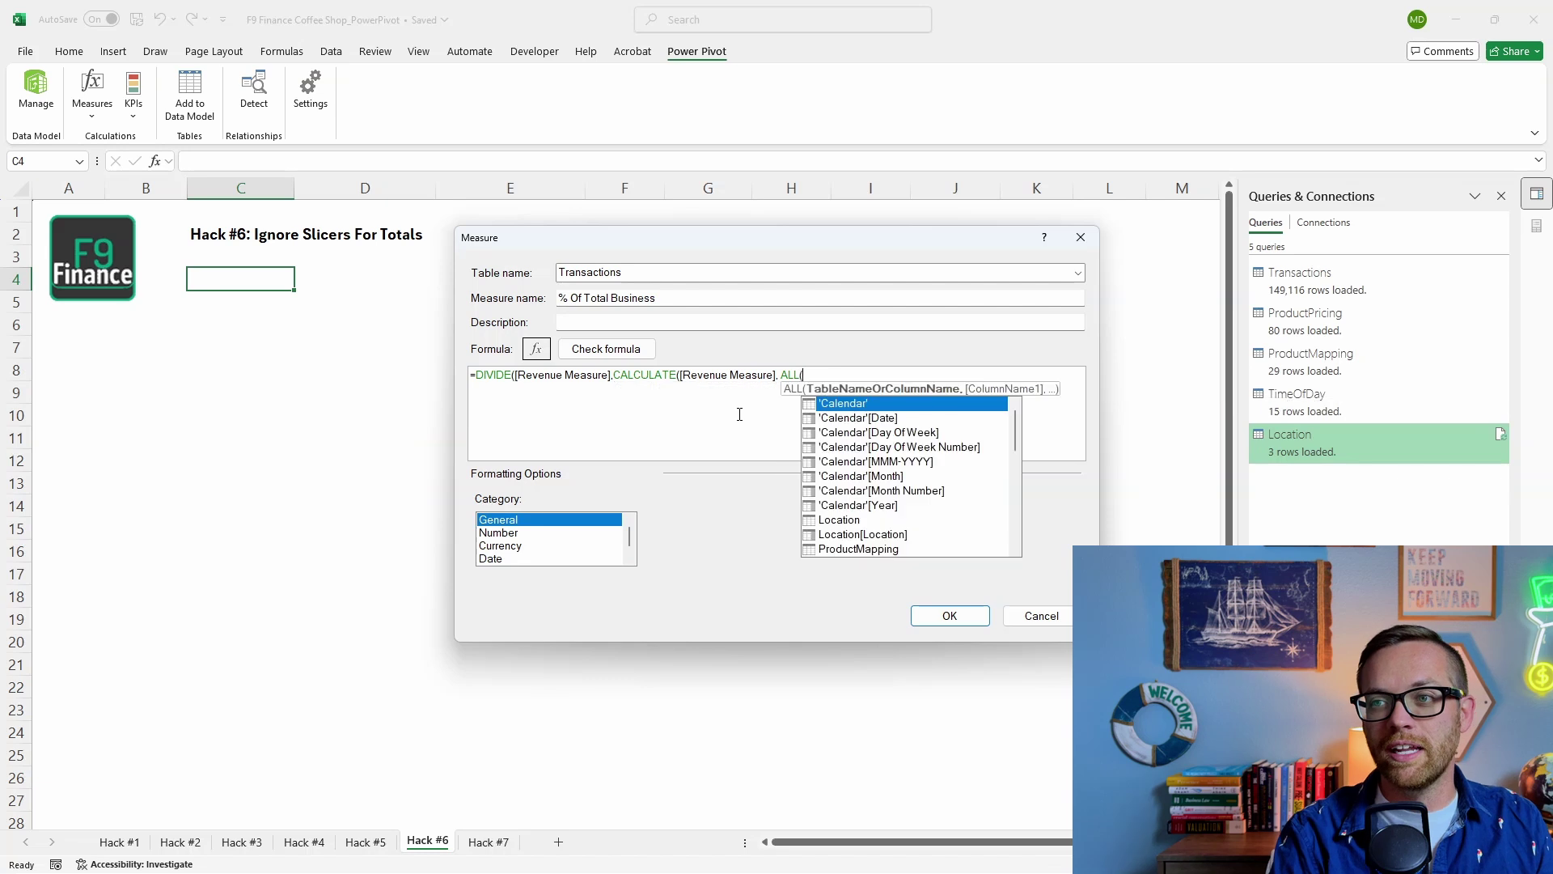
type("Loc")
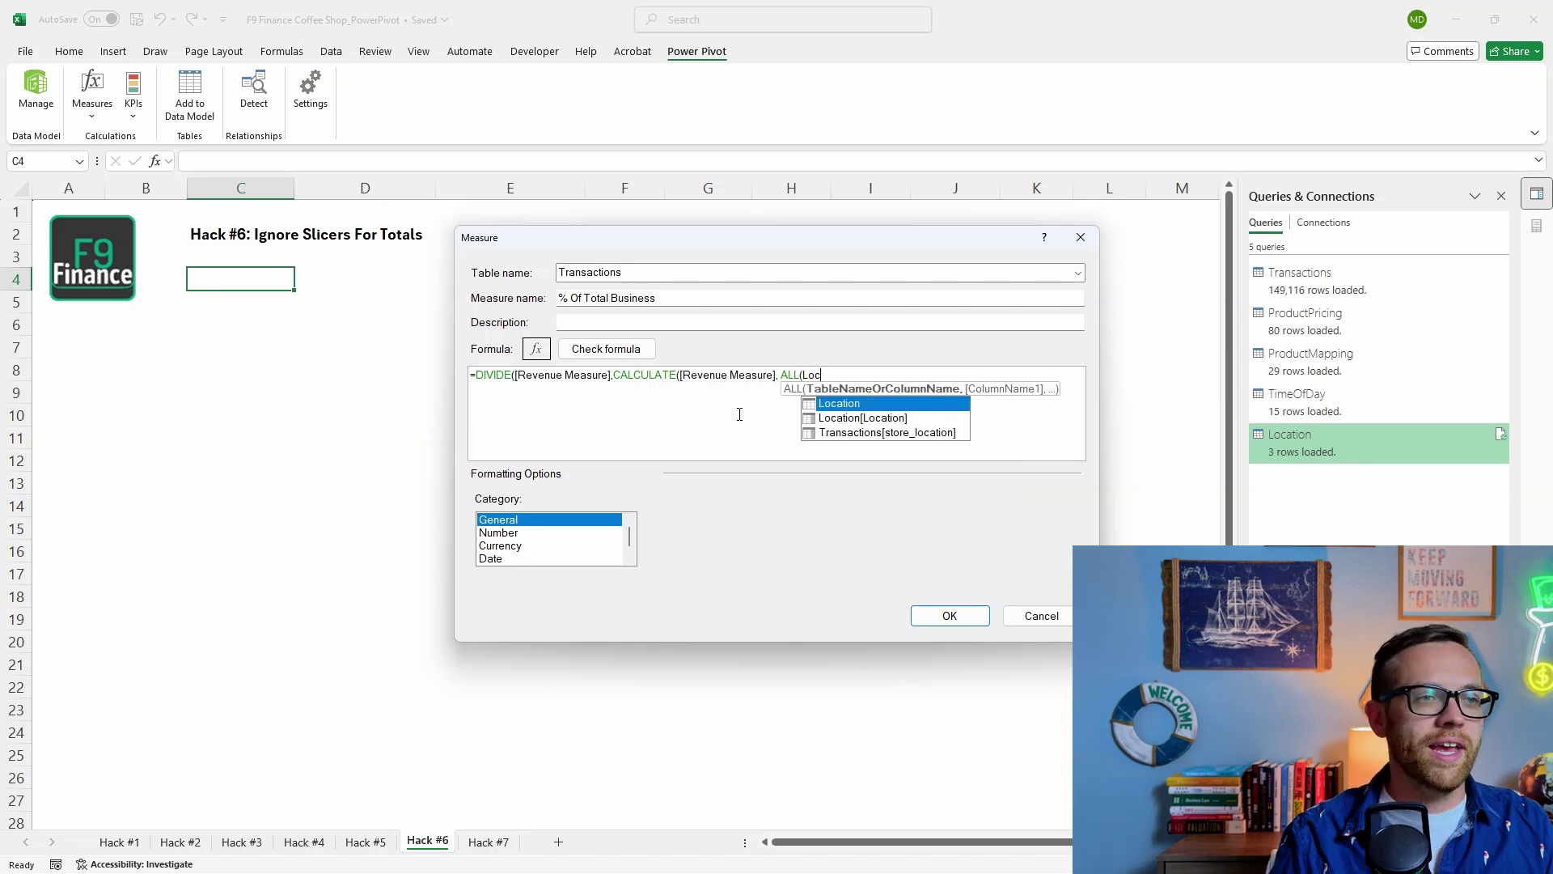
double_click(863, 417)
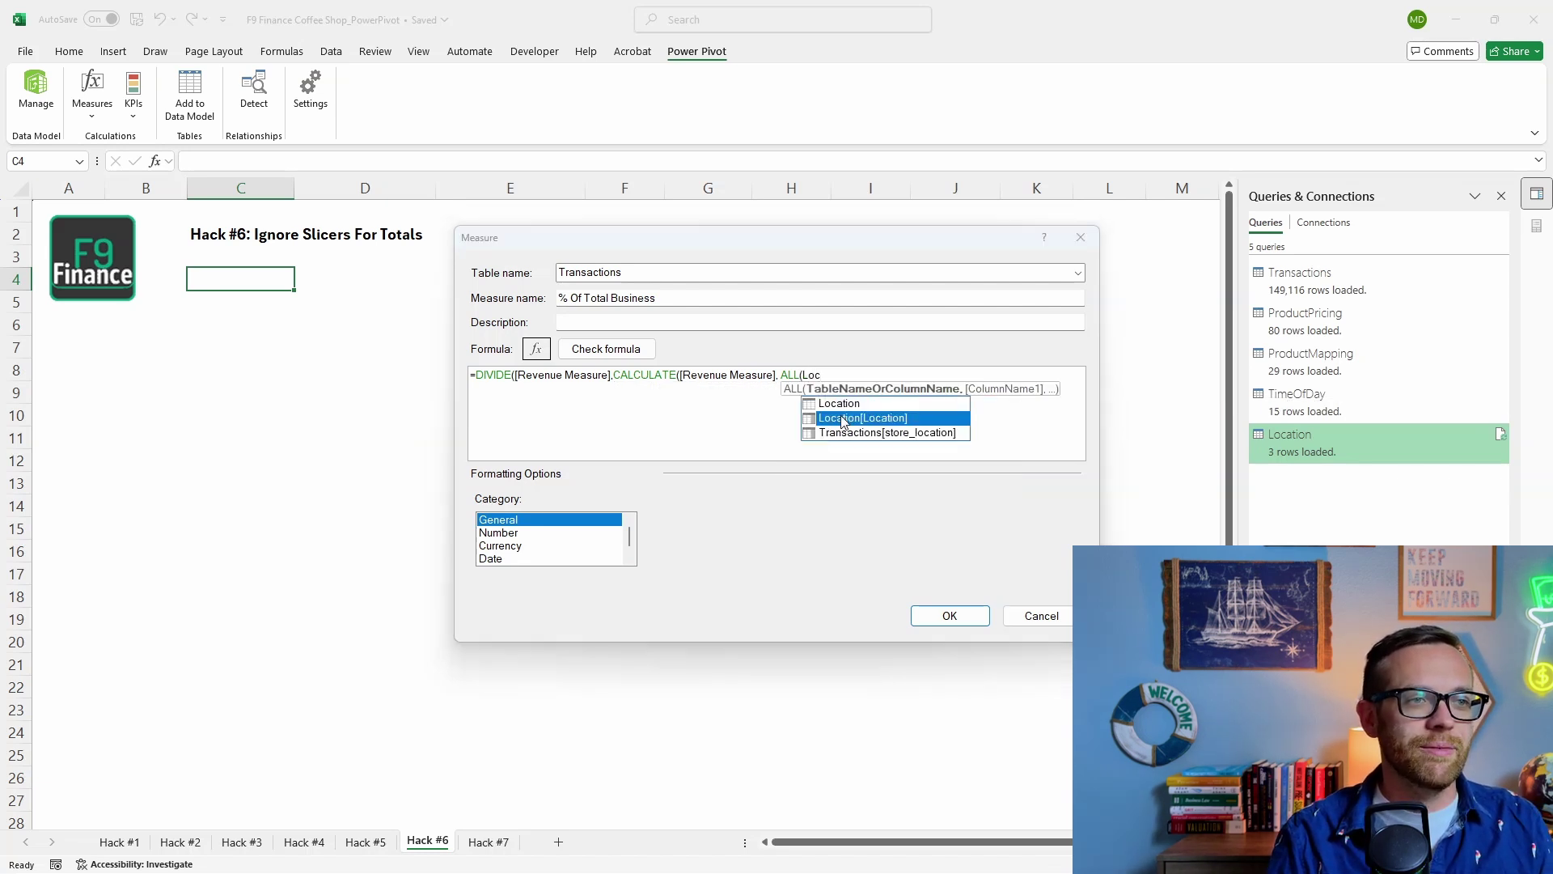
type("))")
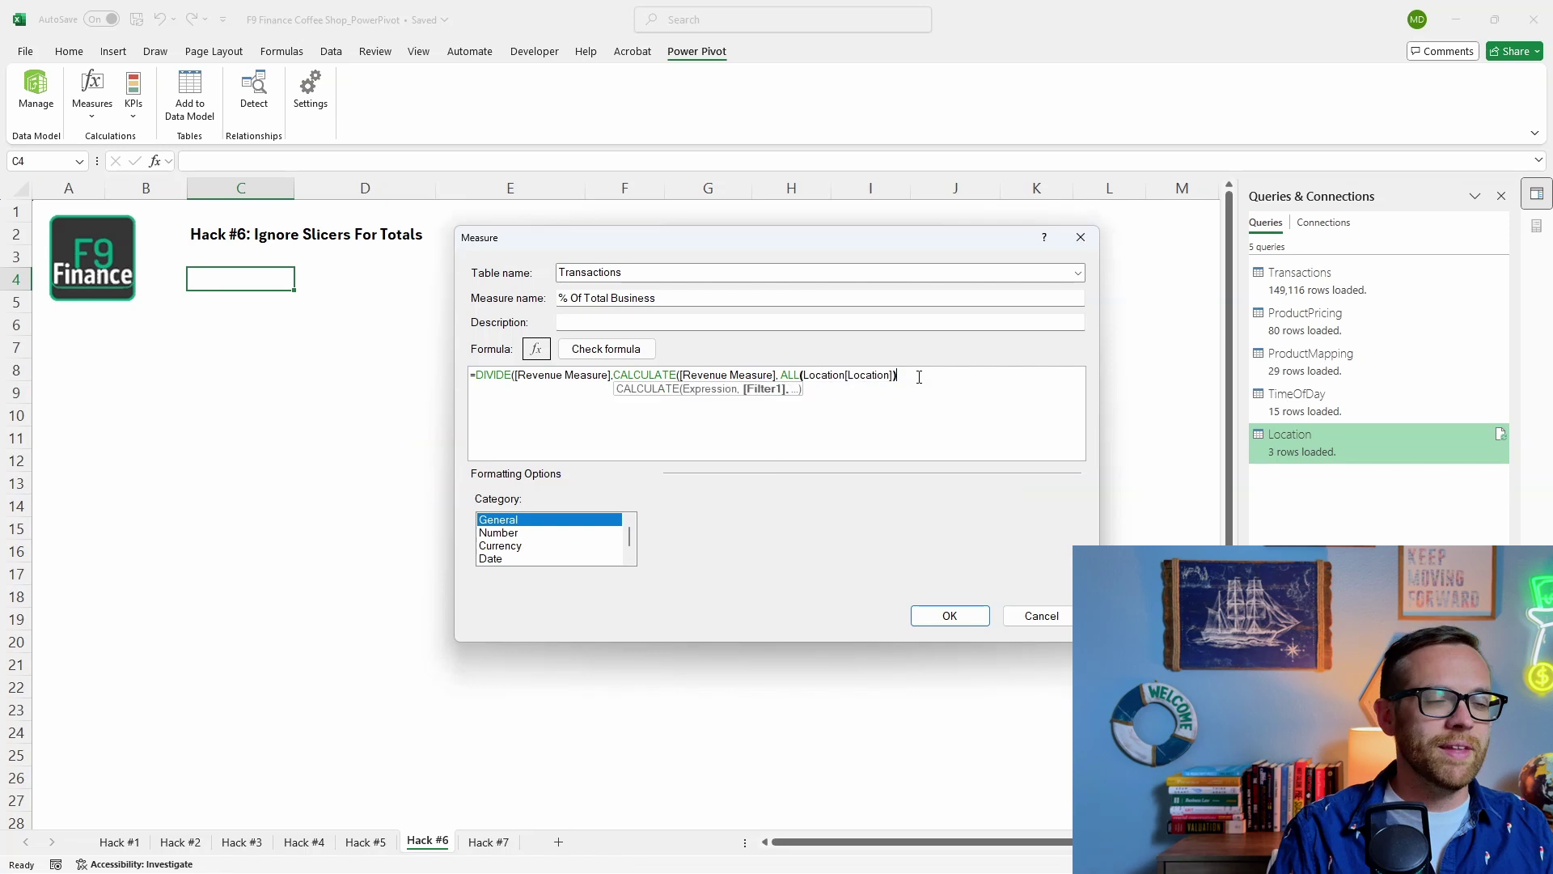
Check the formula, add the missing closing parenthesis of DIVIDE, recheck it and save the measure
left_click(606, 349)
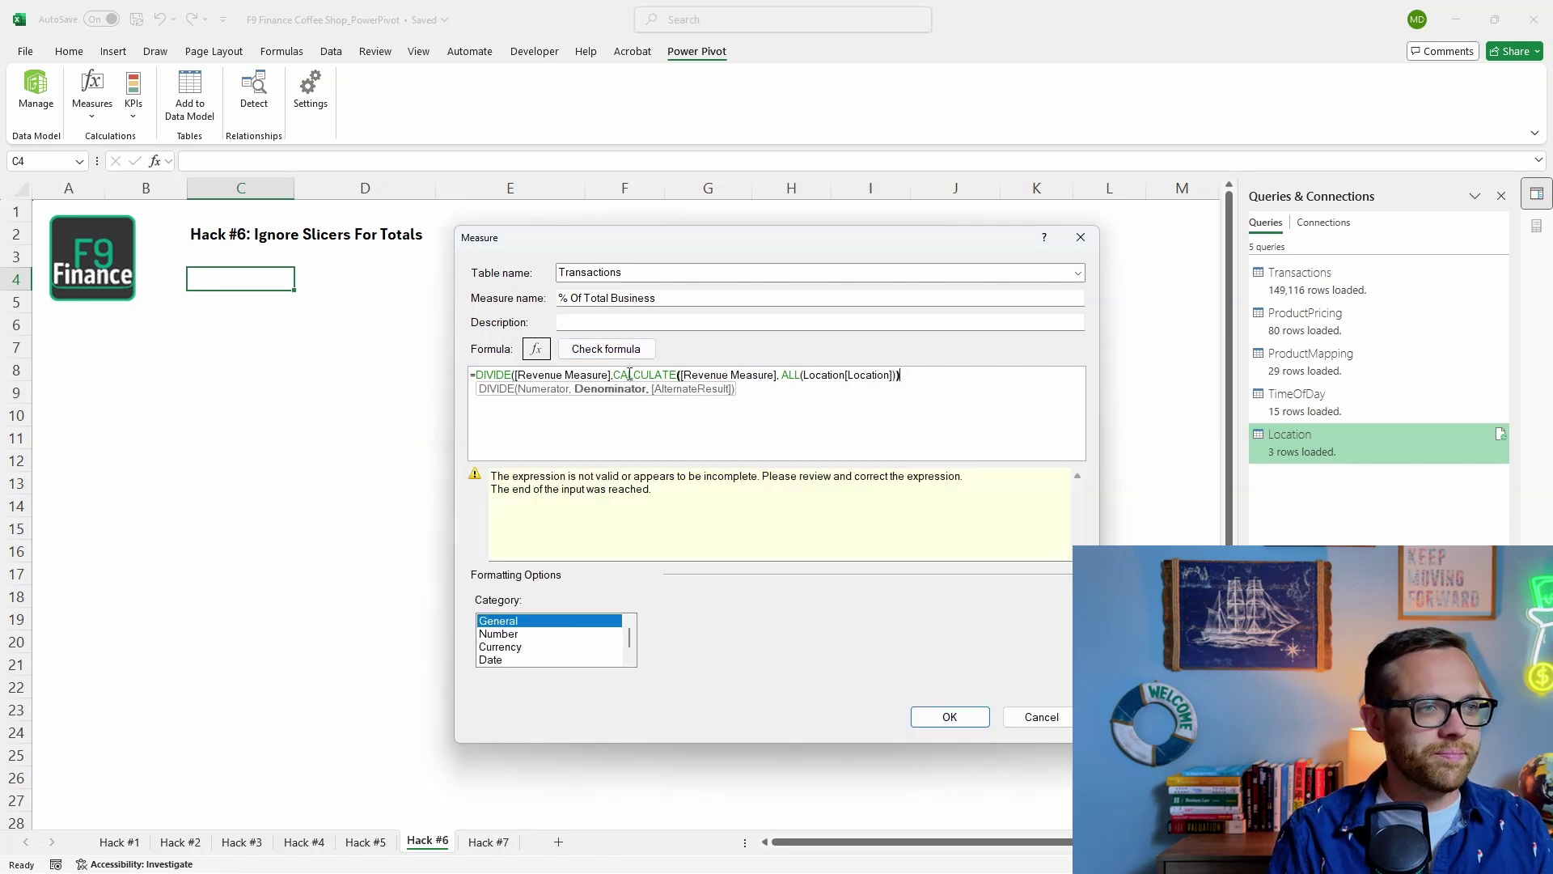
left_click(907, 378)
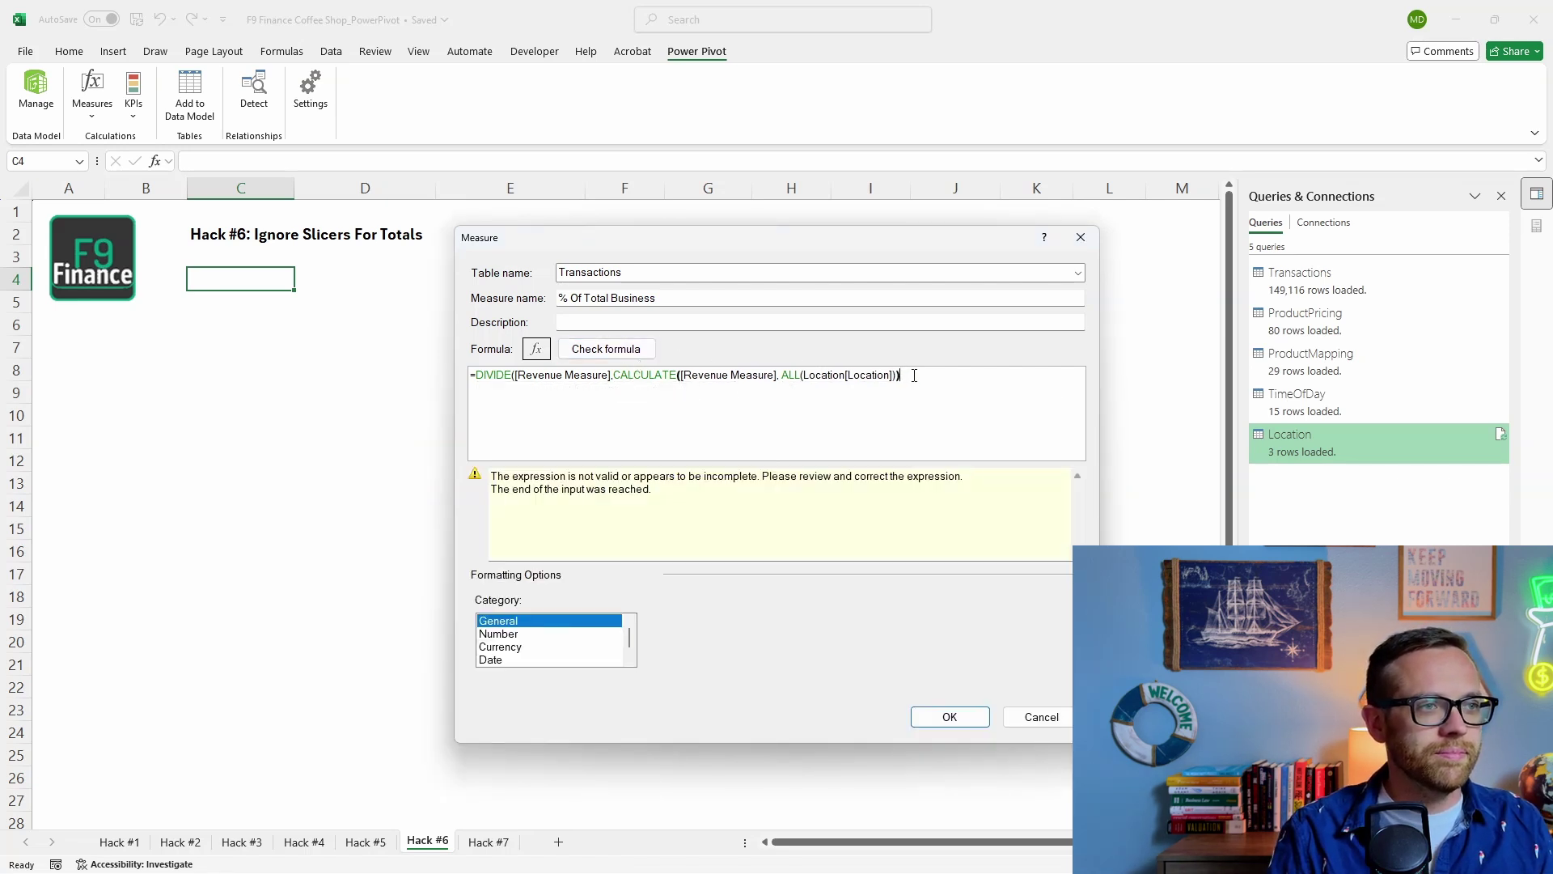
type(")")
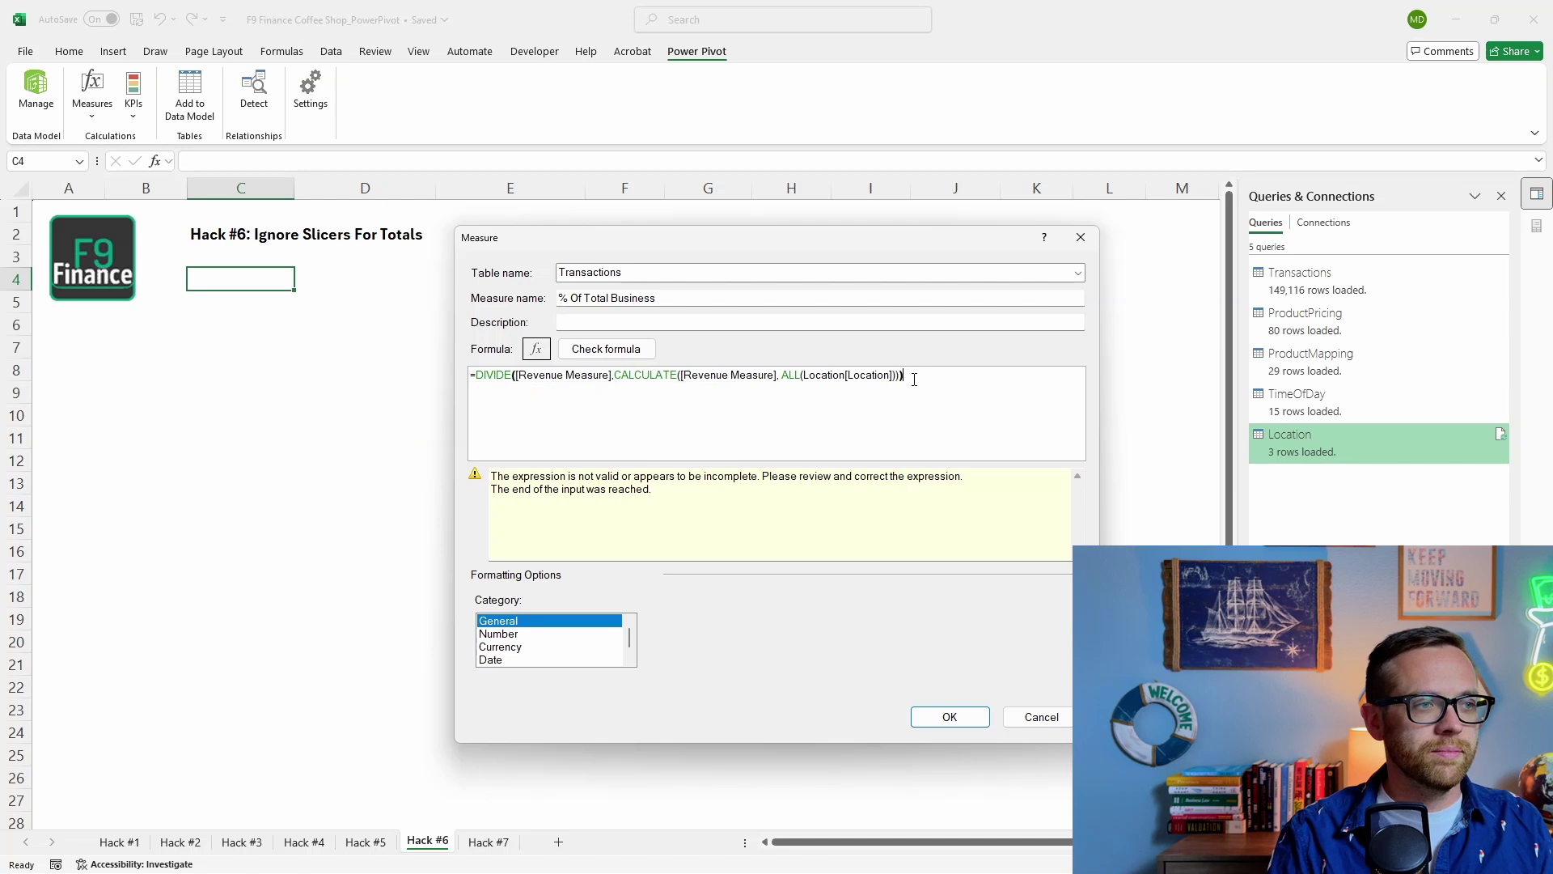
left_click(622, 357)
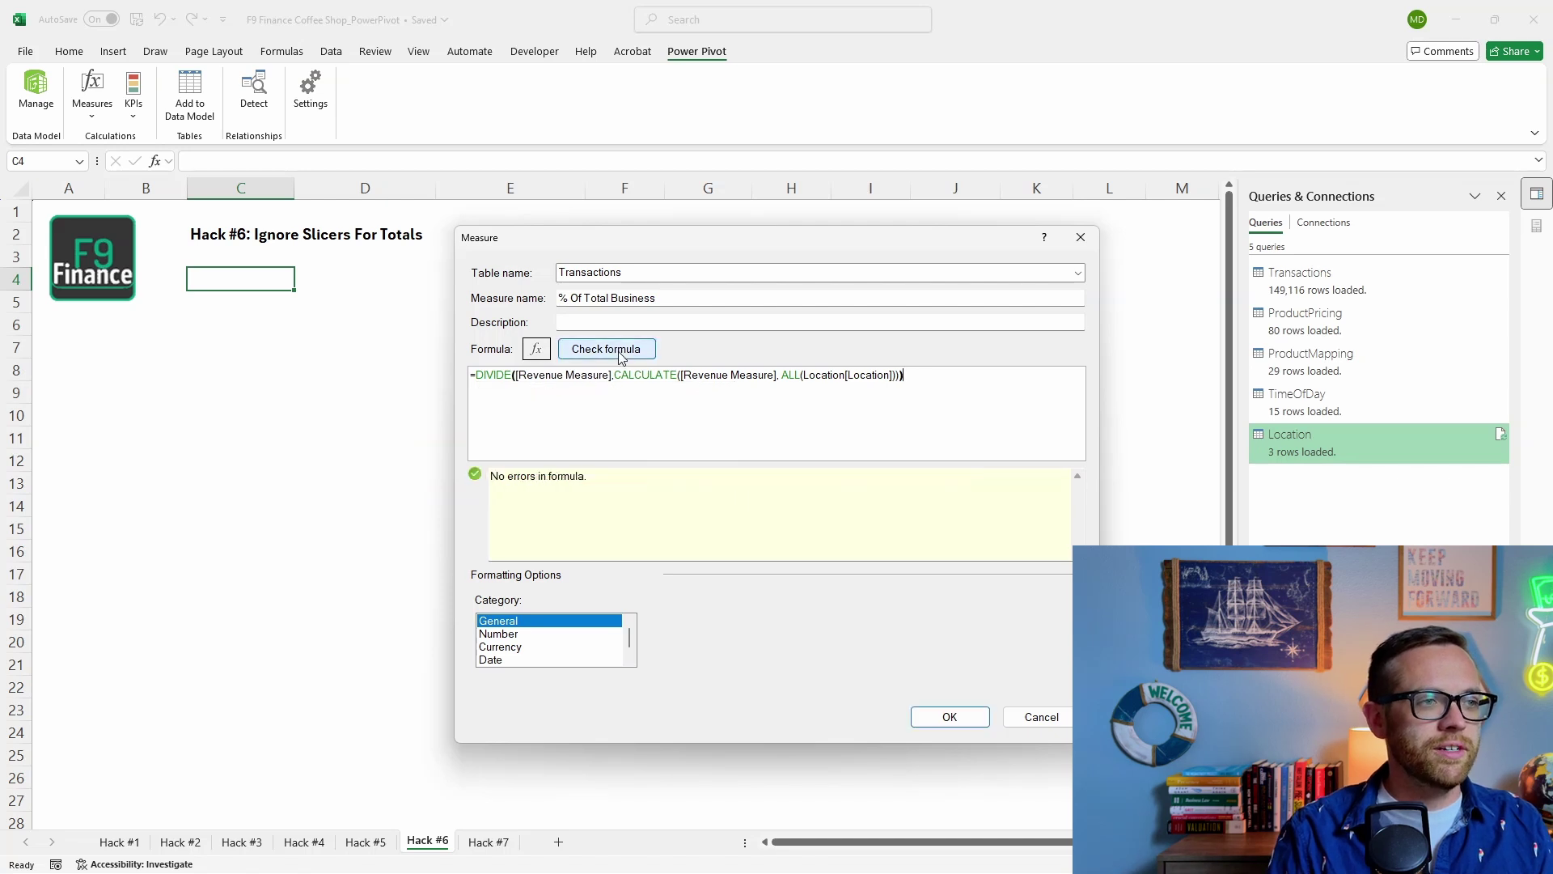
left_click(949, 717)
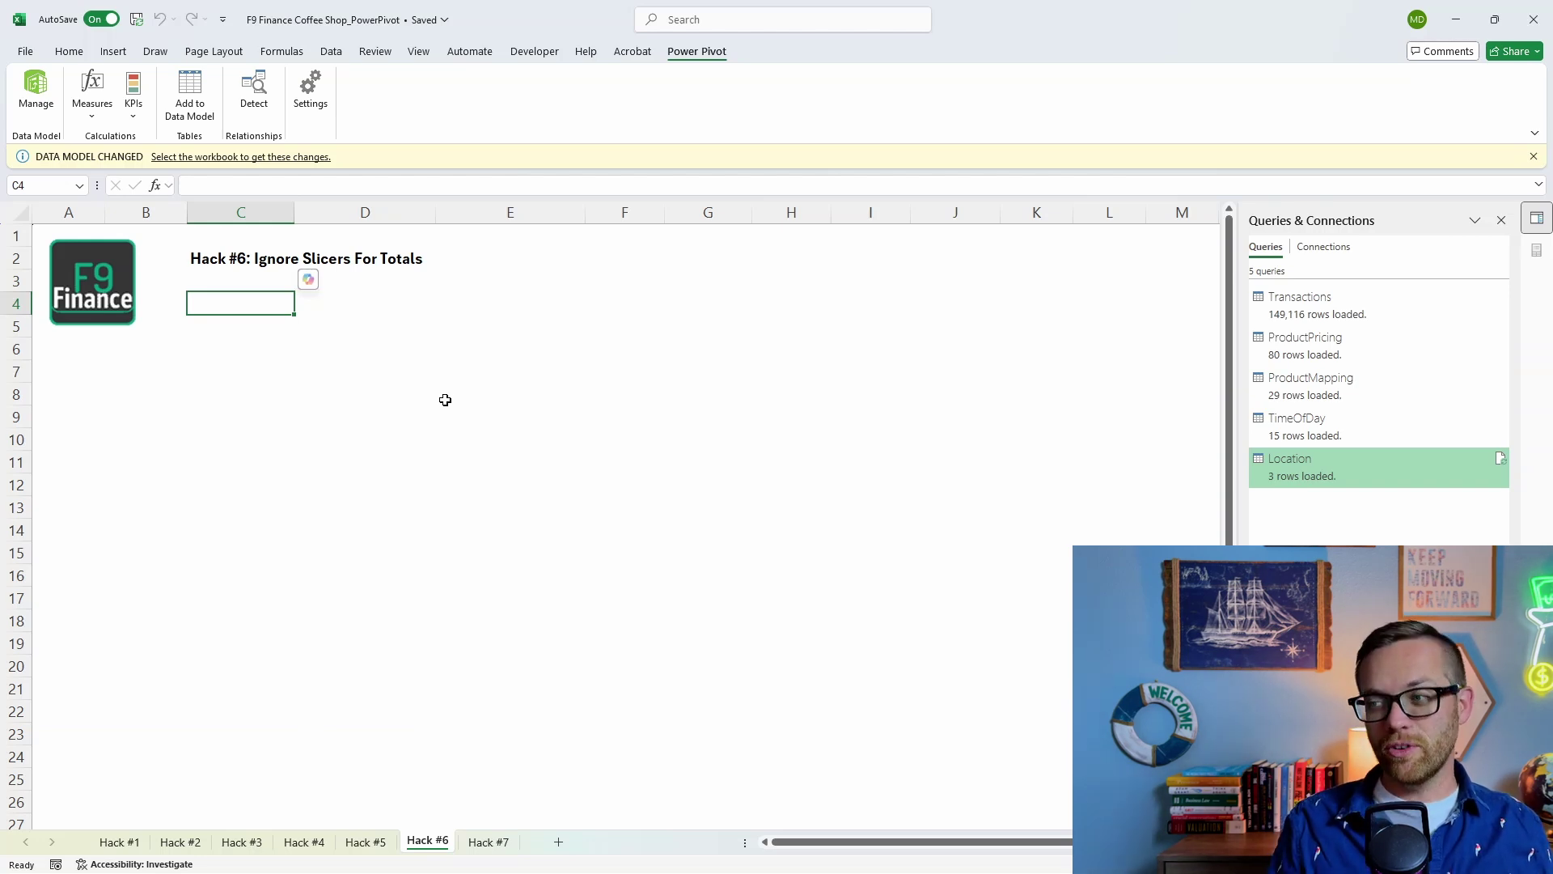
Insert a PivotTable from the data model at C4 of the Hack #6 sheet
left_click(113, 51)
left_click(39, 113)
left_click(67, 192)
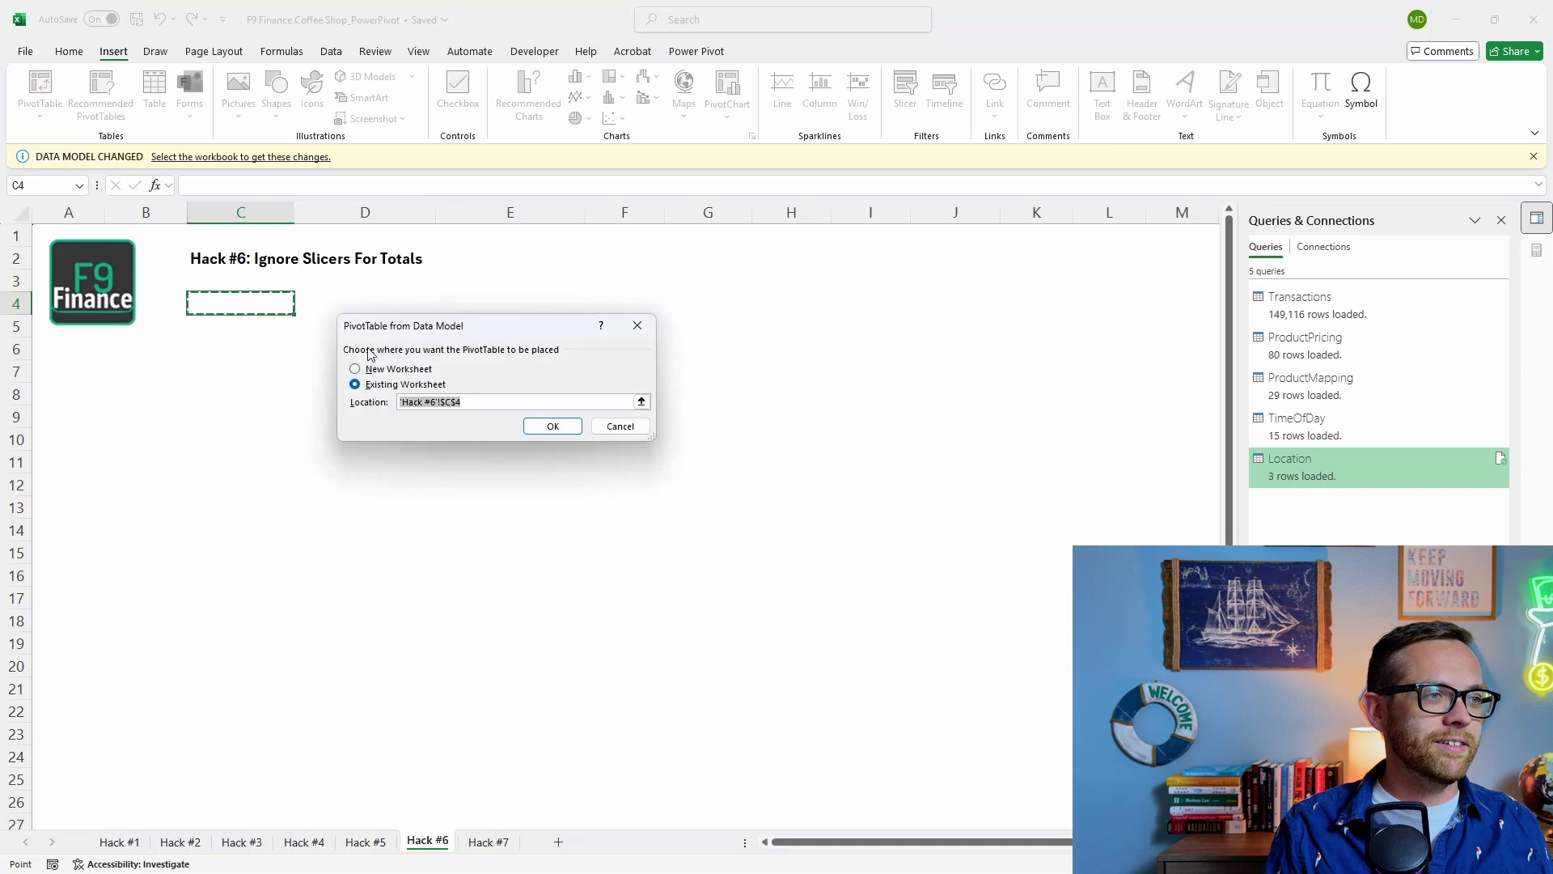
left_click(557, 429)
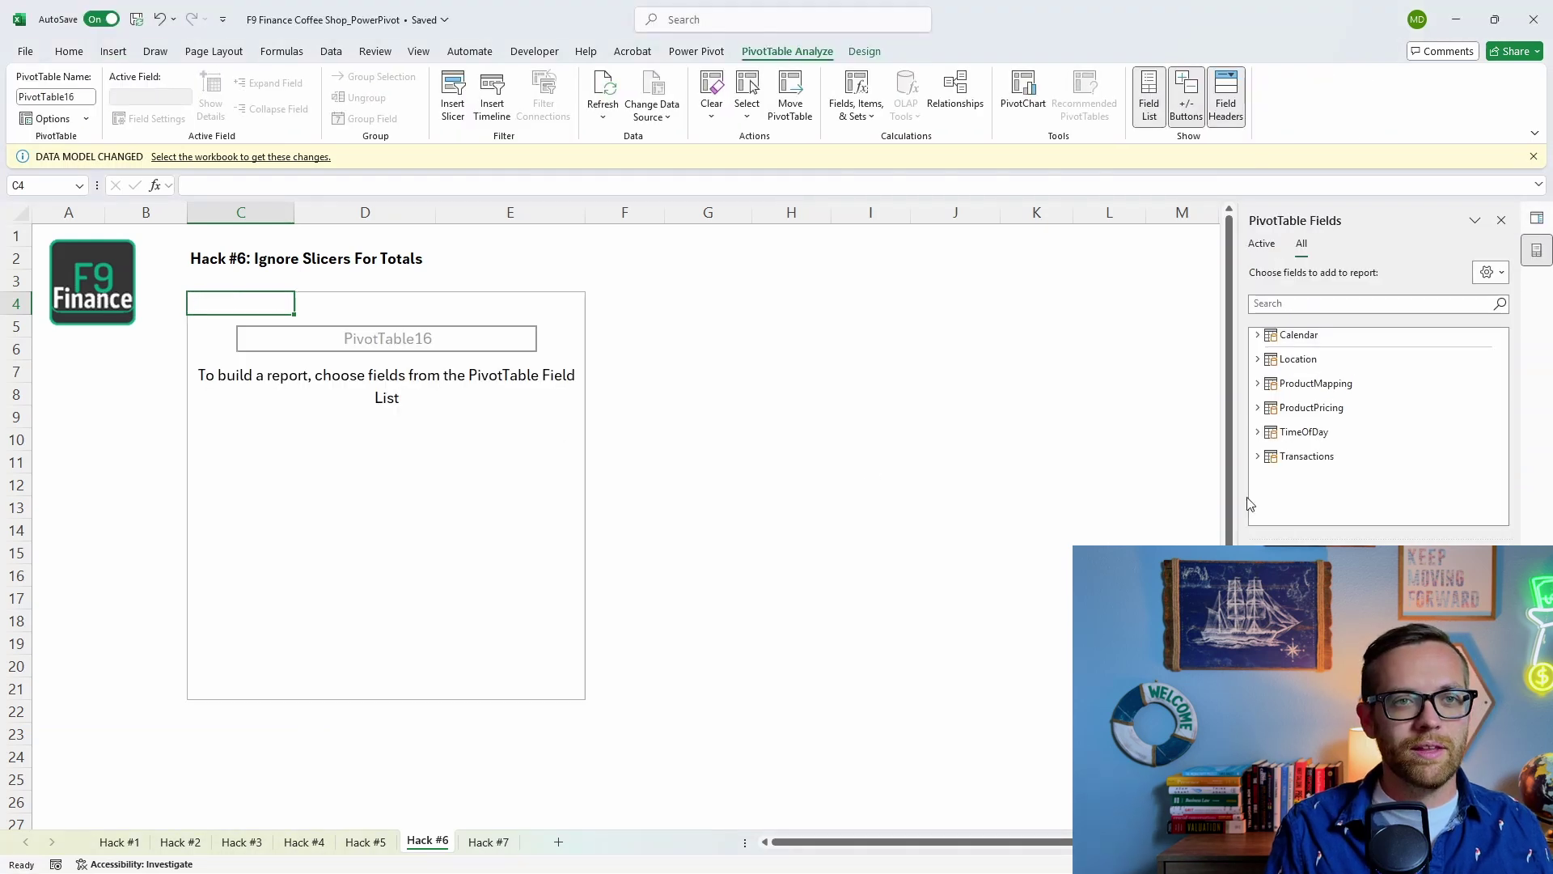
Add Location from the Location table as rows and the Revenue Measure from the Transactions table as values
left_click(1258, 359)
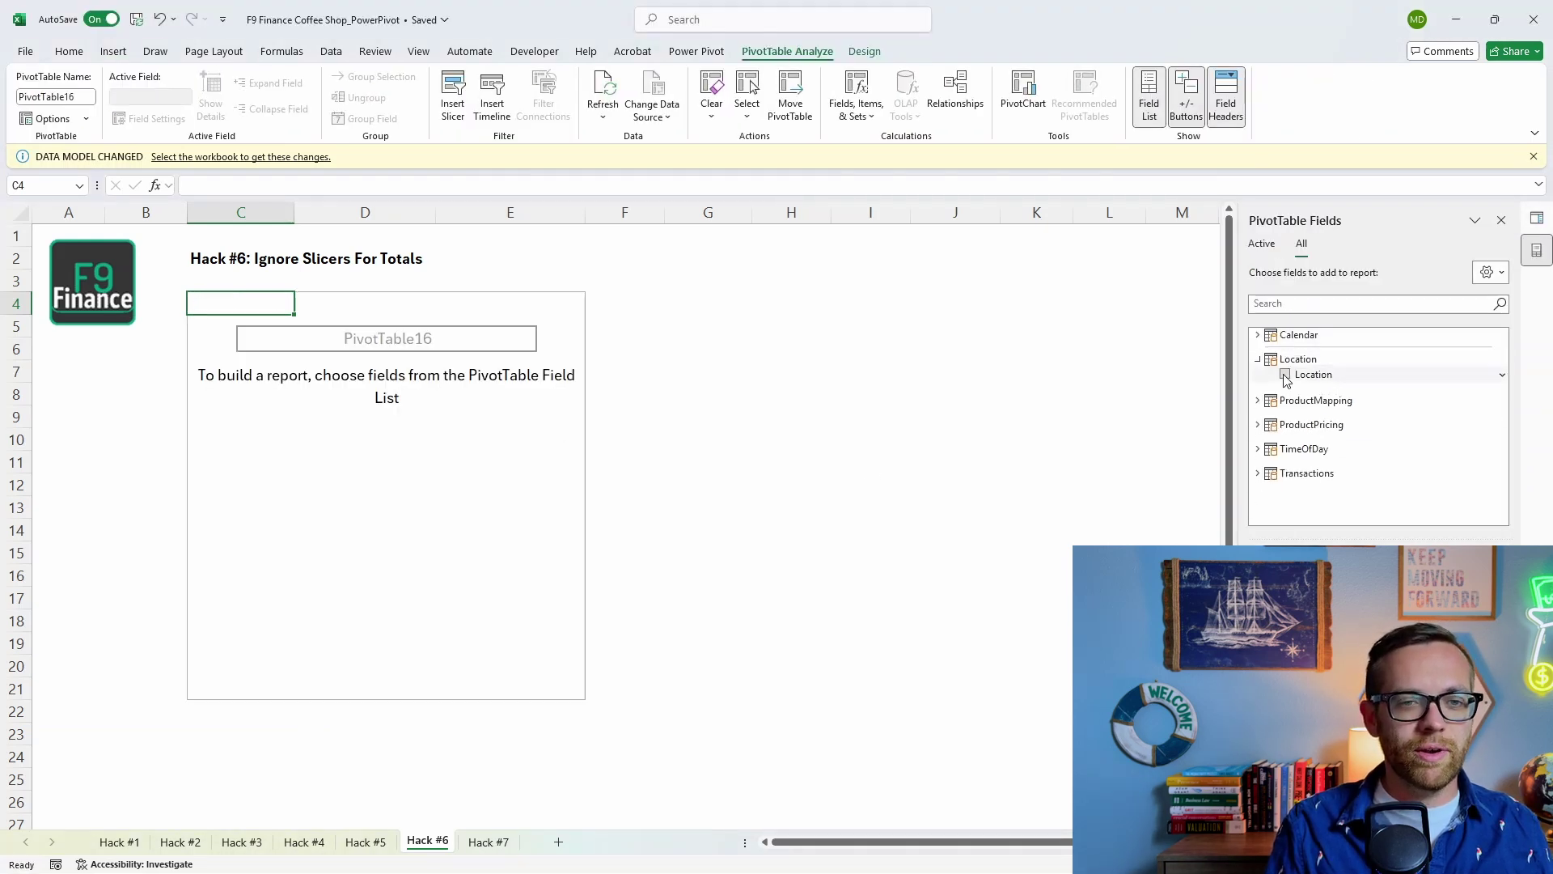
left_click(1281, 383)
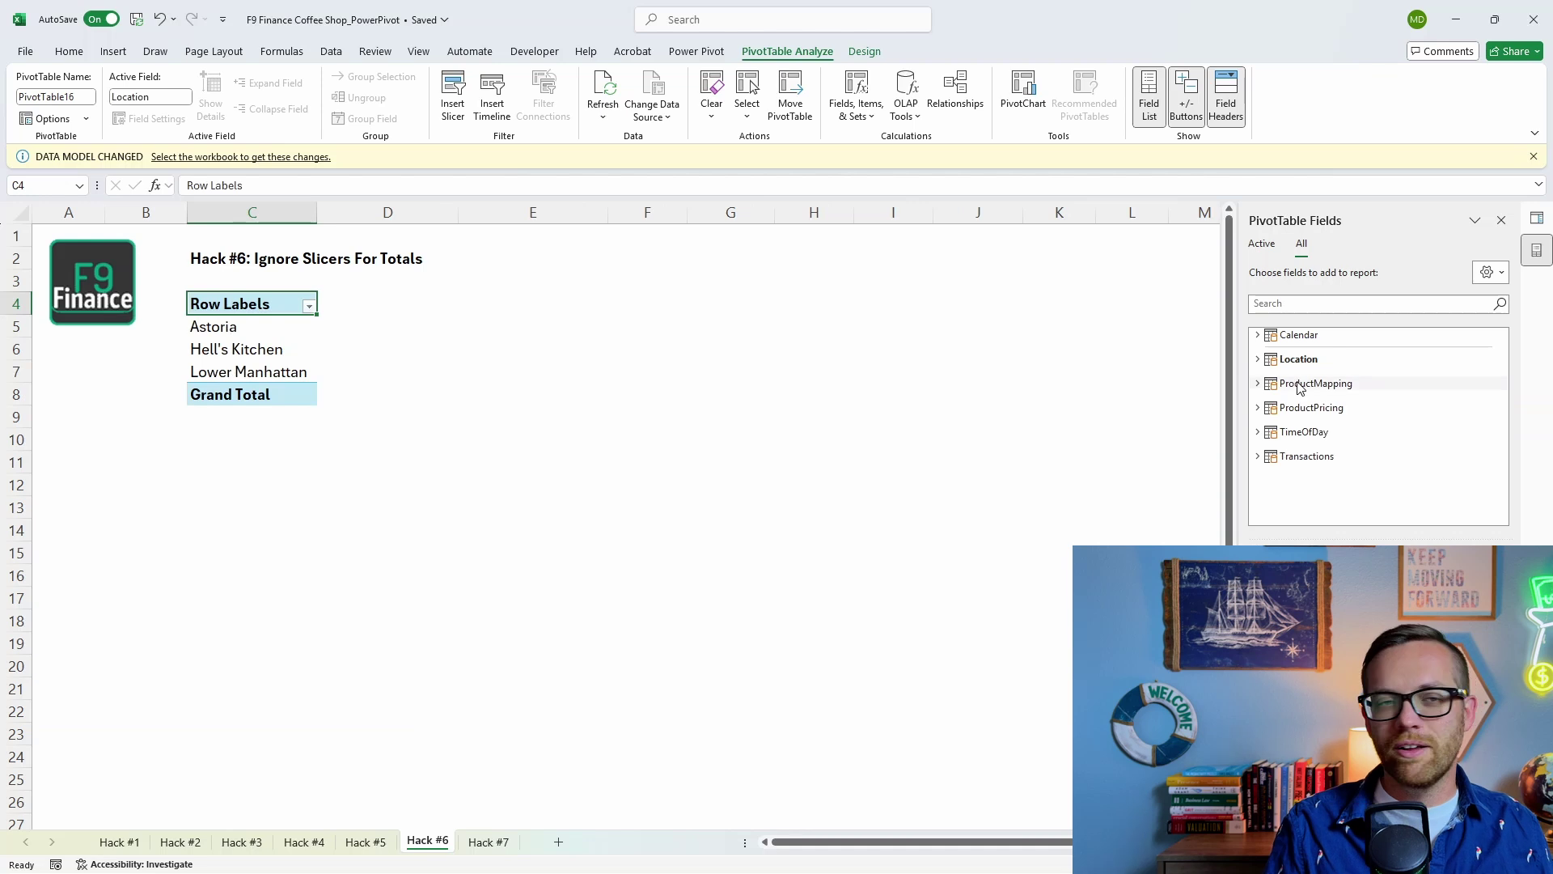
left_click(1258, 457)
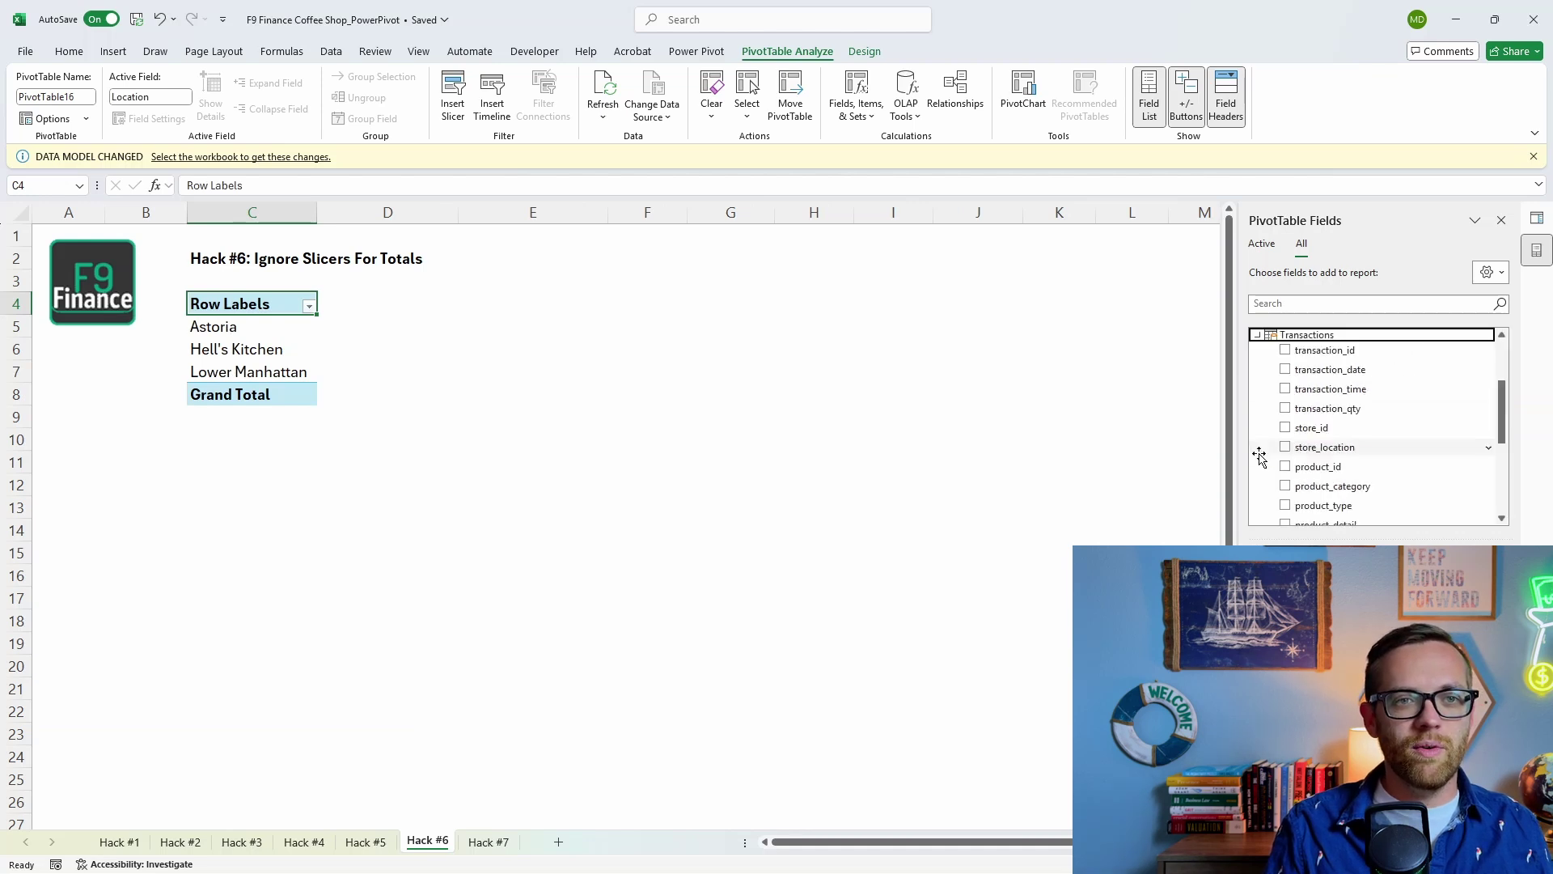
scroll(1261, 455, "down", 5)
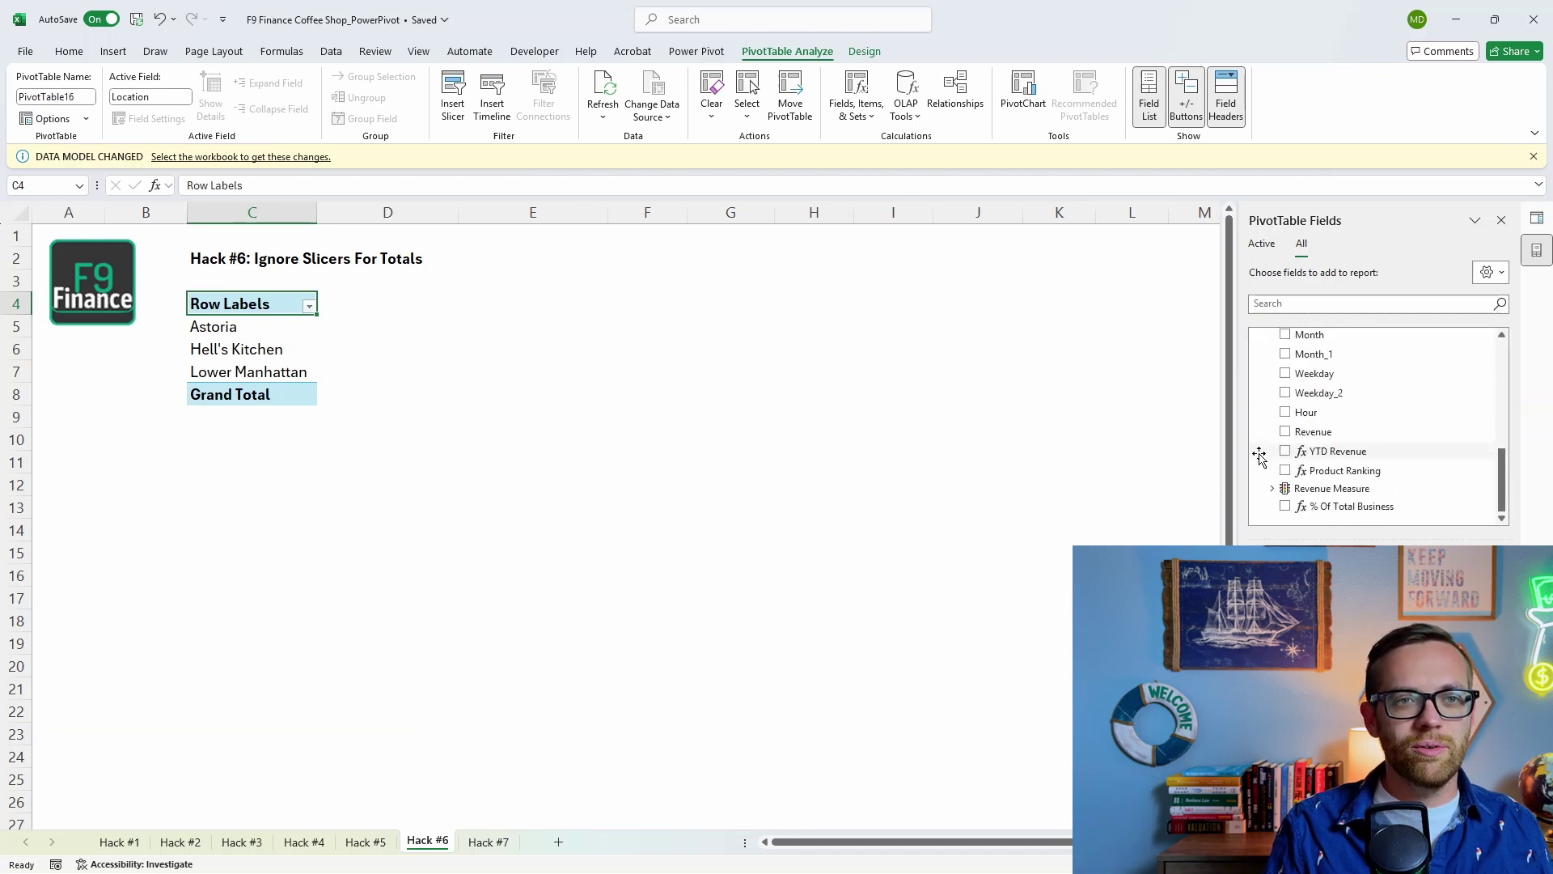
left_click(1300, 489)
left_click(1300, 478)
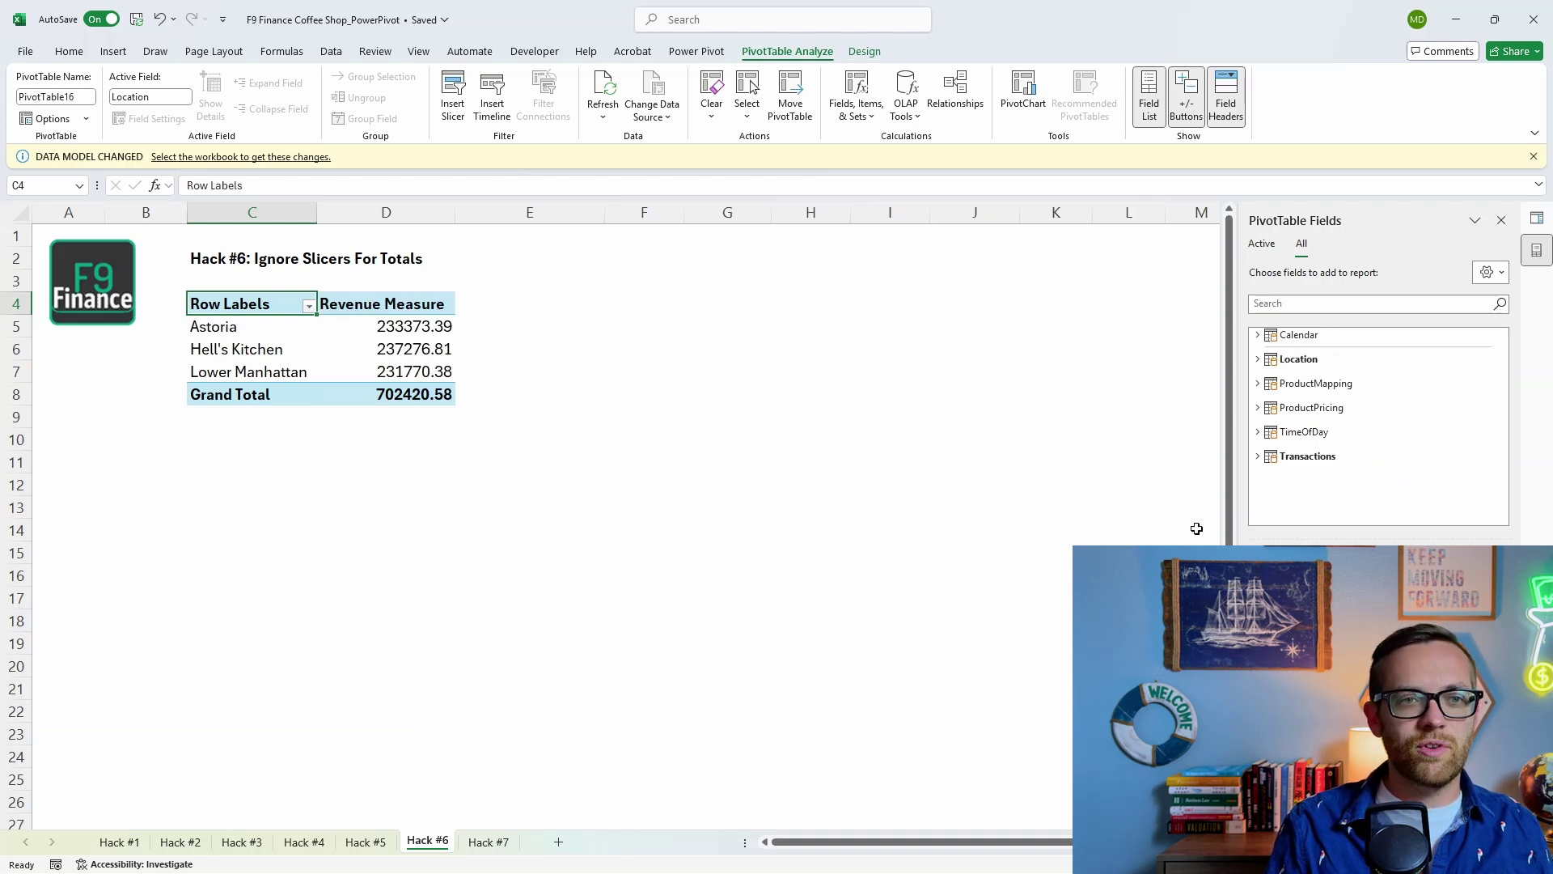
Add the % Of Total Business measure from the Transactions table to the PivotTable
left_click(1258, 456)
scroll(1264, 453, "down", 5)
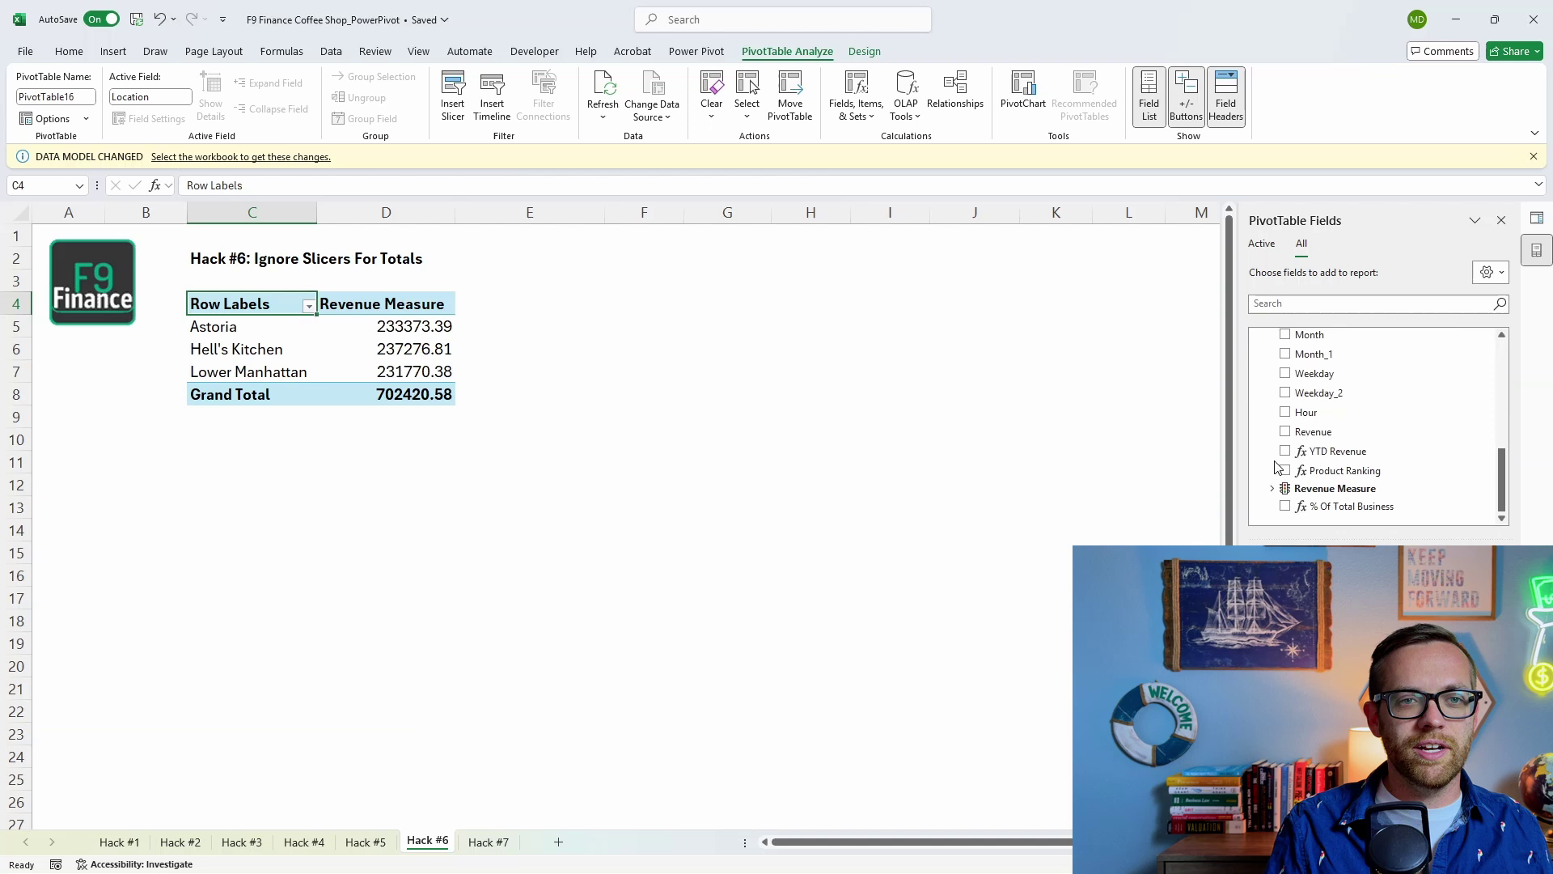
left_click(1286, 508)
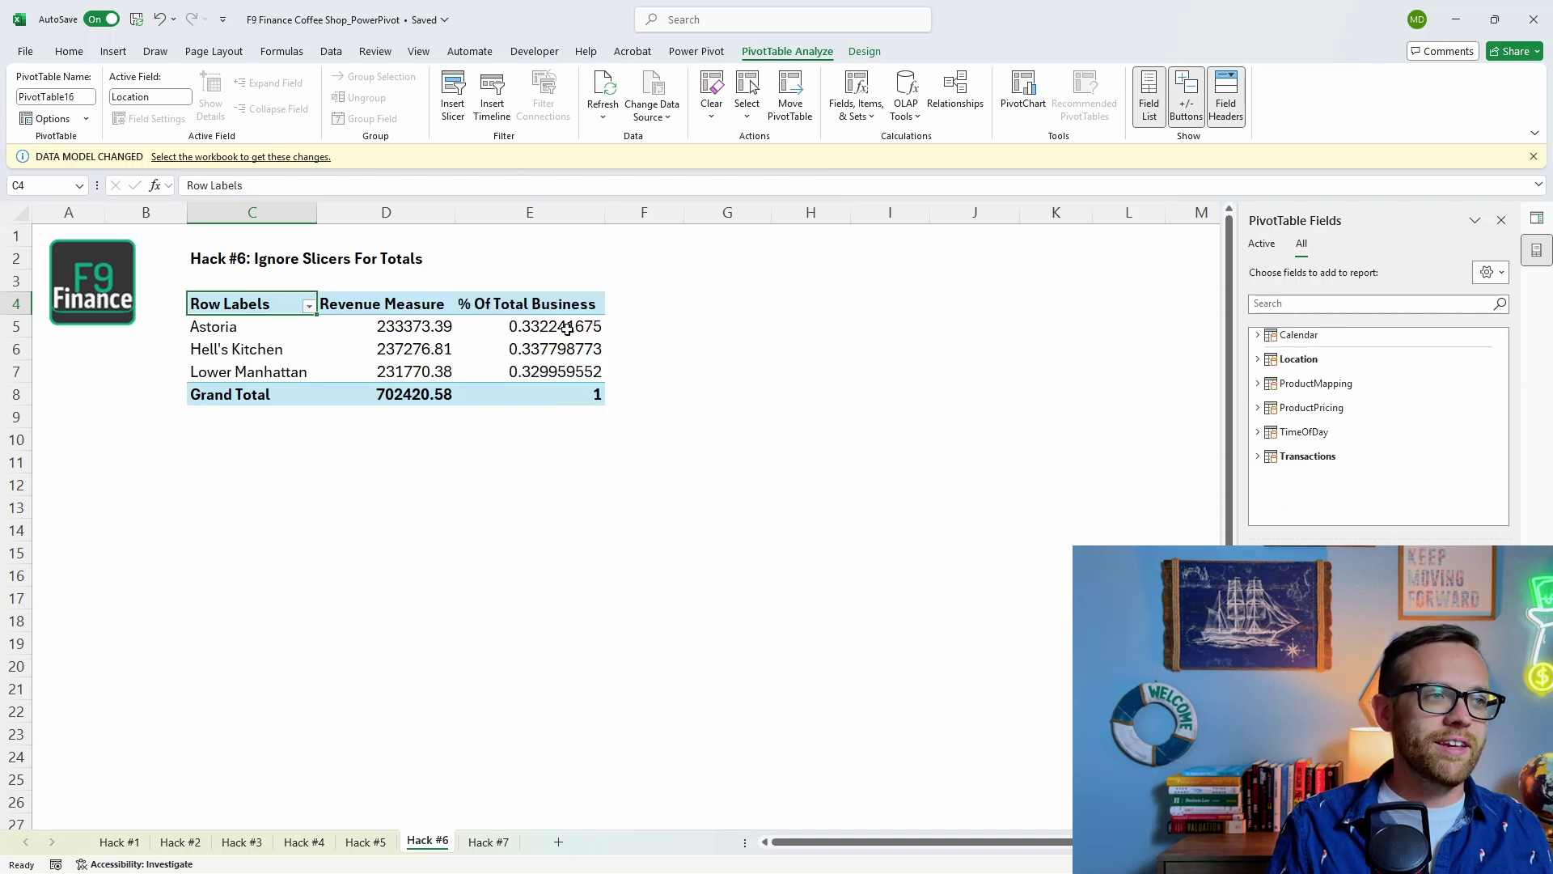
Format the % Of Total Business values in E5:E8 as percentages with one decimal place
left_click_drag(568, 328, 576, 395)
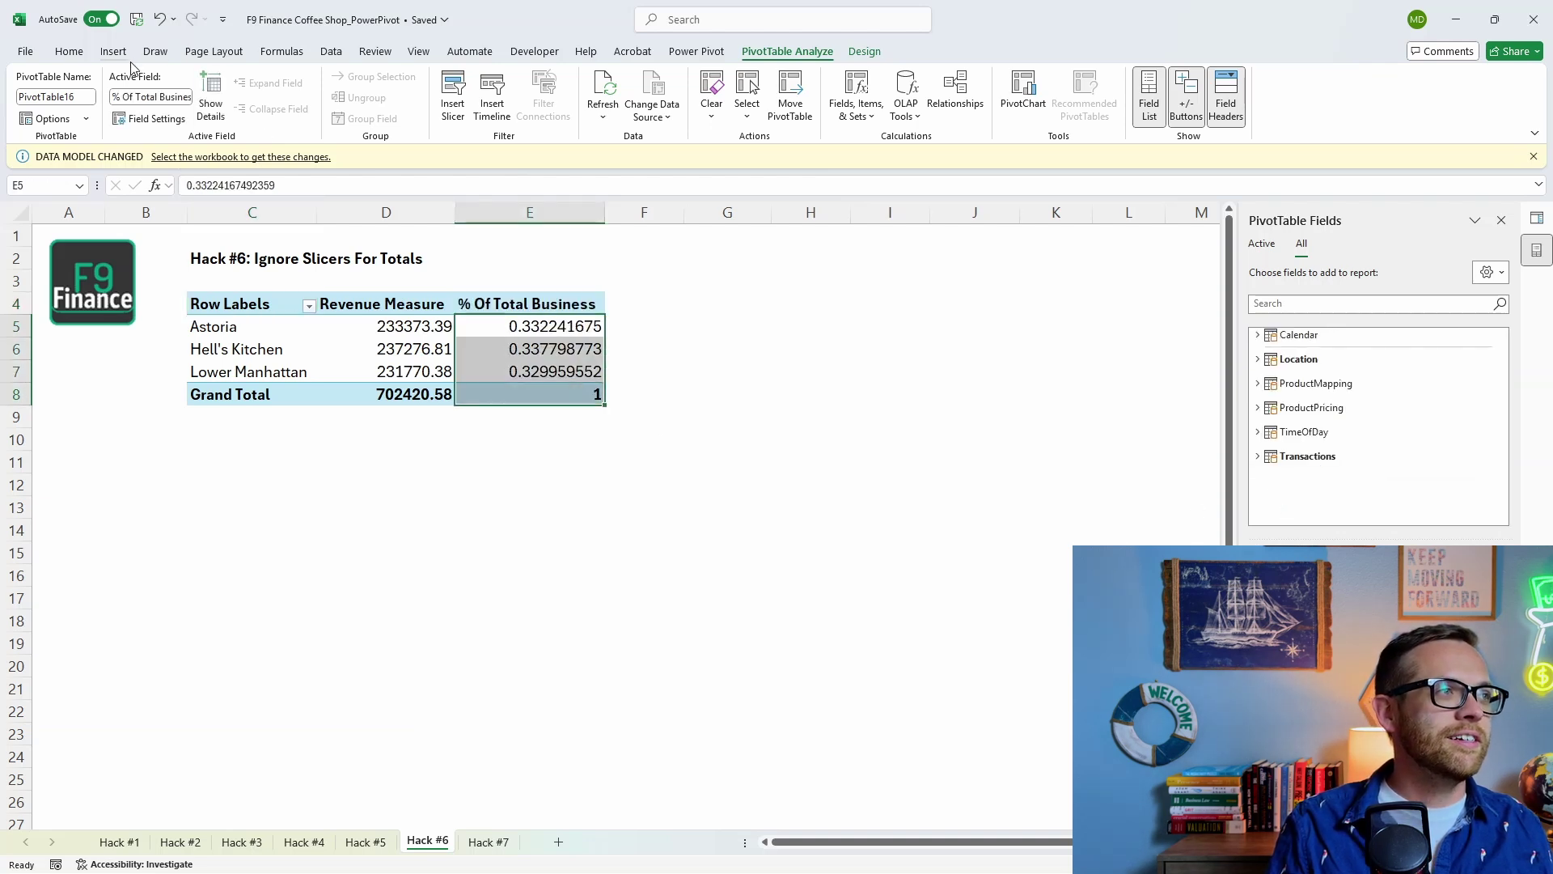
left_click(69, 51)
left_click(633, 110)
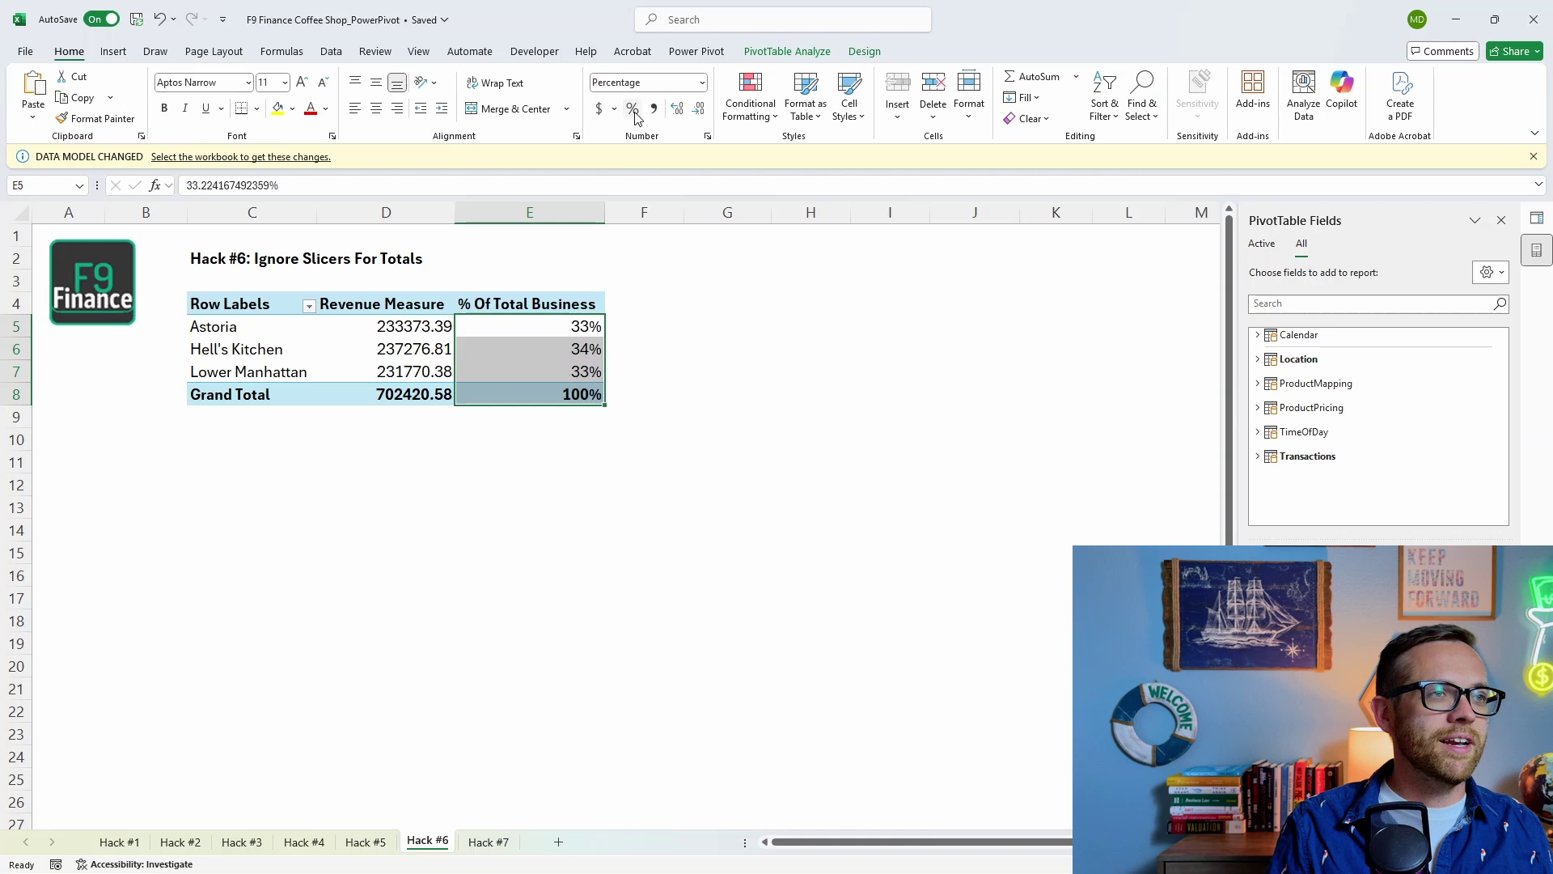
left_click(677, 112)
left_click(670, 312)
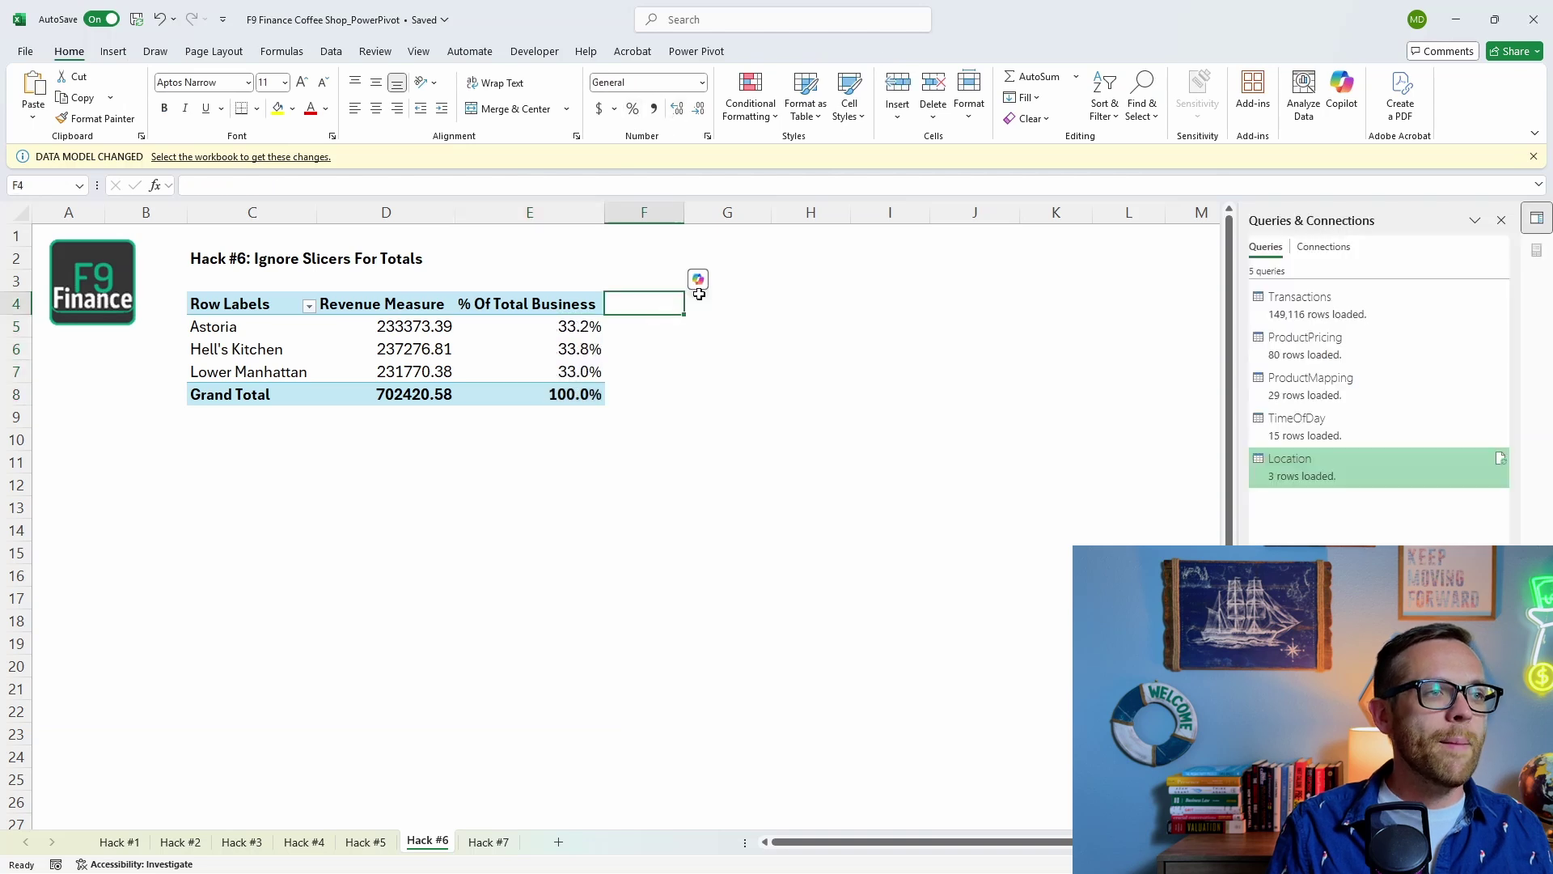
Insert a Location slicer for the PivotTable and place it beside the table, starting around column G
left_click(745, 313)
left_click(113, 53)
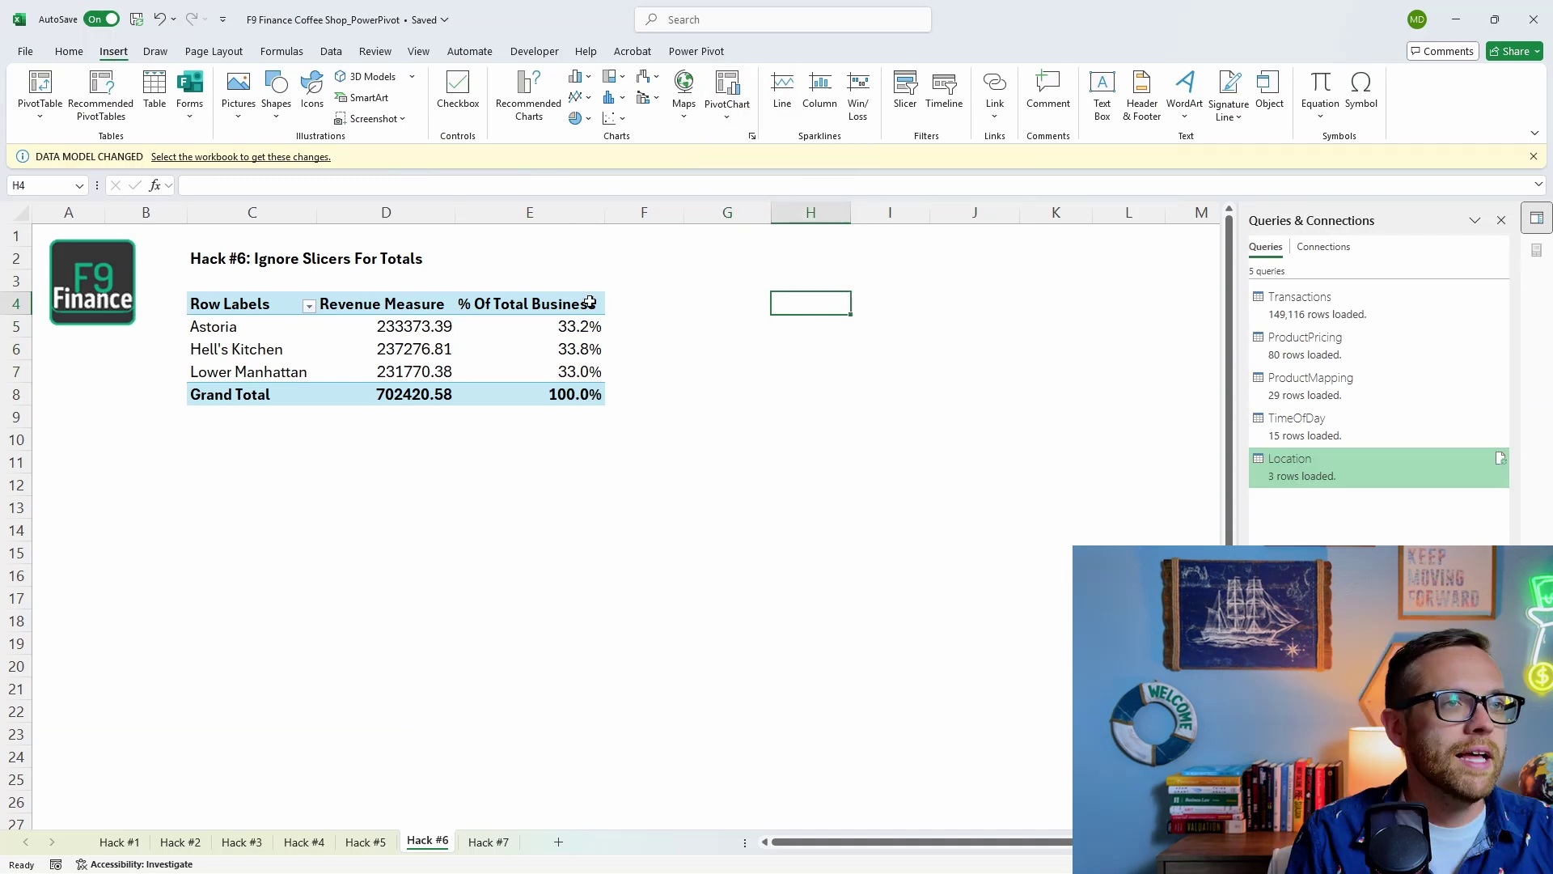
key("Left")
key("Left")
left_click(904, 95)
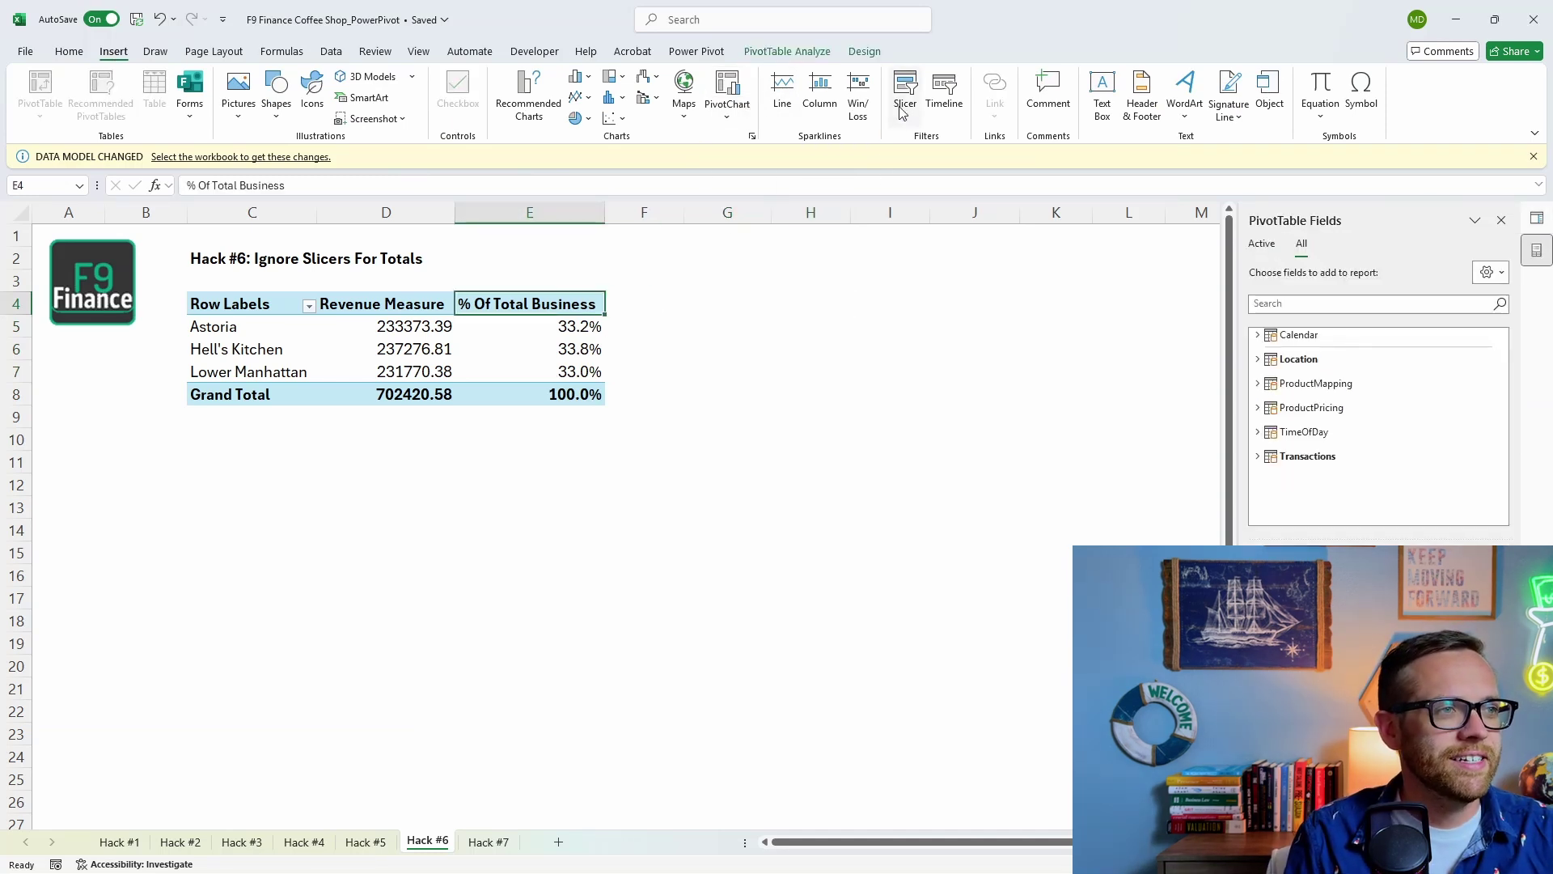
left_click(458, 294)
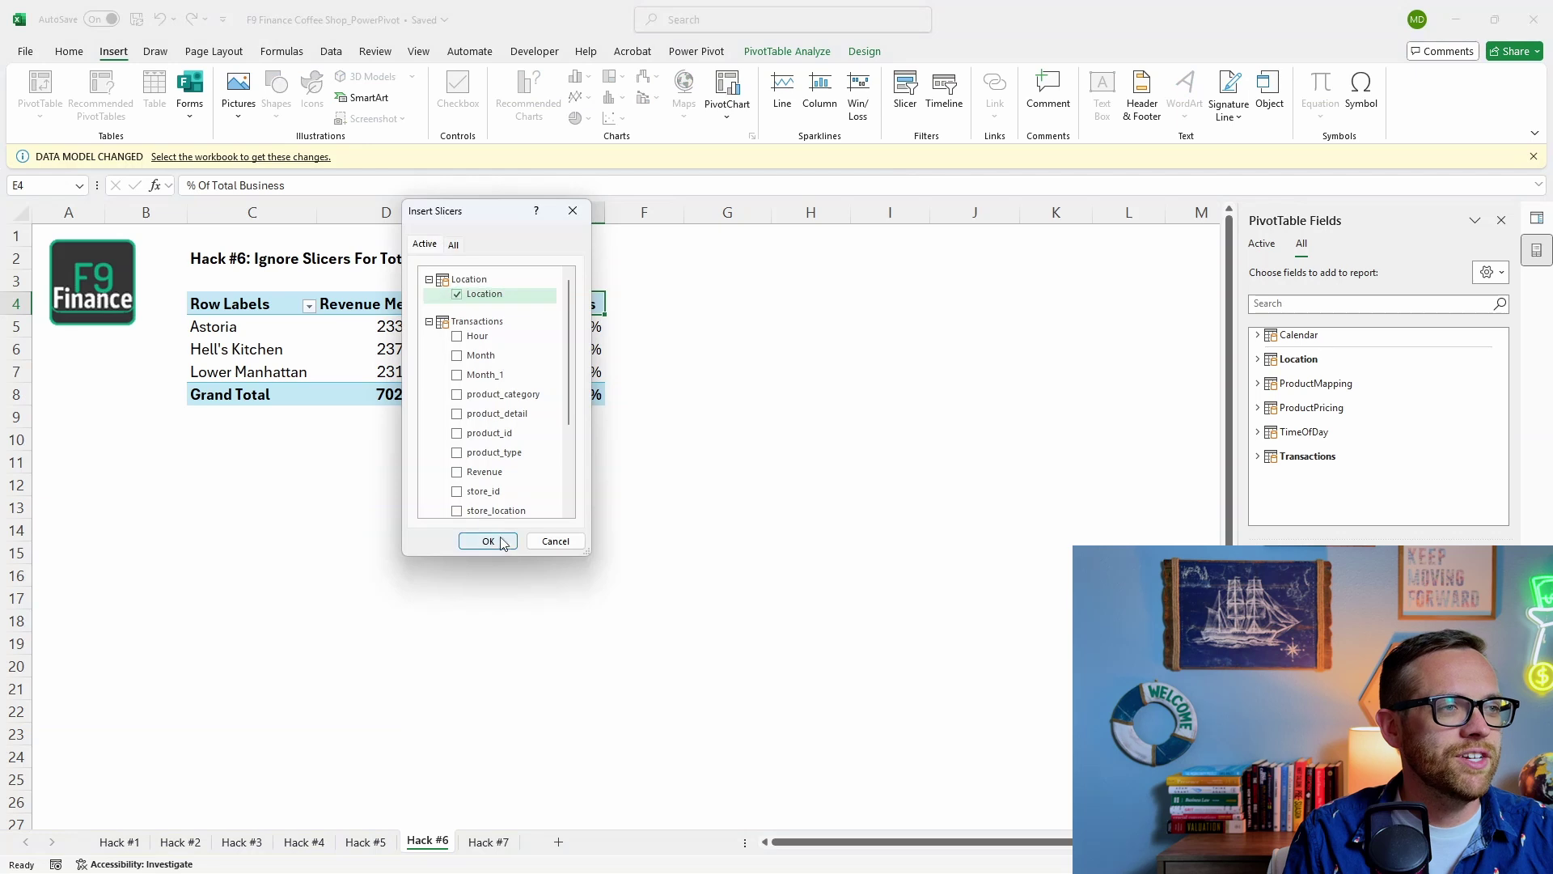
left_click(488, 541)
left_click_drag(635, 380, 778, 248)
Filter the PivotTable with the Location slicer to Astoria, Hell's Kitchen and Lower Manhattan in turn
left_click(750, 306)
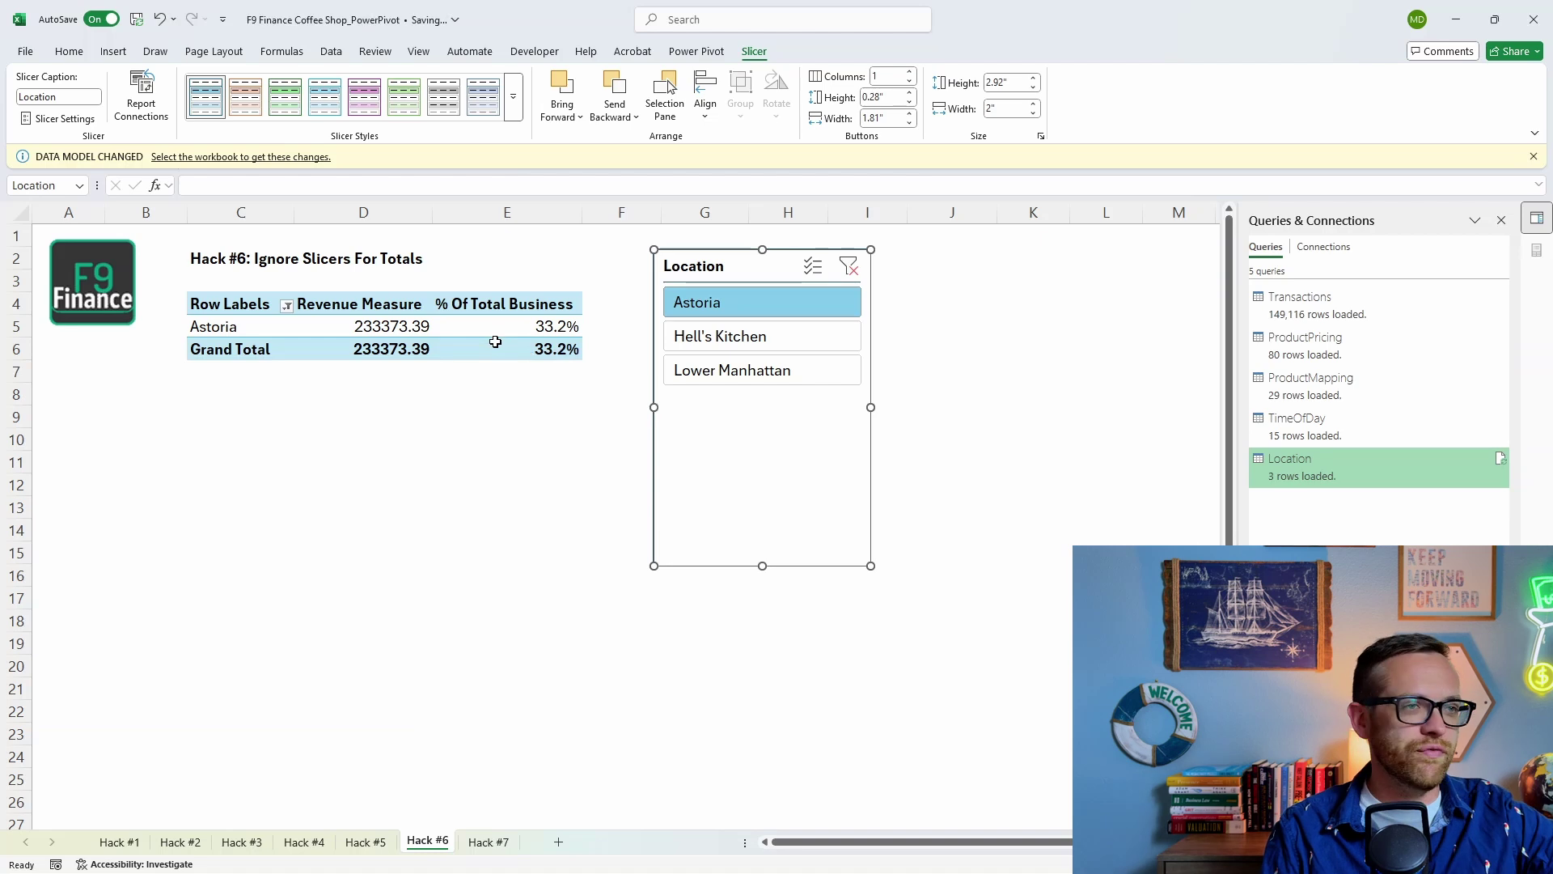
left_click(728, 336)
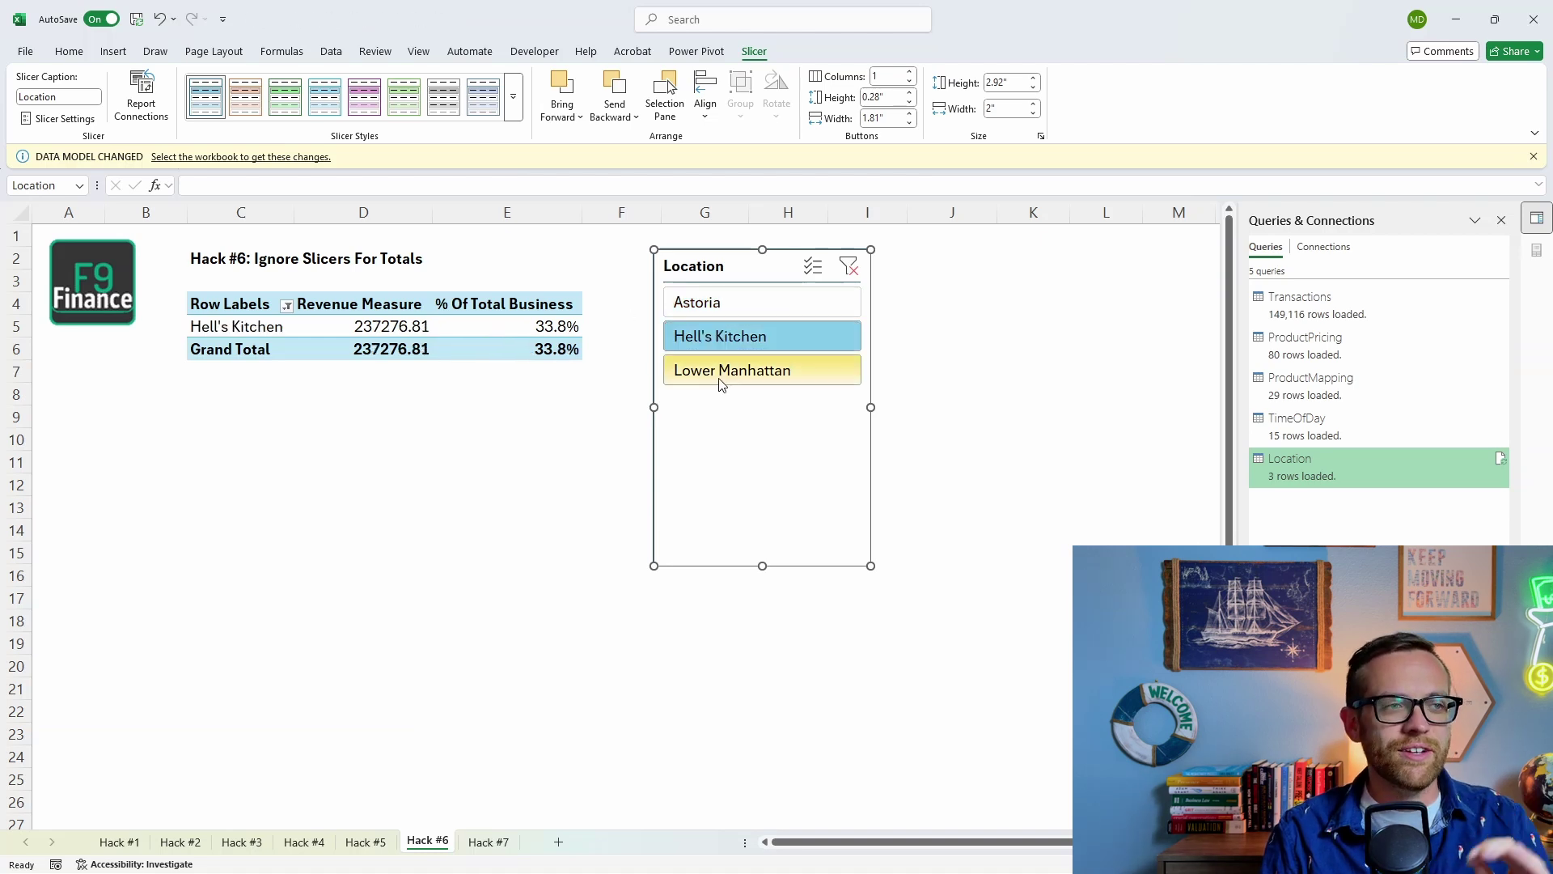
left_click(724, 373)
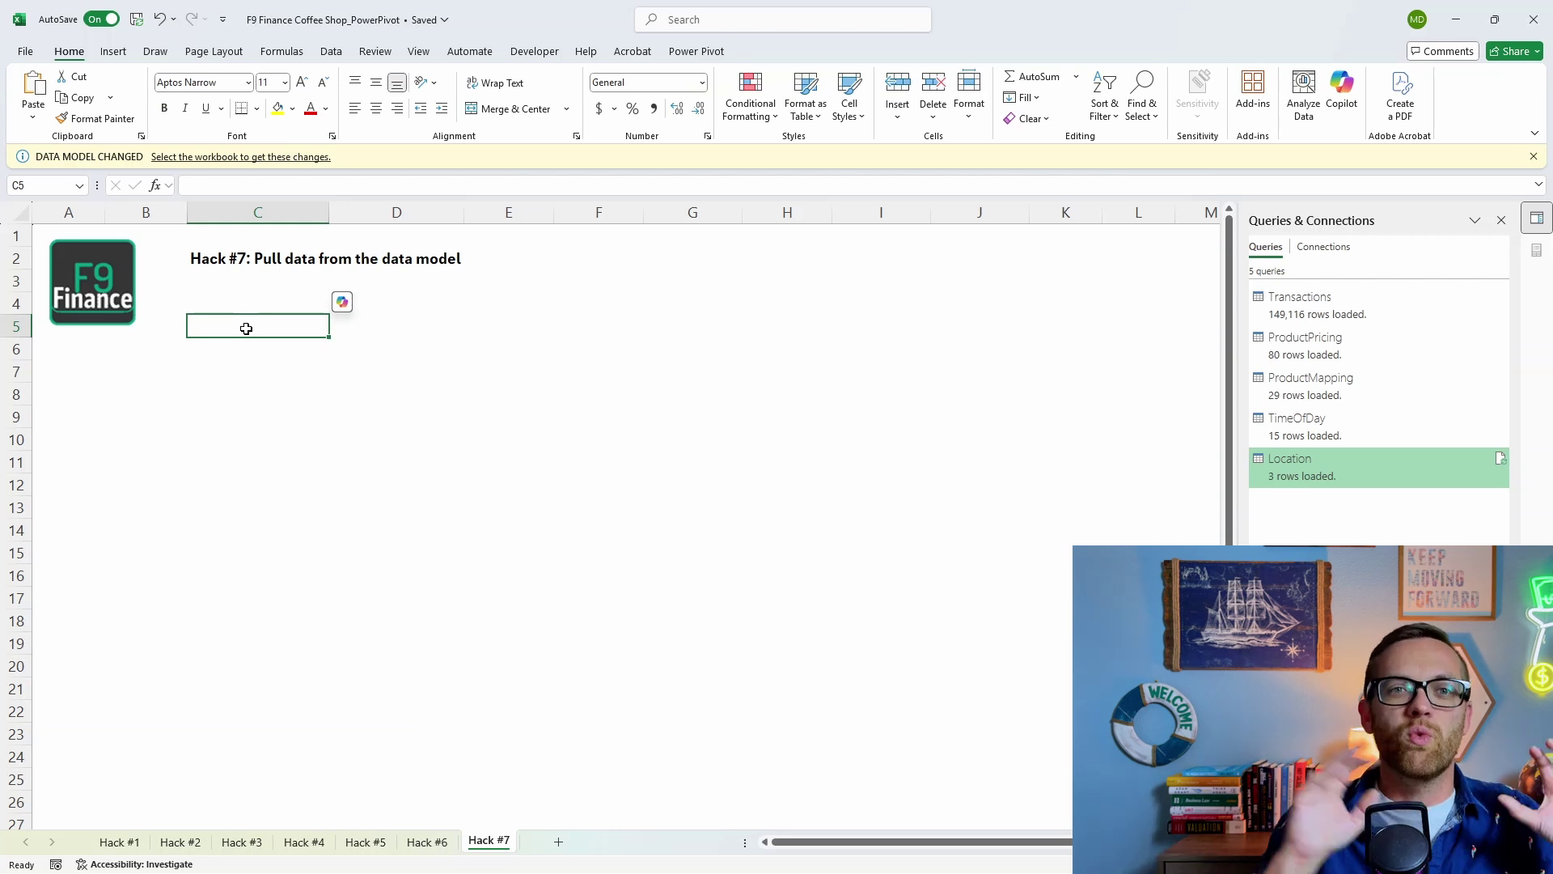
Insert a PivotTable from the data model at C5 of the Hack #7 sheet
key("alt+n")
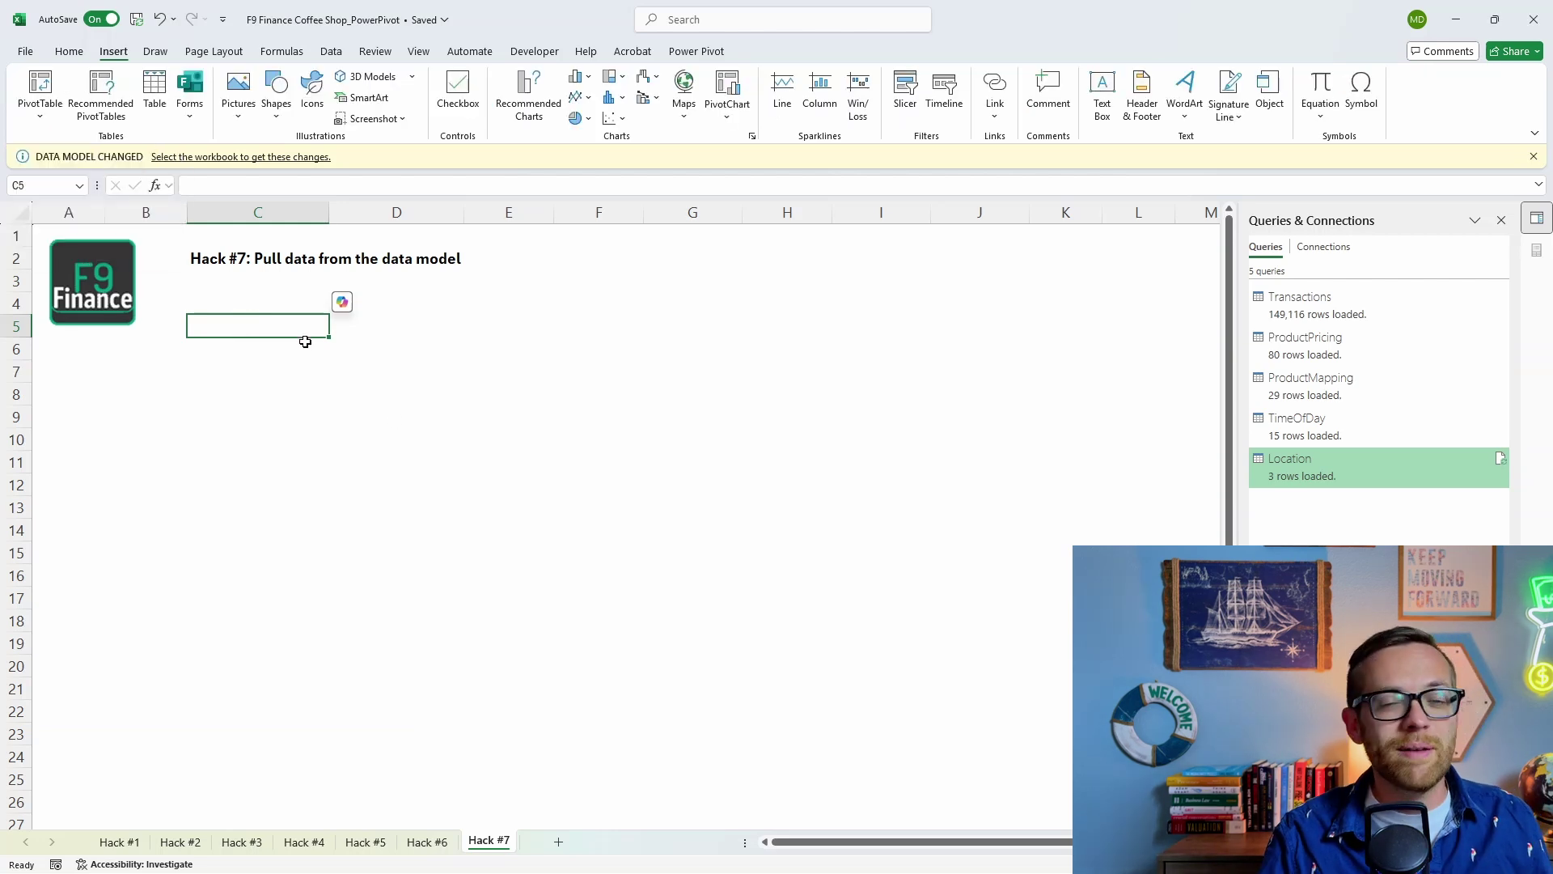
left_click(40, 117)
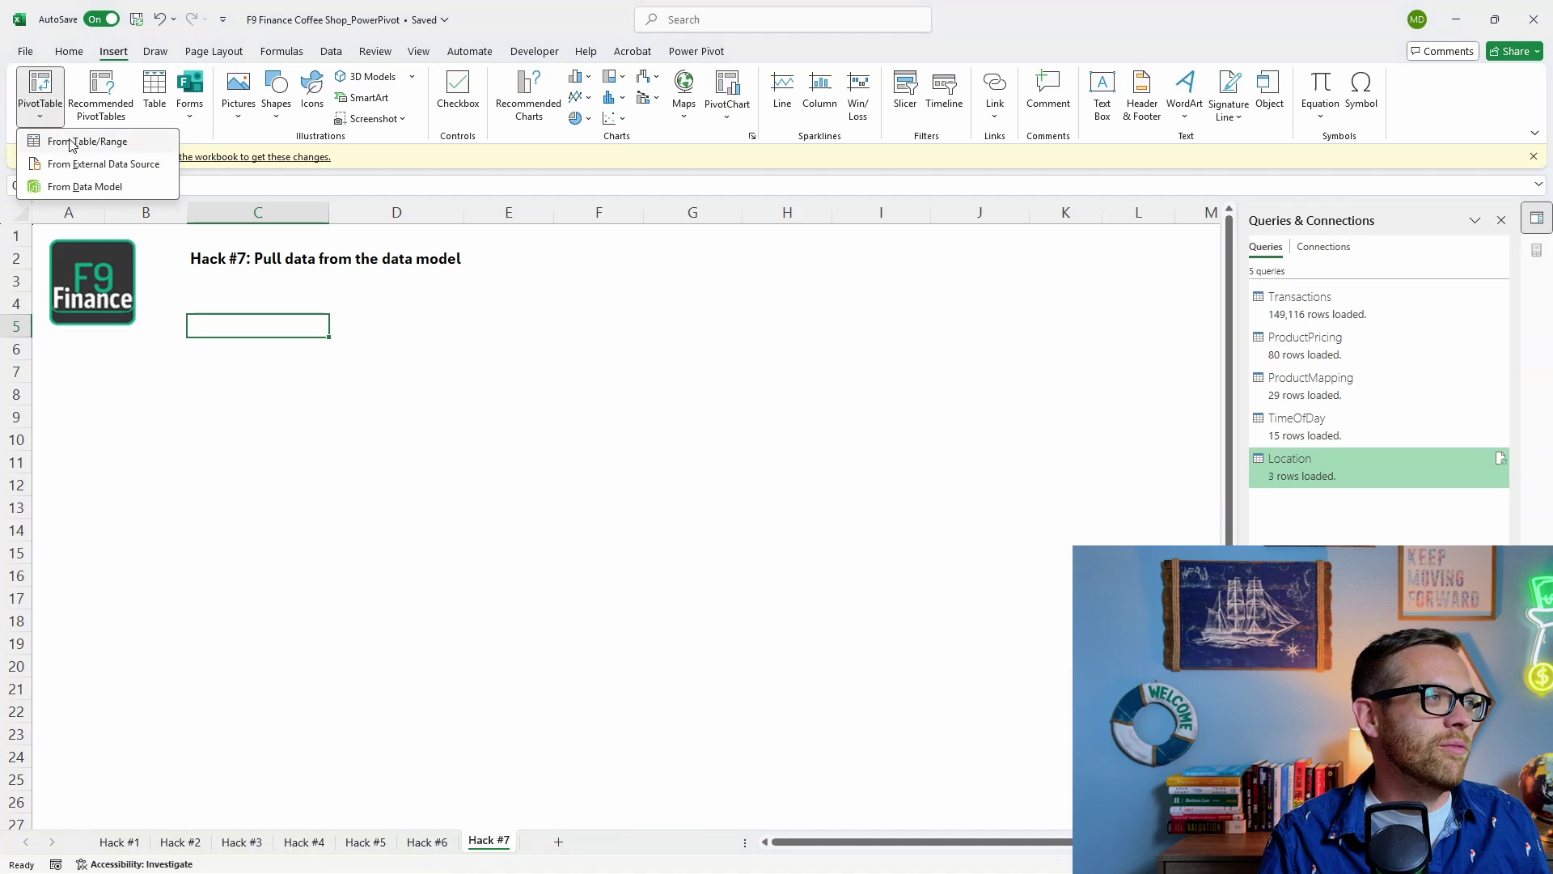
left_click(49, 191)
left_click(576, 433)
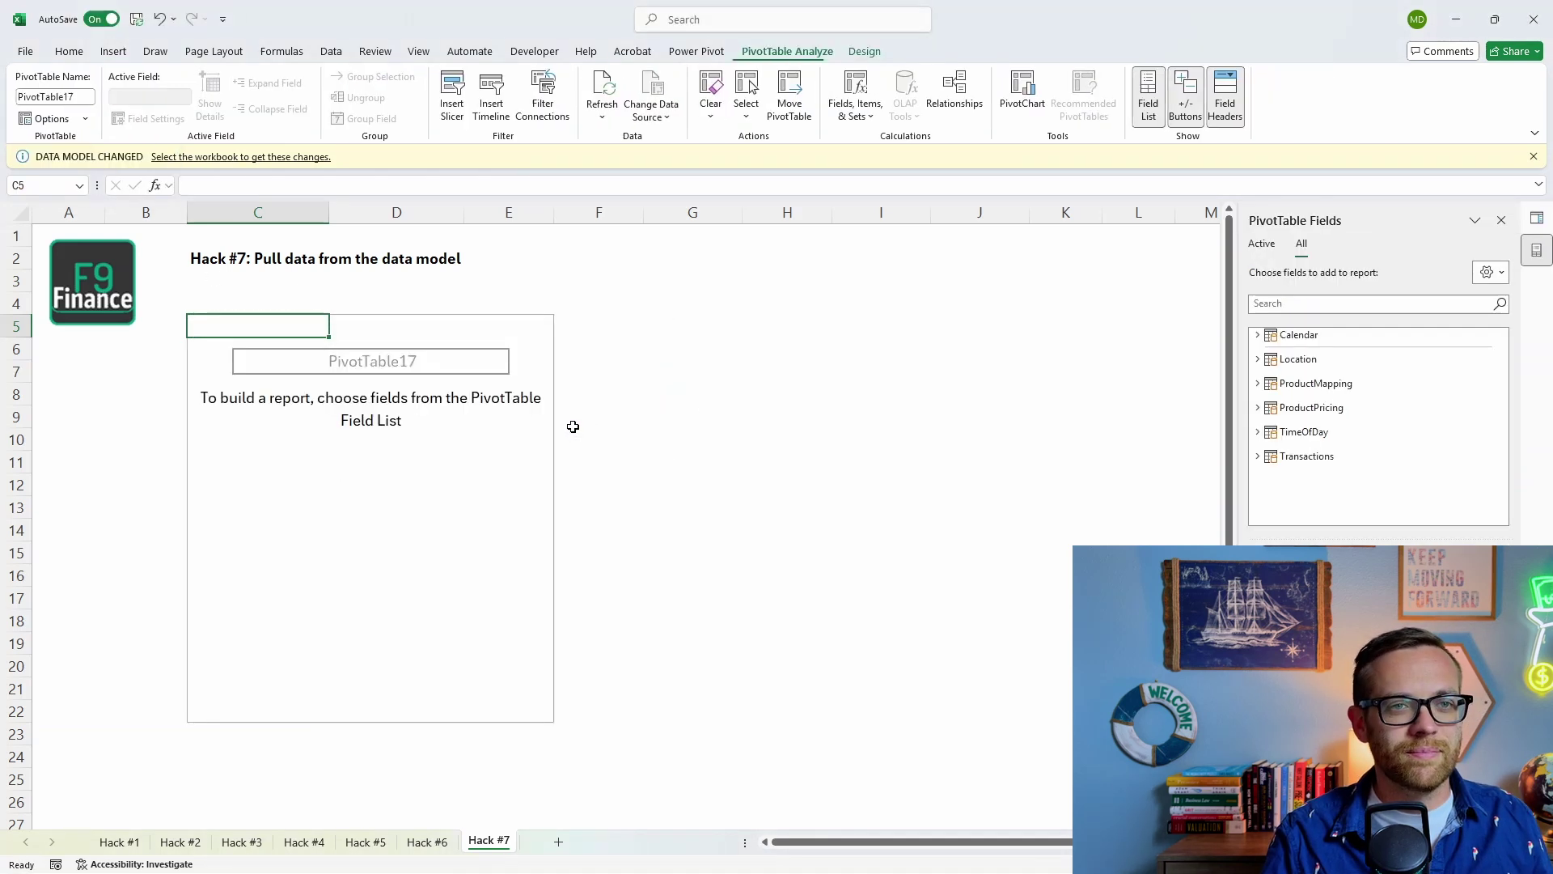
Add the Revenue Measure from the Transactions table to the PivotTable as values
left_click(1283, 456)
scroll(1286, 458, "down", 5)
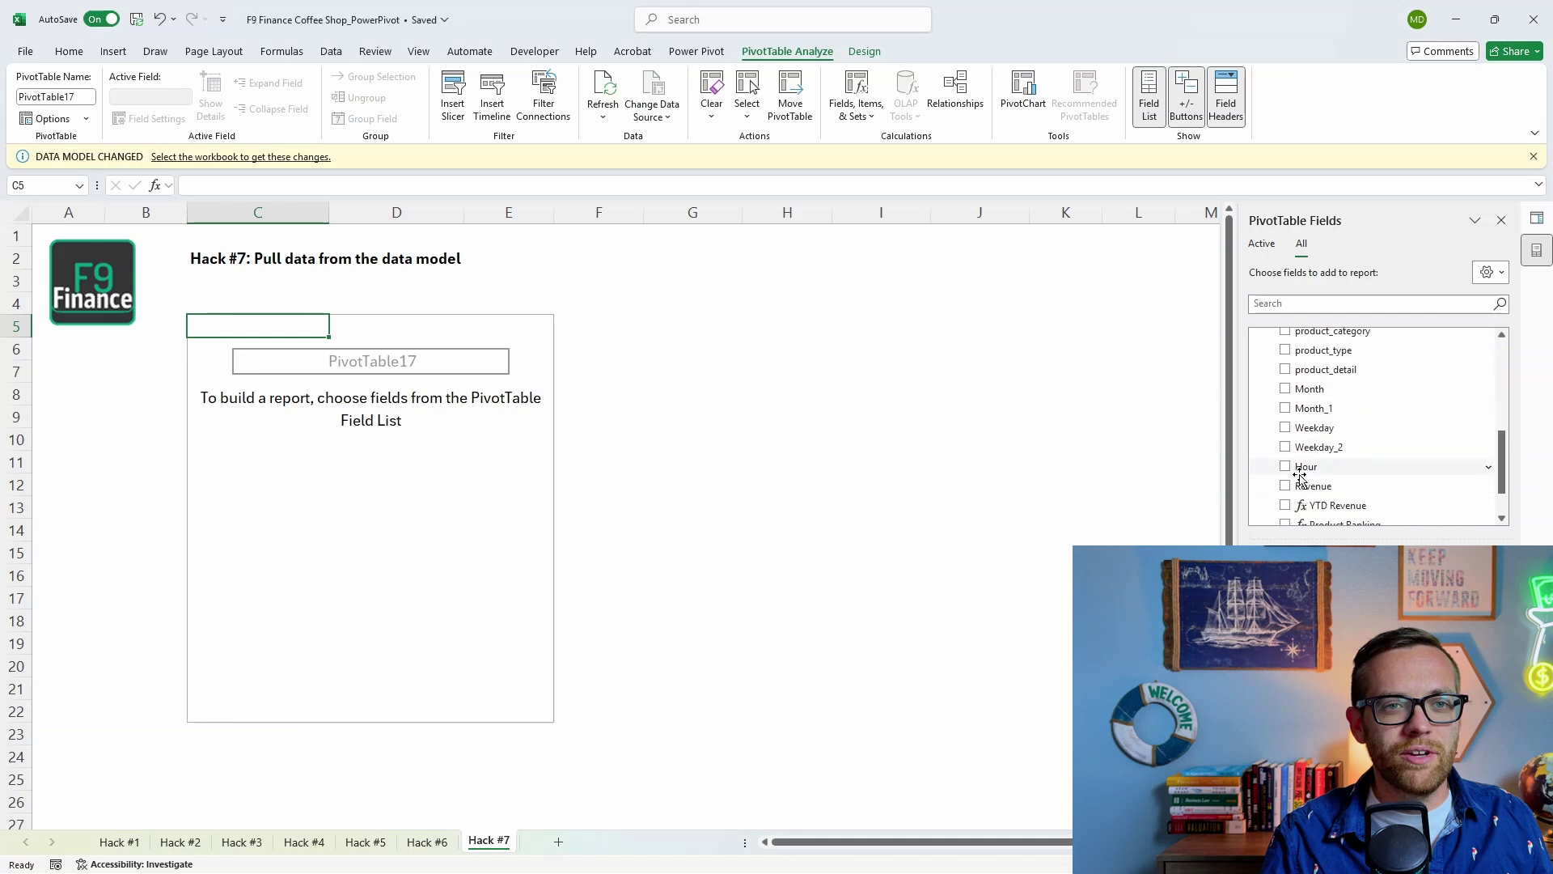
left_click(1278, 488)
left_click(1292, 493)
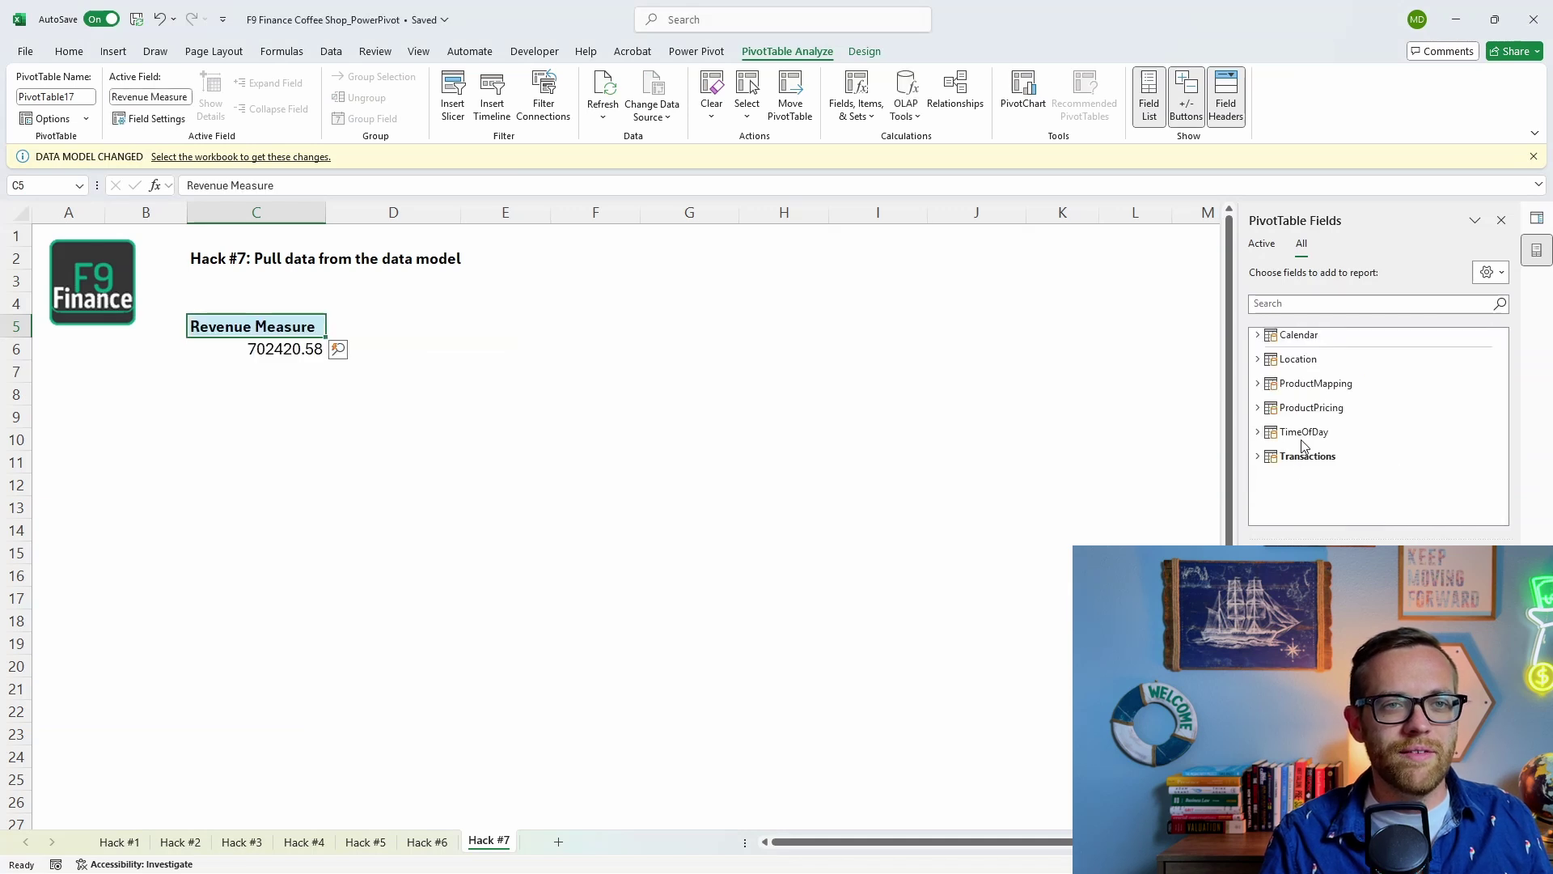
Add the Location field from the Location table to the PivotTable as rows
left_click(1258, 456)
scroll(1262, 454, "up", 2)
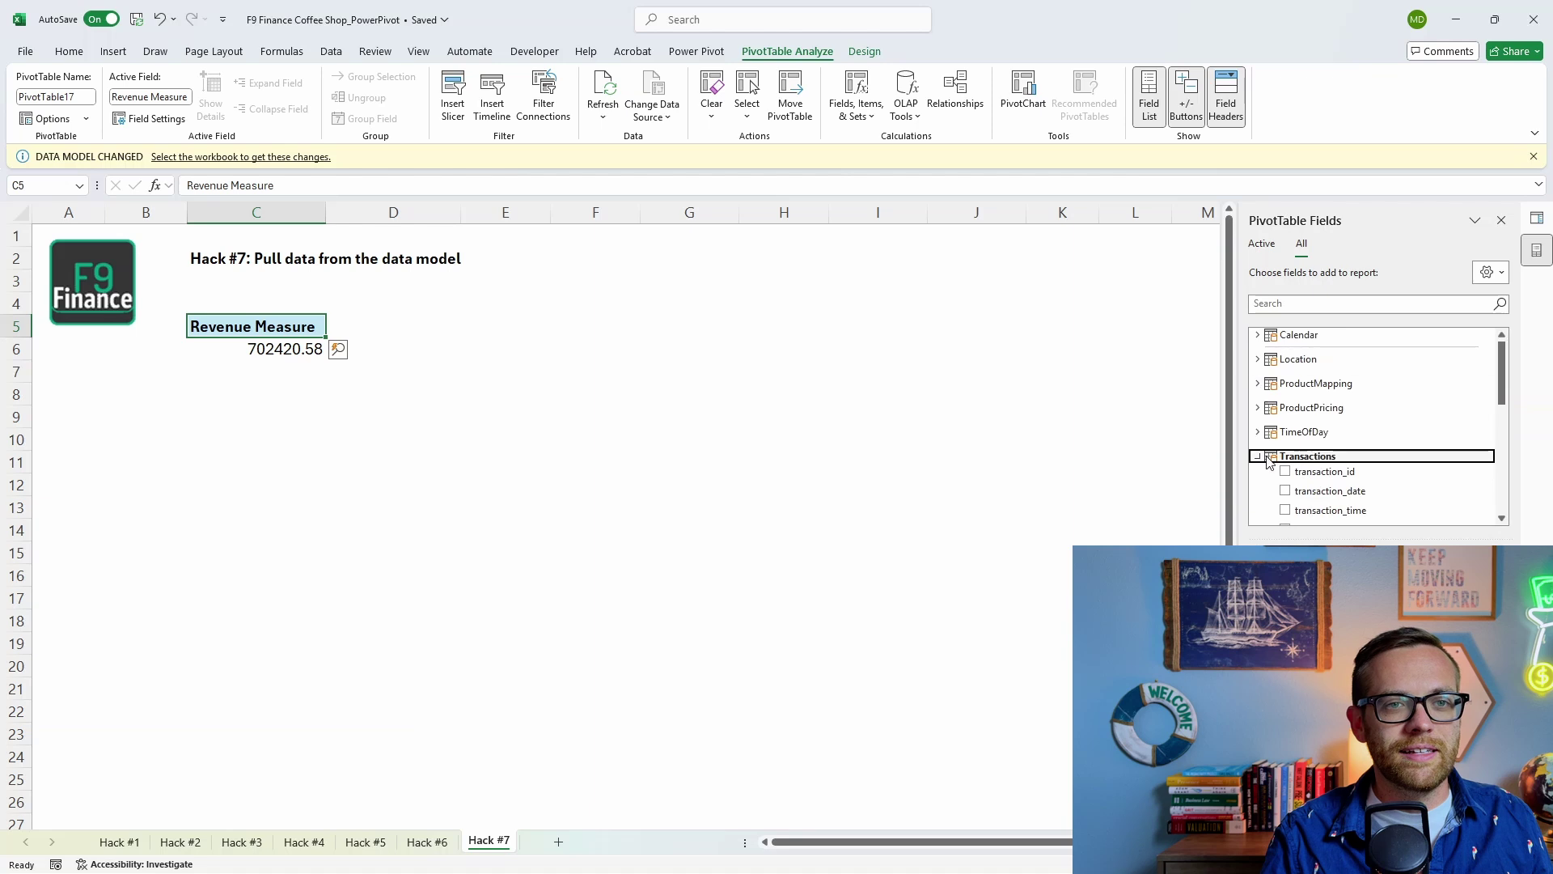
scroll(1286, 437, "down", 2)
scroll(1292, 447, "down", 2)
scroll(1287, 421, "up", 5)
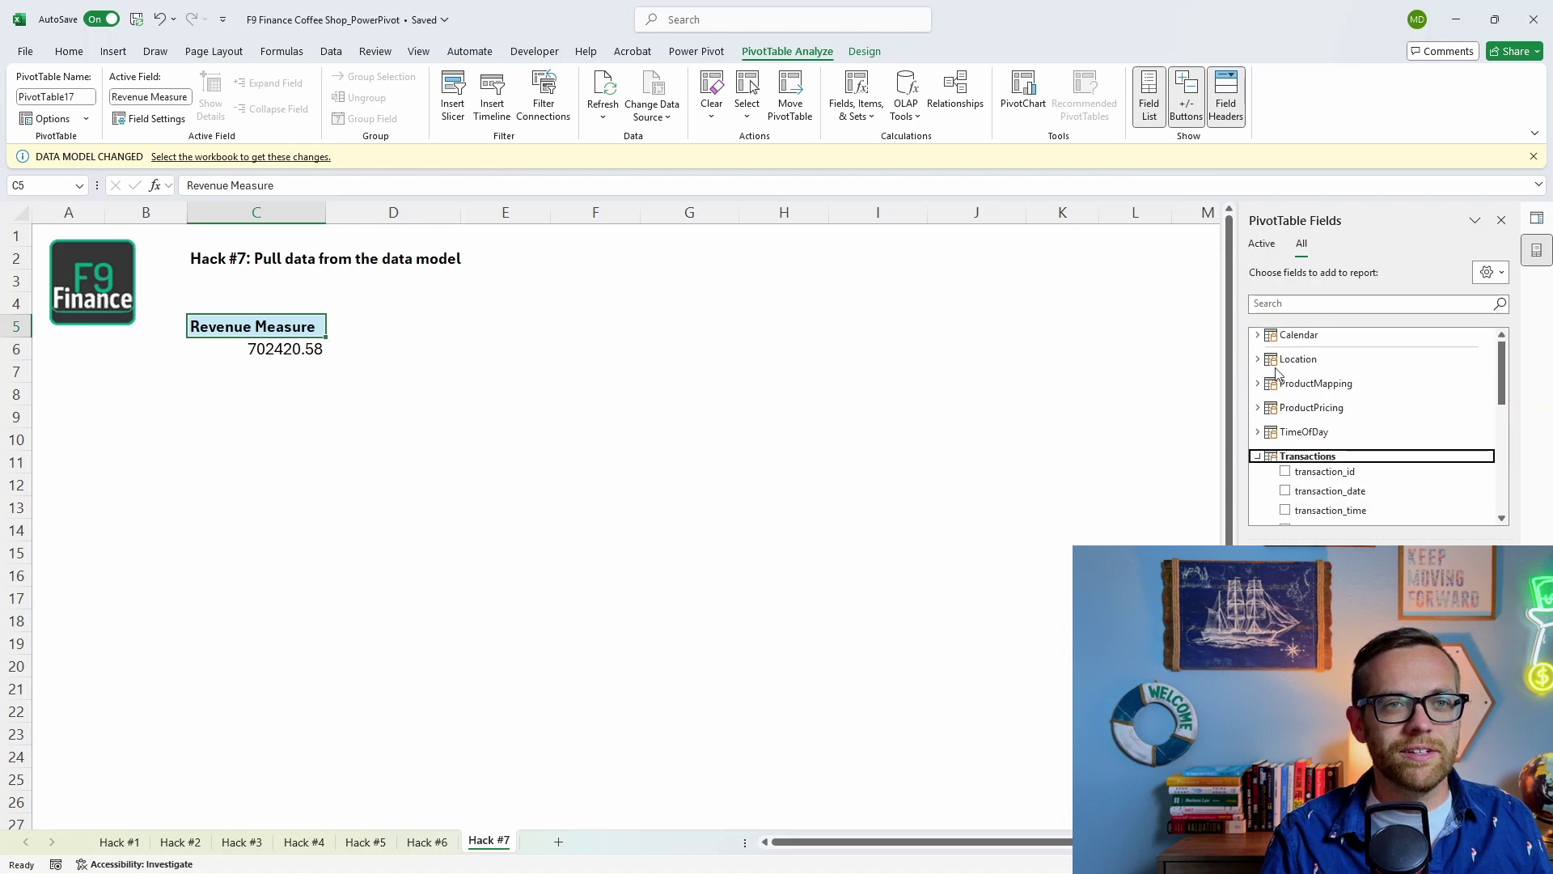
left_click(1260, 360)
left_click(1285, 374)
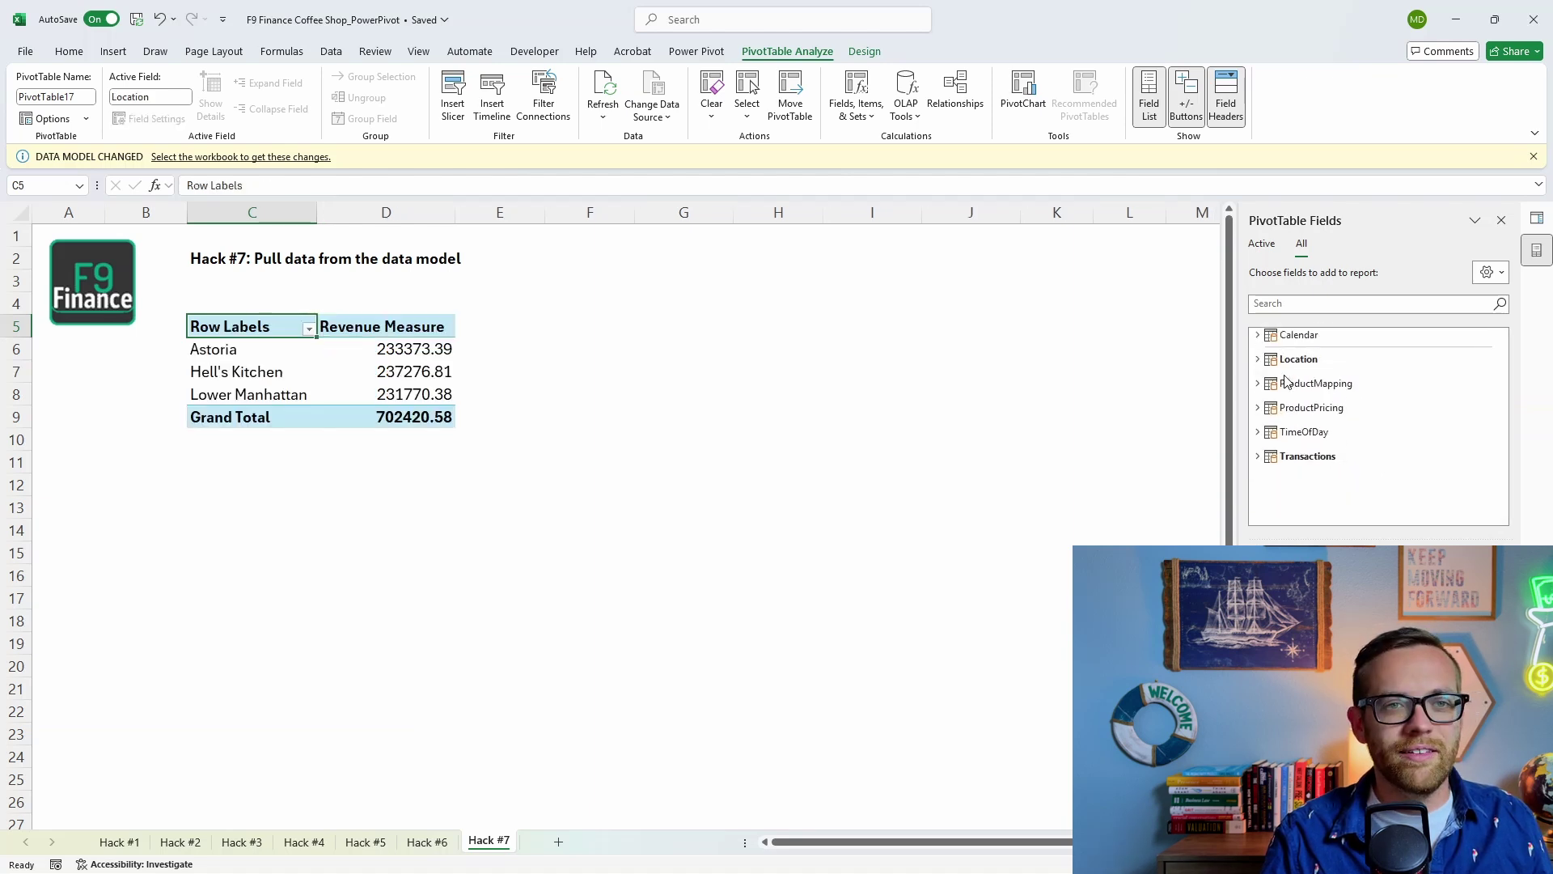
Add Month_1 from the Transactions table to the PivotTable and place it in the columns area
left_click(1259, 455)
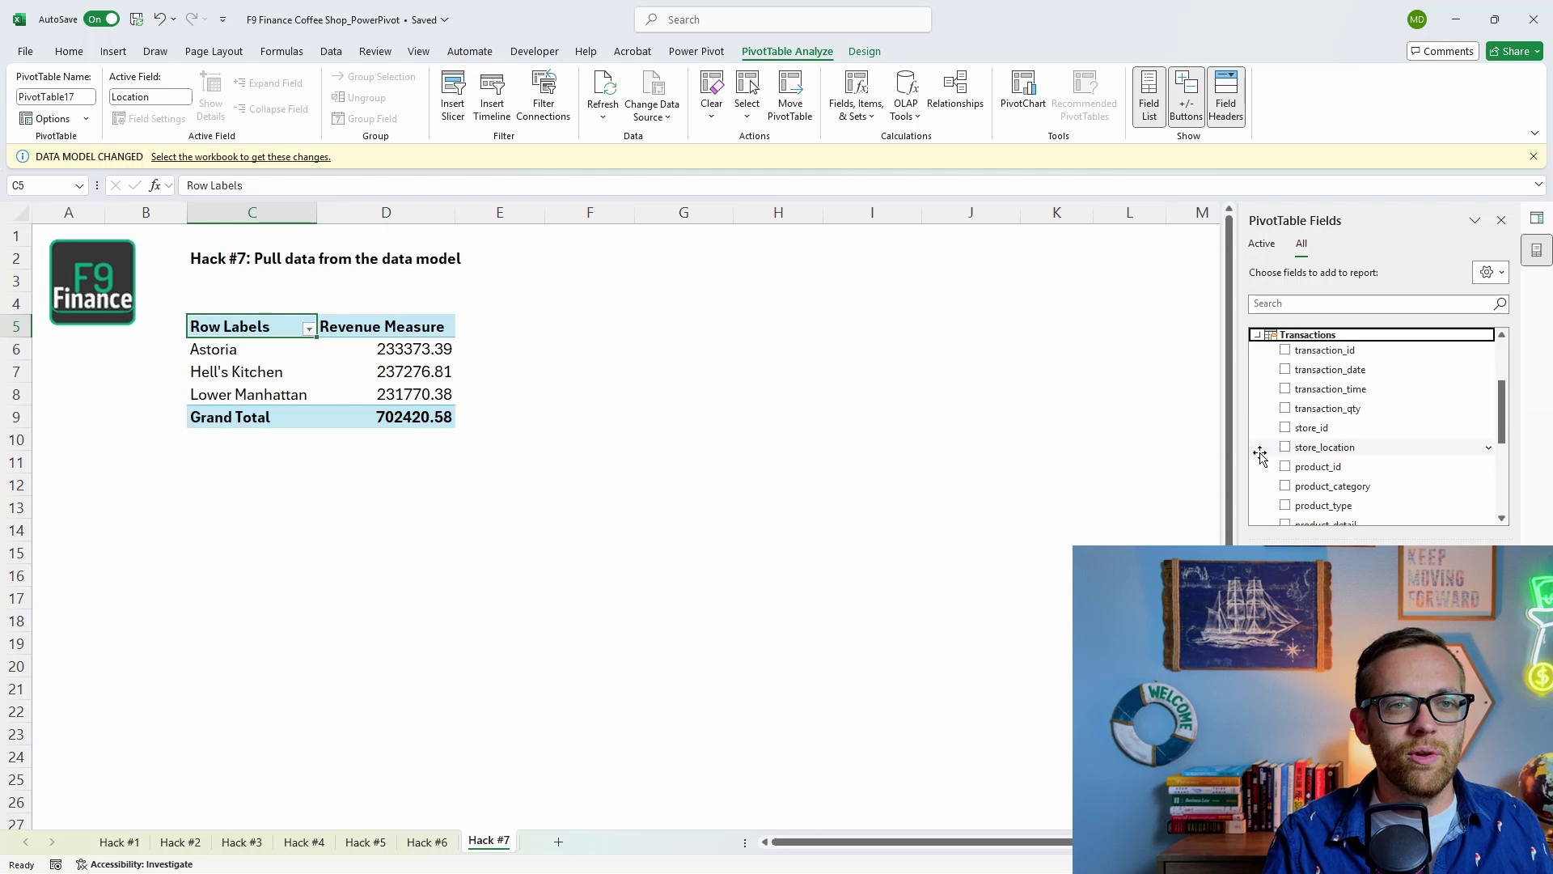
scroll(1274, 450, "down", 3)
left_click(1284, 410)
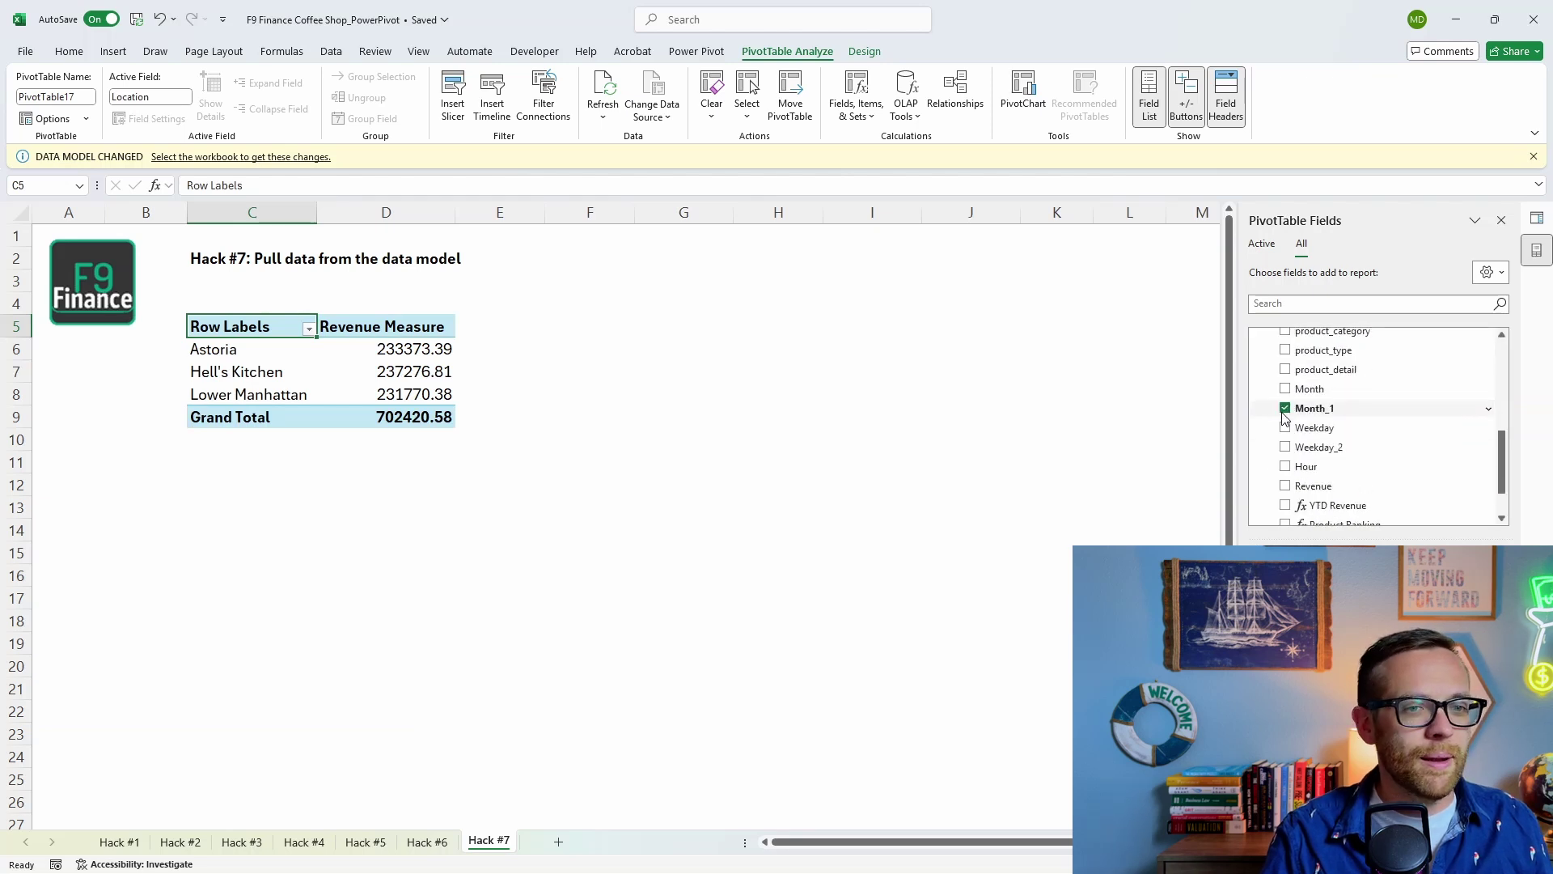
left_click_drag(1307, 728, 1440, 615)
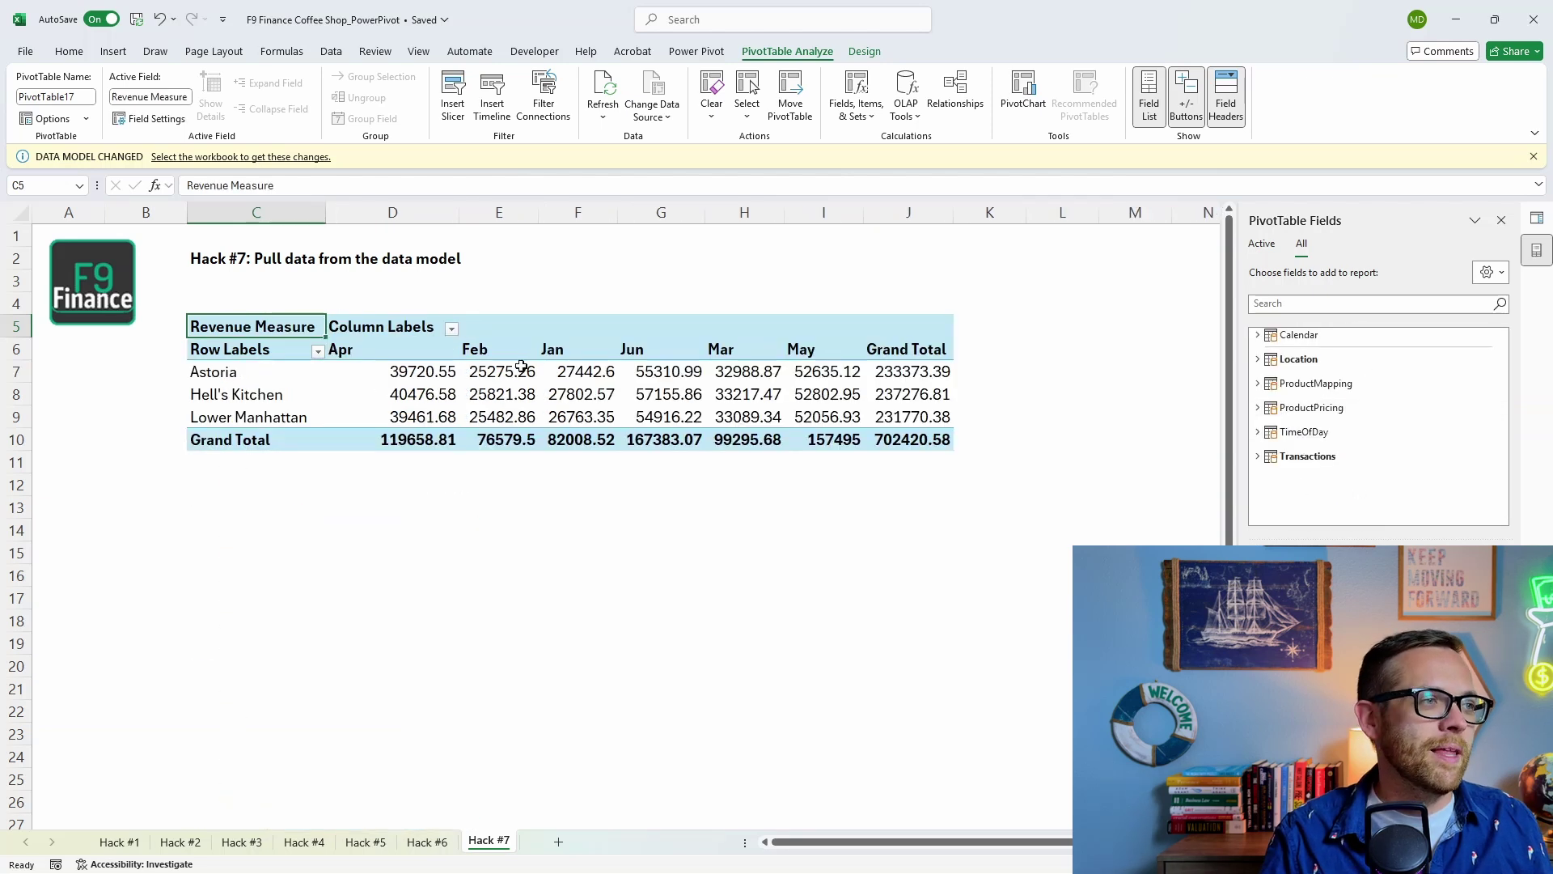
Convert the PivotTable on the Hack #7 sheet to cube formulas with the OLAP tools
left_click(372, 374)
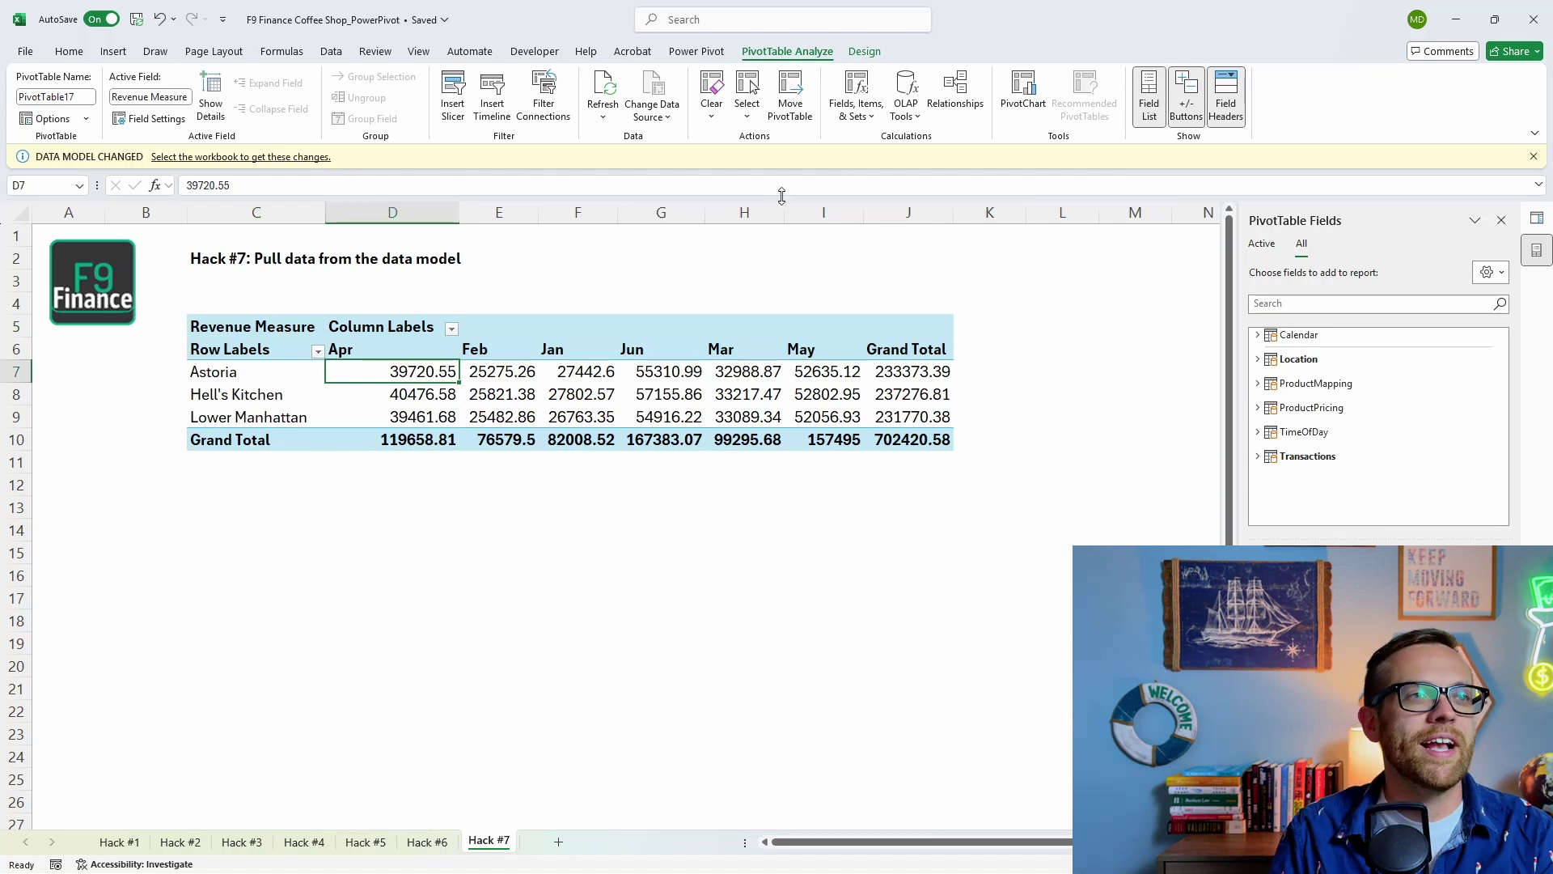
left_click(903, 115)
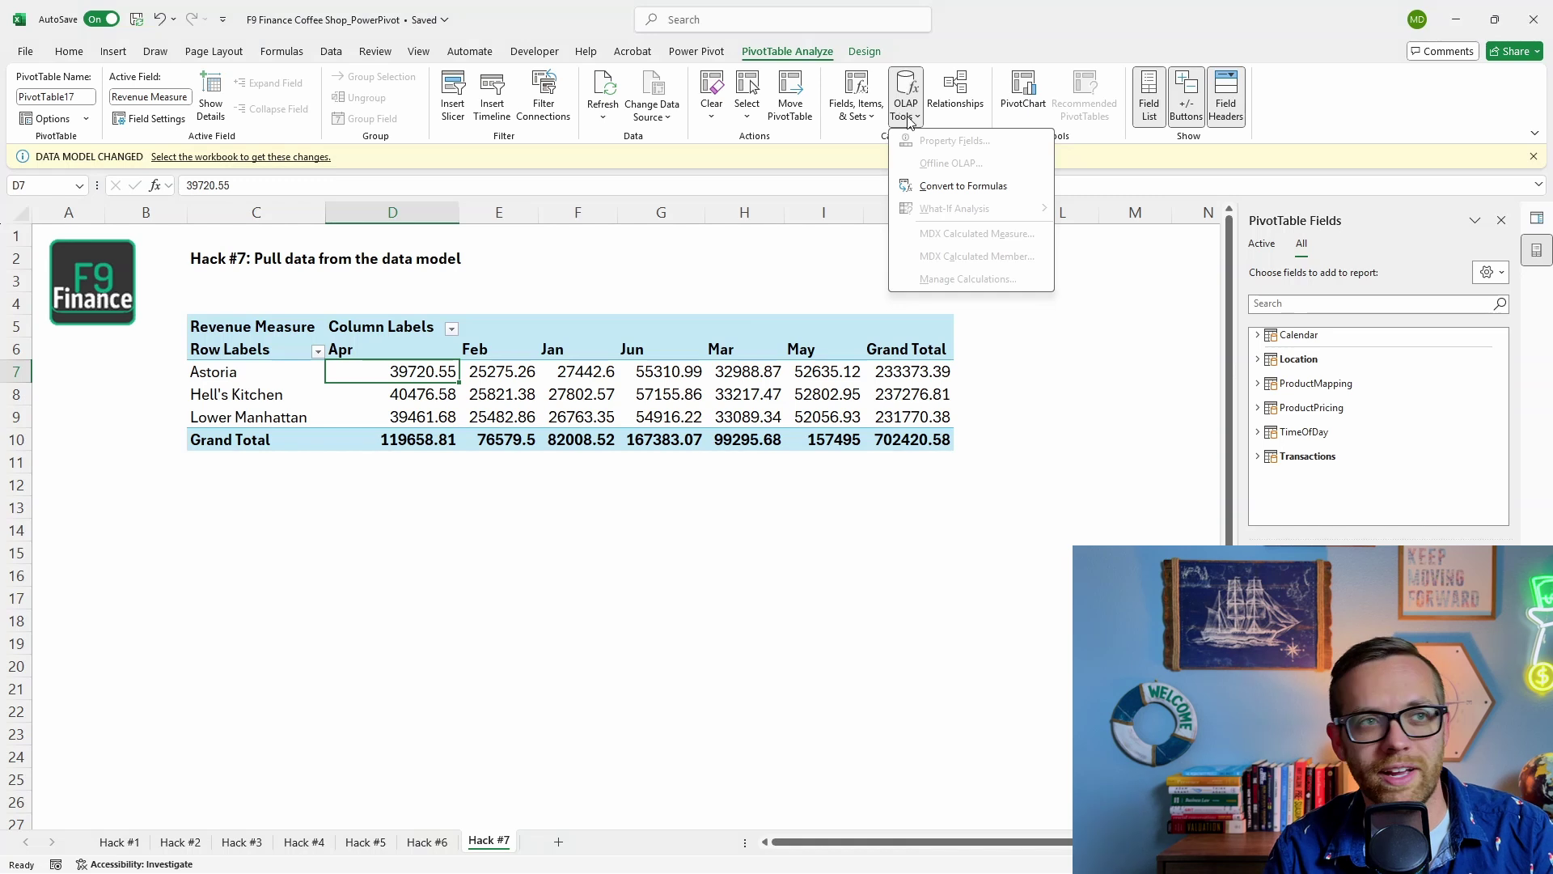
left_click(951, 187)
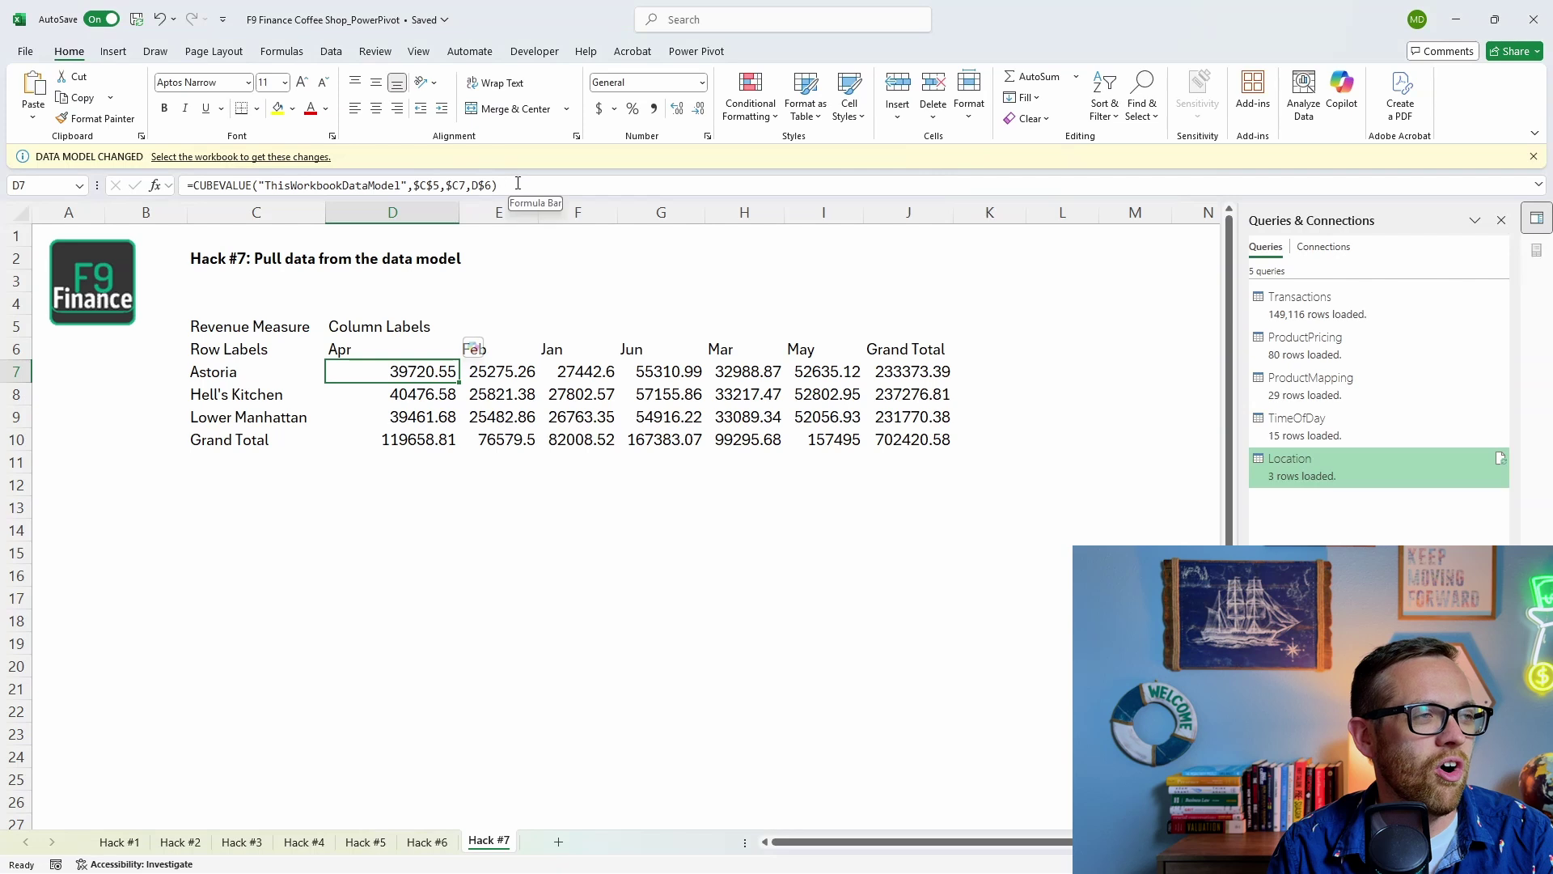
Examine the CUBEVALUE formula in D7, including its data model connection and member references
left_click_drag(513, 184, 167, 222)
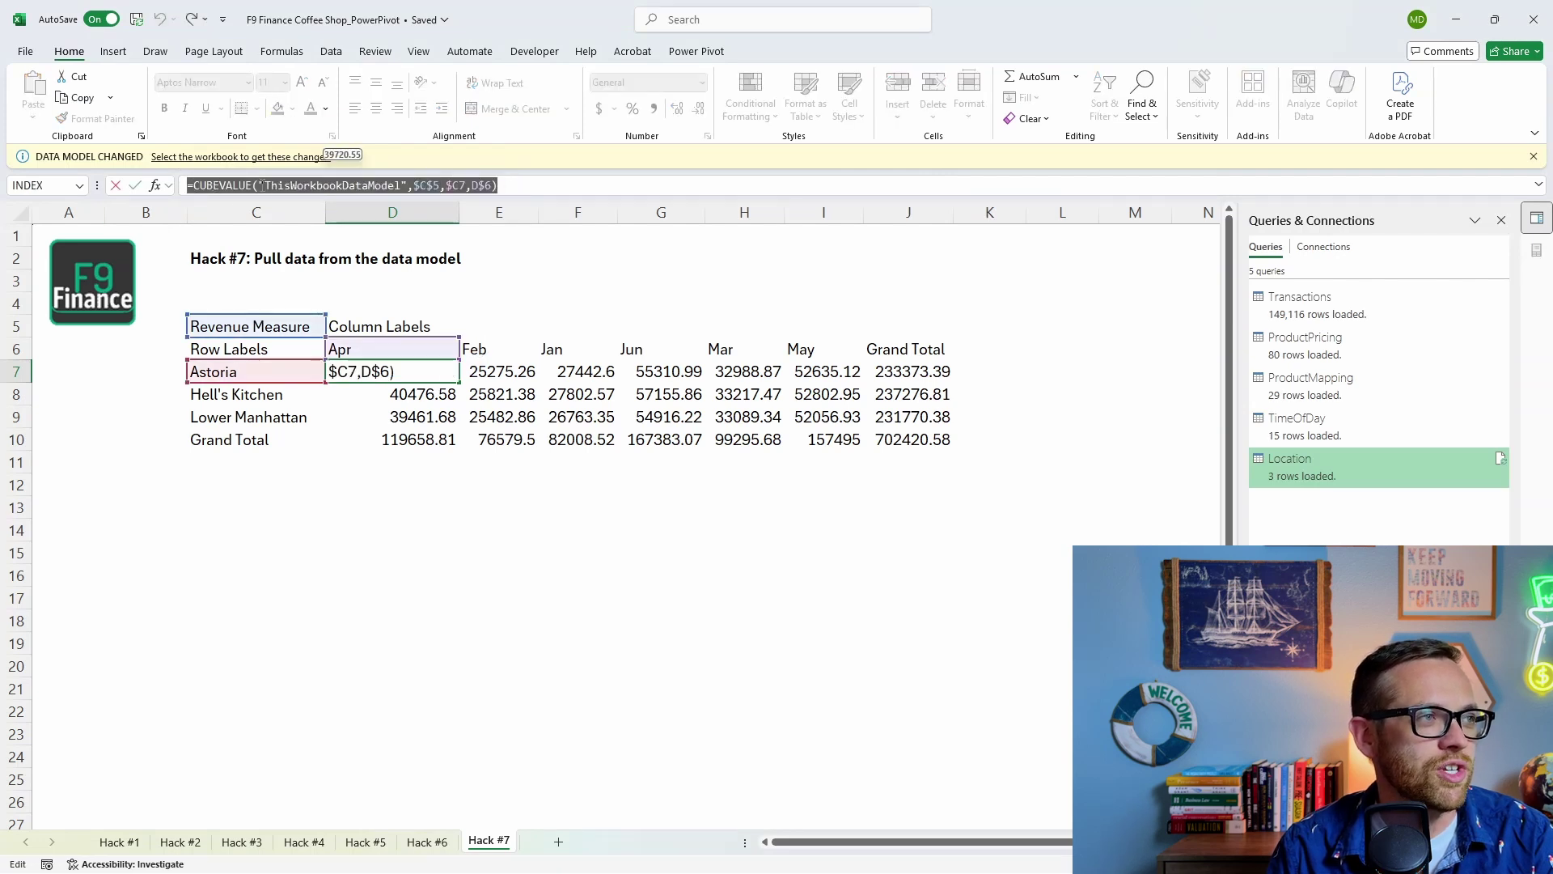
left_click_drag(260, 185, 408, 185)
mouse_move(409, 185)
left_mouse_down()
mouse_move(490, 185)
mouse_move(414, 185)
left_mouse_up()
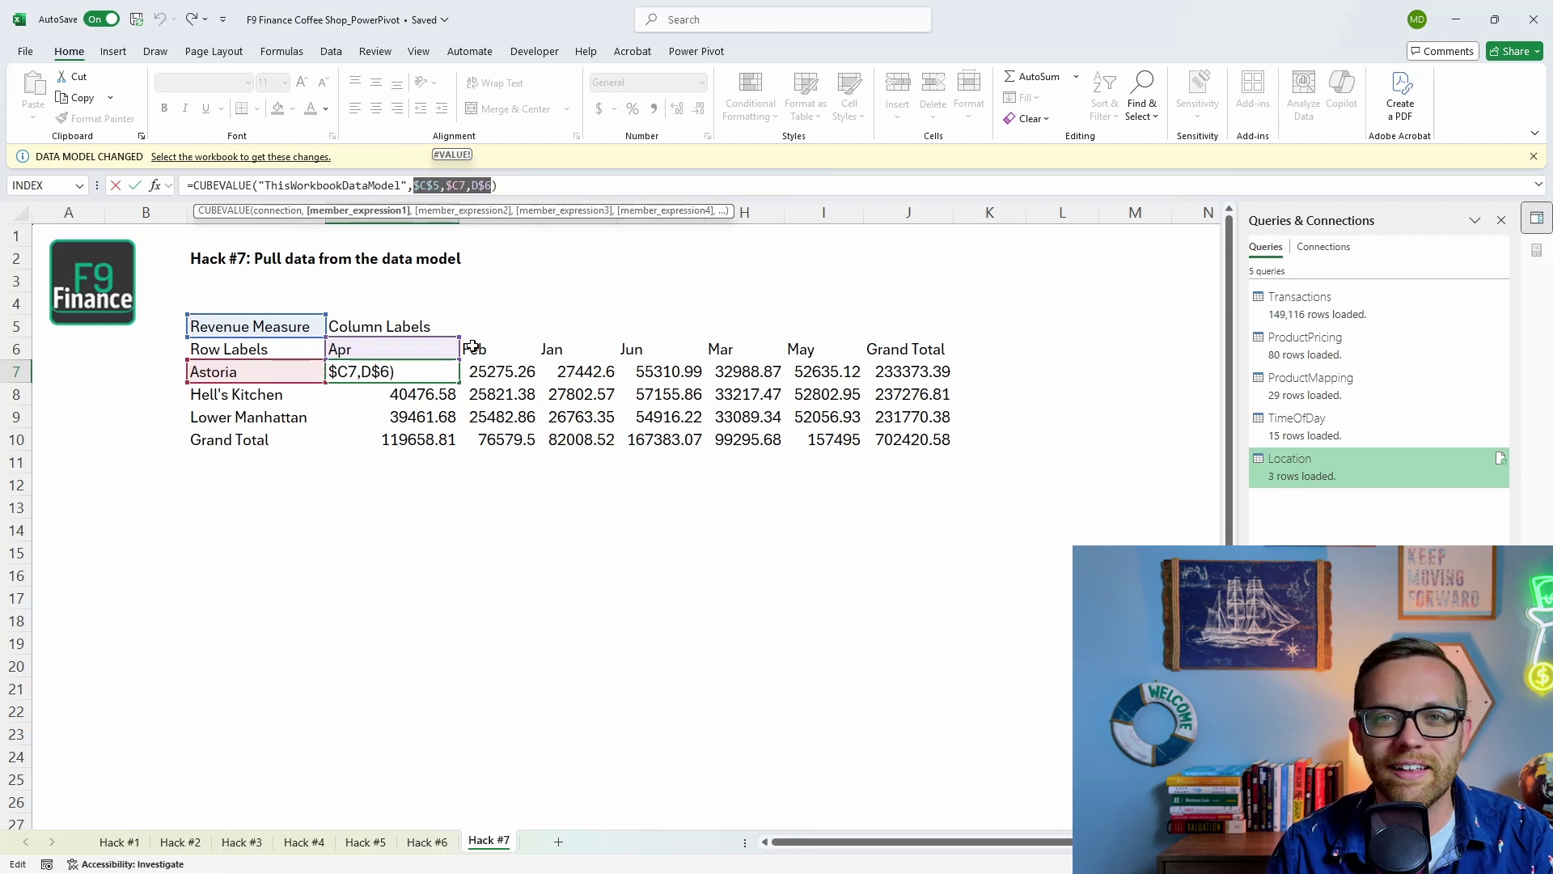
key("Return")
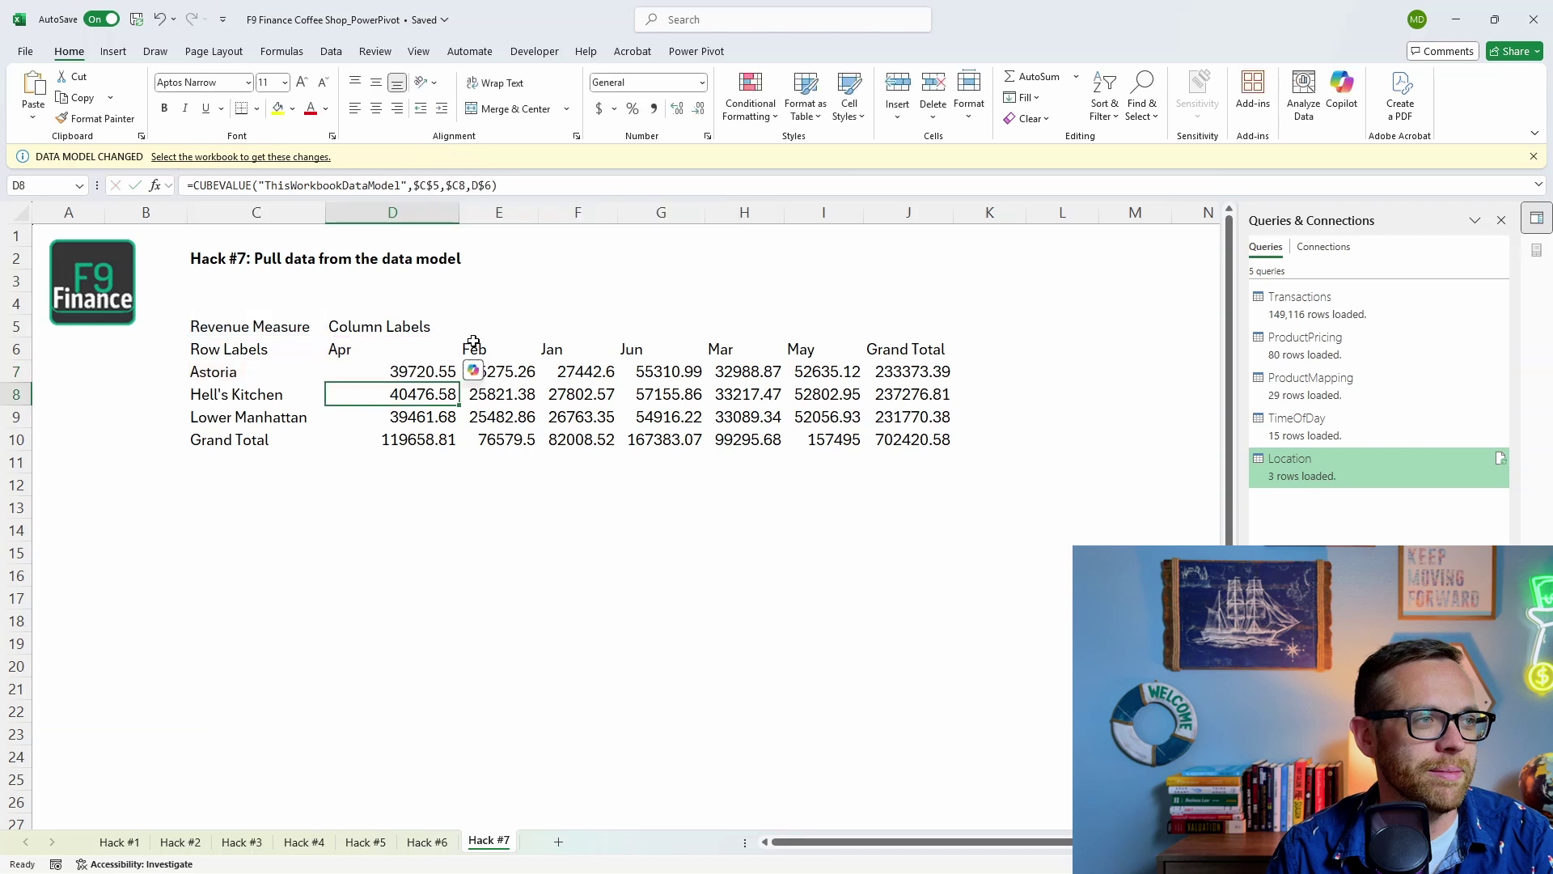
Examine the cell references of the CUBEVALUE formulas in E7 and F9 for comparison
key("Up")
key("Right")
key("F2")
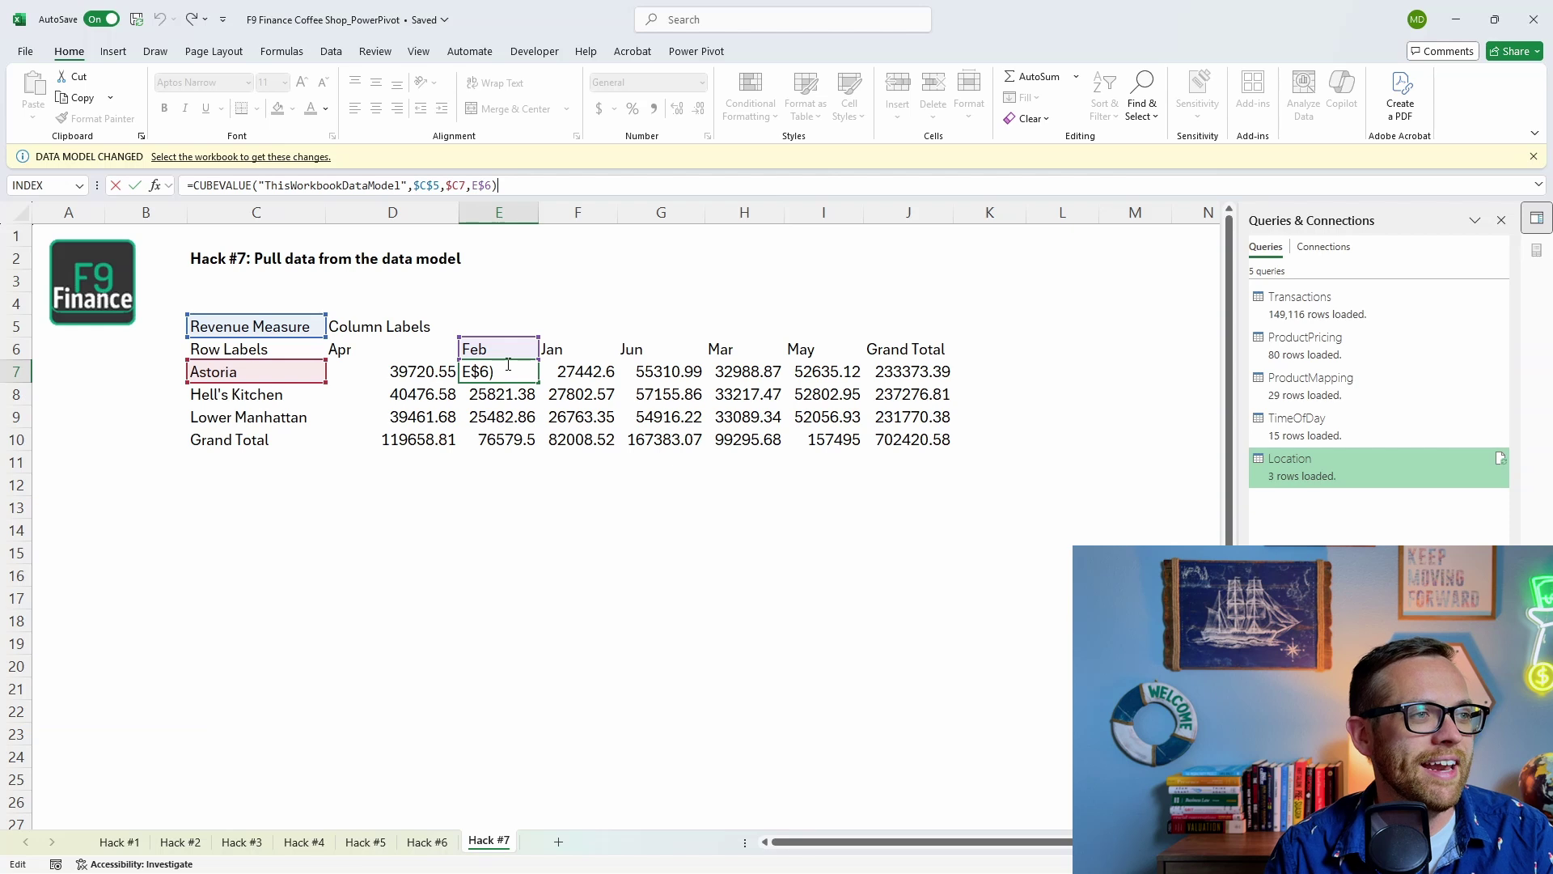
key("Return")
key("Up")
key("Right")
key("Down")
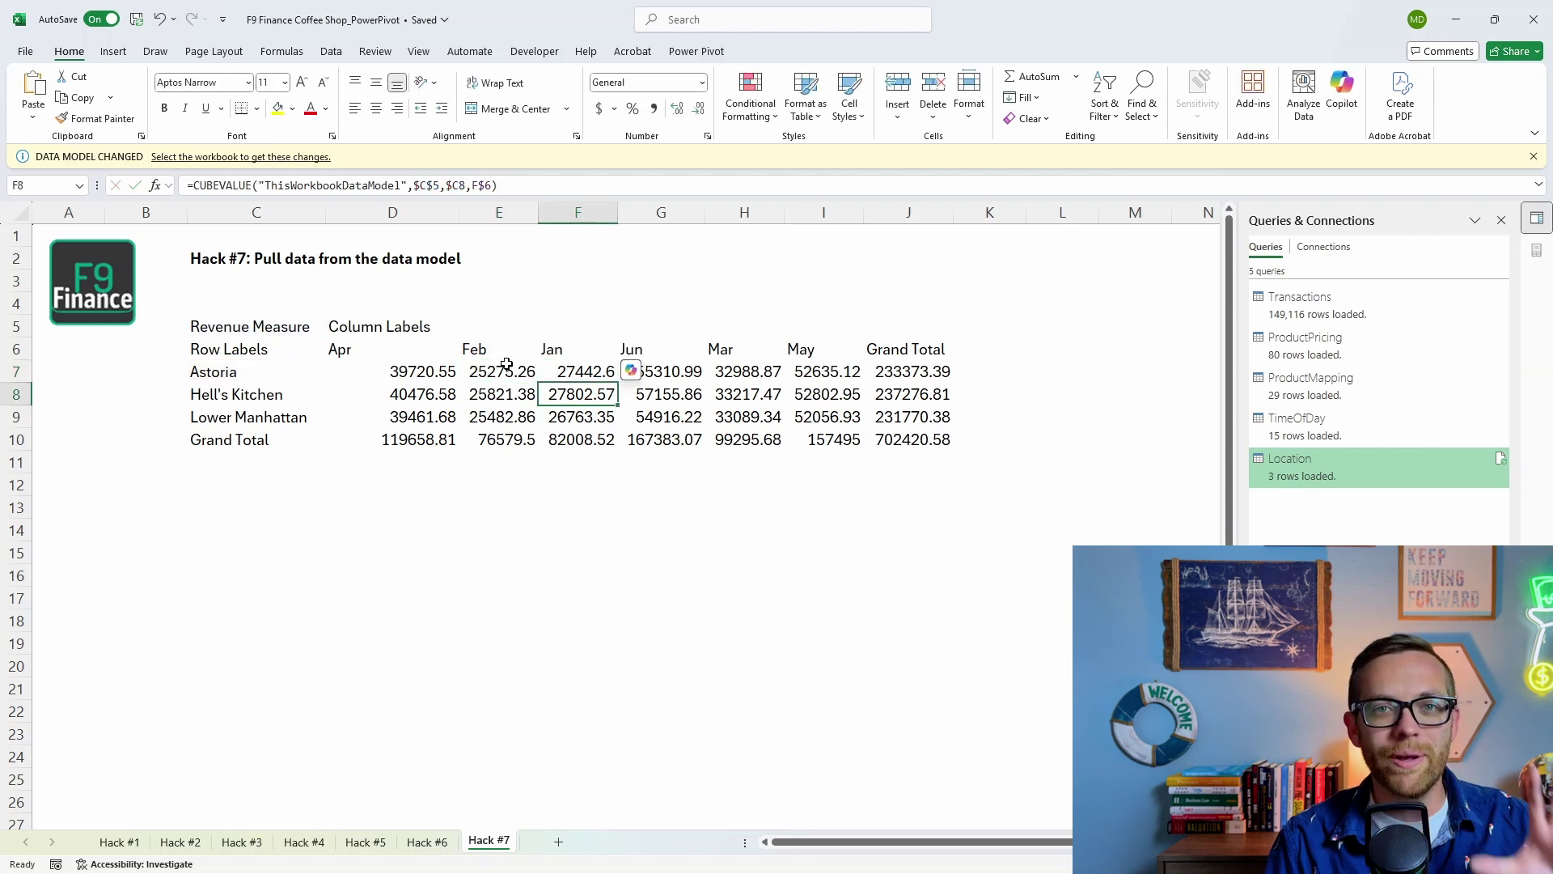
key("Down")
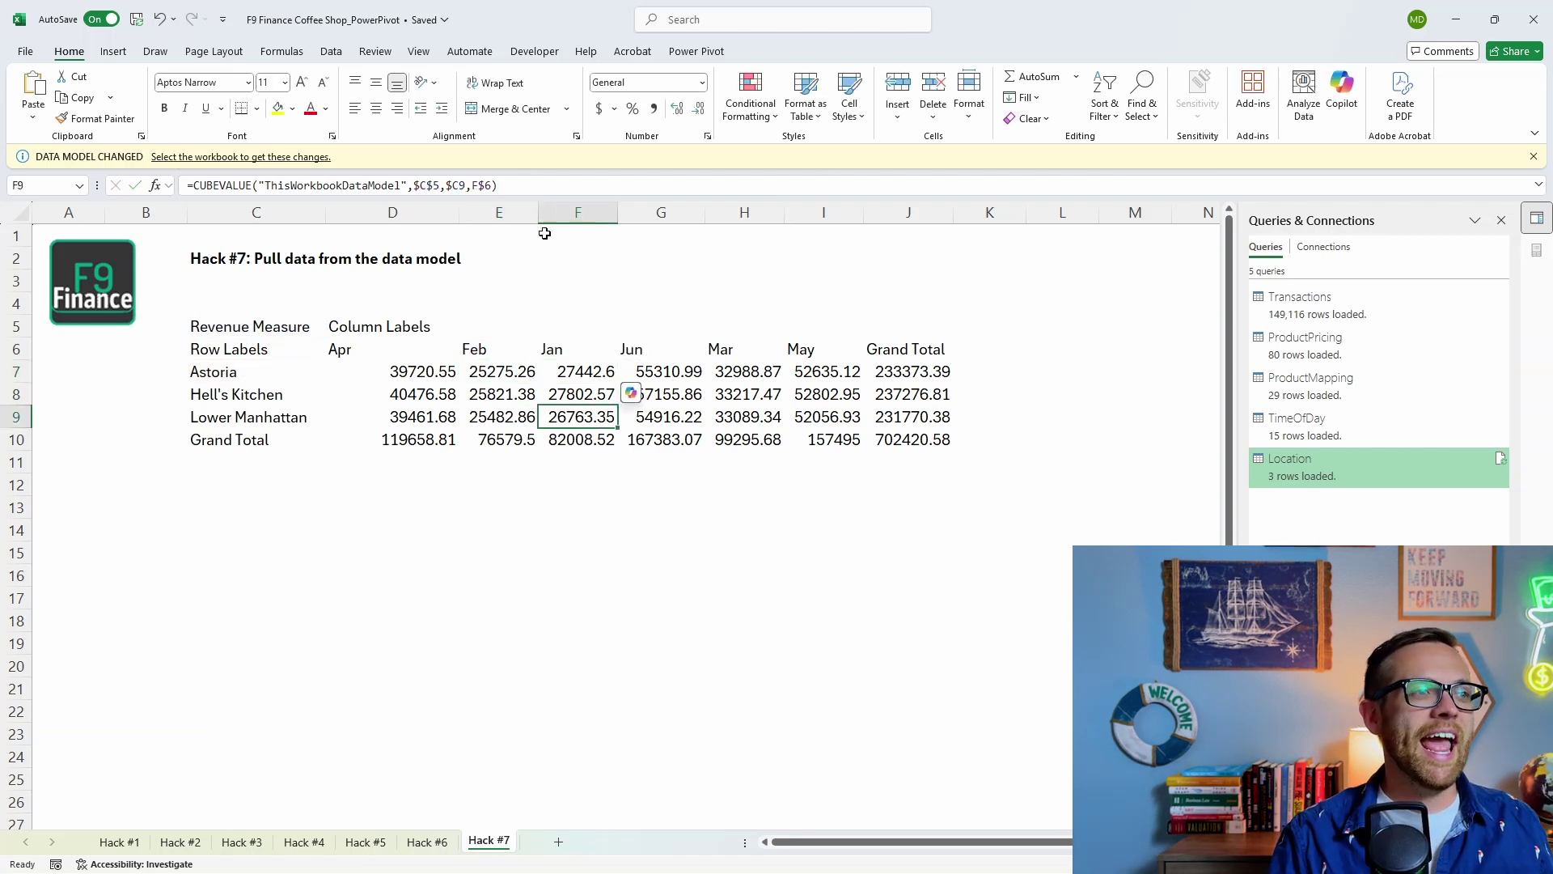
key("F2")
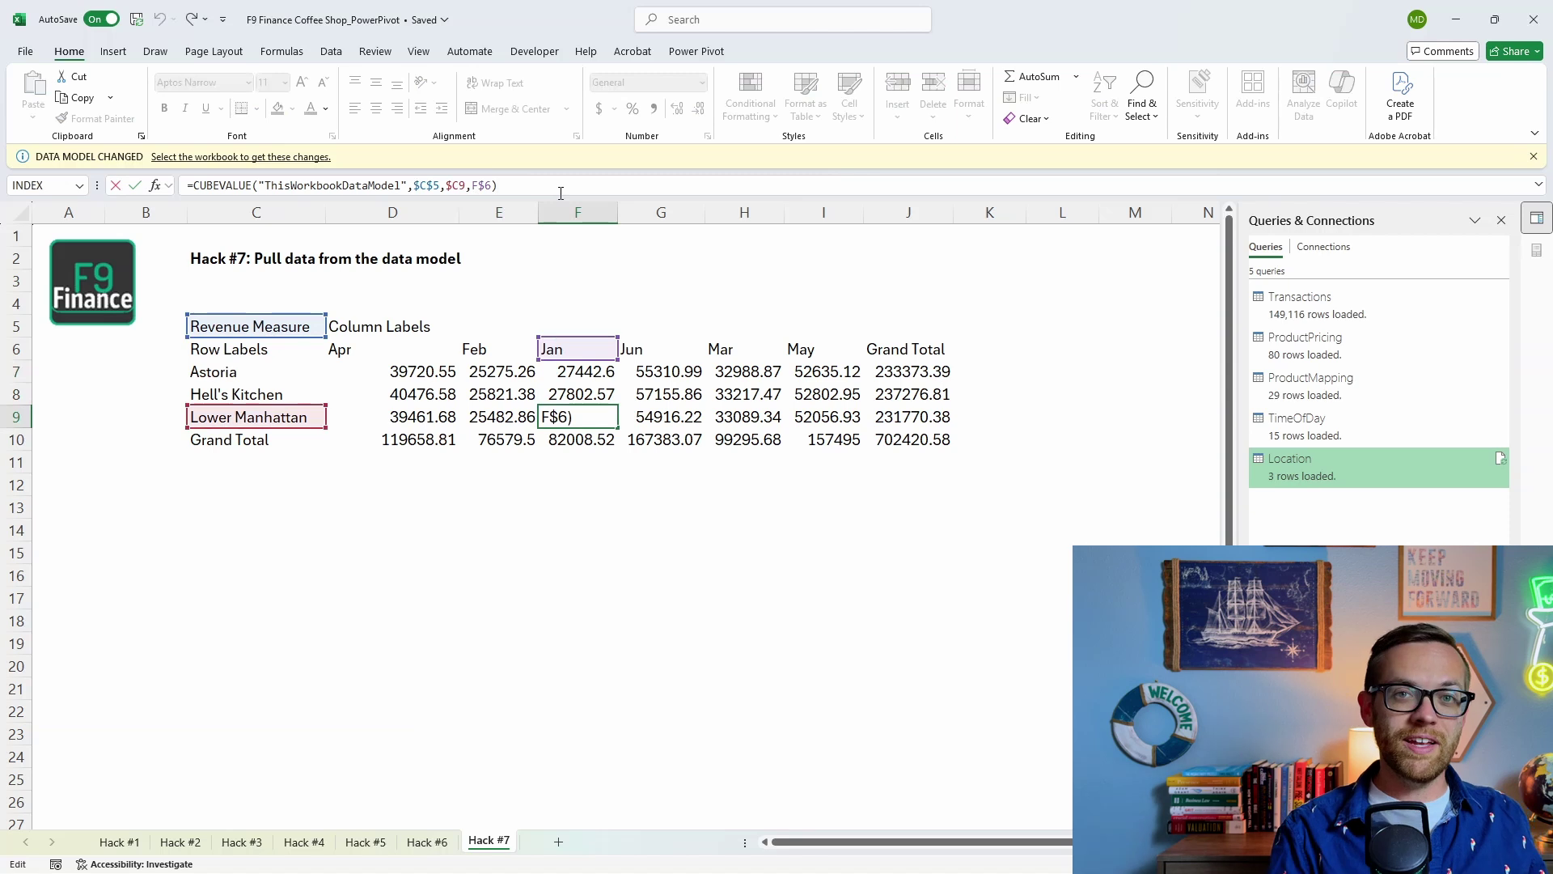